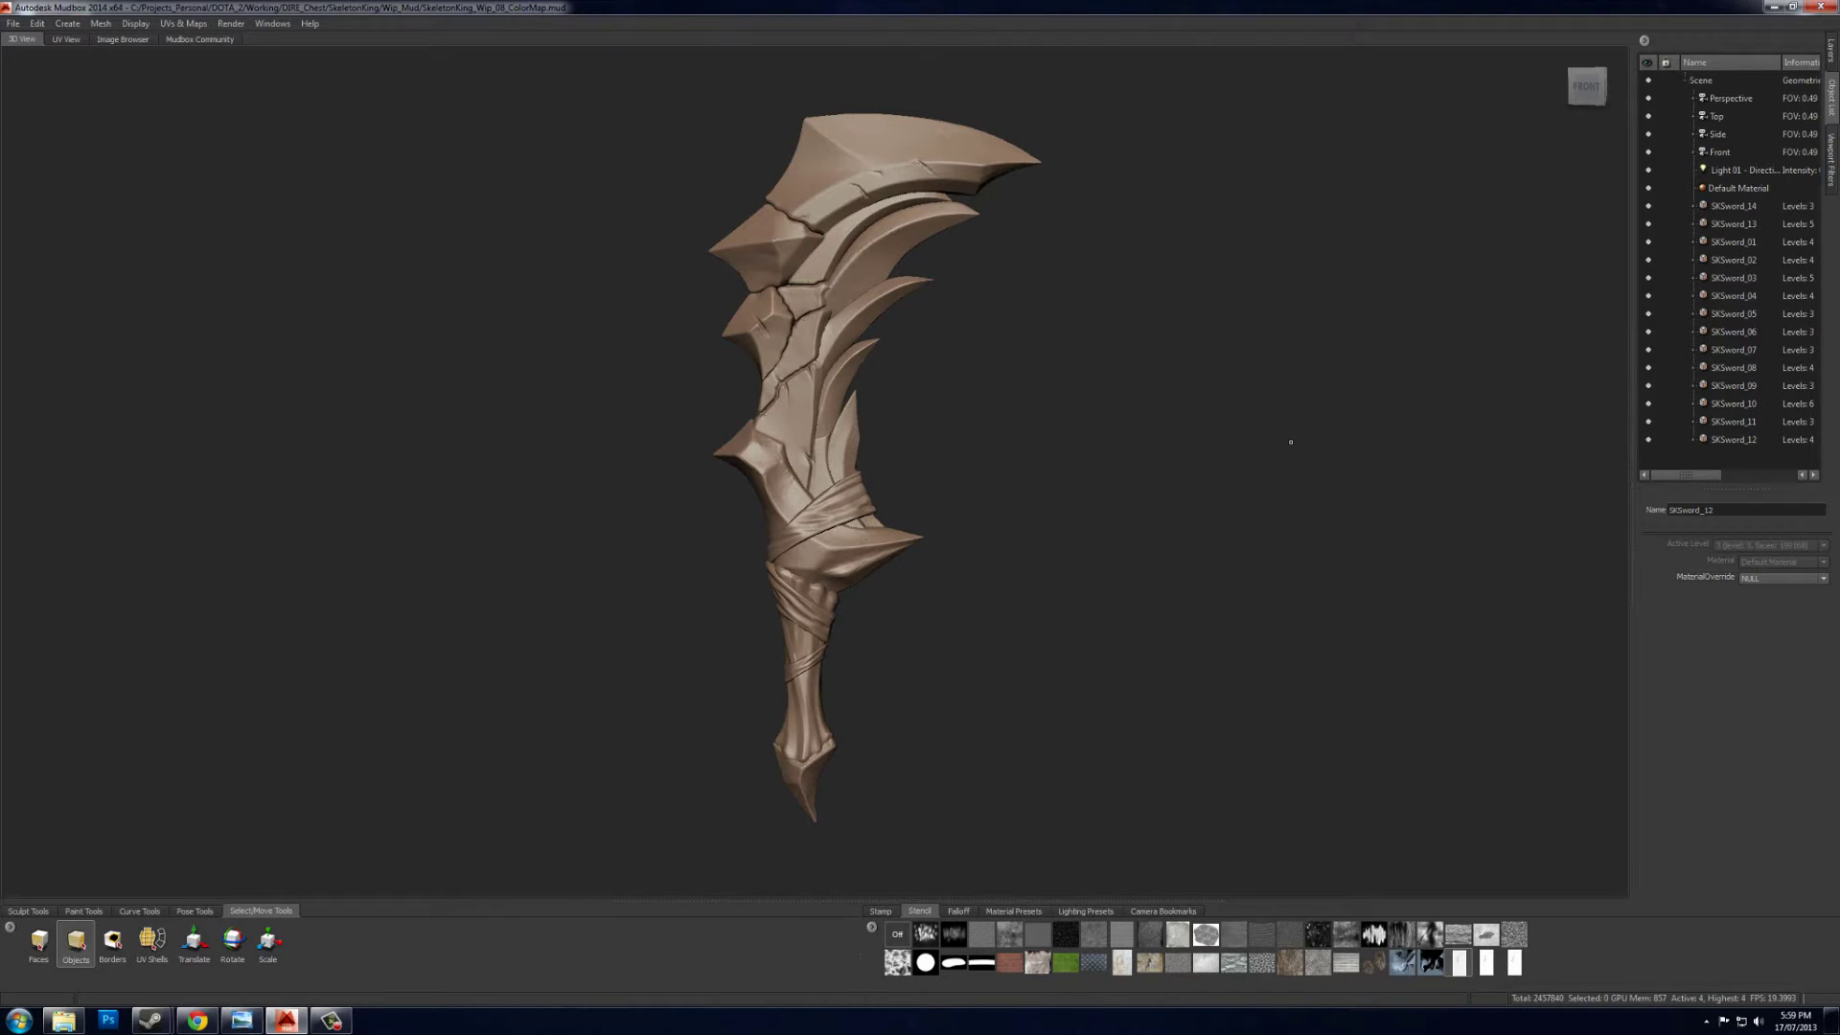
# - Bring up the Doubleleaf_SK_02.jpg concept image beside the sculpt to compare the sword's colours, and put it away again
pyautogui.click(199, 1022)
pyautogui.click(241, 1022)
pyautogui.moveTo(449, 120); pyautogui.dragTo(394, 136)
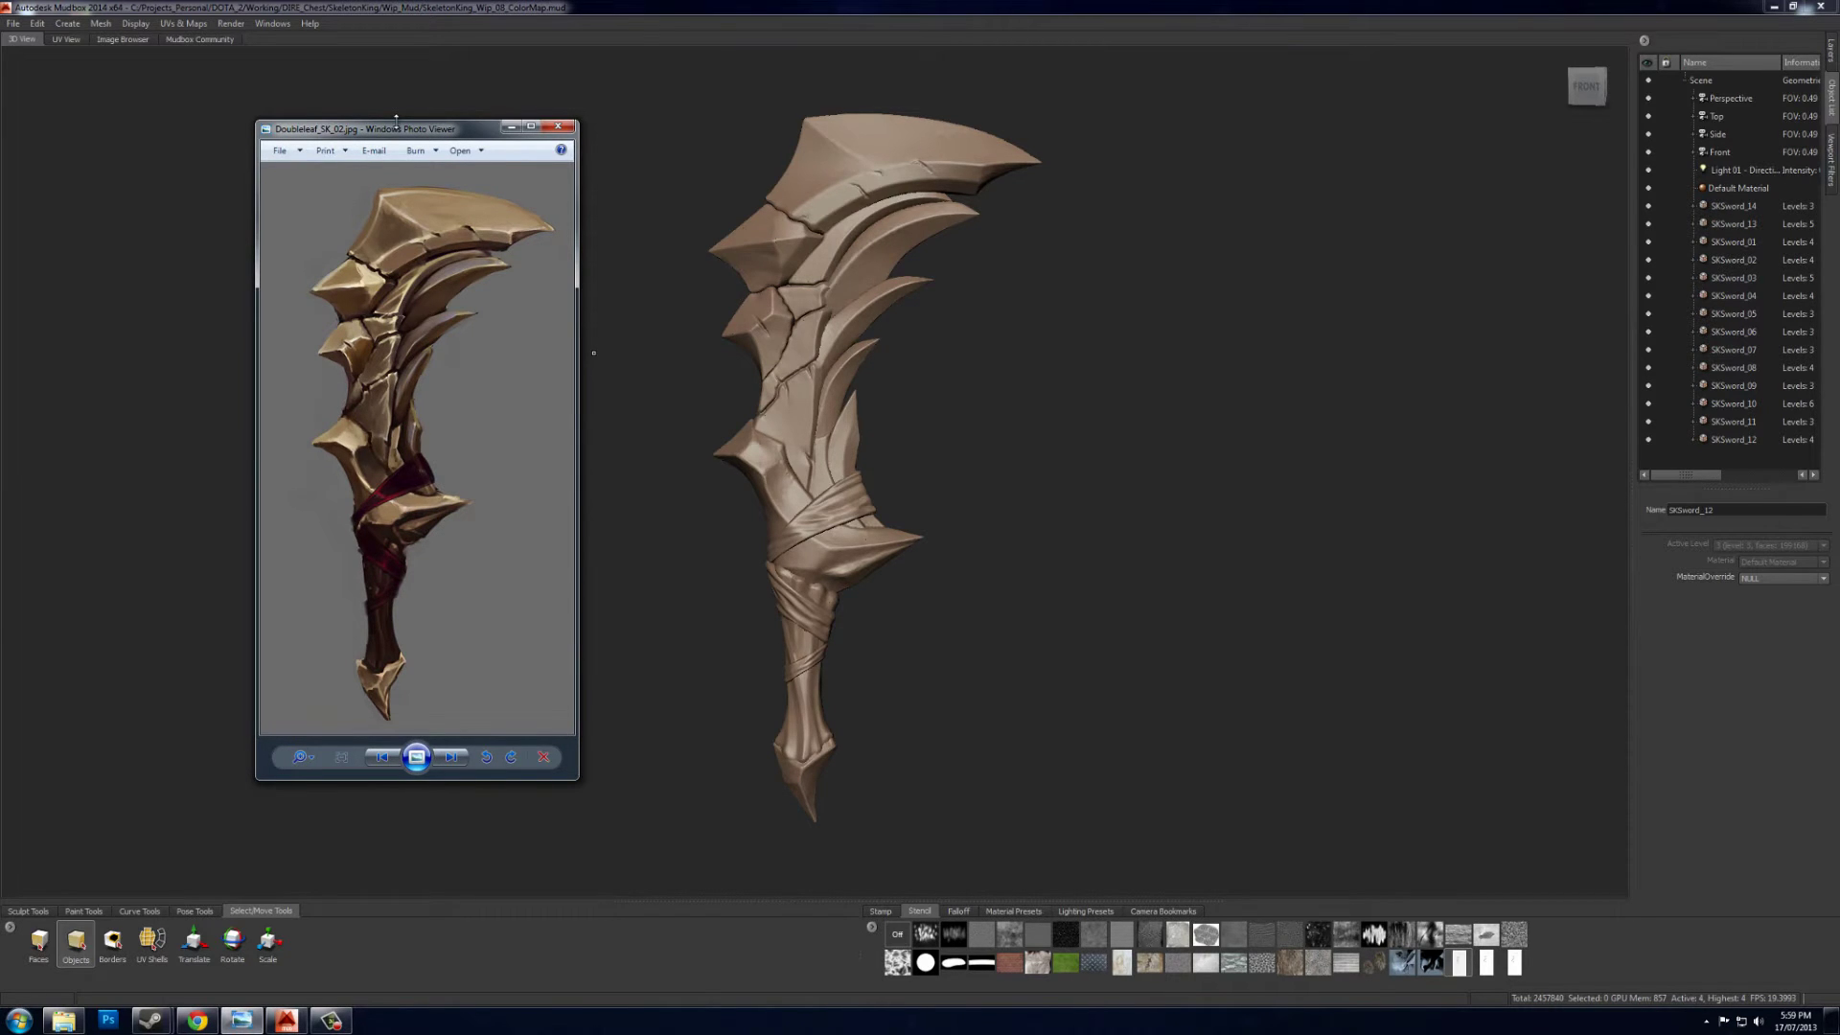
pyautogui.moveTo(412, 137); pyautogui.dragTo(422, 139)
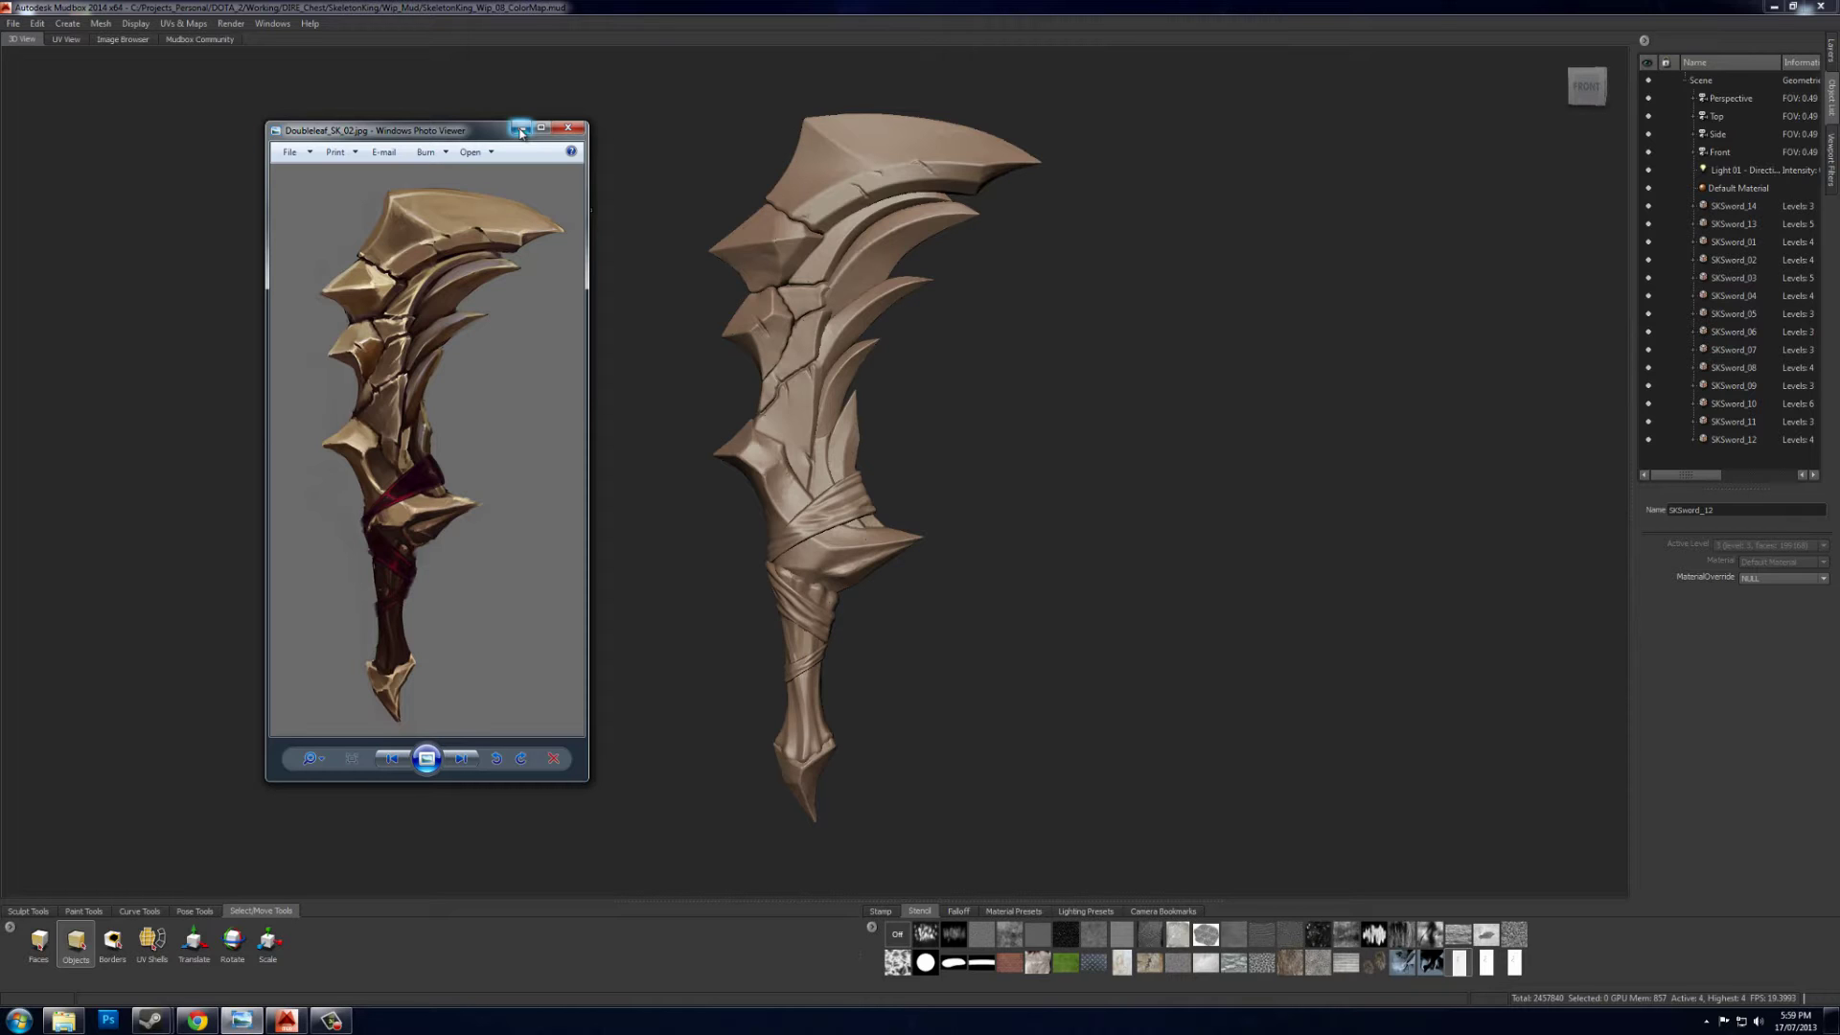
pyautogui.click(521, 128)
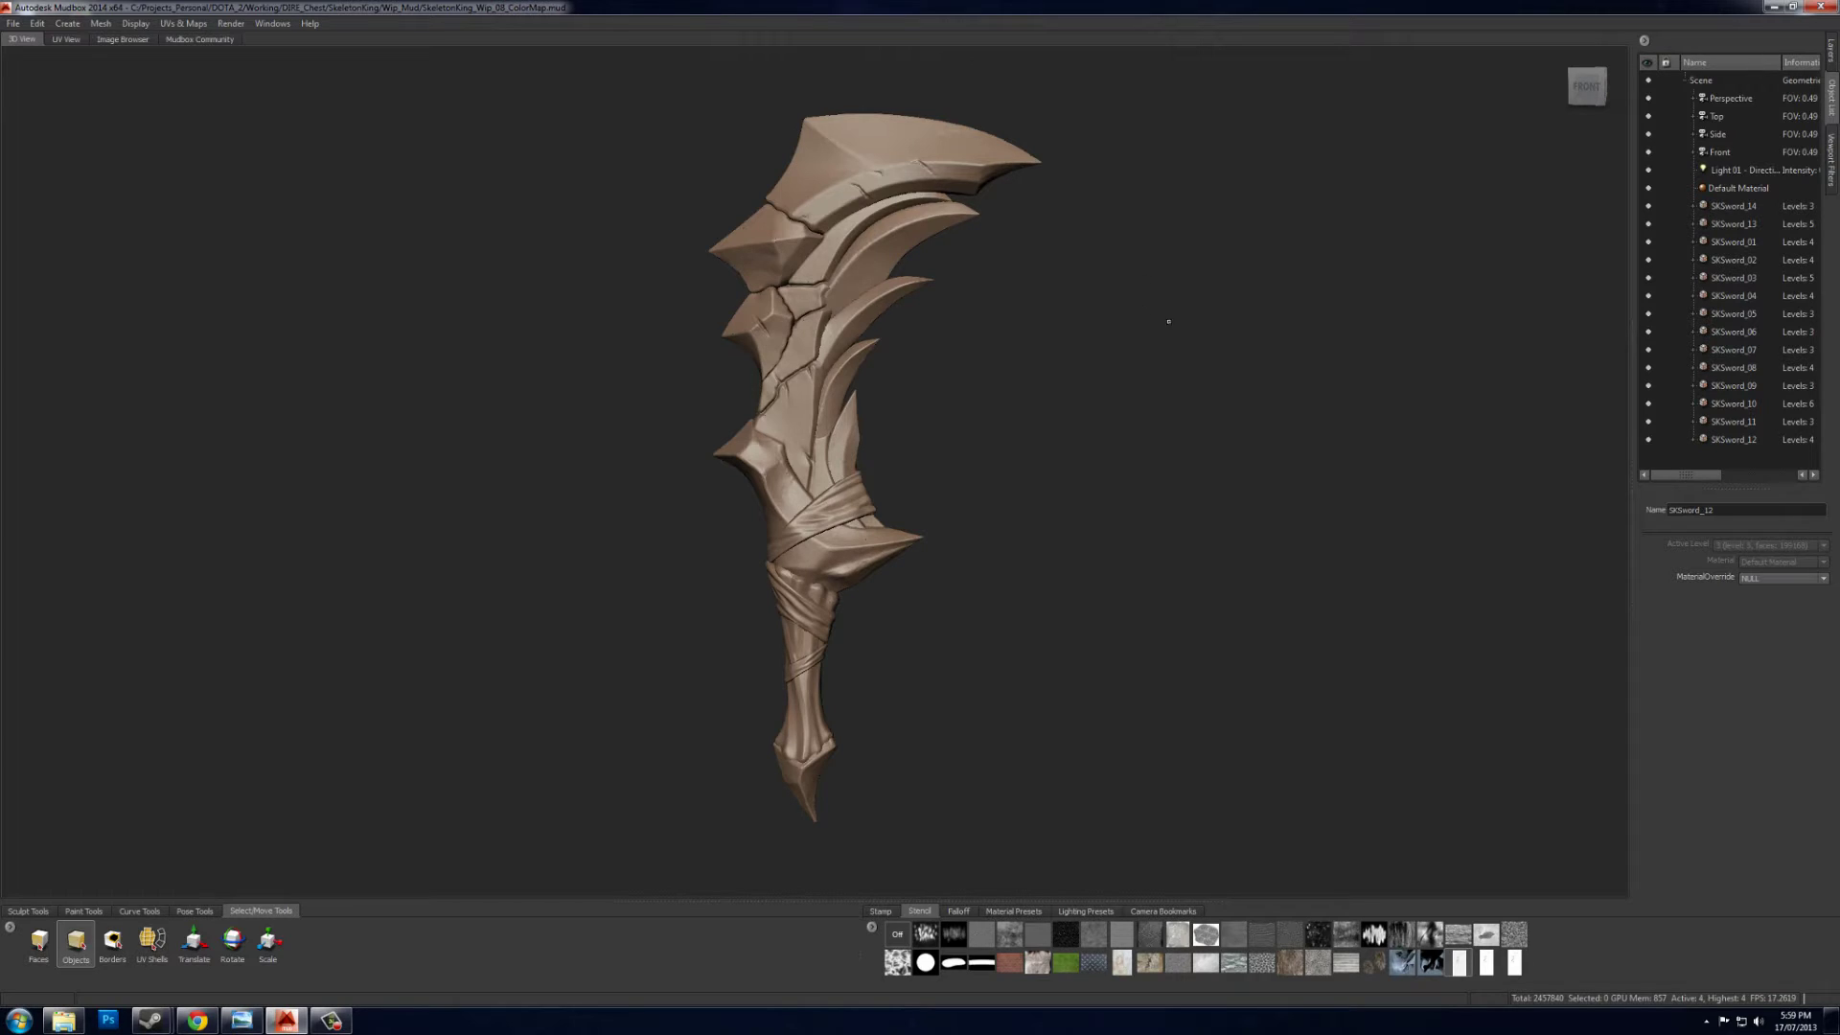
pyautogui.click(1743, 209)
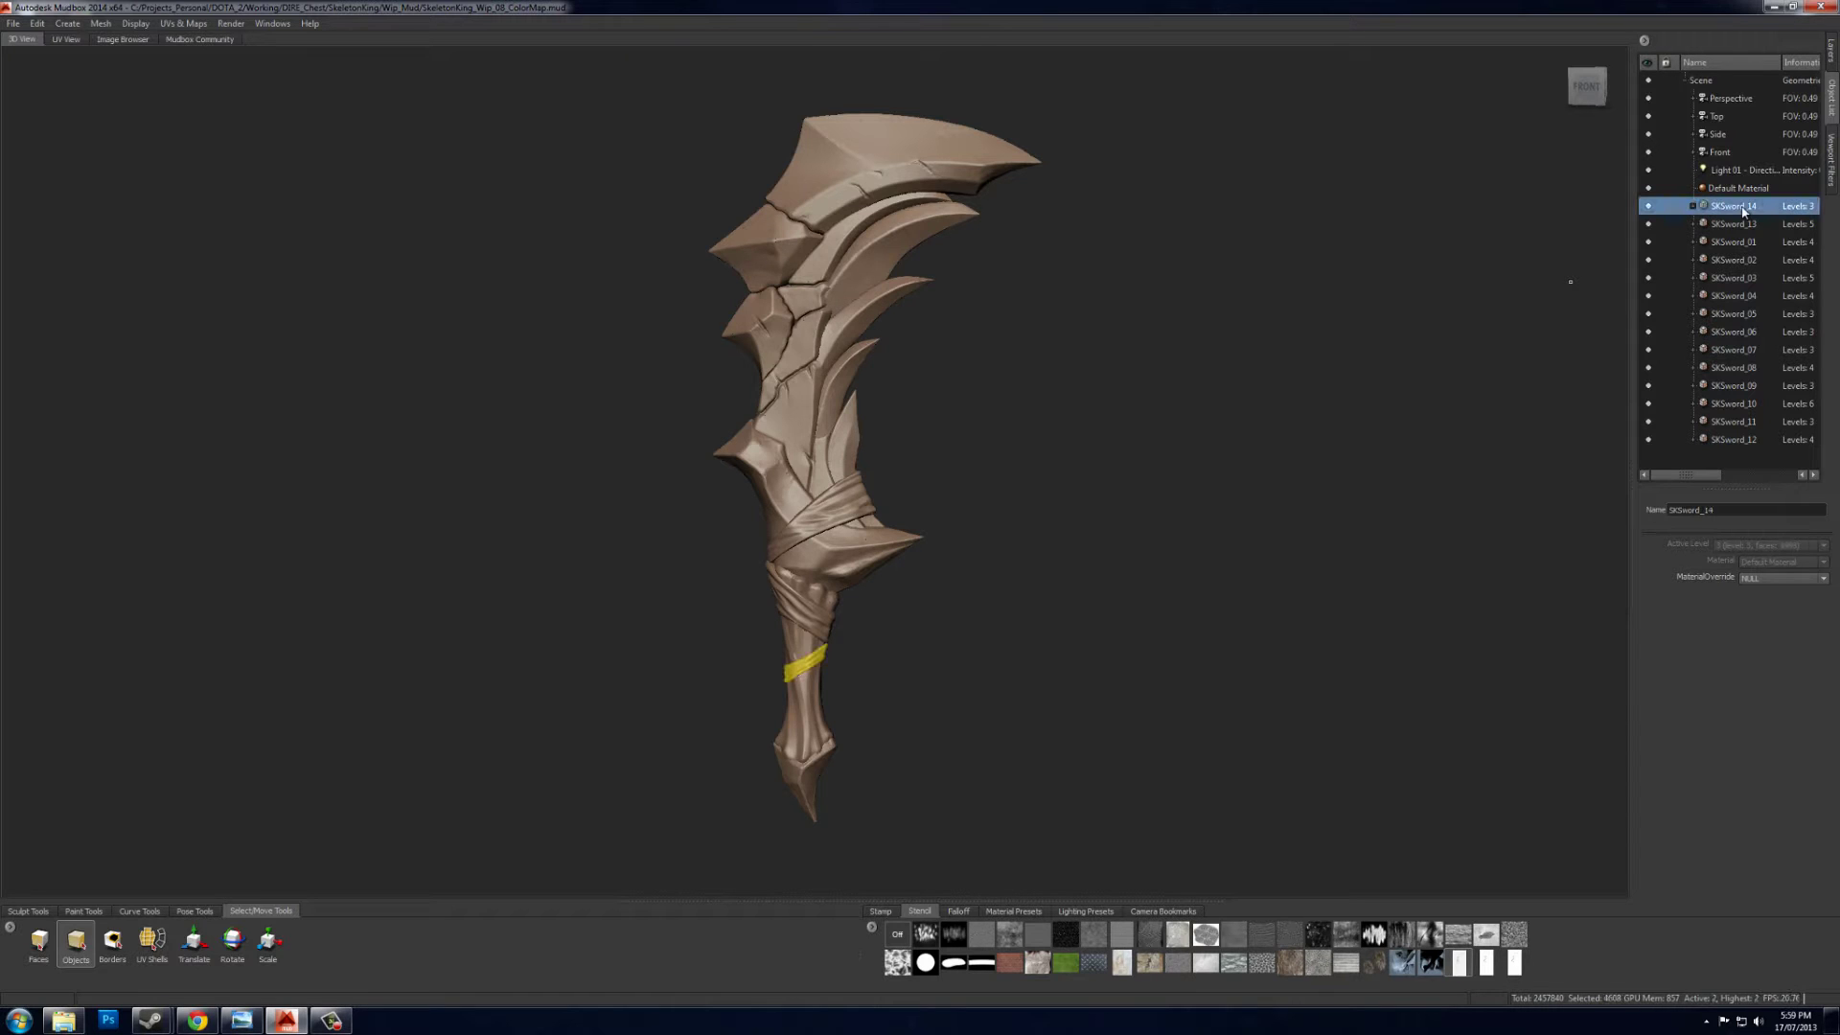
pyautogui.keyDown('shift'); pyautogui.click(1734, 440); pyautogui.keyUp('shift')
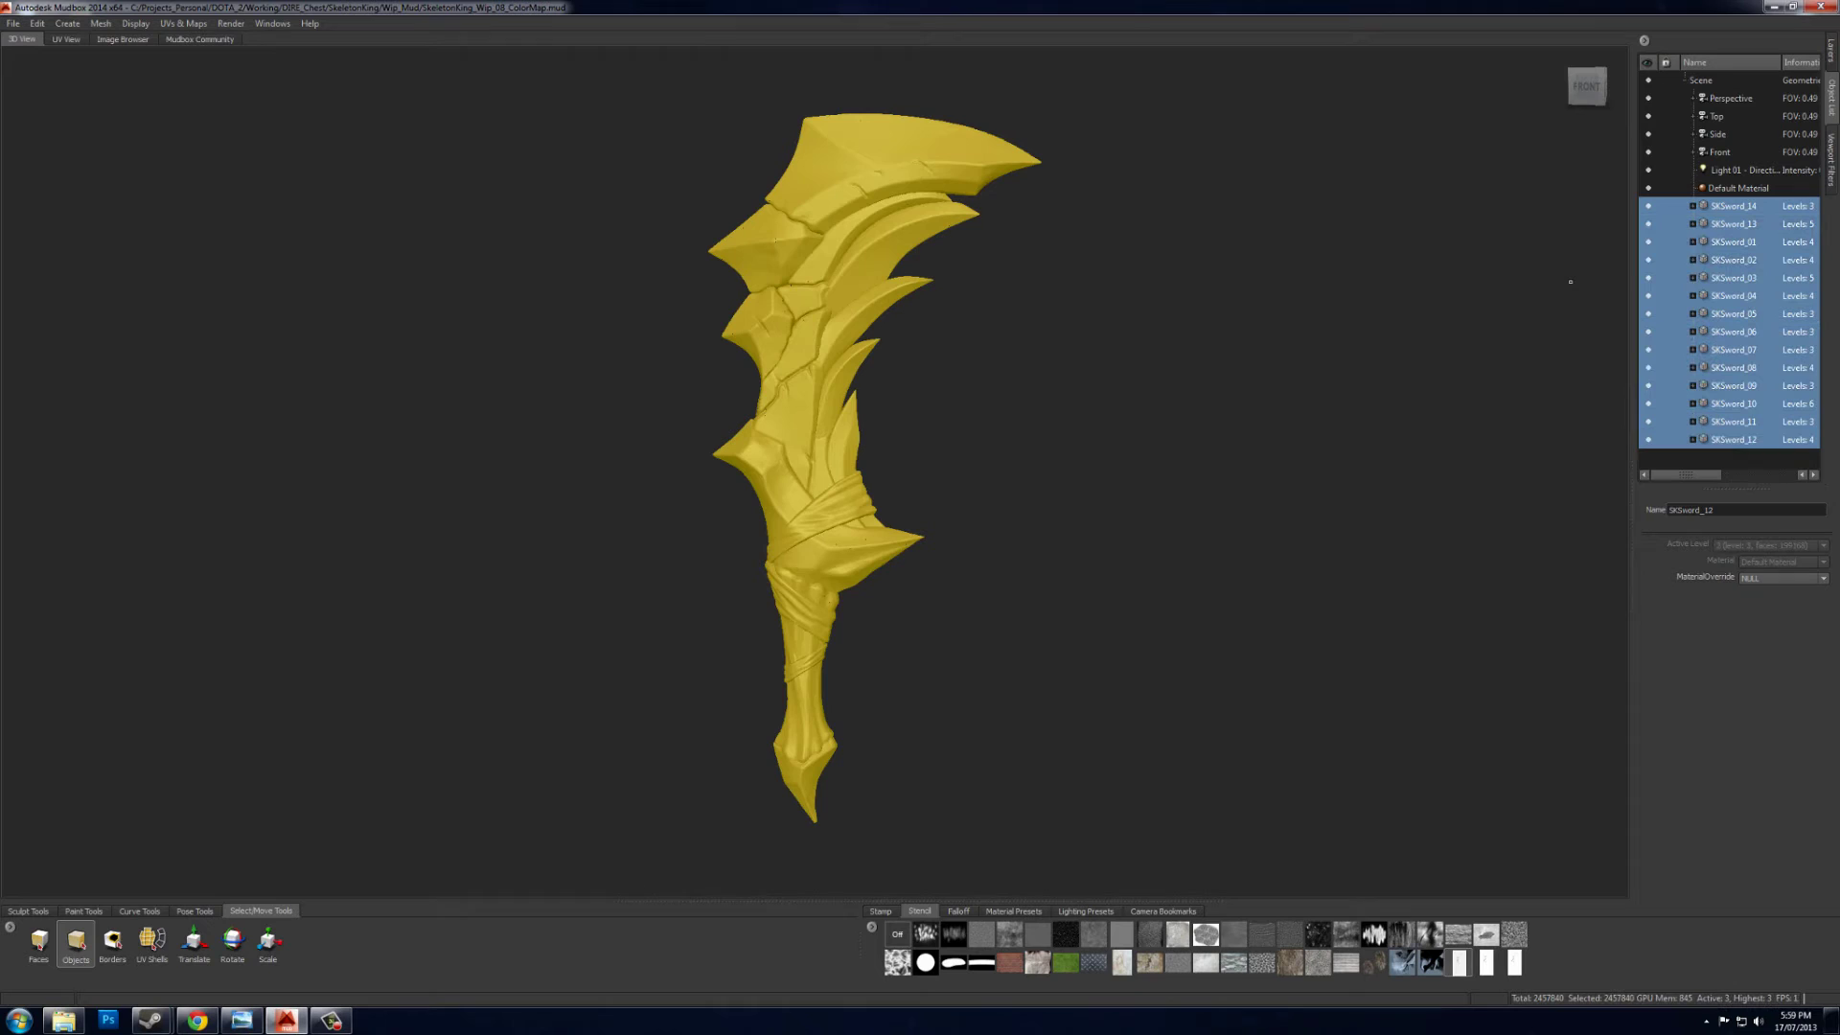
pyautogui.click(1406, 273)
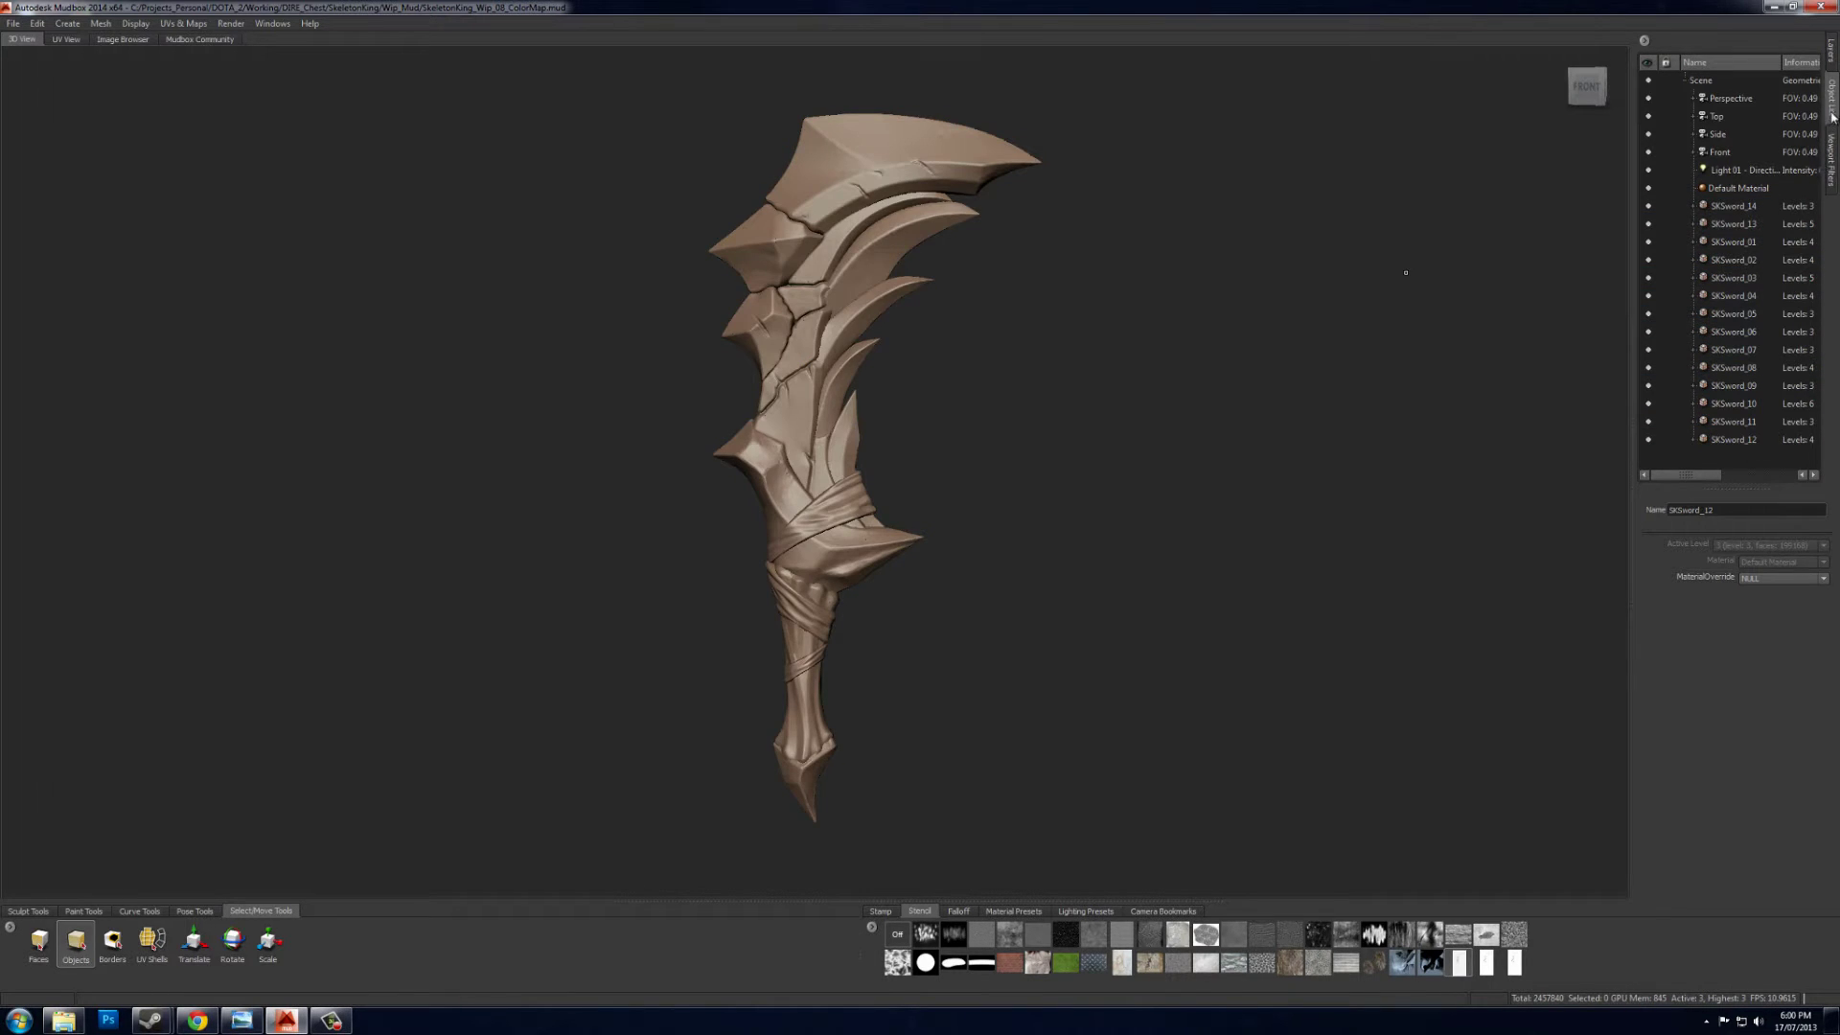
# - Step all sword meshes, SKSword_01 through SKSword_14, down to subdivision level 0 and clear the selection
pyautogui.click(1747, 207)
pyautogui.keyDown('shift'); pyautogui.click(1731, 441); pyautogui.keyUp('shift')
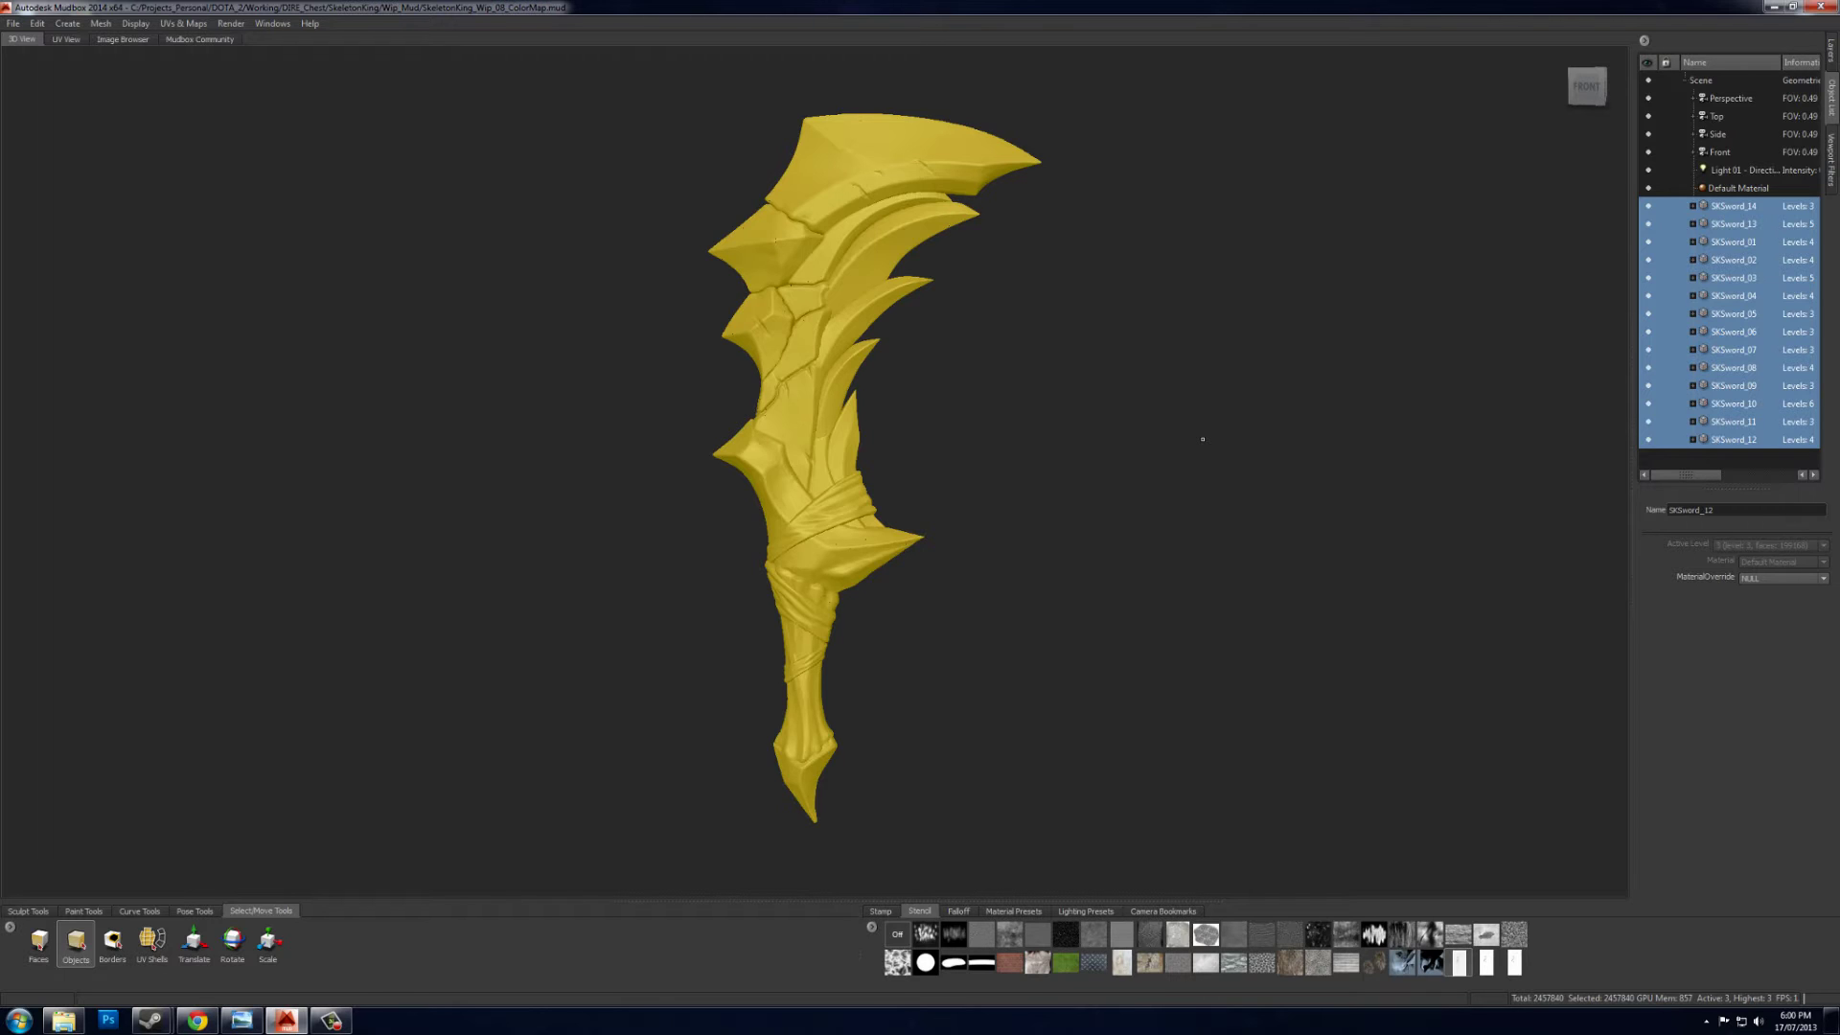
pyautogui.press('pagedown')
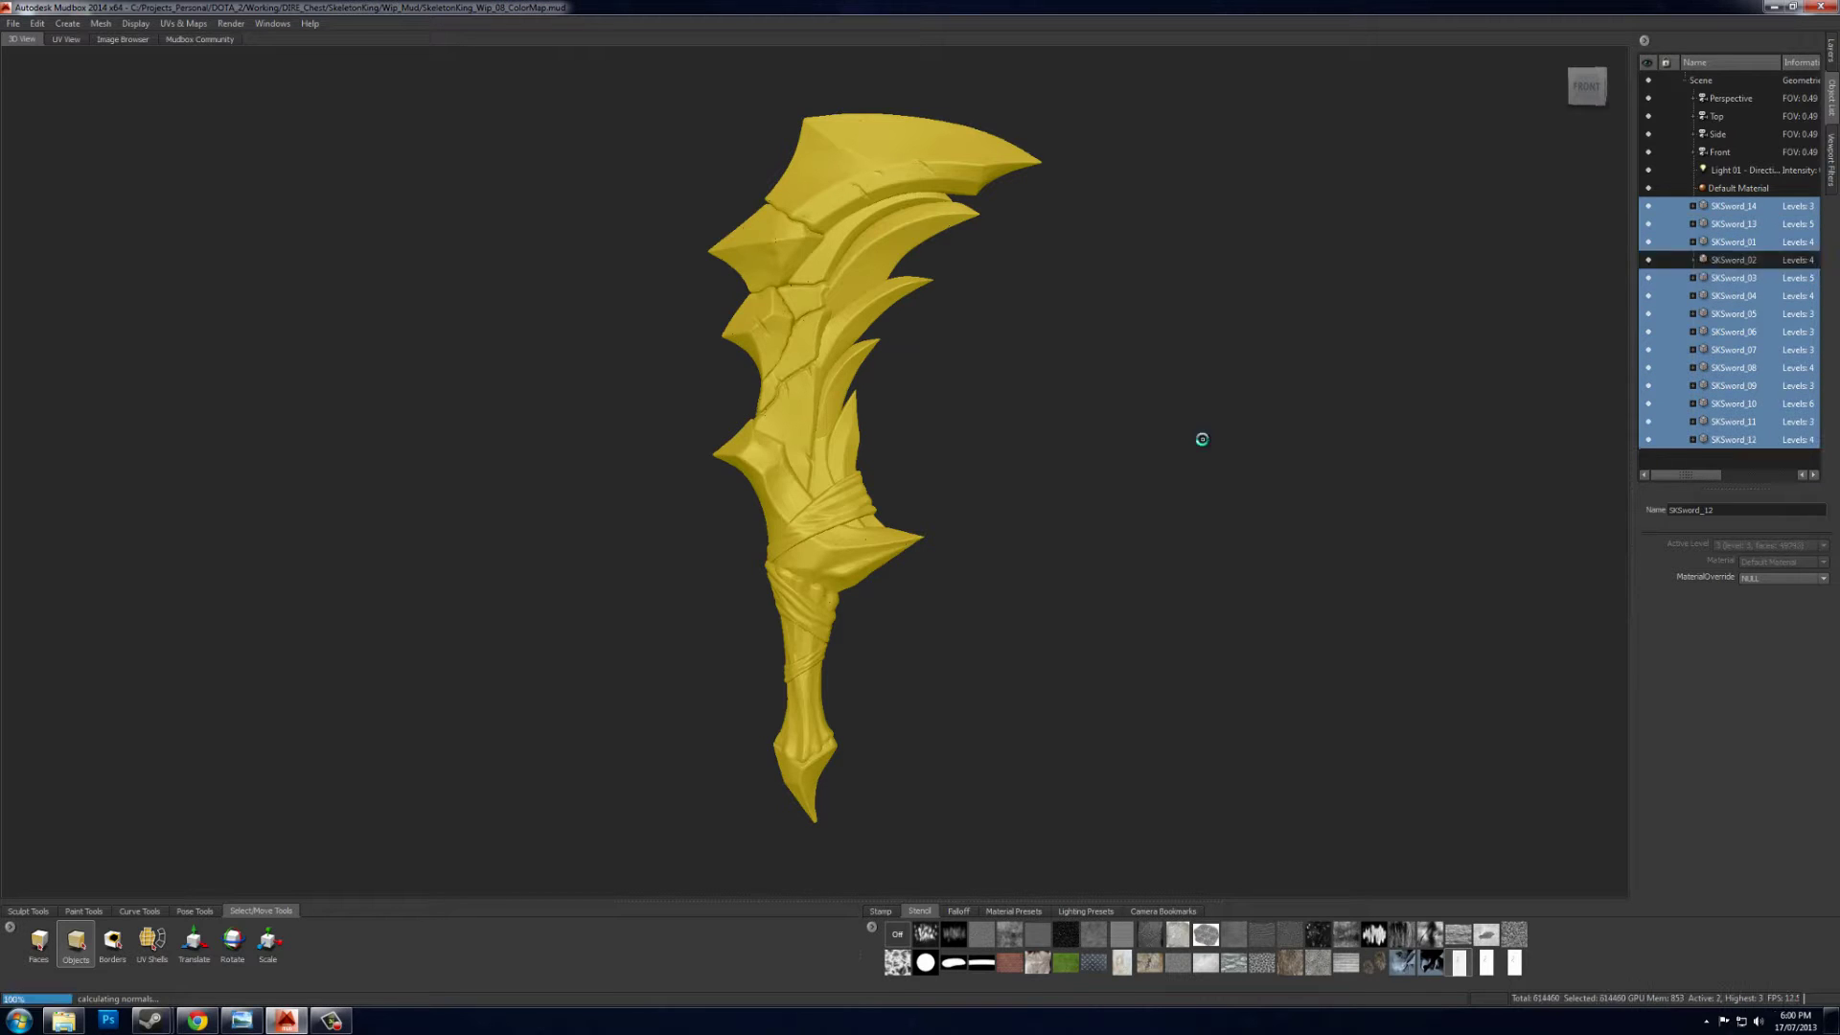
pyautogui.press('pagedown')
pyautogui.press('pagedown')
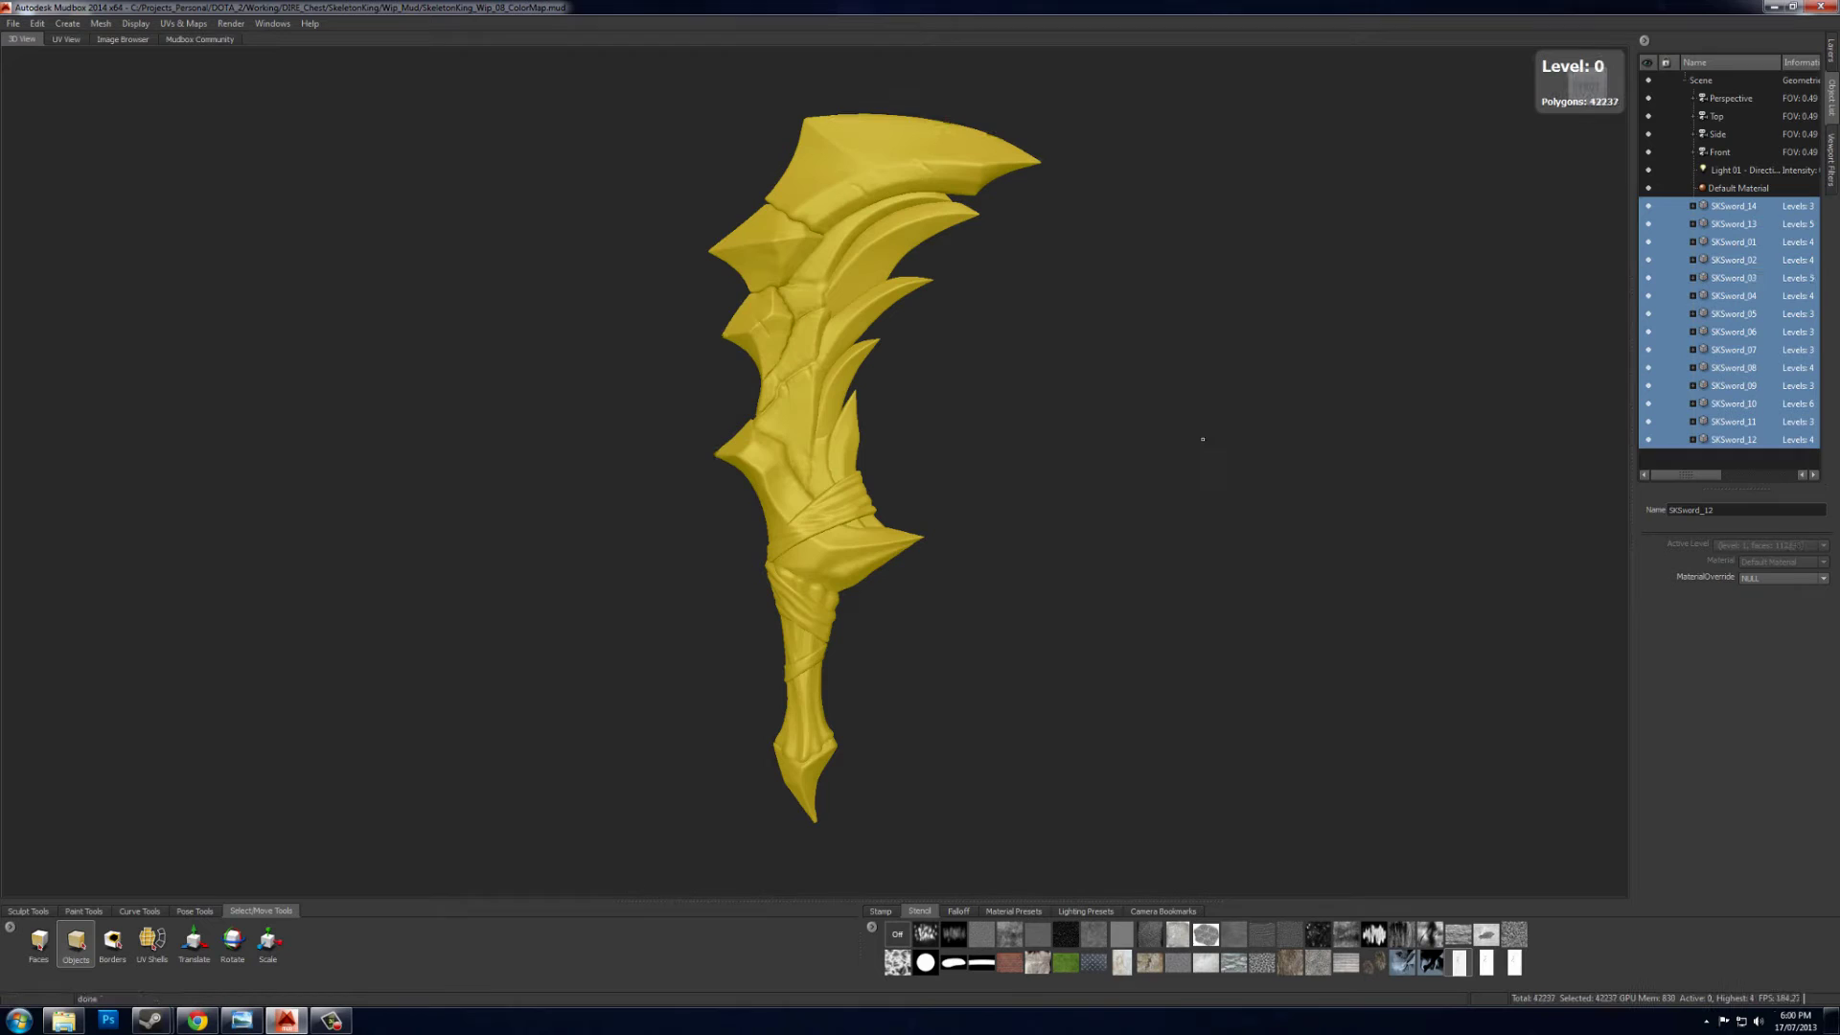
pyautogui.click(1203, 439)
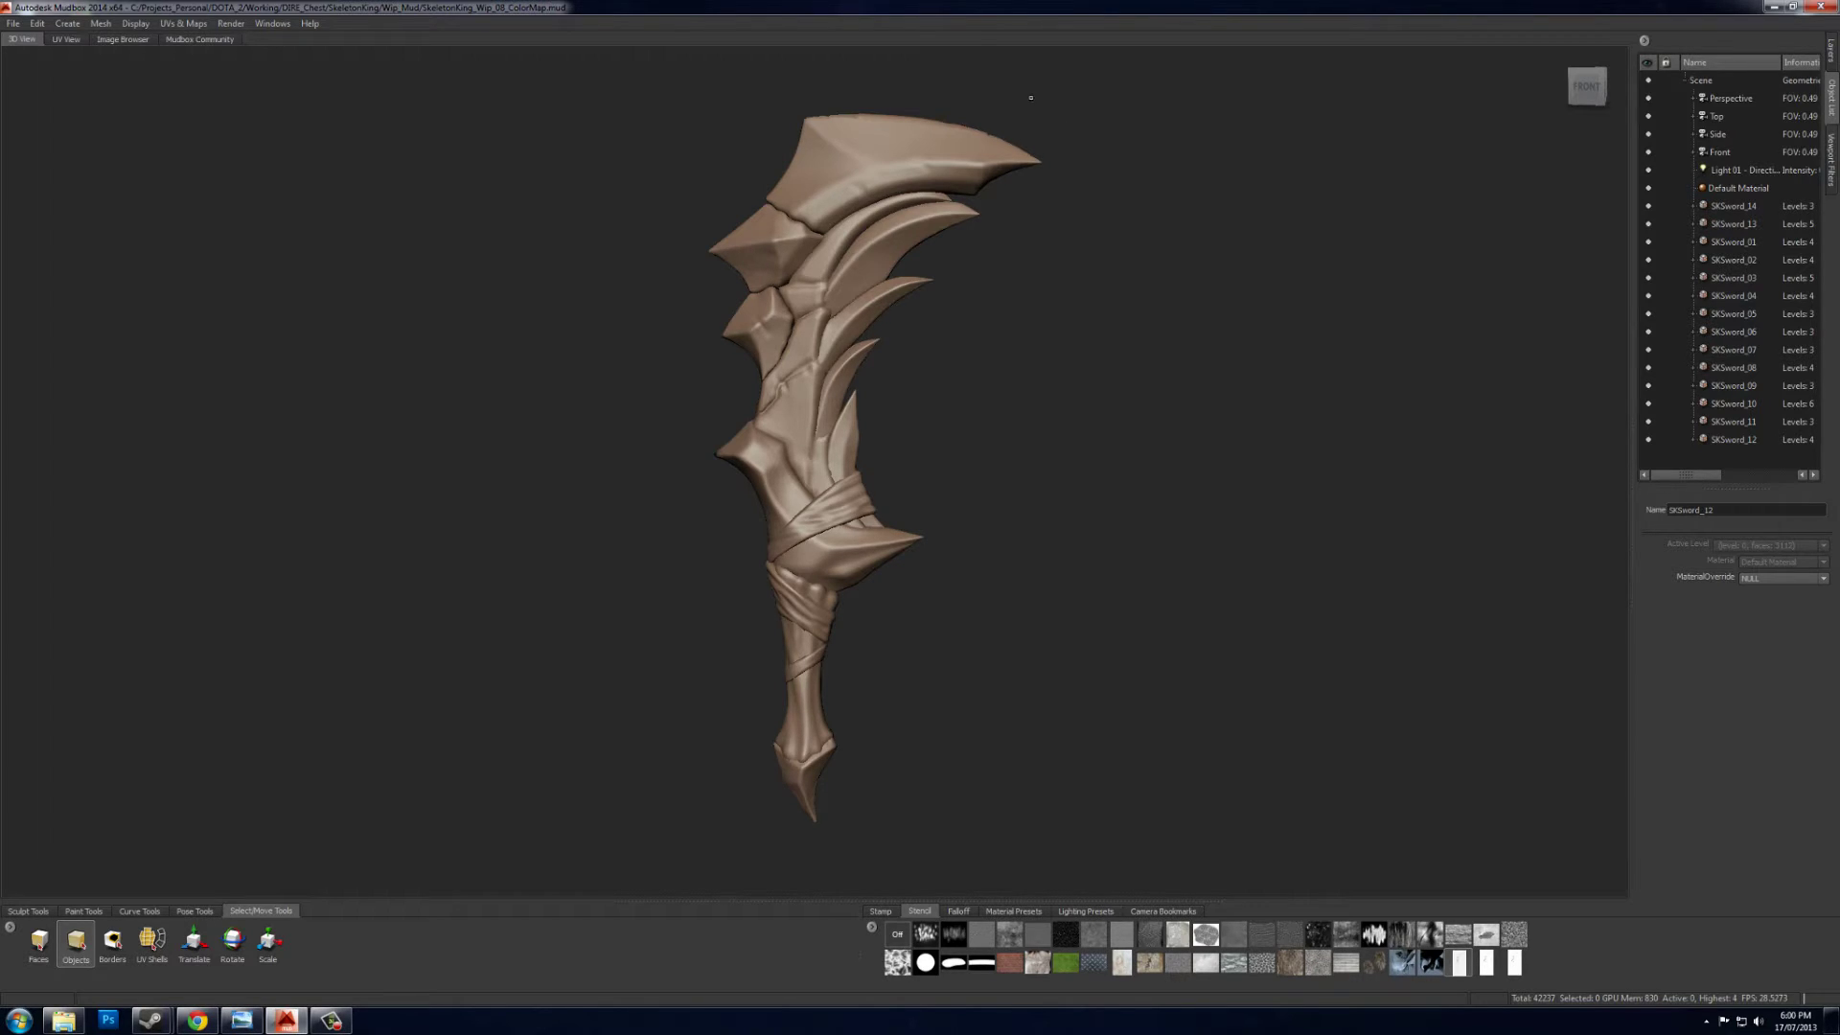
# - Run PTEX Setup on the large upper blade piece, SKSword_01, keeping the proposed resolution
pyautogui.click(905, 120)
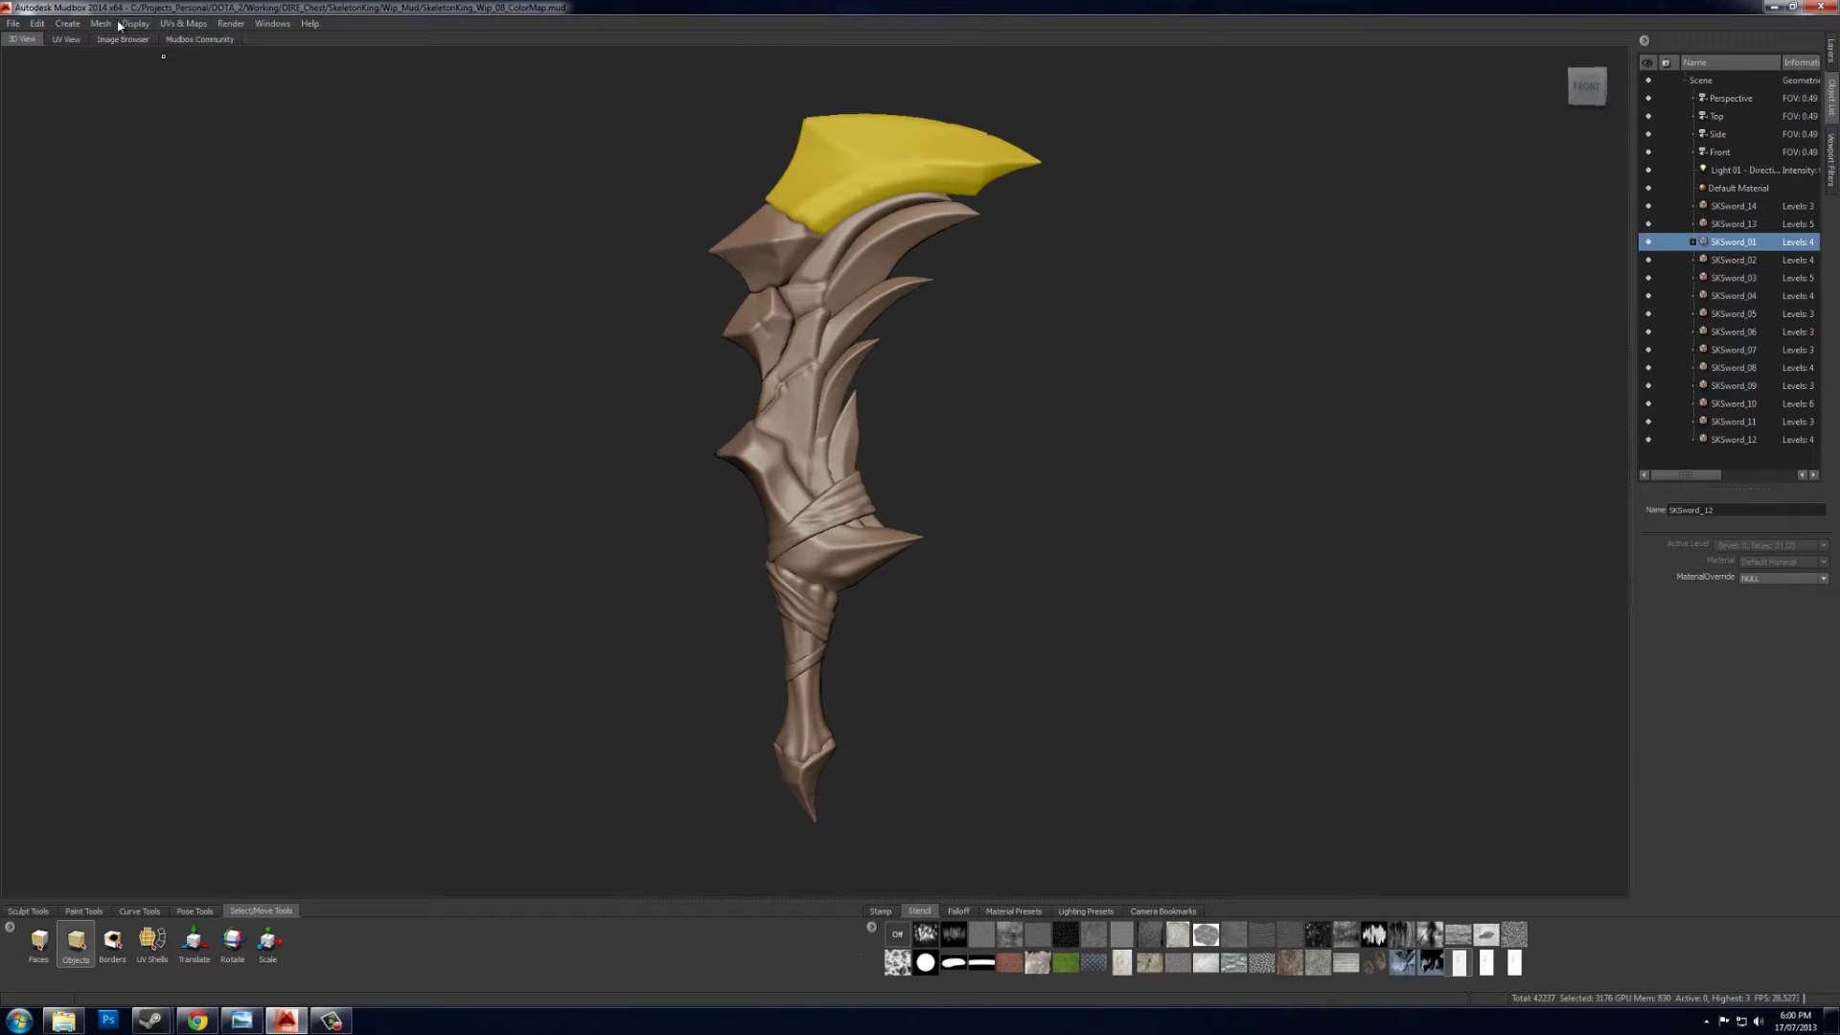
pyautogui.click(176, 24)
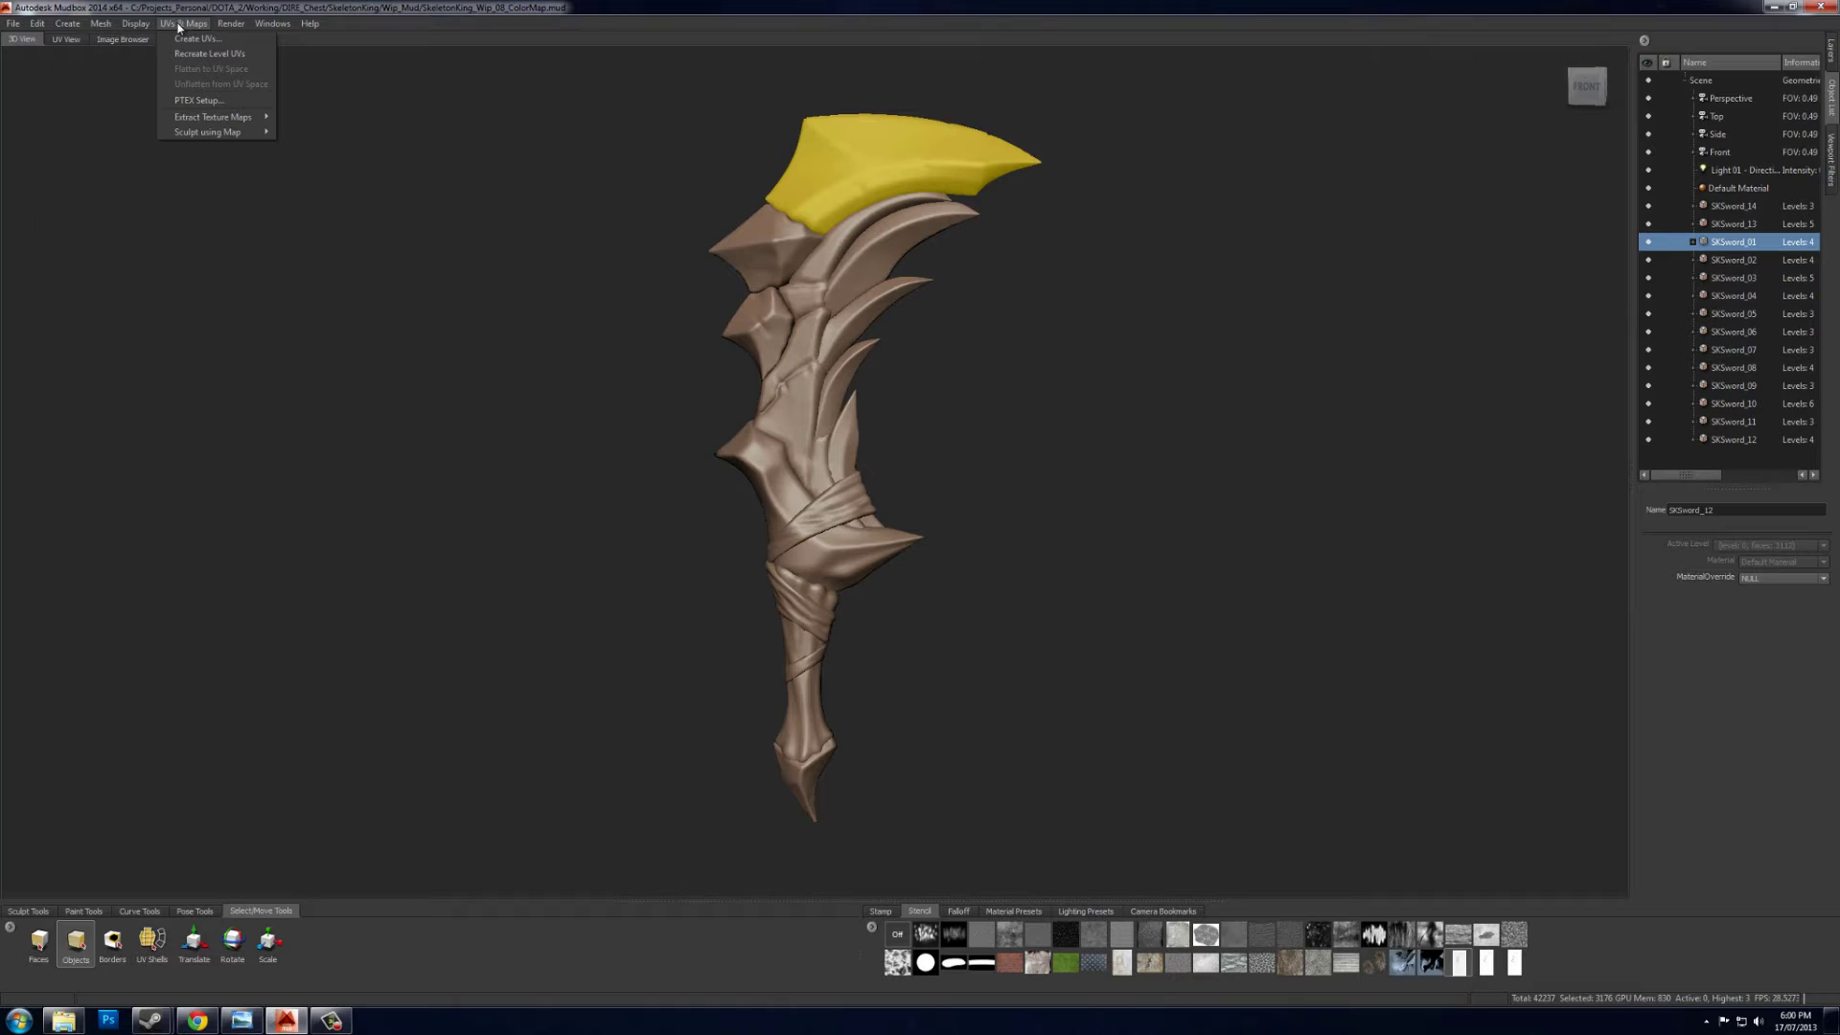
pyautogui.click(198, 100)
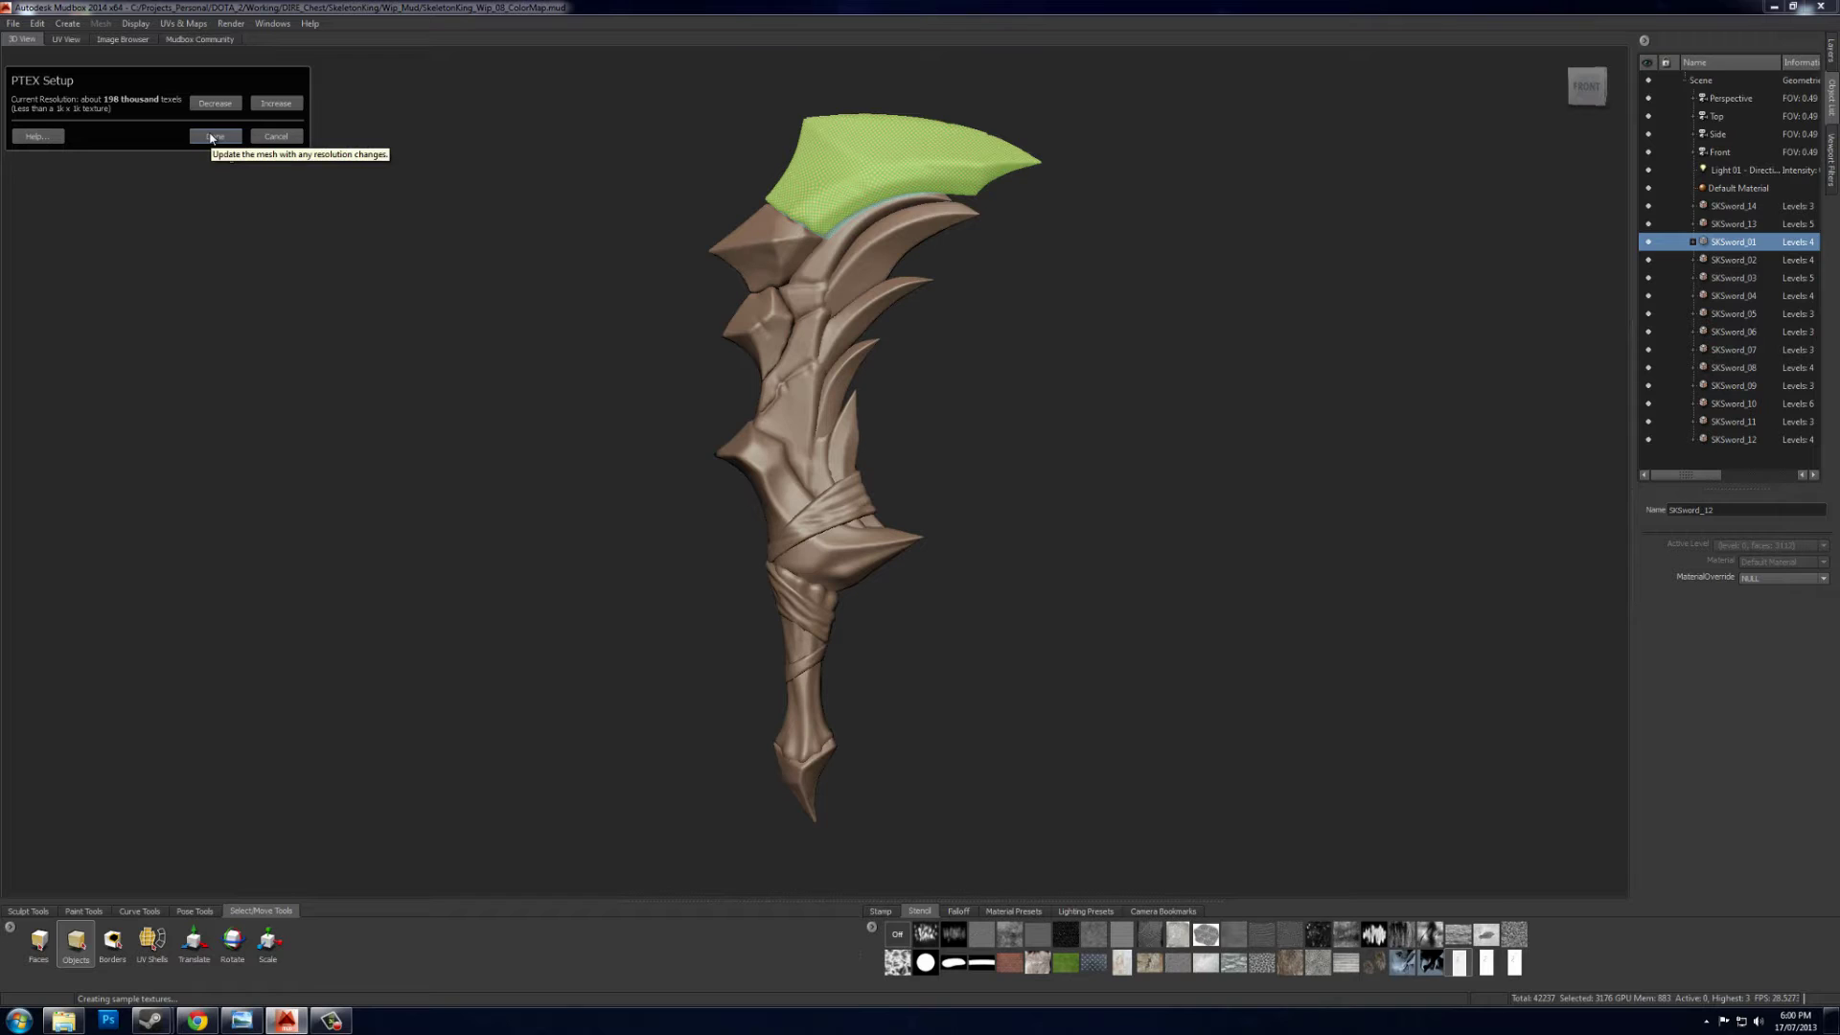
pyautogui.click(211, 137)
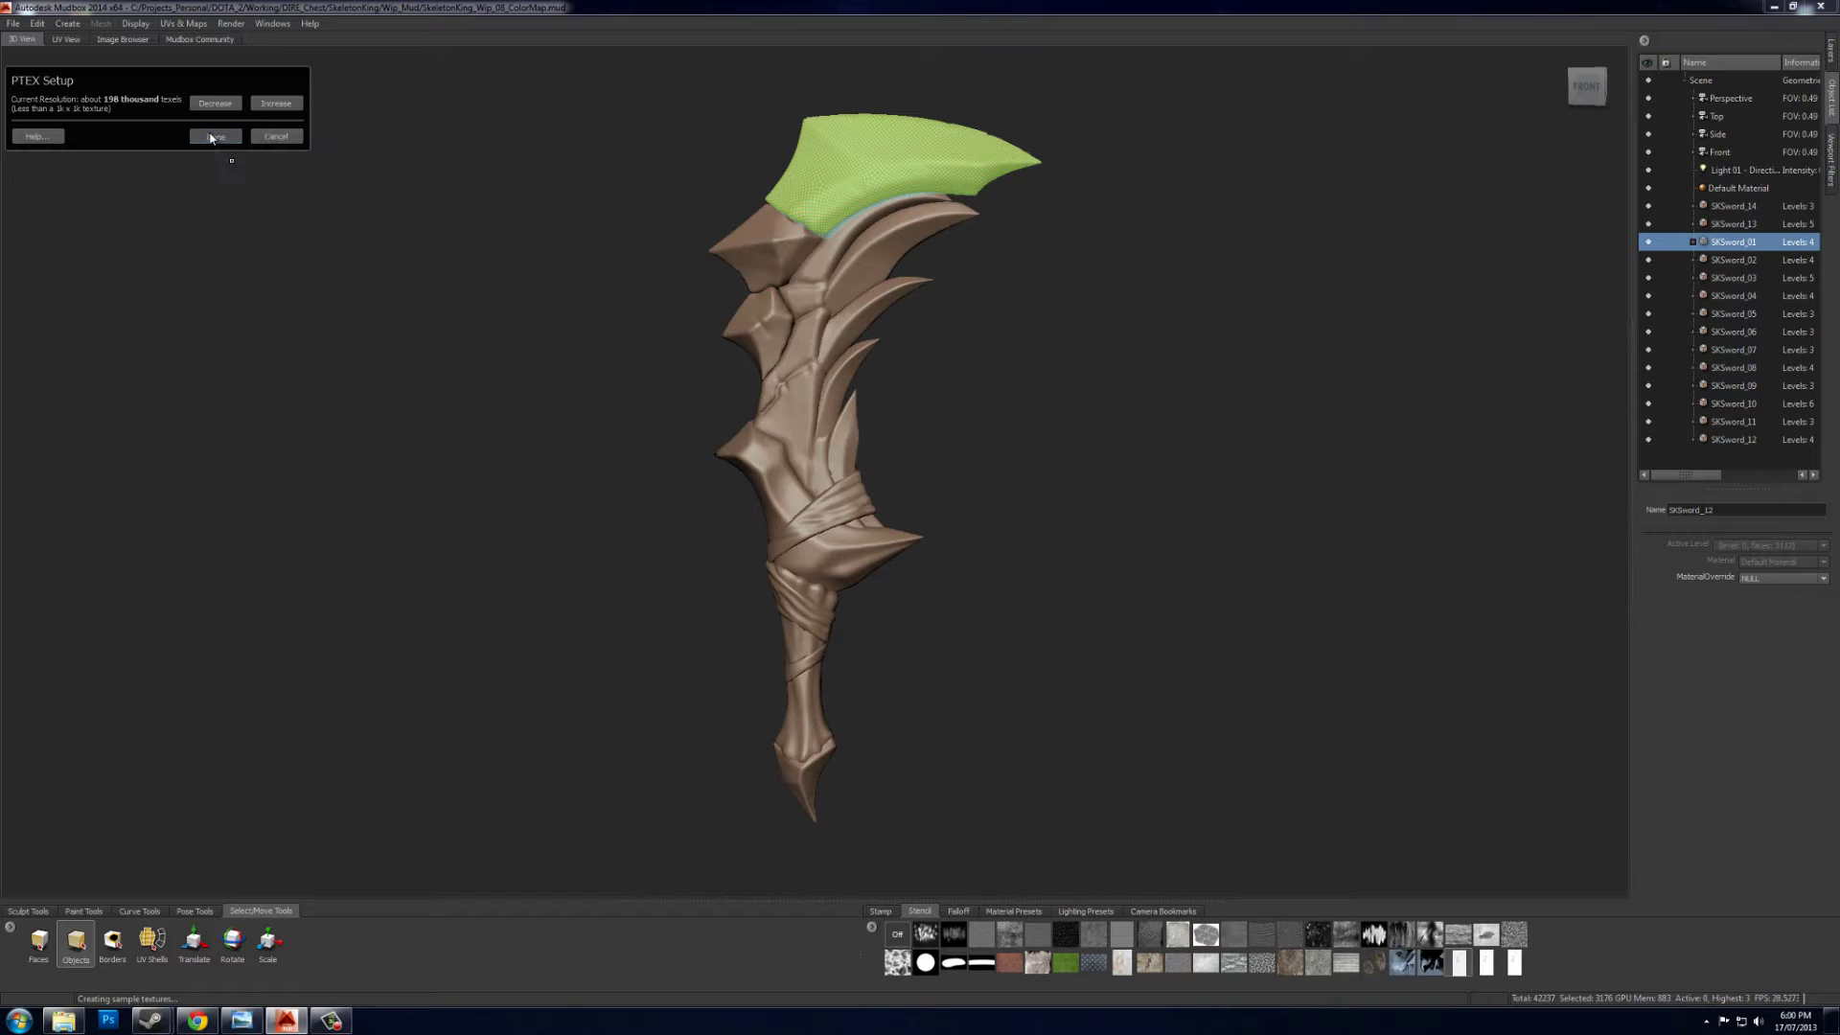
pyautogui.click(677, 234)
# - Prepare the spiked piece below the blade tip, SKSword_02, for PTEX painting with the proposed resolution
pyautogui.click(758, 237)
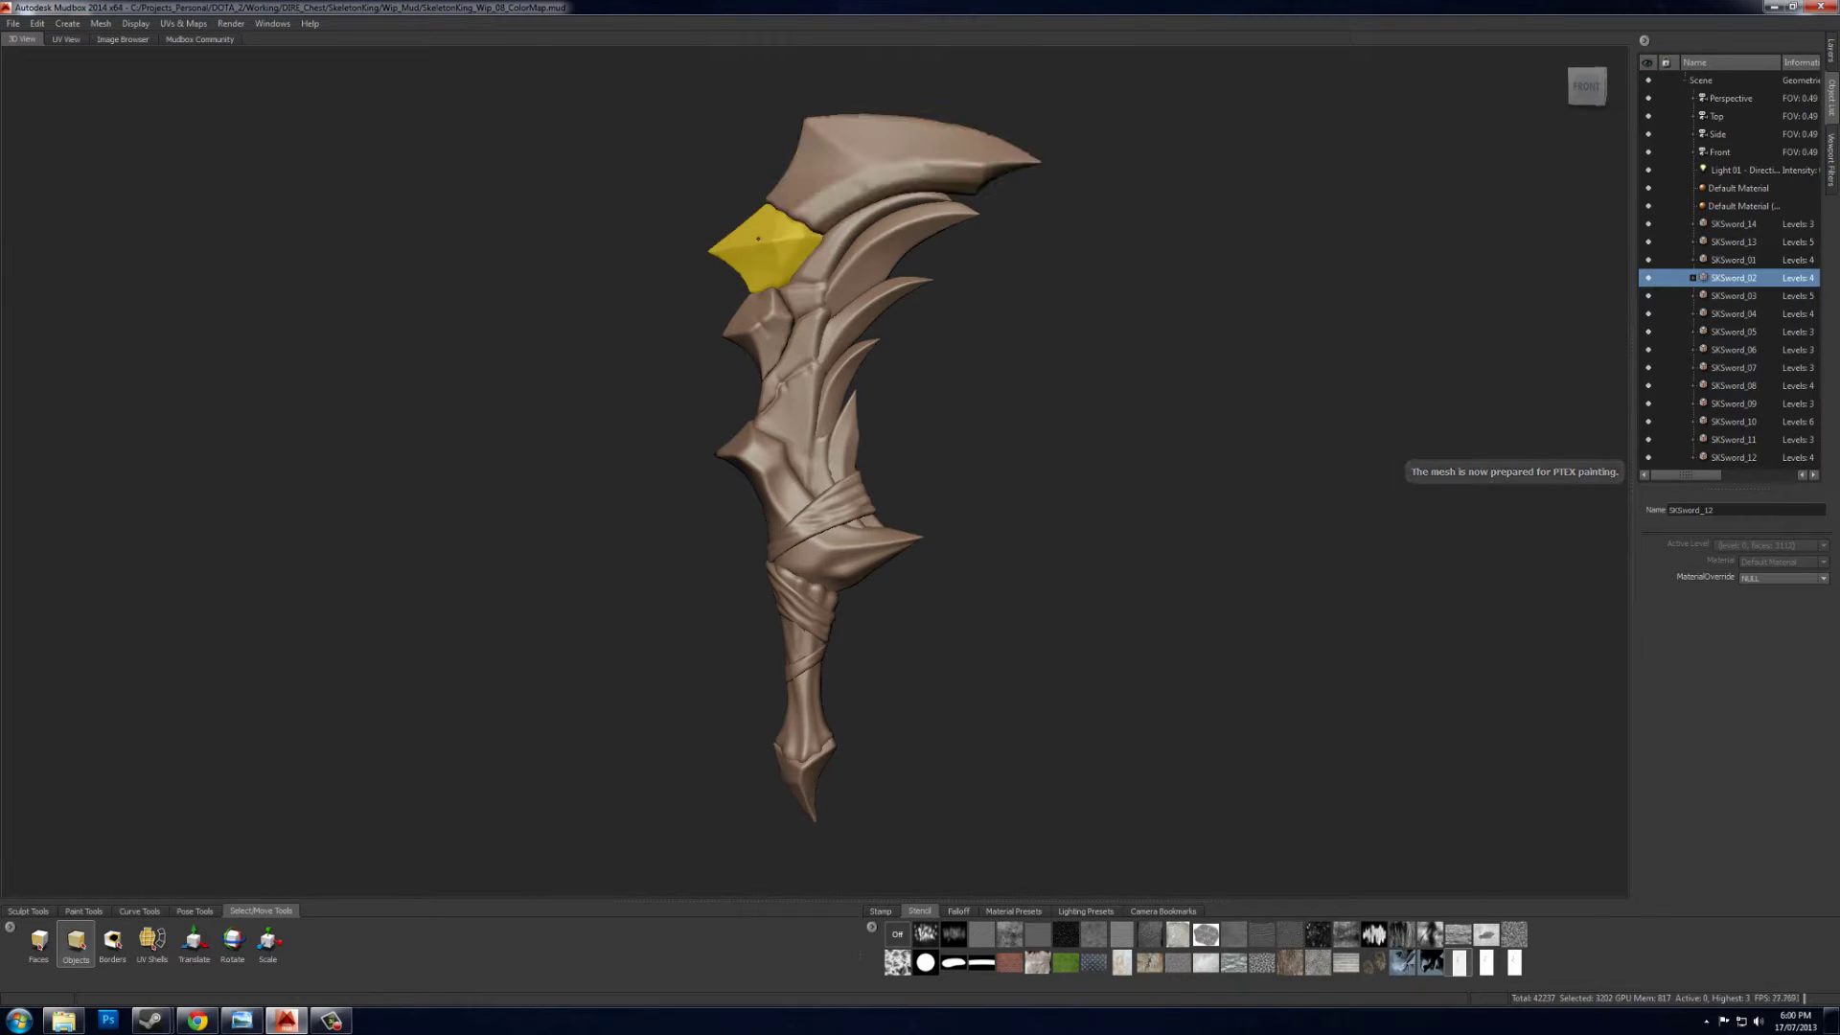
pyautogui.click(184, 24)
pyautogui.click(195, 63)
pyautogui.click(217, 137)
pyautogui.click(677, 234)
# - Prepare the long central blade body, SKSword_13, for PTEX painting and clear the selection
pyautogui.click(829, 250)
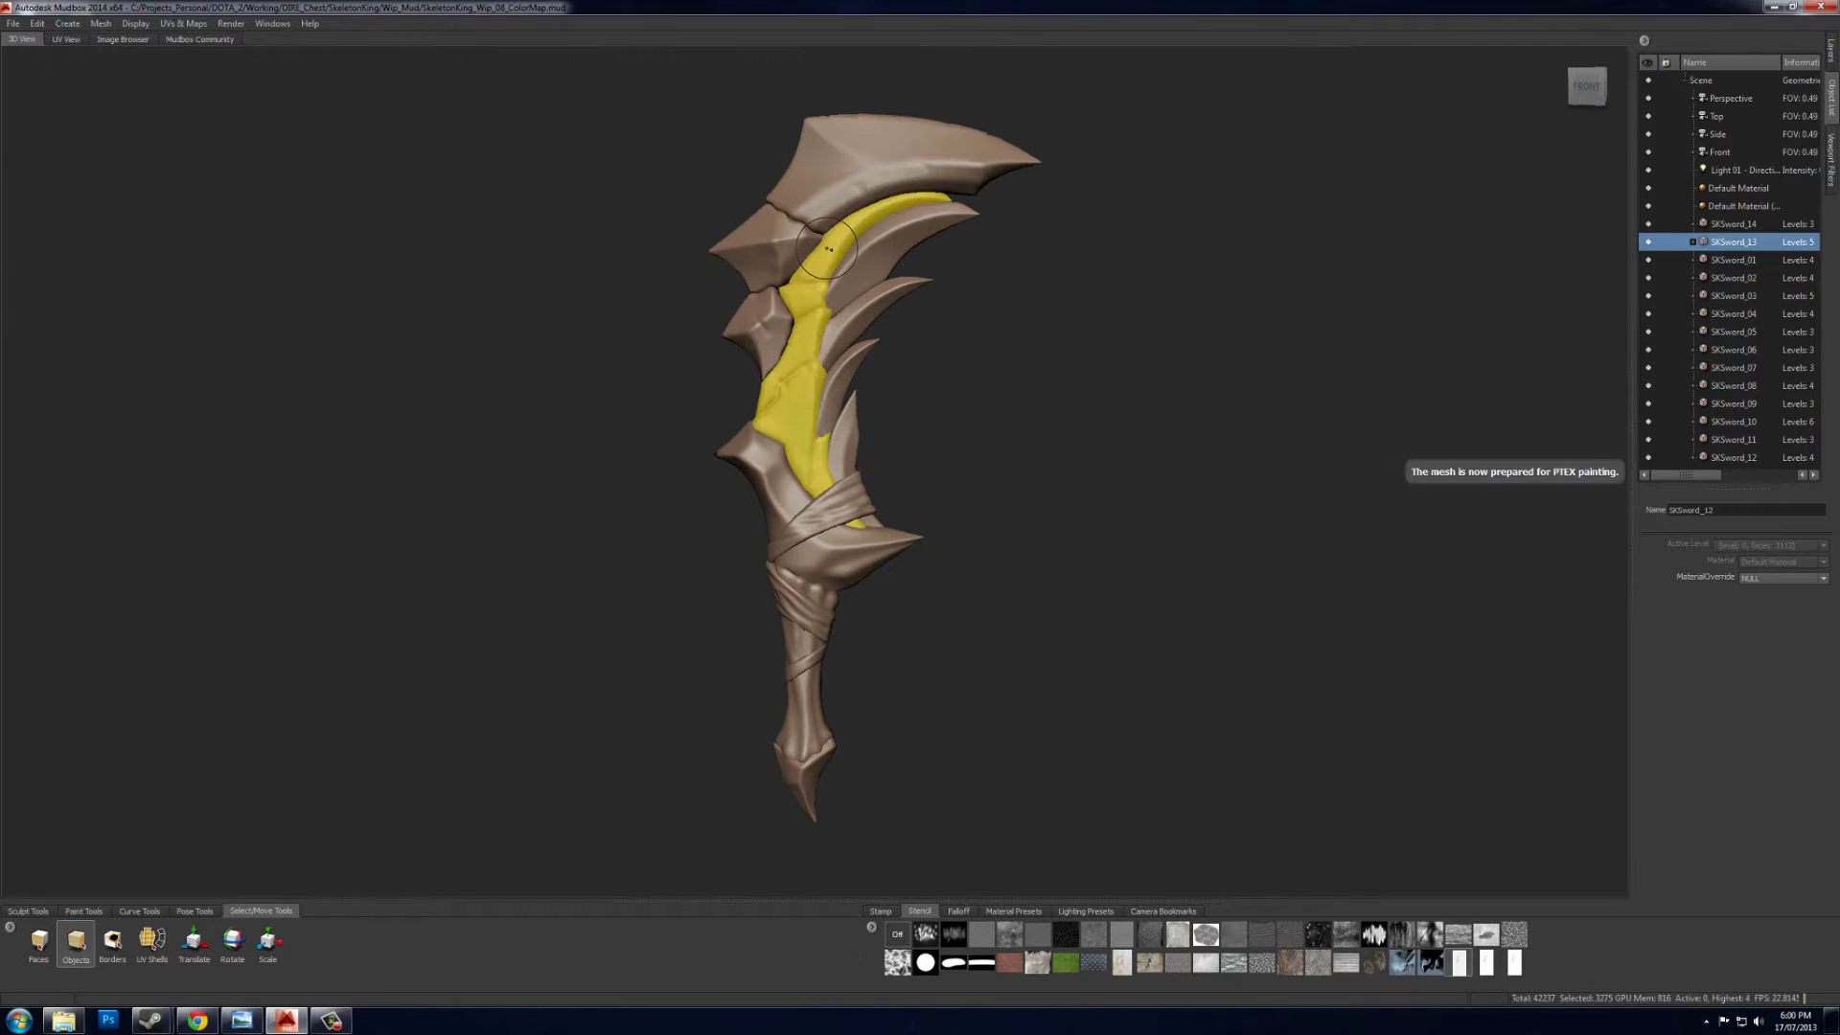
pyautogui.click(184, 24)
pyautogui.click(196, 99)
pyautogui.click(212, 137)
pyautogui.click(887, 254)
pyautogui.click(1103, 264)
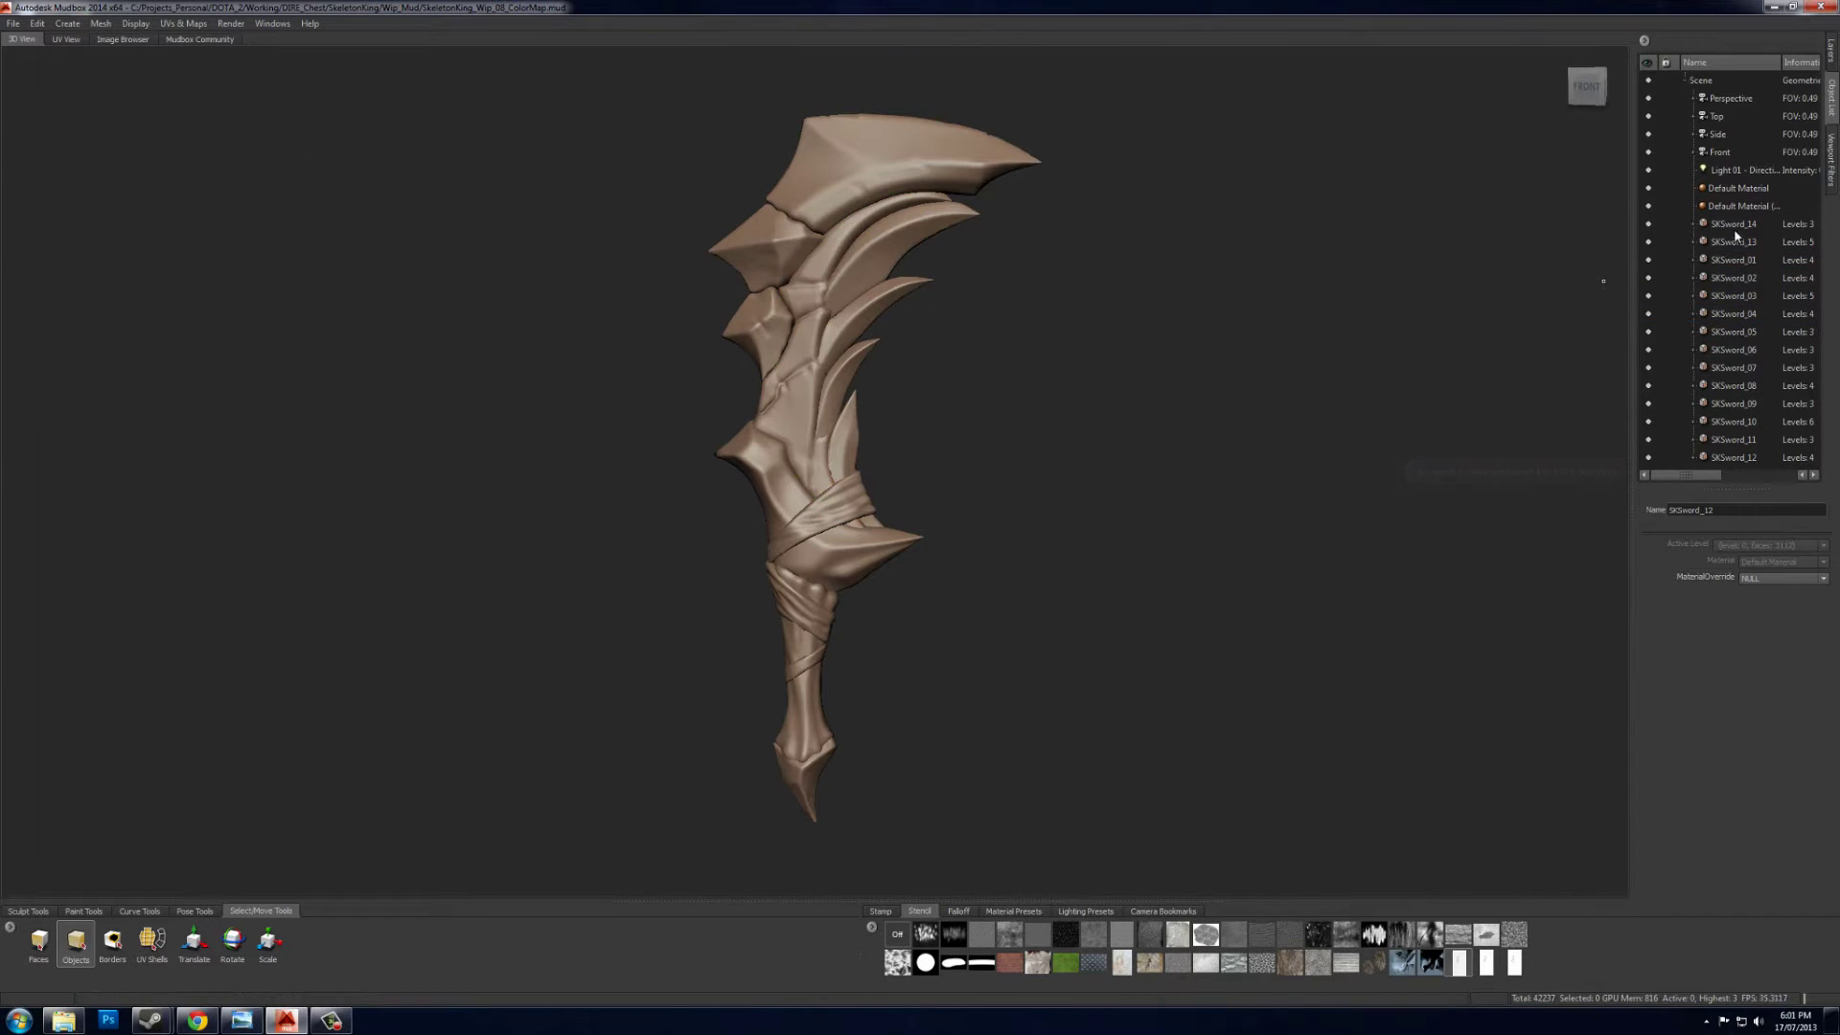
# - Apply PTEX Setup at the proposed resolution to SKSword_14 and SKSword_13
pyautogui.click(1734, 295)
pyautogui.click(1734, 223)
pyautogui.click(183, 23)
pyautogui.click(206, 86)
pyautogui.click(211, 137)
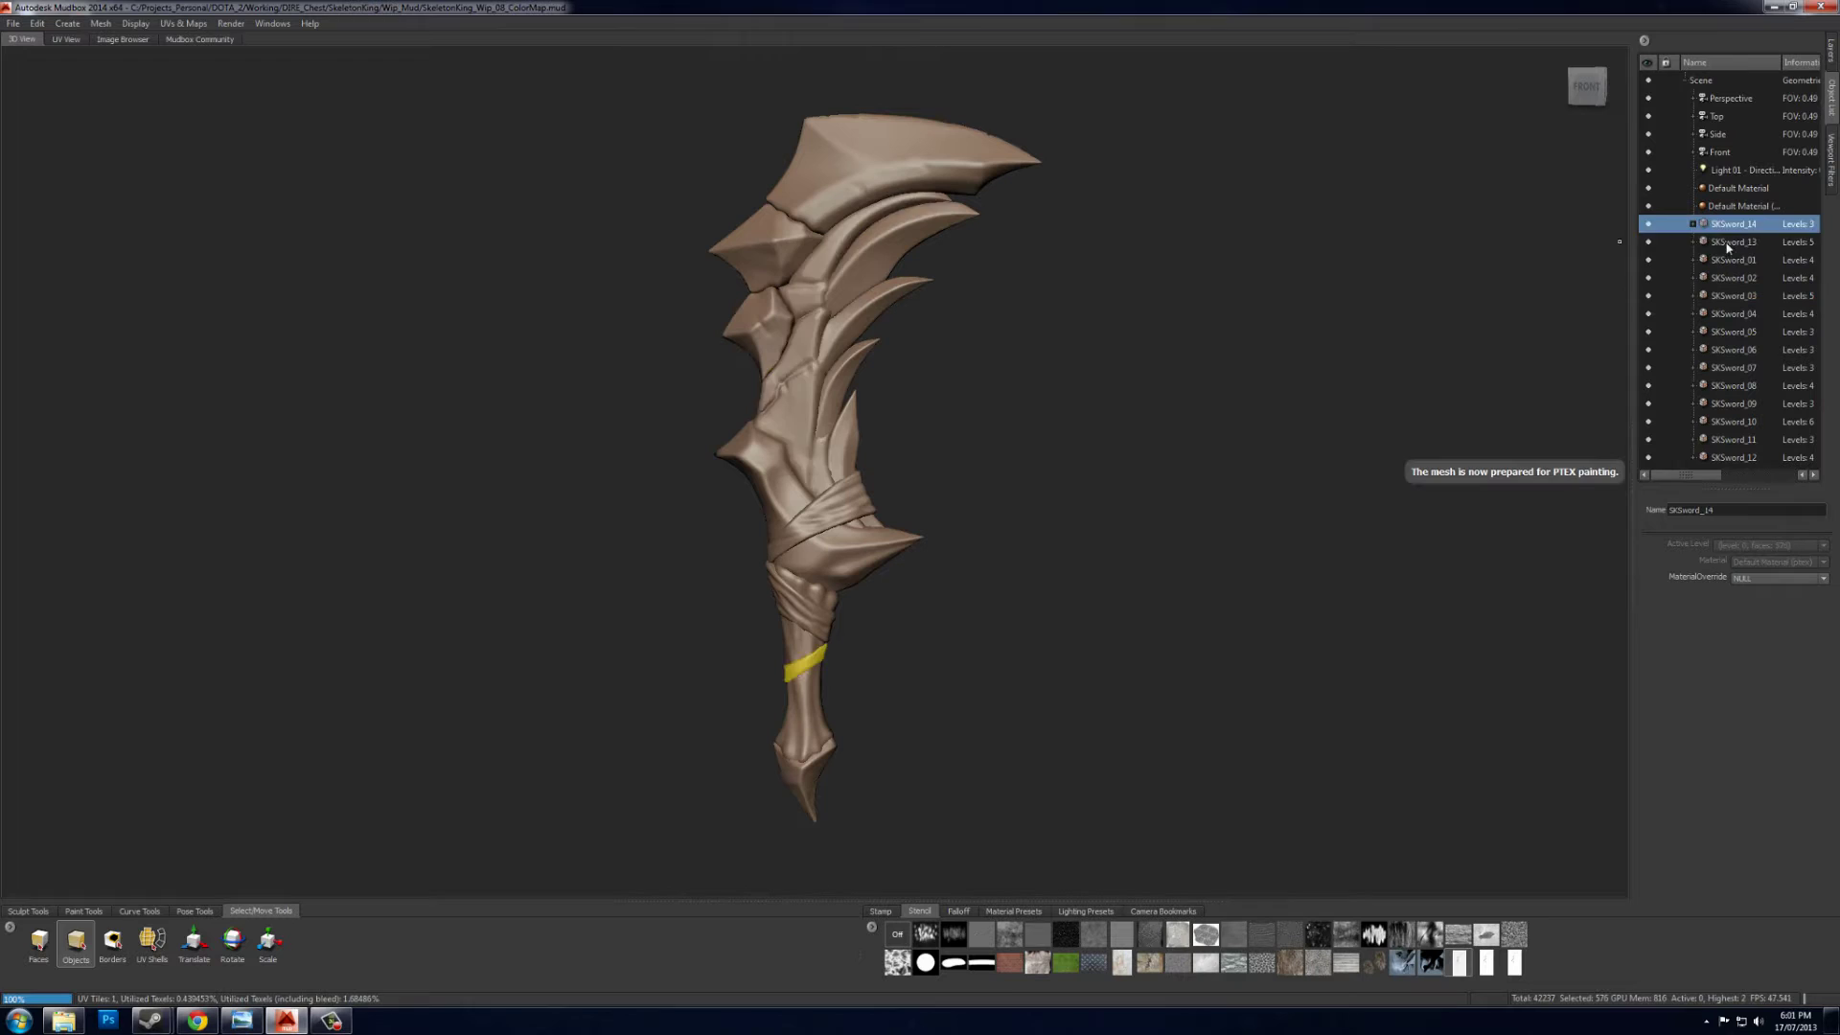
pyautogui.click(1731, 241)
pyautogui.click(183, 23)
pyautogui.click(206, 86)
pyautogui.click(211, 137)
# - Apply PTEX Setup at the proposed resolution to SKSword_01 and SKSword_02
pyautogui.click(1734, 259)
pyautogui.click(183, 23)
pyautogui.click(206, 86)
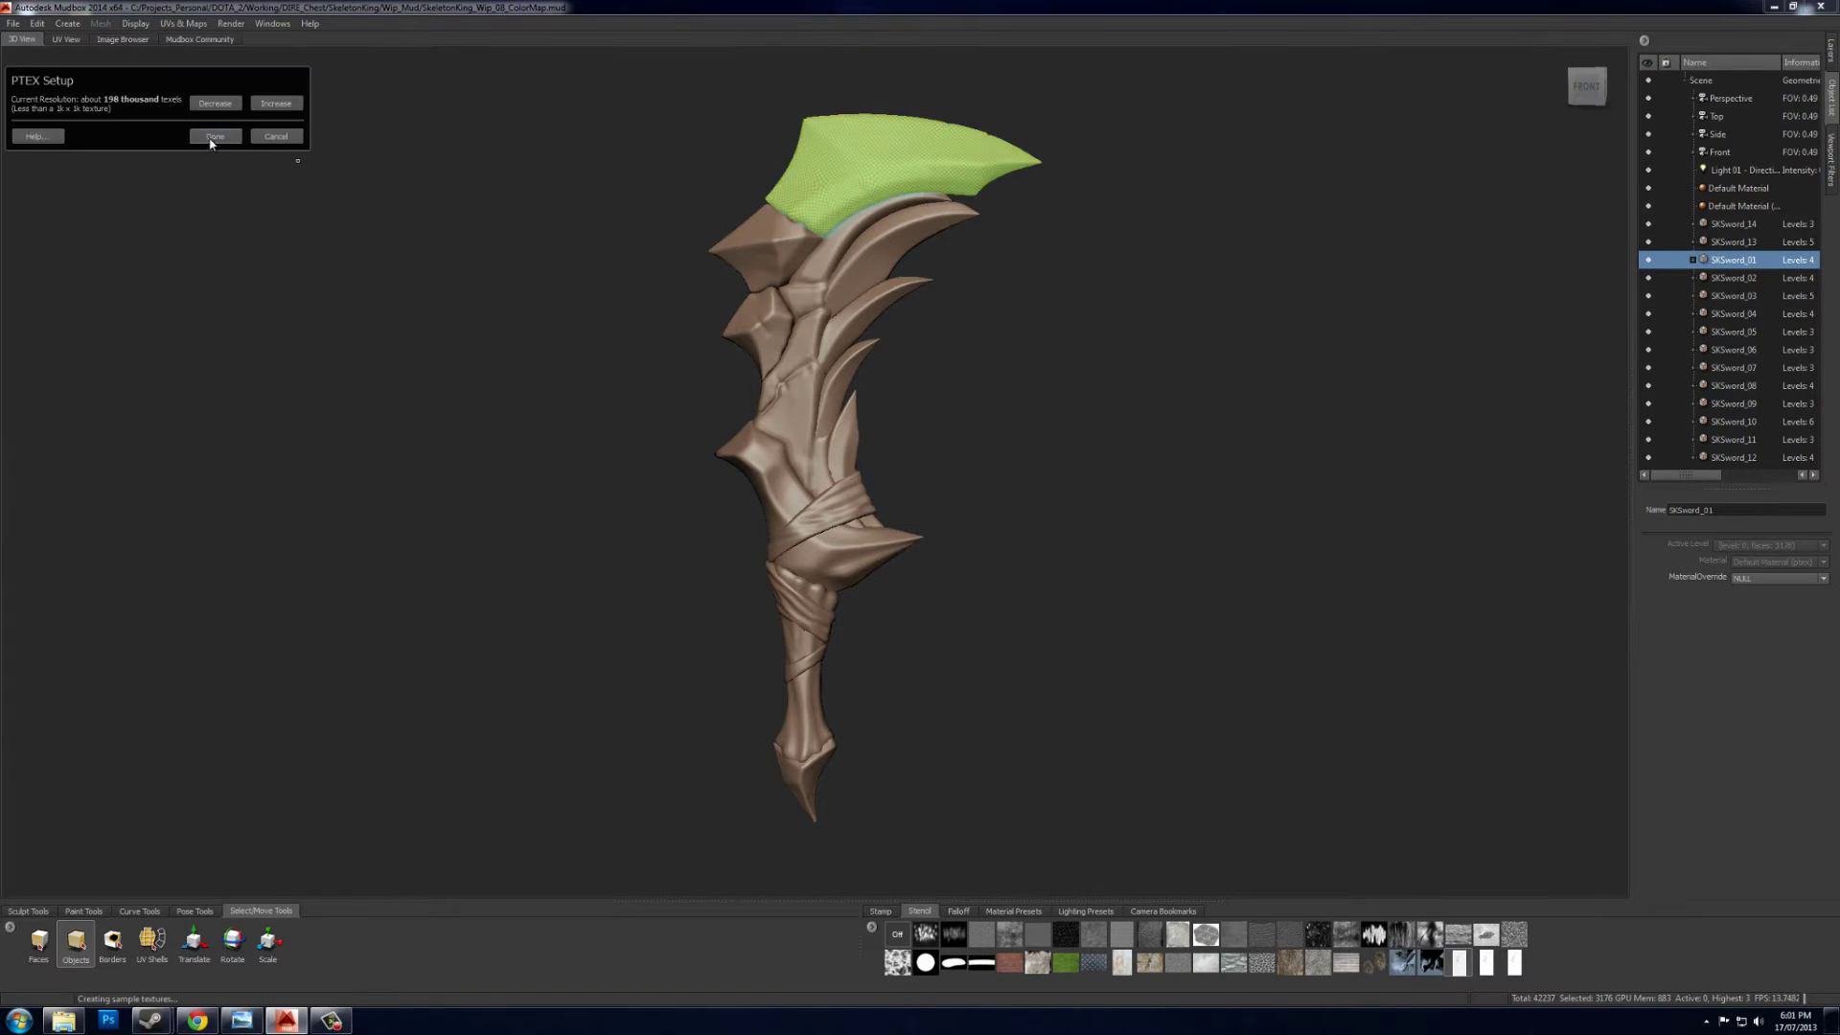
pyautogui.click(211, 137)
pyautogui.click(1734, 277)
pyautogui.click(183, 23)
pyautogui.click(207, 87)
pyautogui.click(211, 137)
# - Apply PTEX Setup at the proposed resolution to SKSword_03 and SKSword_04
pyautogui.click(1734, 295)
pyautogui.click(183, 23)
pyautogui.click(206, 86)
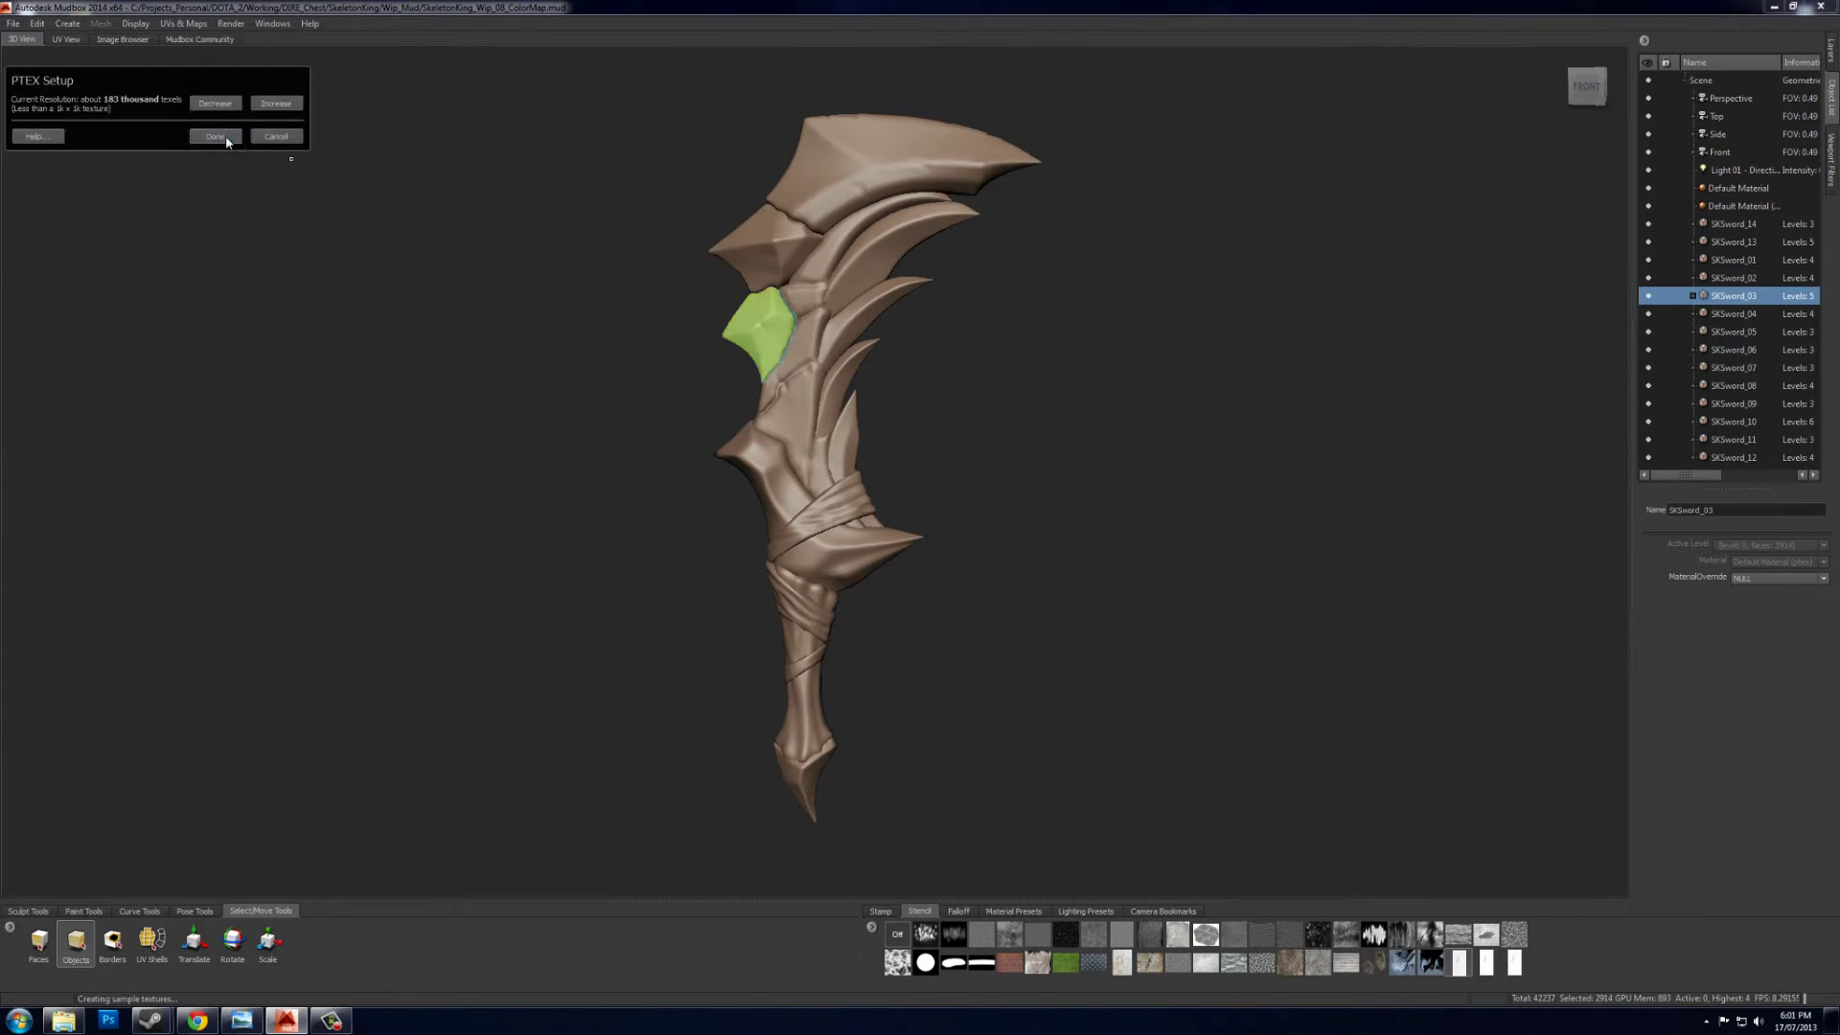
pyautogui.click(215, 136)
pyautogui.click(1734, 314)
pyautogui.click(183, 23)
pyautogui.click(198, 100)
pyautogui.click(215, 136)
# - Apply PTEX Setup at the proposed resolution to SKSword_05 and SKSword_06
pyautogui.click(1734, 332)
pyautogui.click(183, 23)
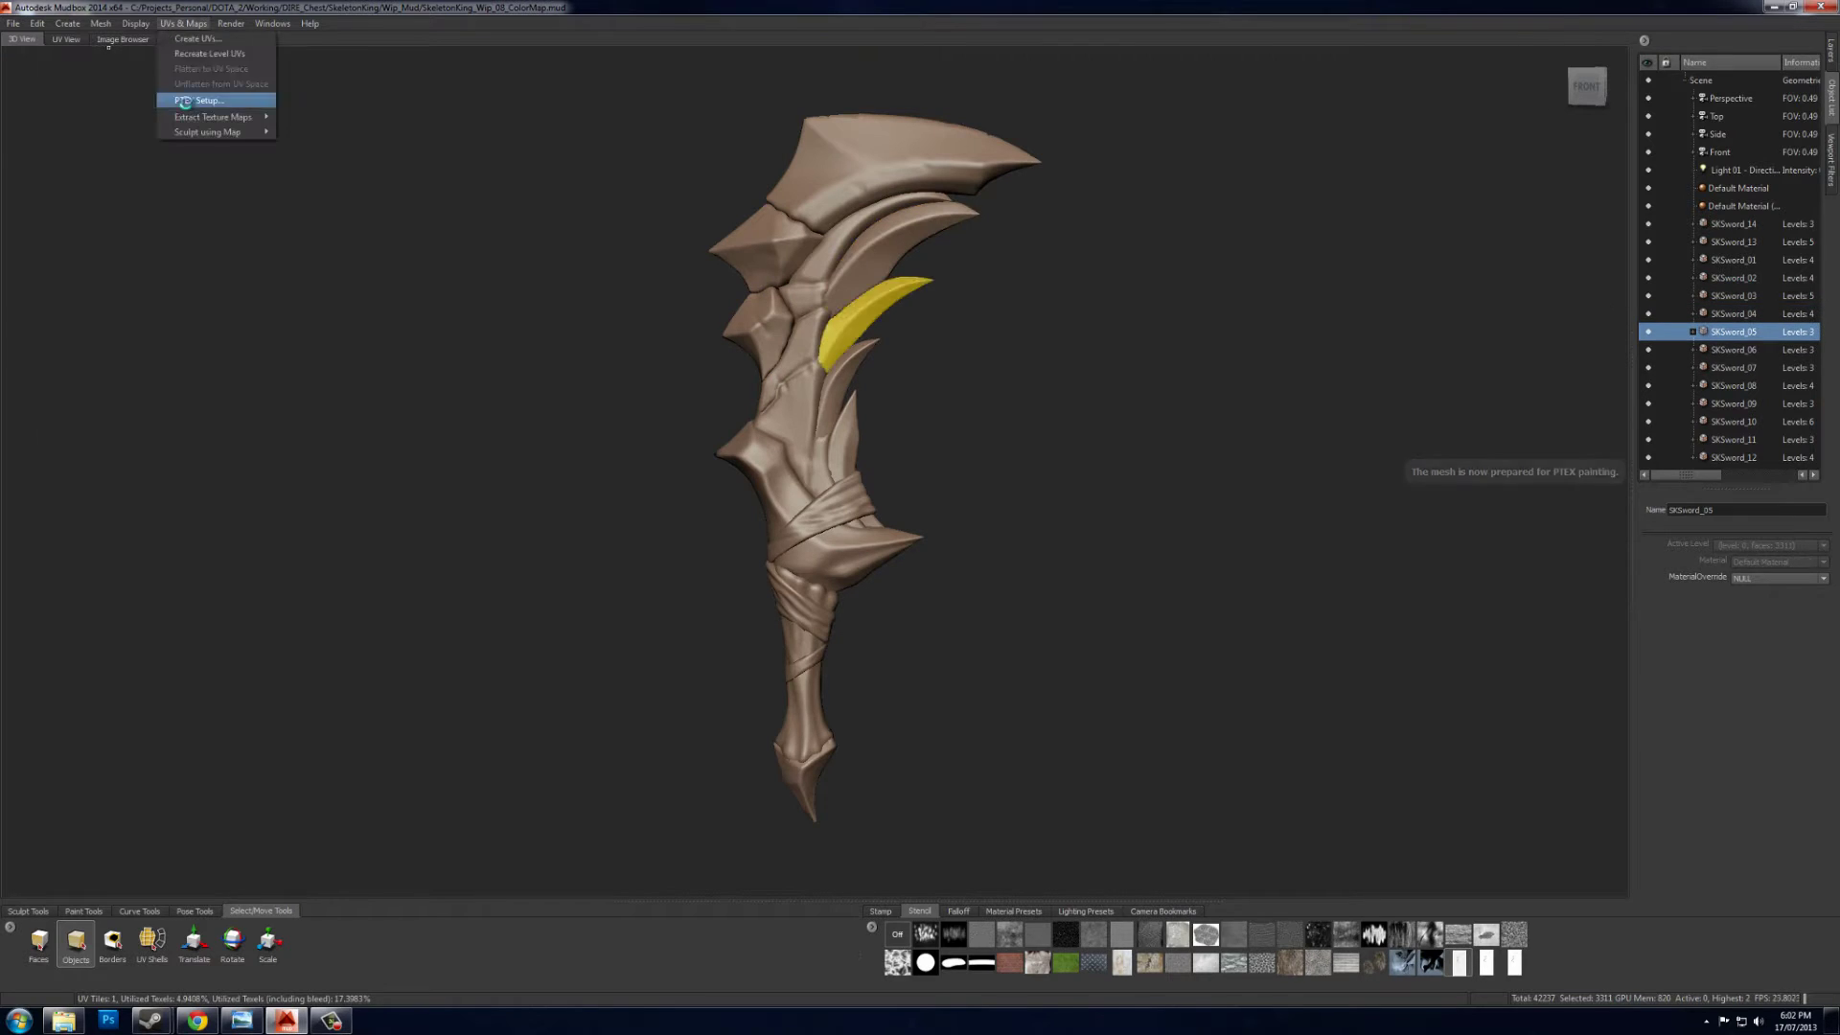
pyautogui.click(185, 101)
pyautogui.click(214, 136)
pyautogui.click(1734, 350)
pyautogui.click(183, 23)
pyautogui.click(199, 99)
pyautogui.click(214, 136)
# - Apply PTEX Setup at the proposed resolution to SKSword_07 and SKSword_08
pyautogui.click(1734, 368)
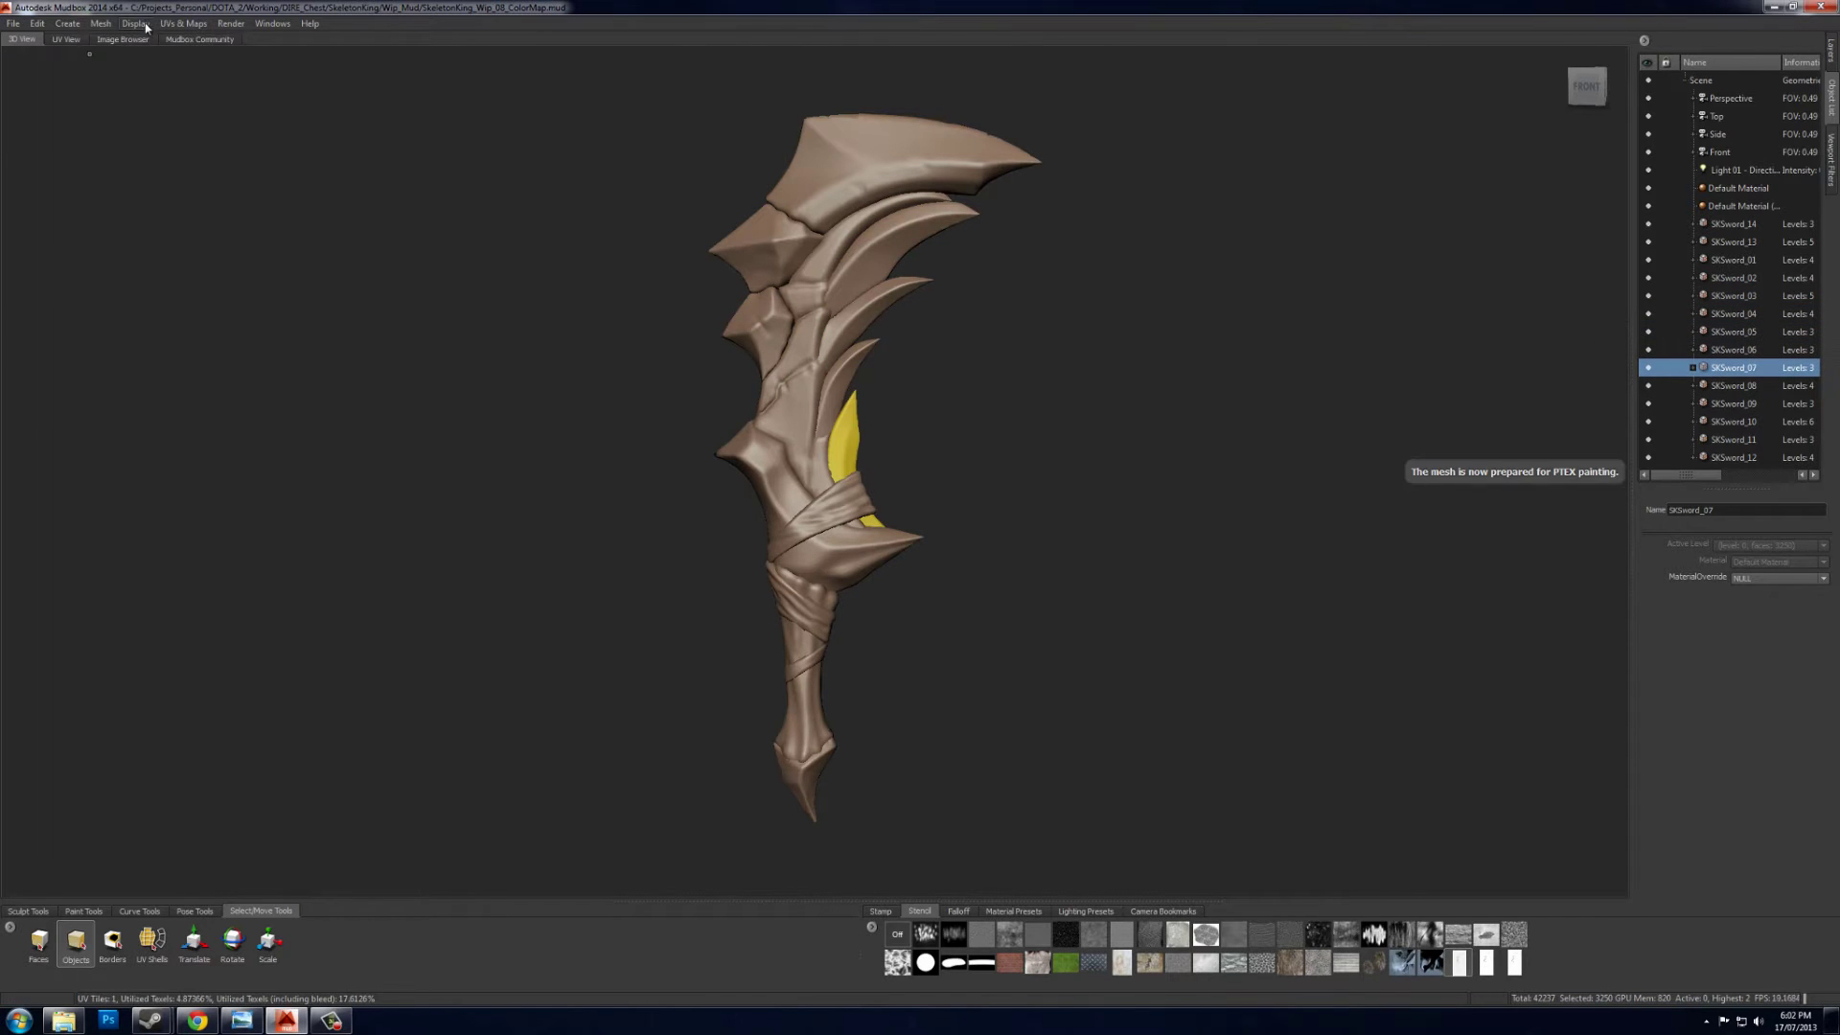
pyautogui.click(183, 23)
pyautogui.click(198, 100)
pyautogui.click(214, 136)
pyautogui.click(1734, 385)
pyautogui.click(183, 23)
pyautogui.click(198, 100)
pyautogui.click(215, 136)
# - Apply PTEX Setup at the proposed resolution to SKSword_09 and SKSword_10
pyautogui.click(1734, 403)
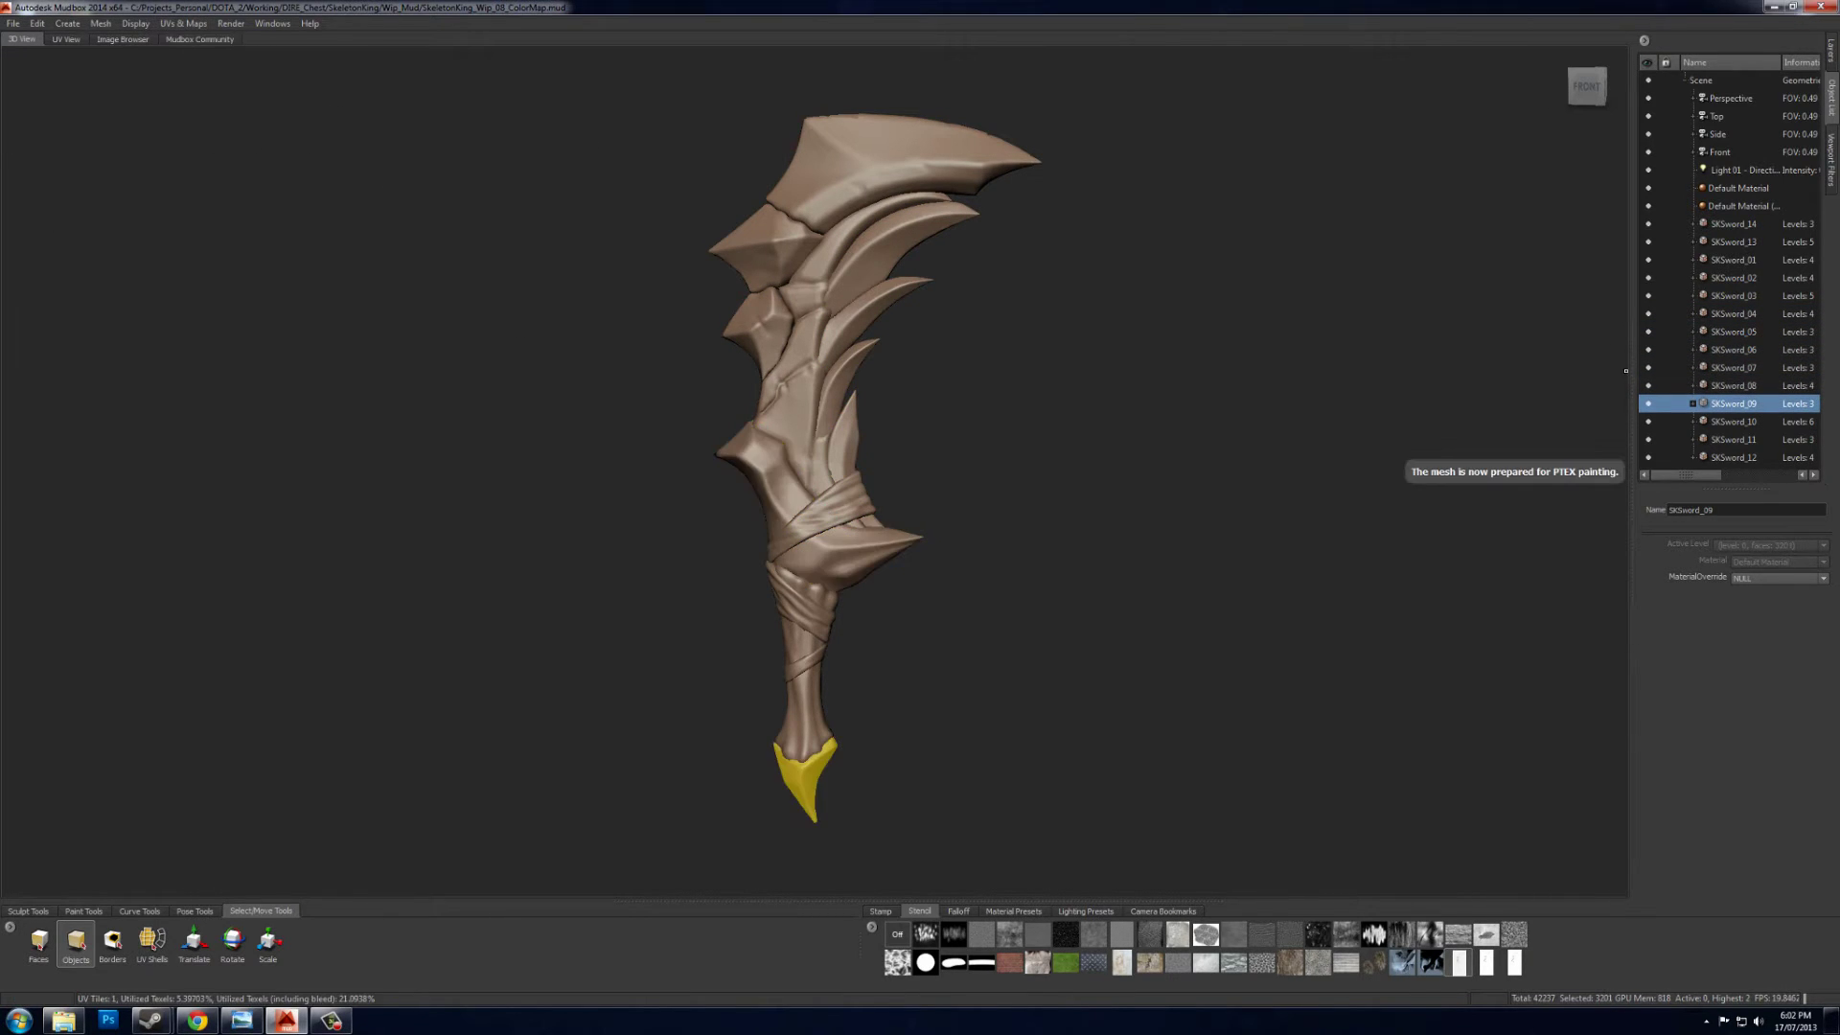
pyautogui.click(183, 23)
pyautogui.click(198, 100)
pyautogui.click(214, 136)
pyautogui.click(1734, 422)
pyautogui.click(183, 23)
pyautogui.click(198, 100)
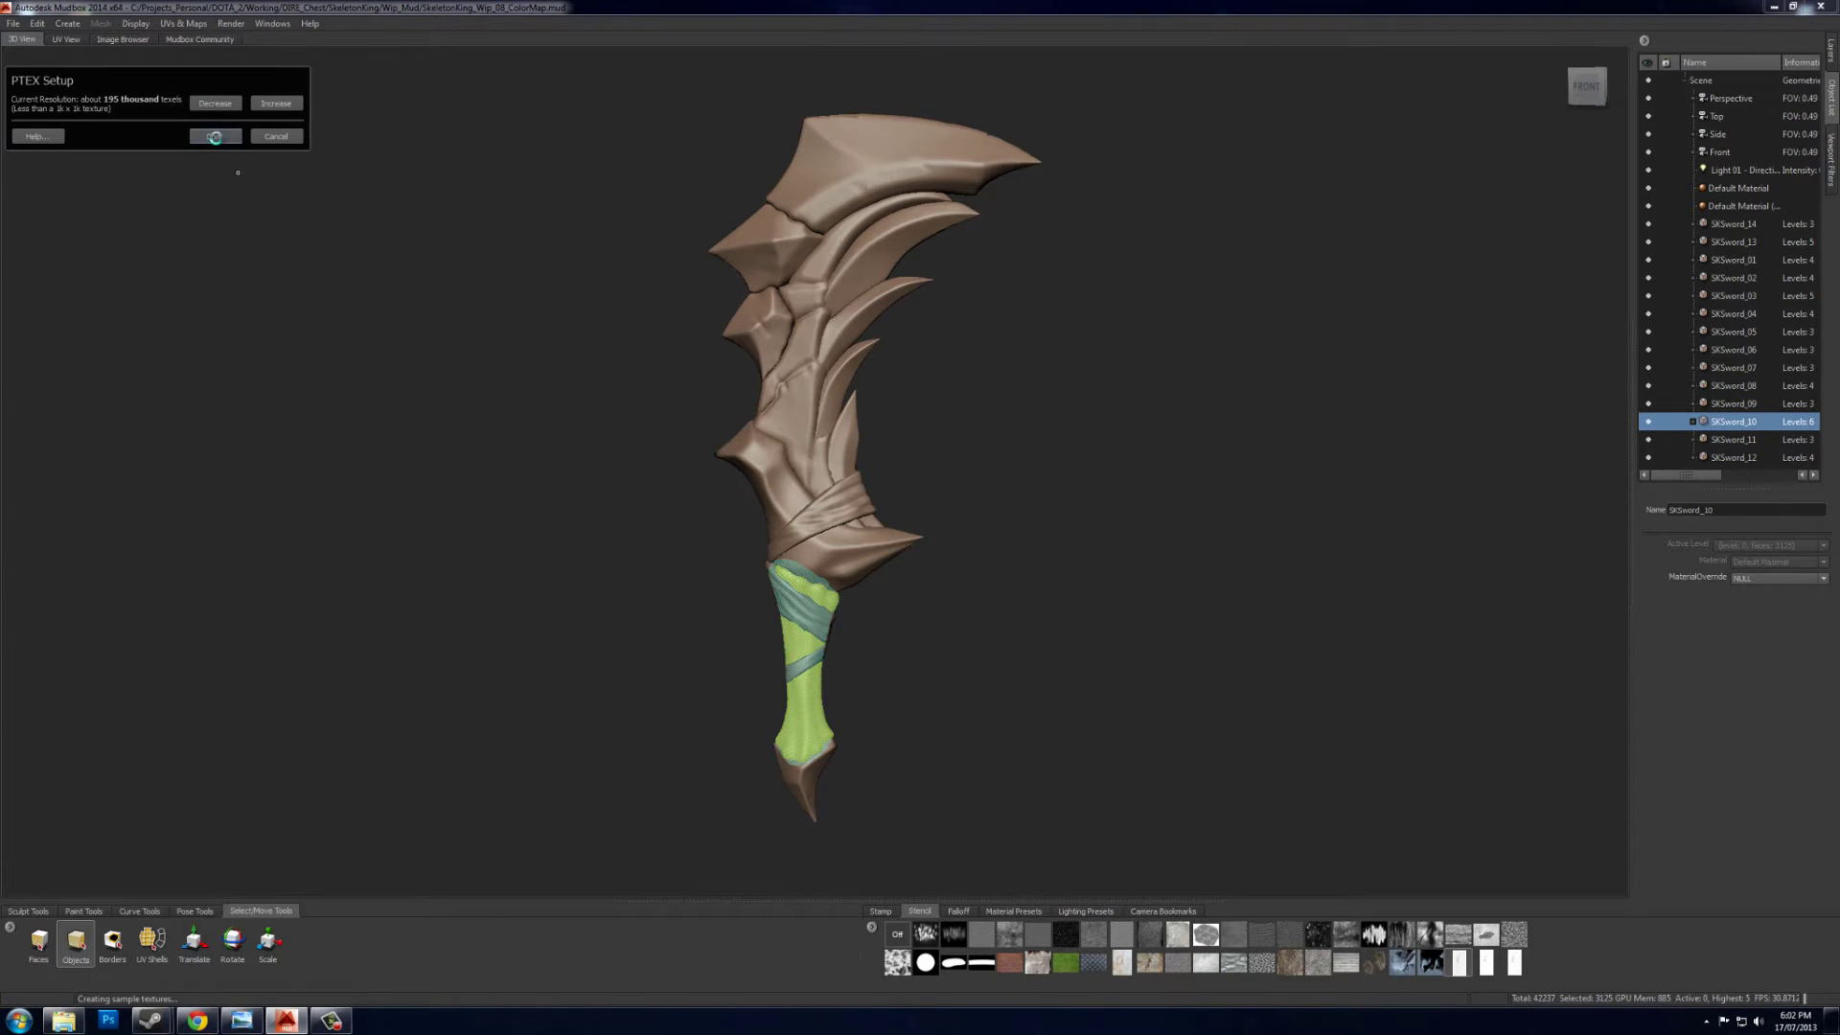
pyautogui.click(215, 136)
# - Apply PTEX Setup at the proposed resolution to the wraps SKSword_11 and SKSword_12, and clear the selection
pyautogui.click(1733, 440)
pyautogui.click(183, 23)
pyautogui.click(199, 100)
pyautogui.click(215, 136)
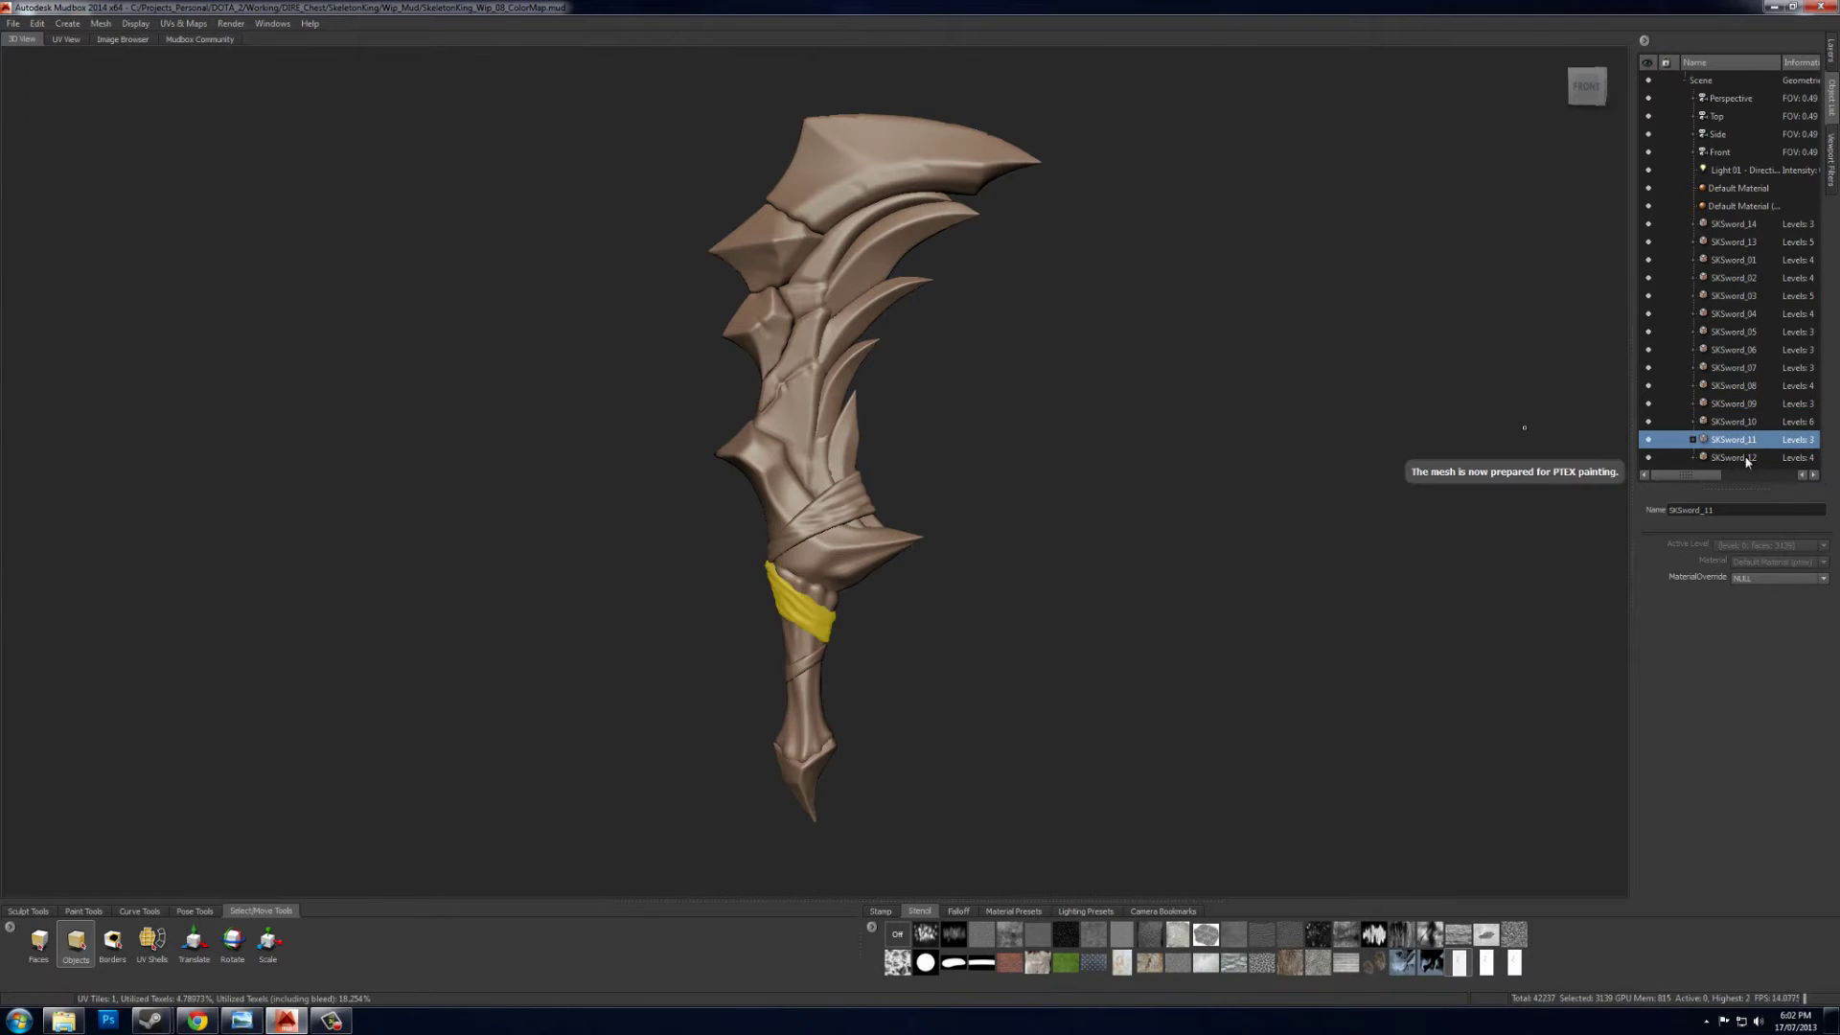
pyautogui.click(1734, 458)
pyautogui.click(183, 23)
pyautogui.click(199, 99)
pyautogui.click(214, 136)
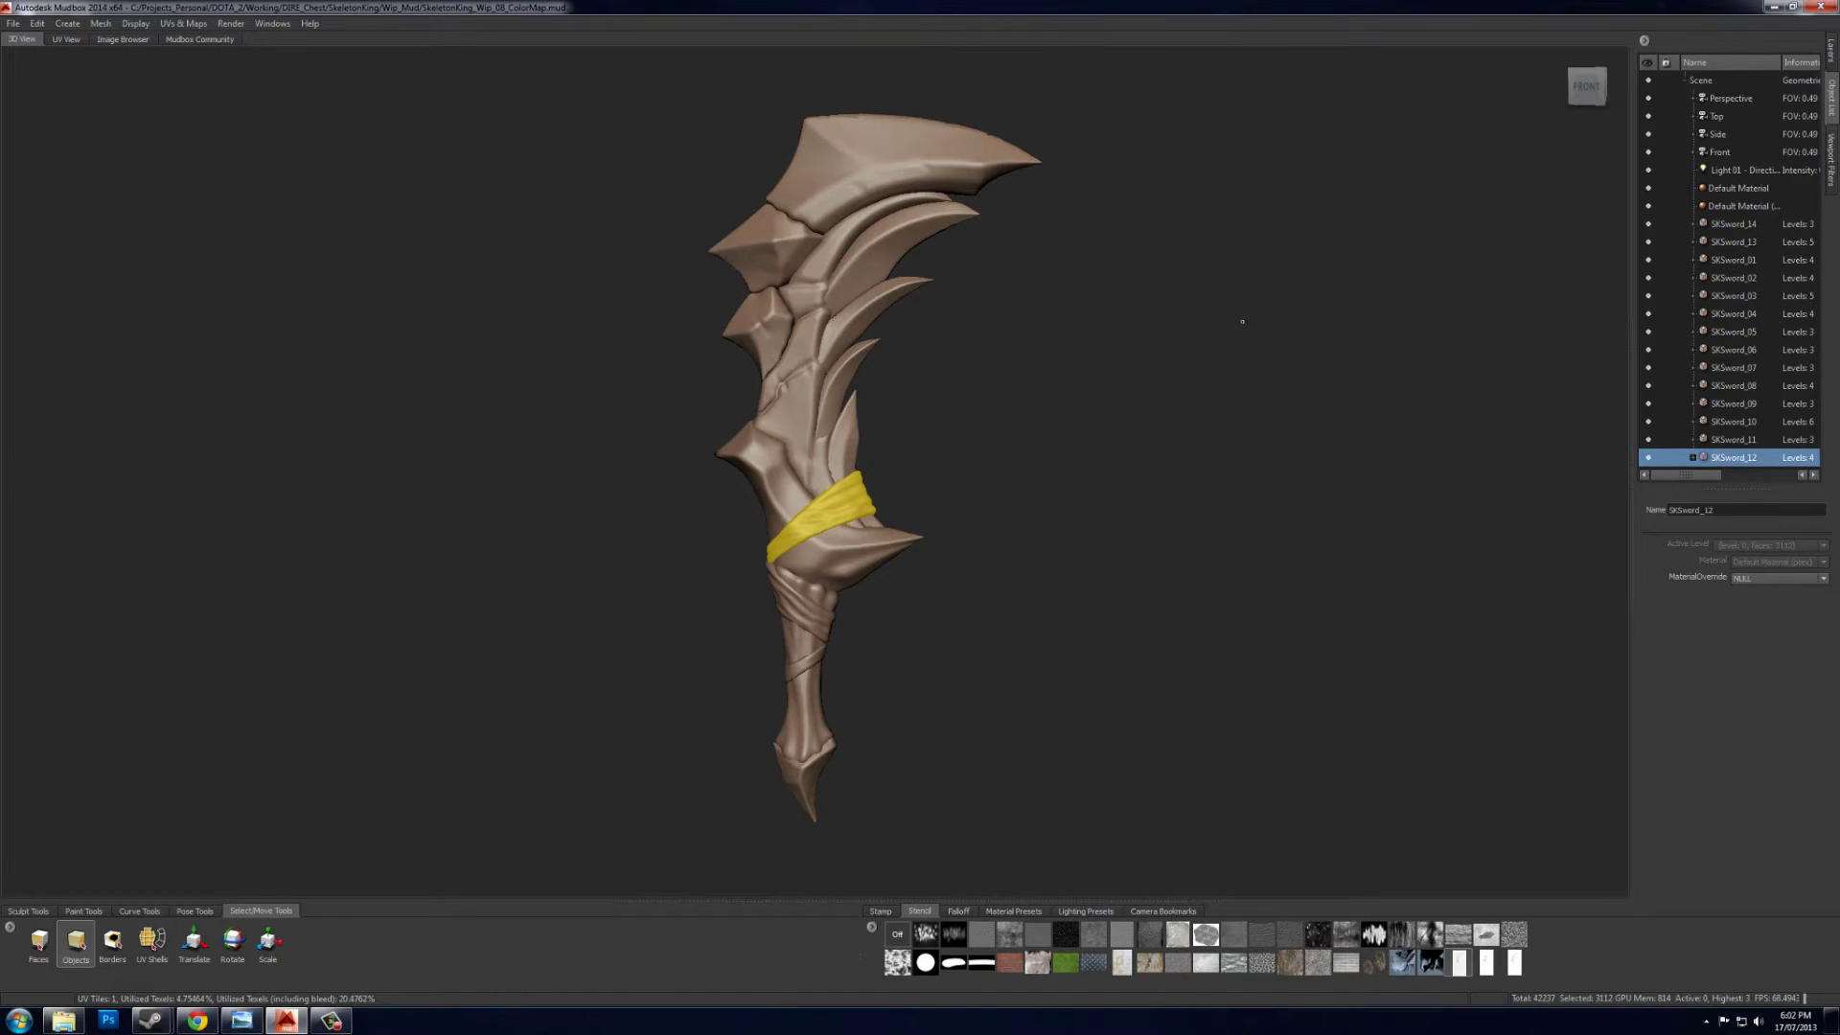
pyautogui.click(1164, 469)
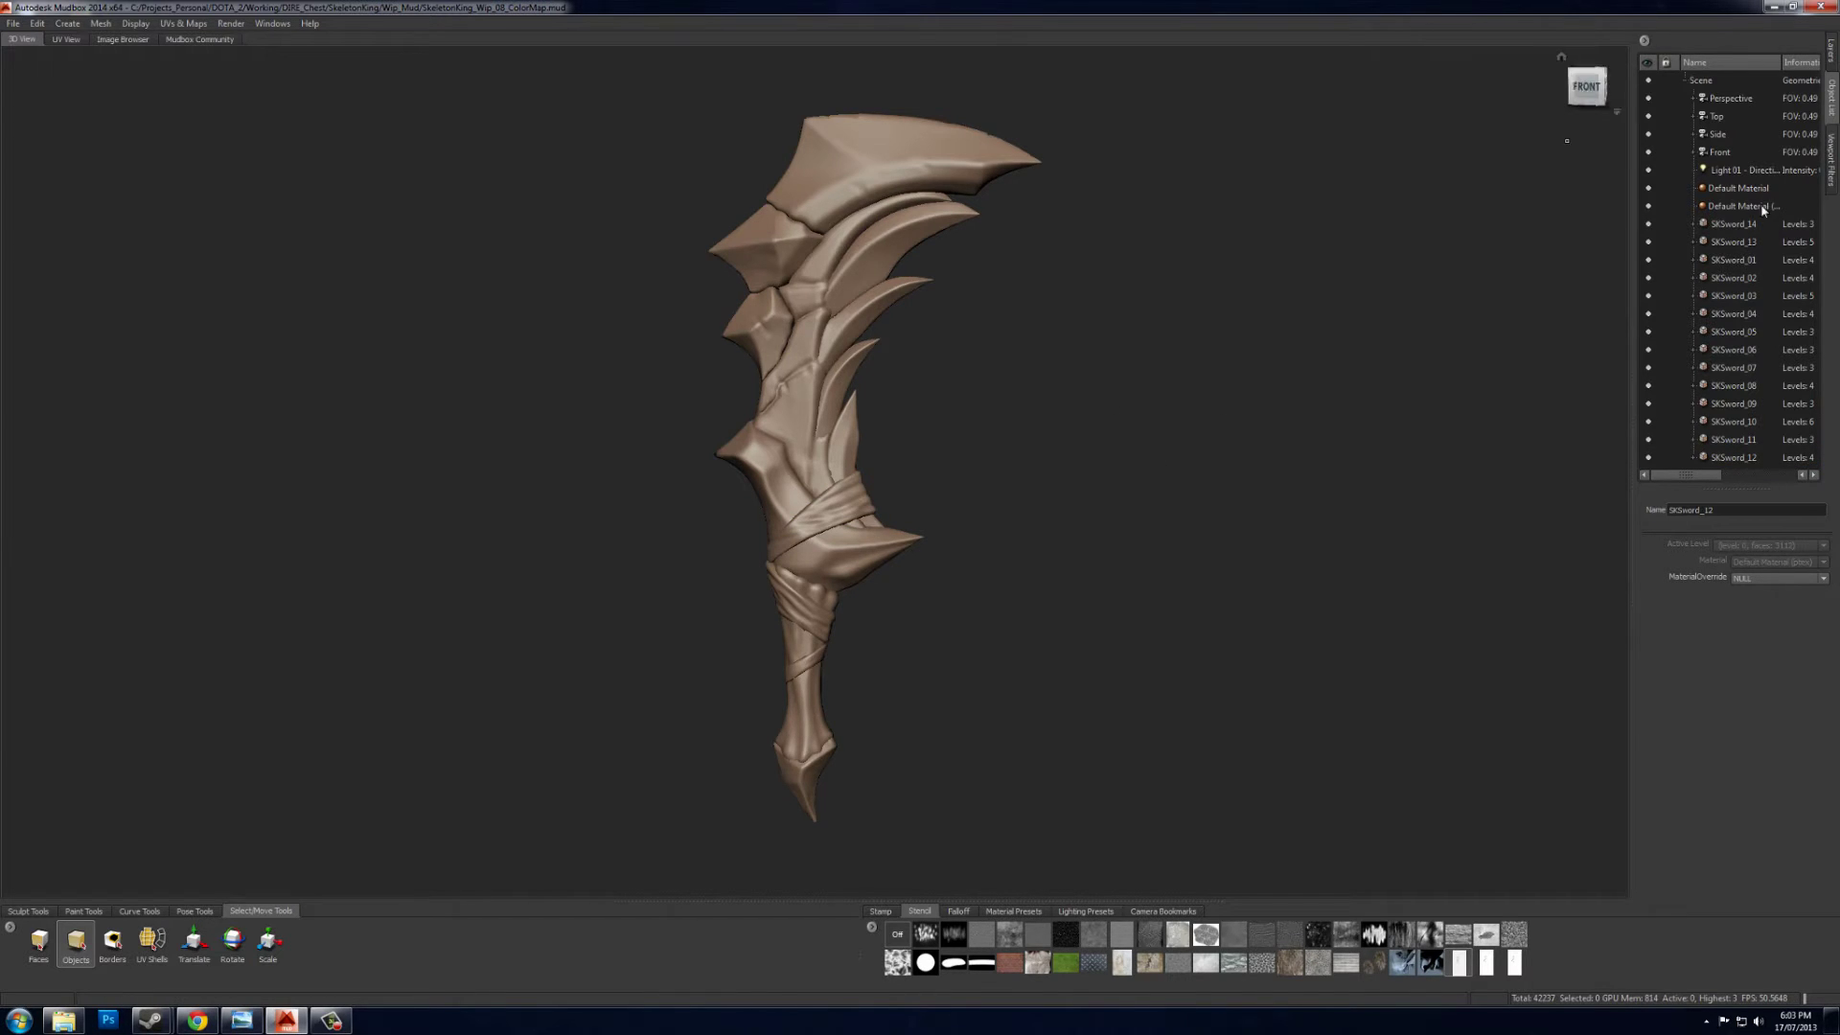
# - Raise all sword meshes, SKSword_01 through SKSword_14, back up to subdivision level 4 and deselect them
pyautogui.click(1743, 227)
pyautogui.keyDown('shift'); pyautogui.click(1748, 458); pyautogui.keyUp('shift')
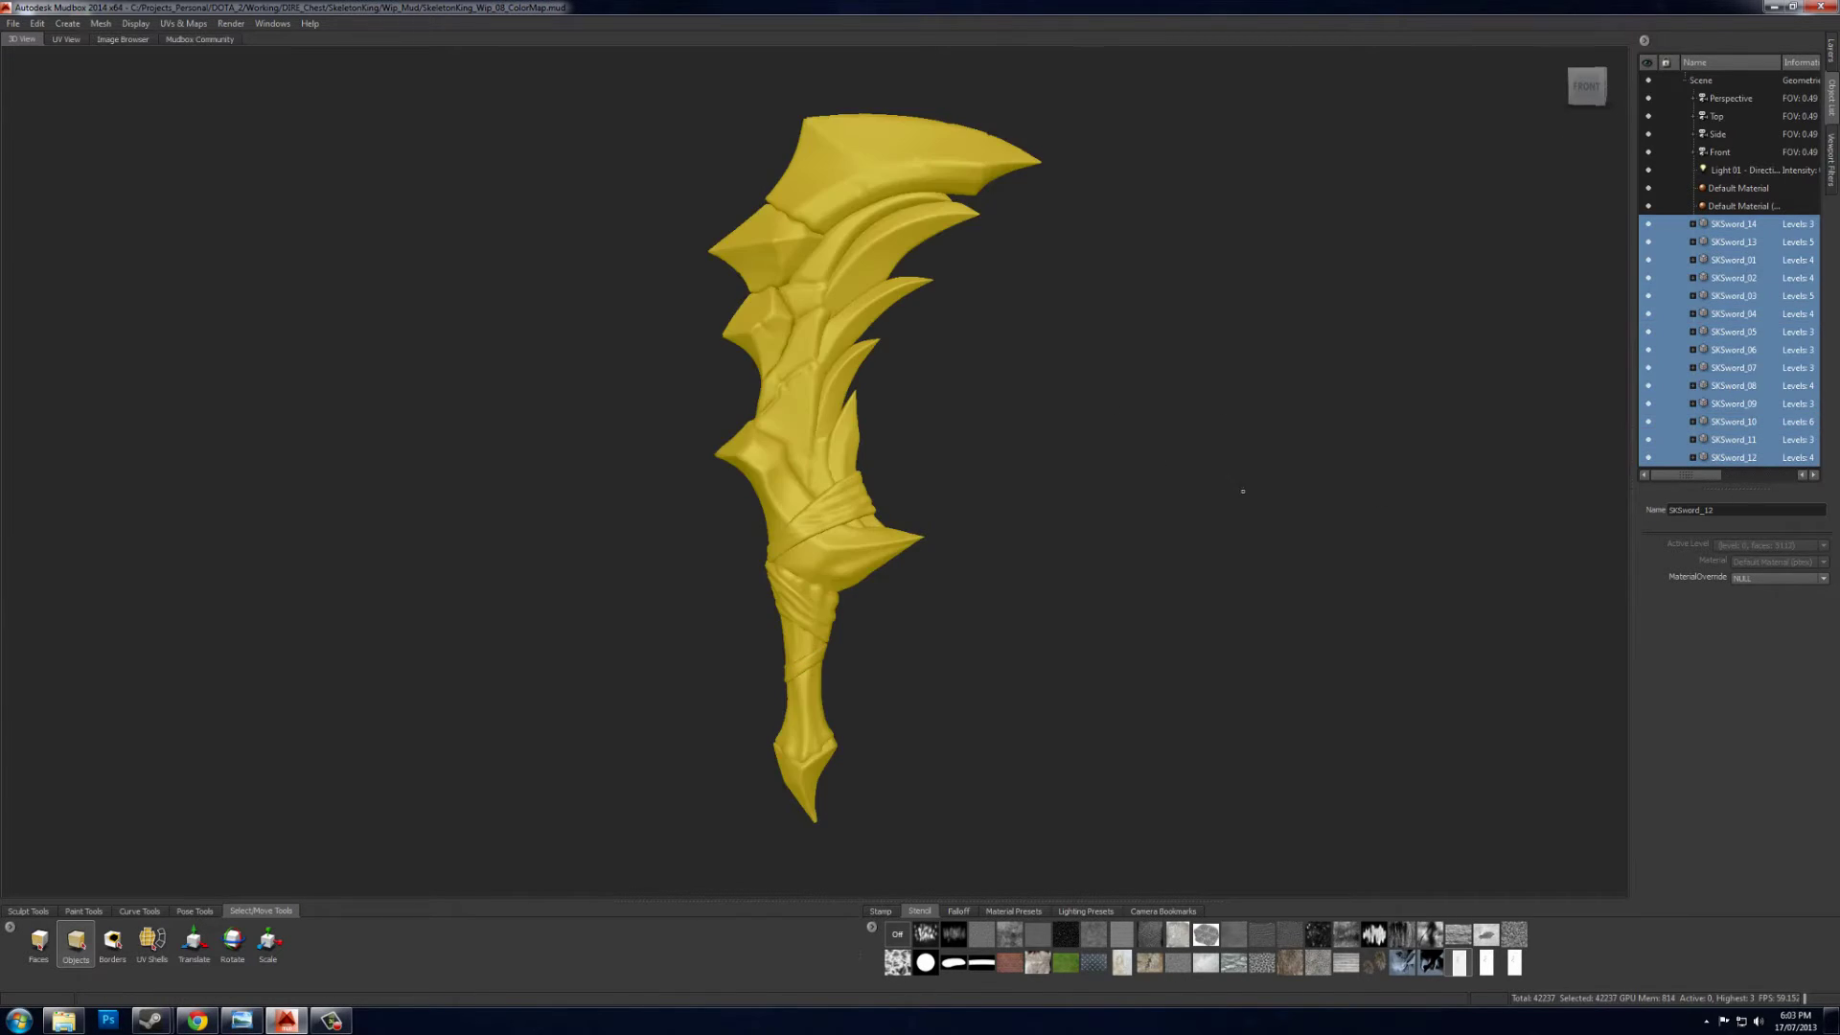
pyautogui.press('pageup')
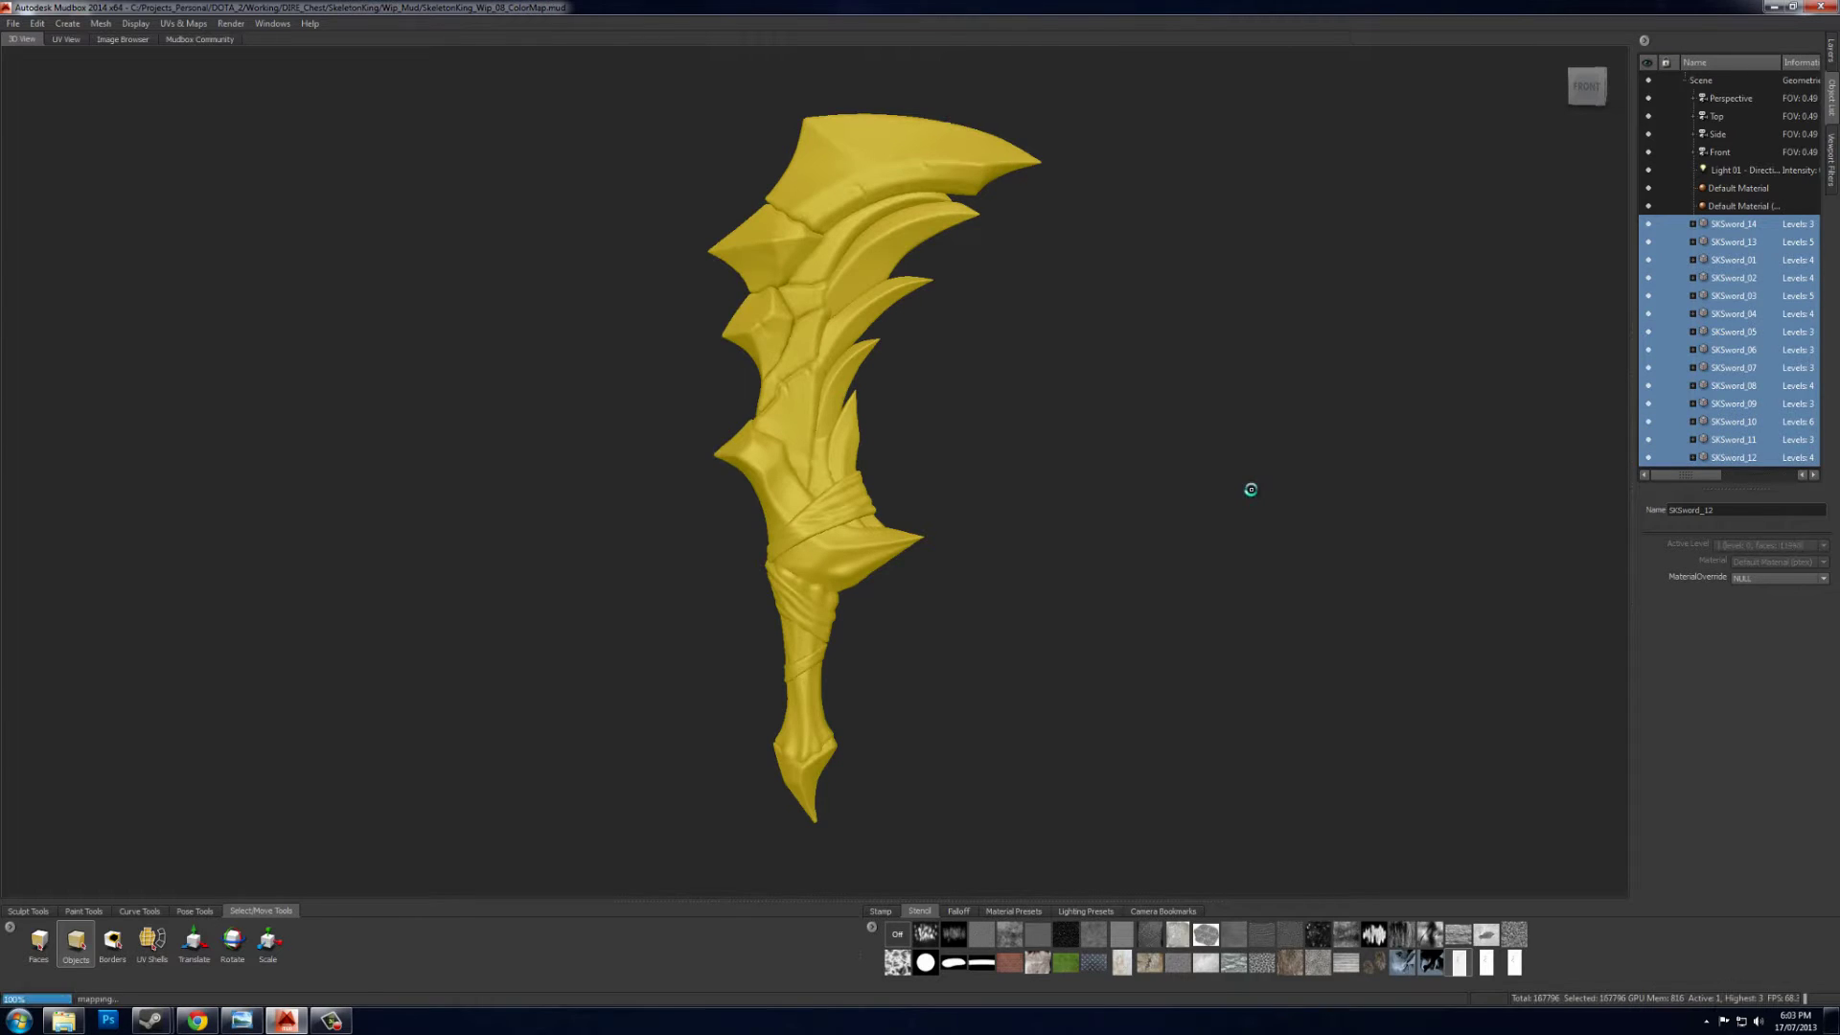
pyautogui.press('pageup')
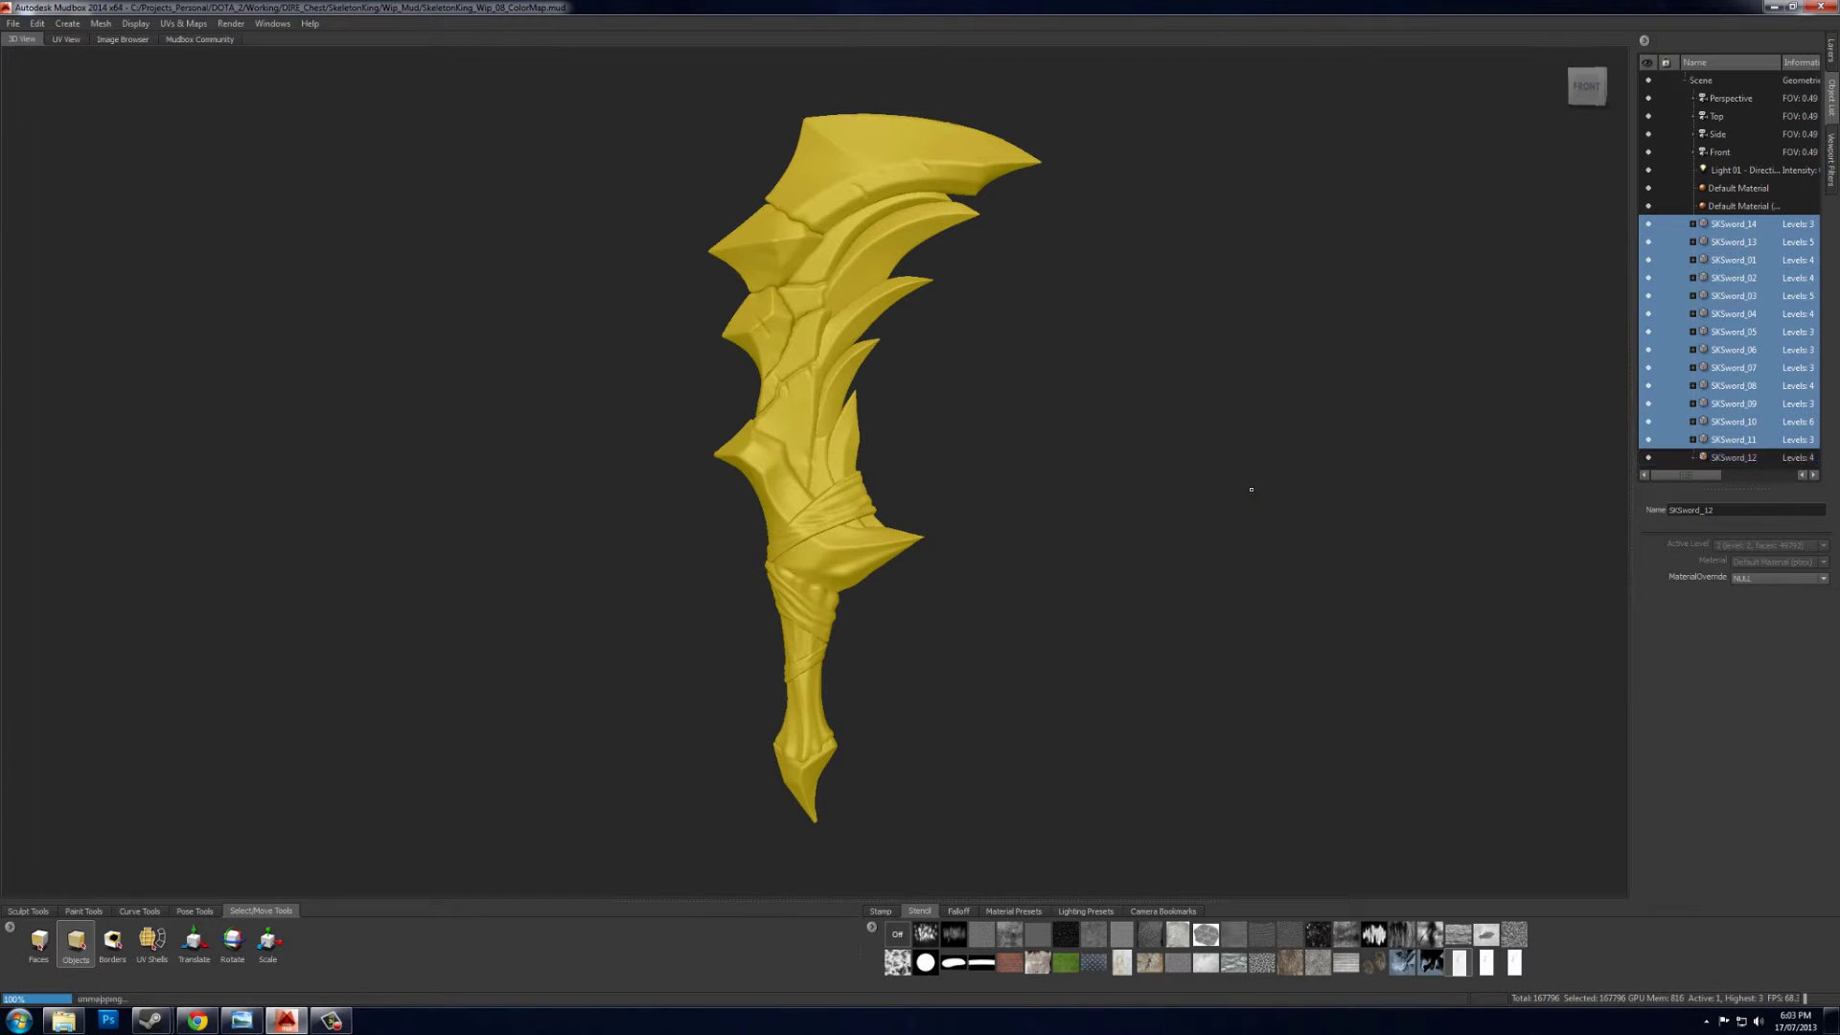
pyautogui.press('pageup')
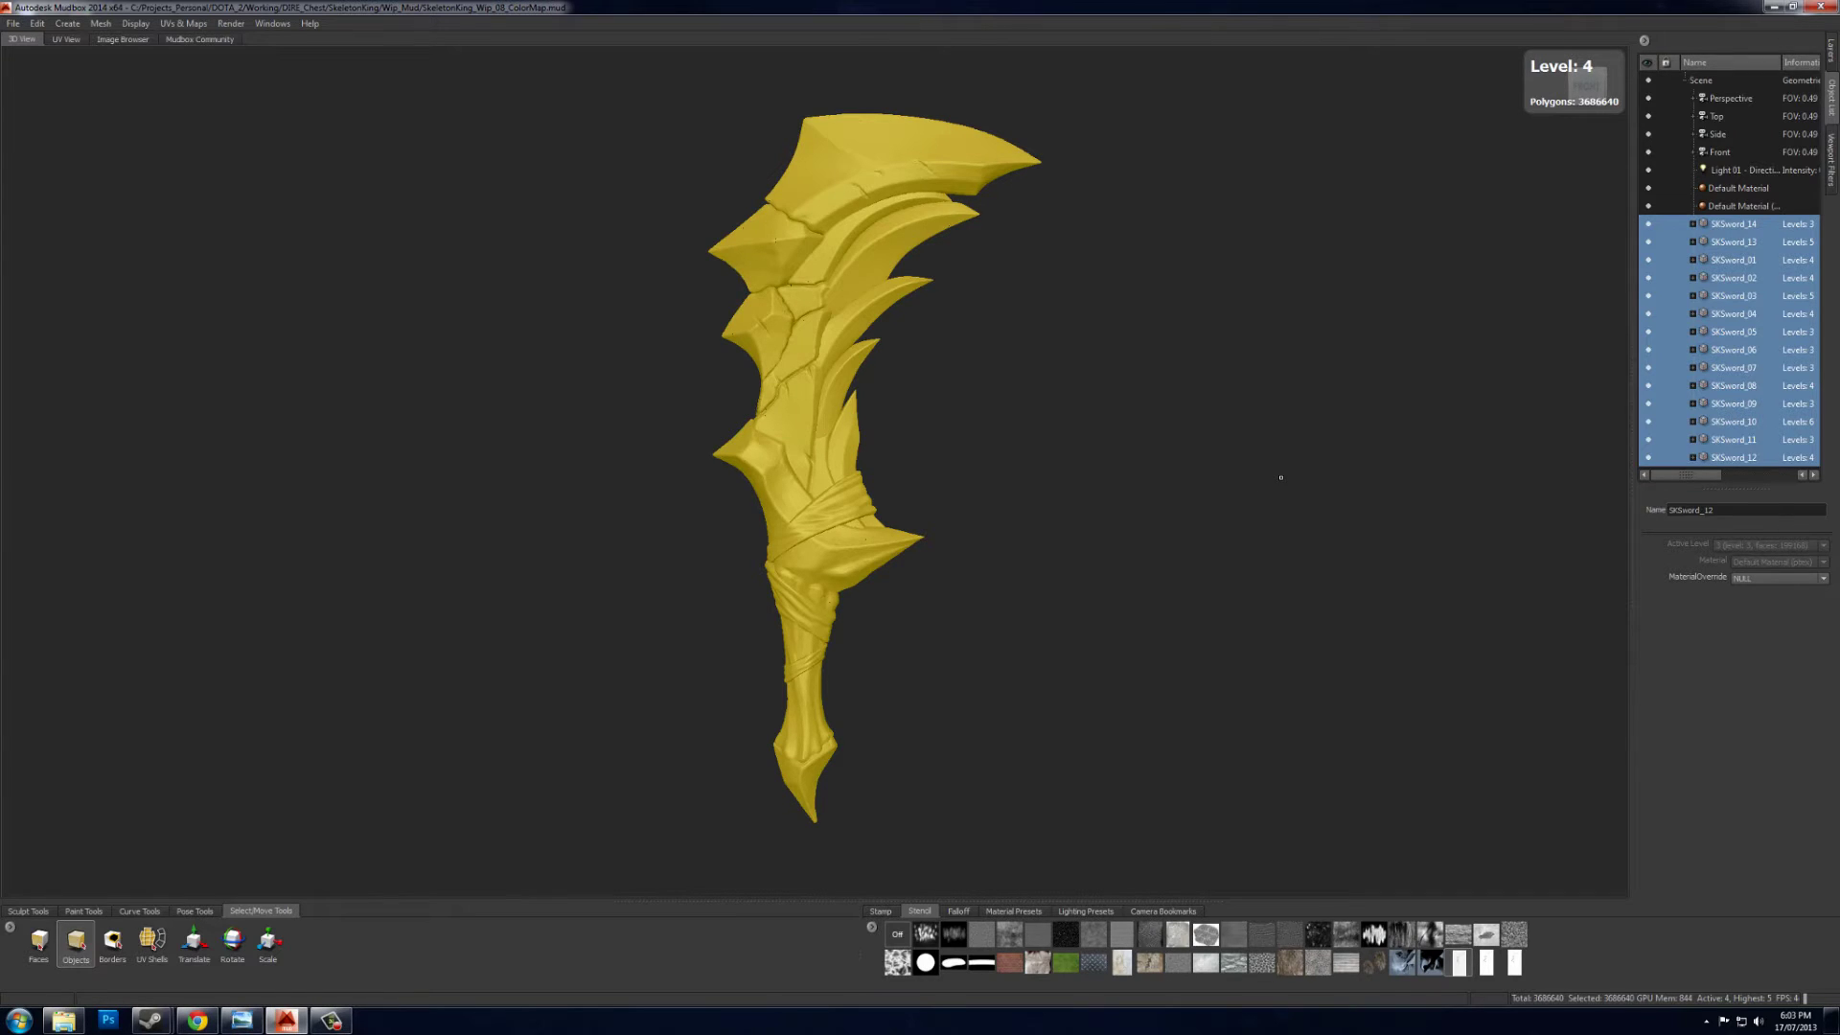
pyautogui.click(1281, 478)
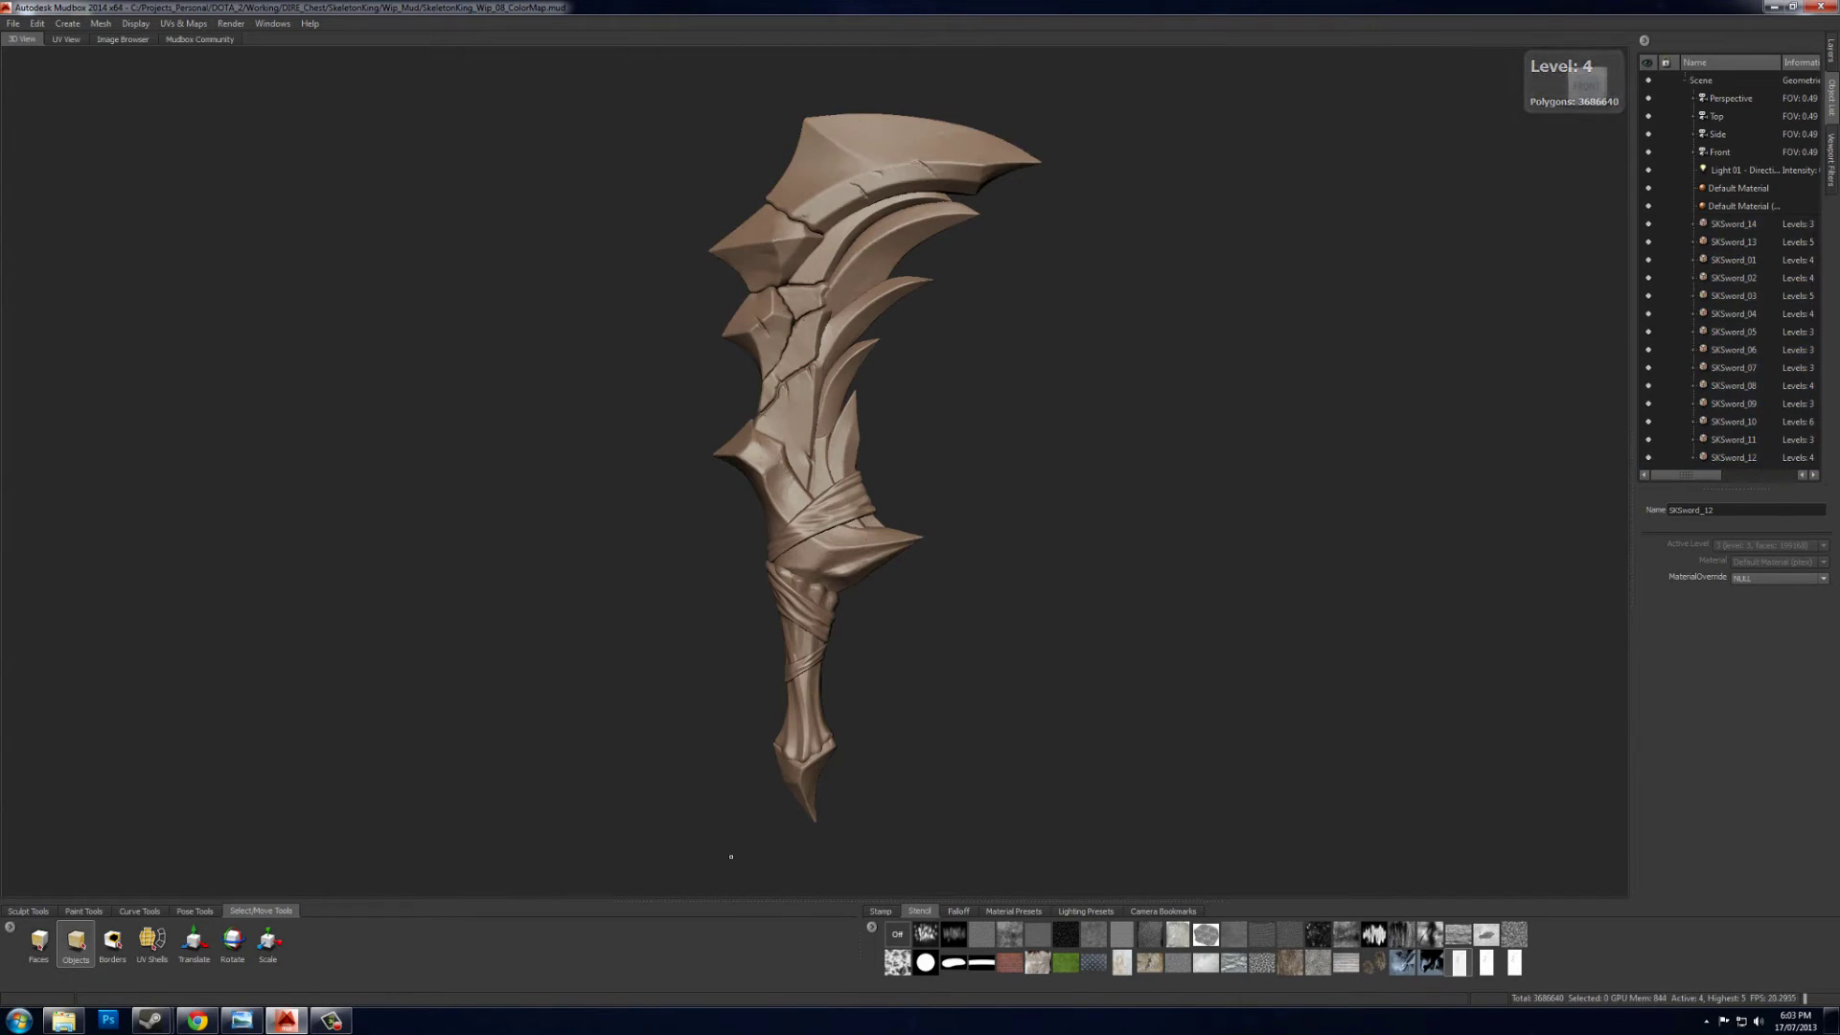
# - Add the image Color_SK_02.jpg from the SkeletonKing Images folder as a new stencil
pyautogui.click(872, 928)
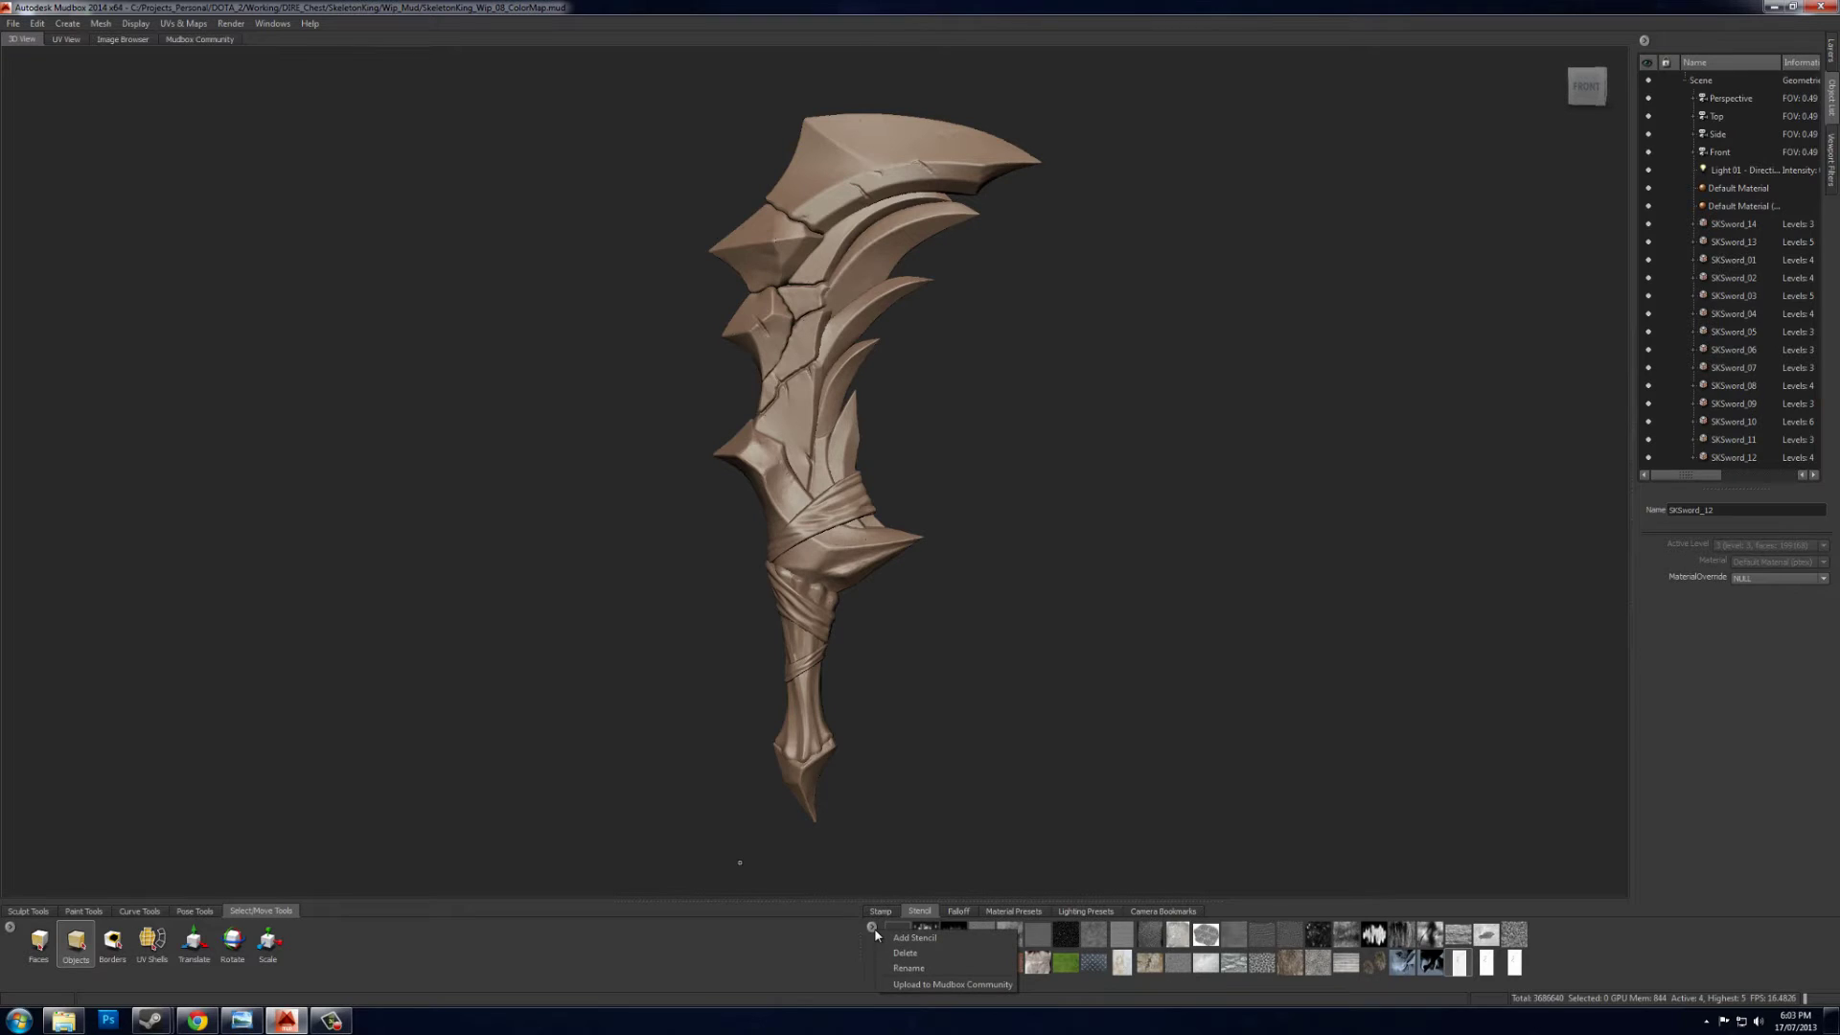
pyautogui.click(916, 939)
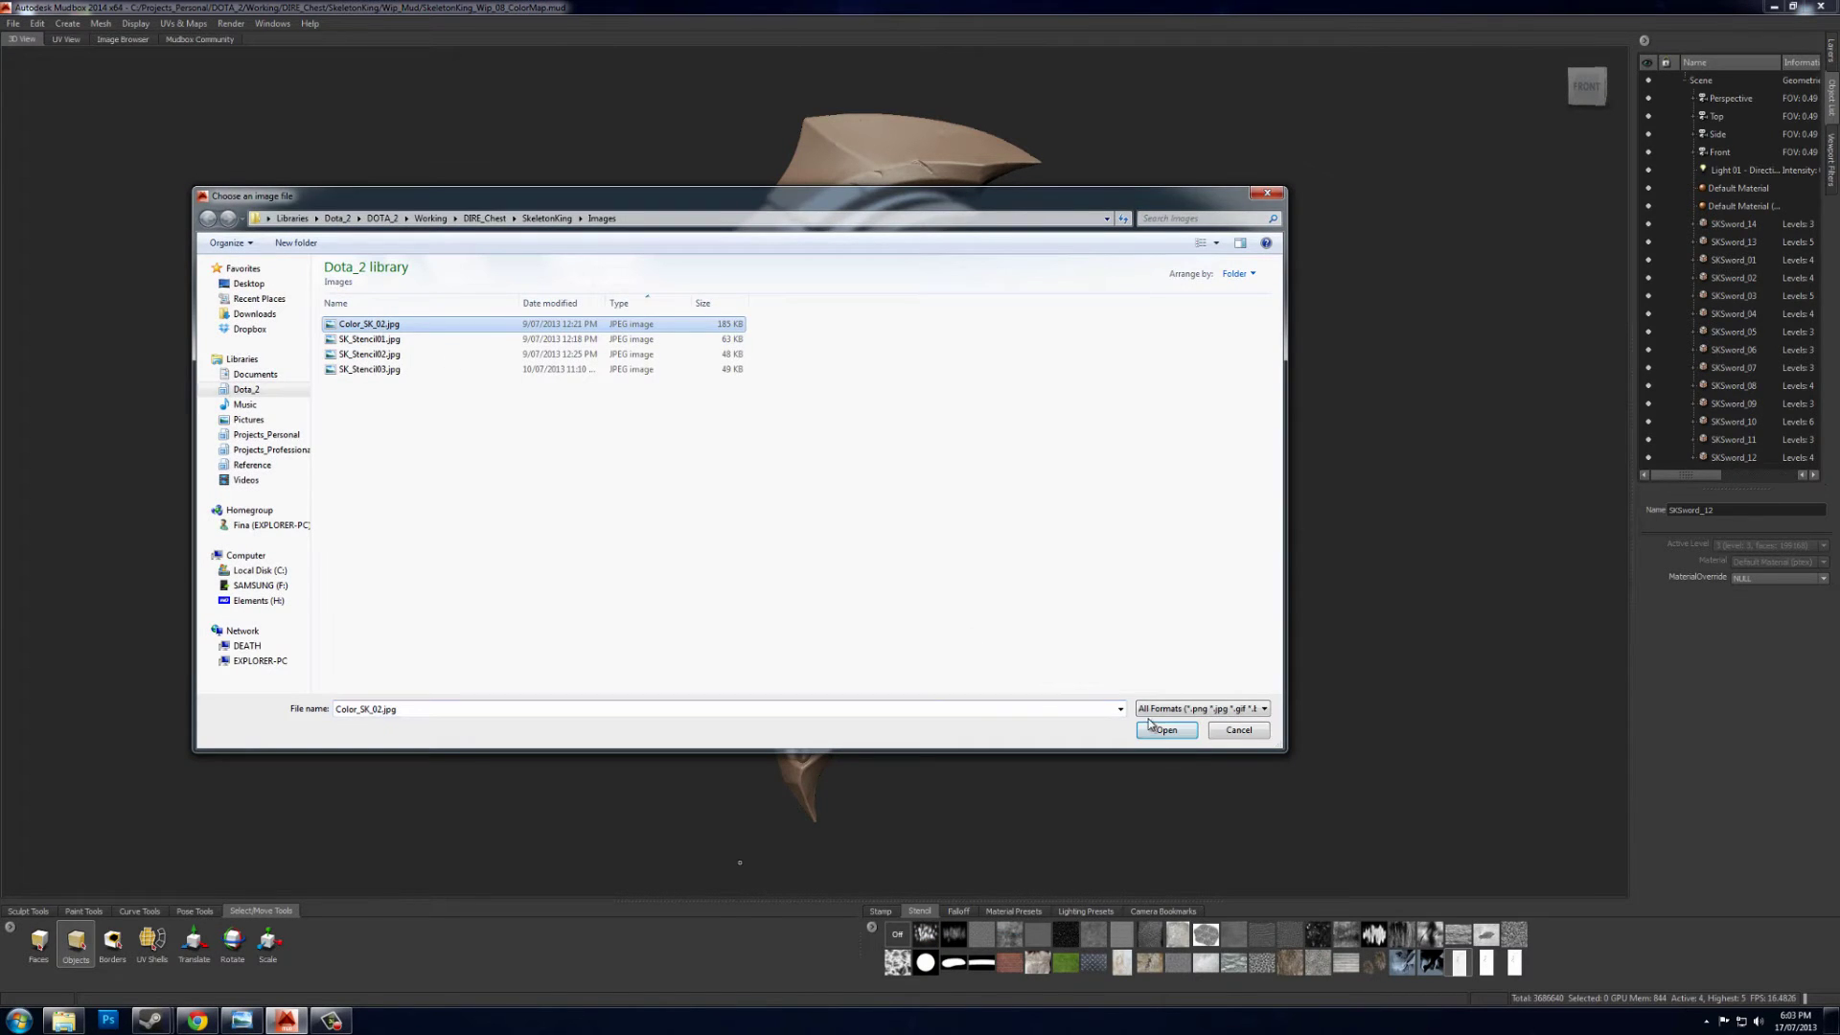
pyautogui.click(1160, 734)
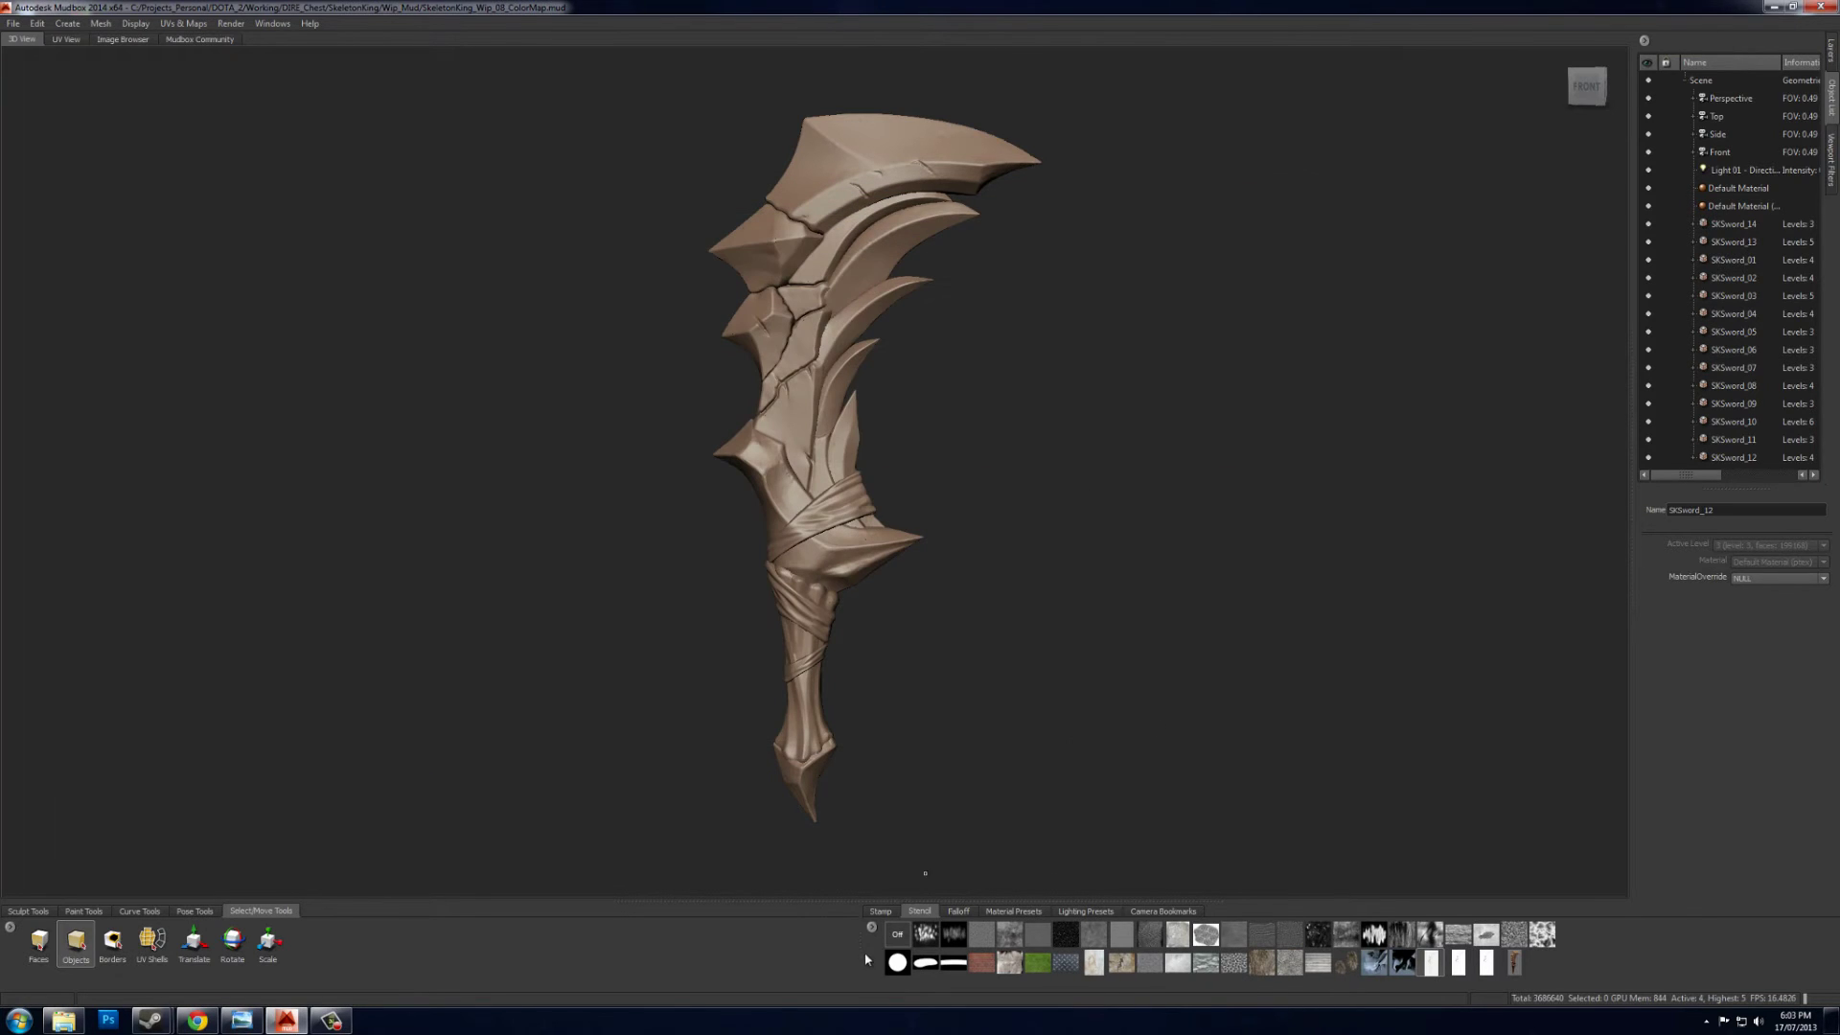
# - Activate the sword concept stencil, place it beside the model and set the camera to the front view
pyautogui.click(1515, 962)
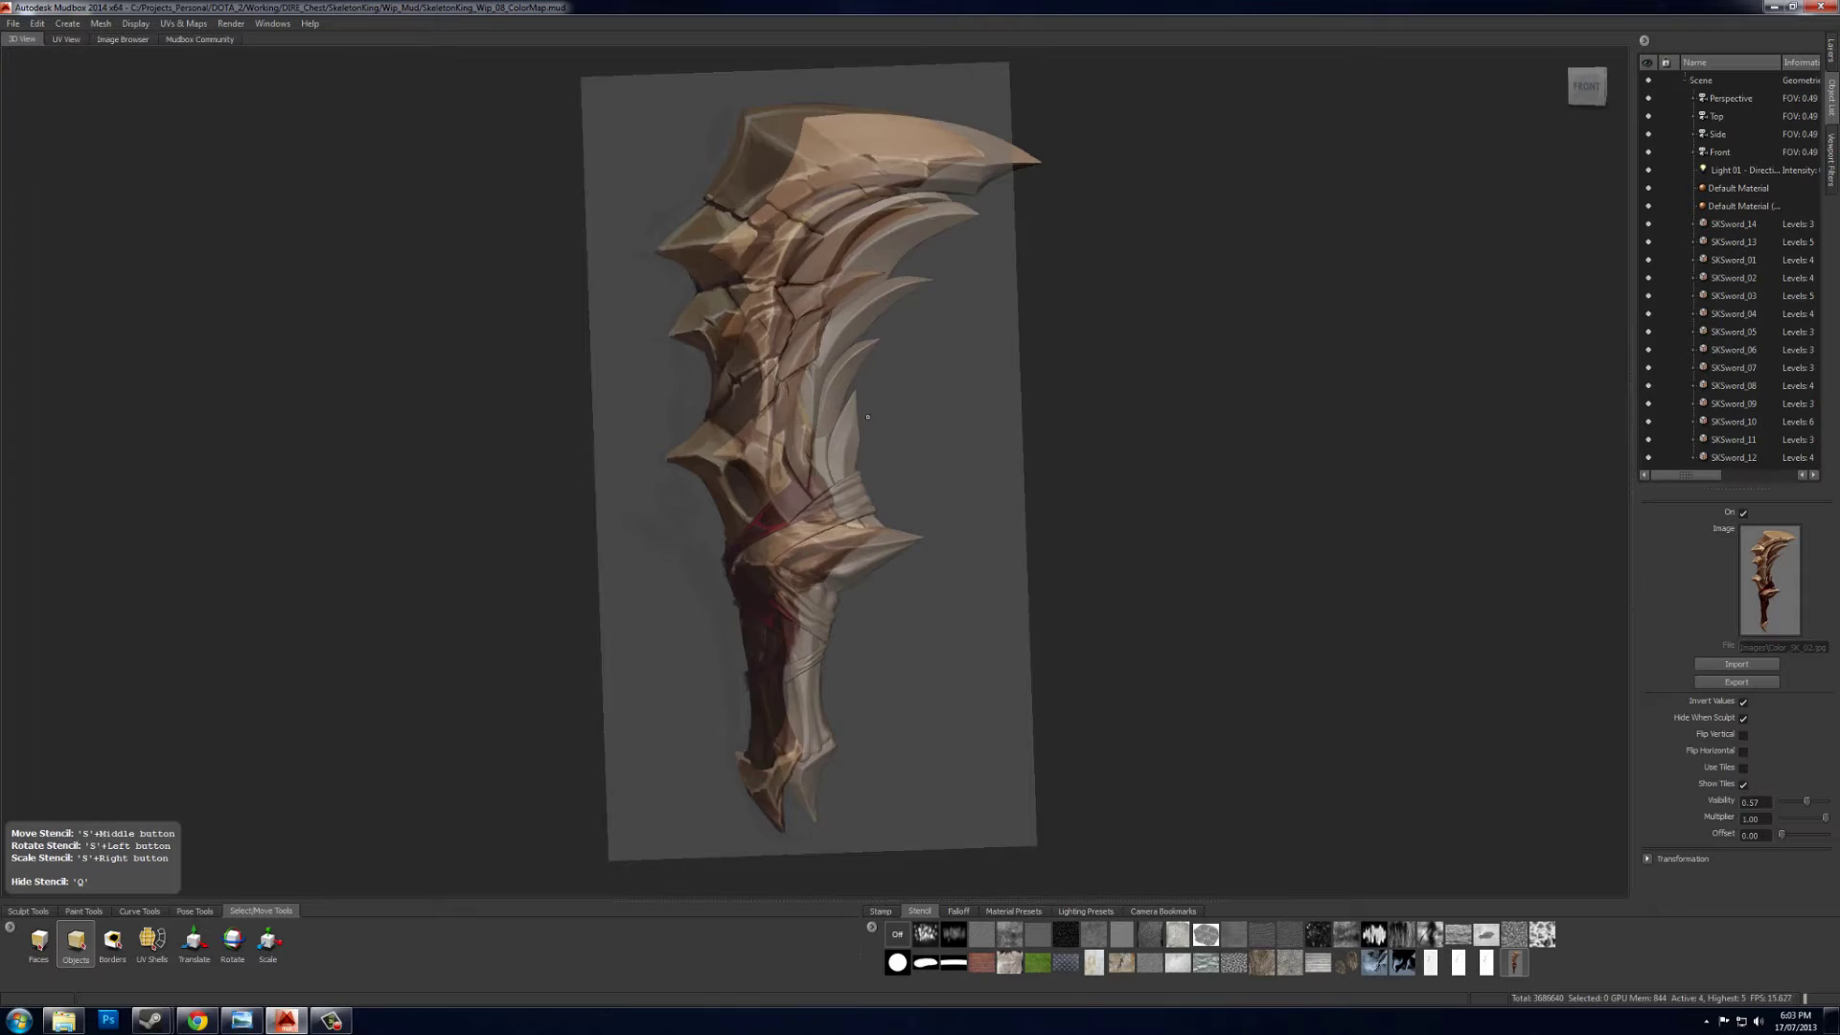
pyautogui.moveTo(856, 412); pyautogui.dragTo(671, 433, button='middle')
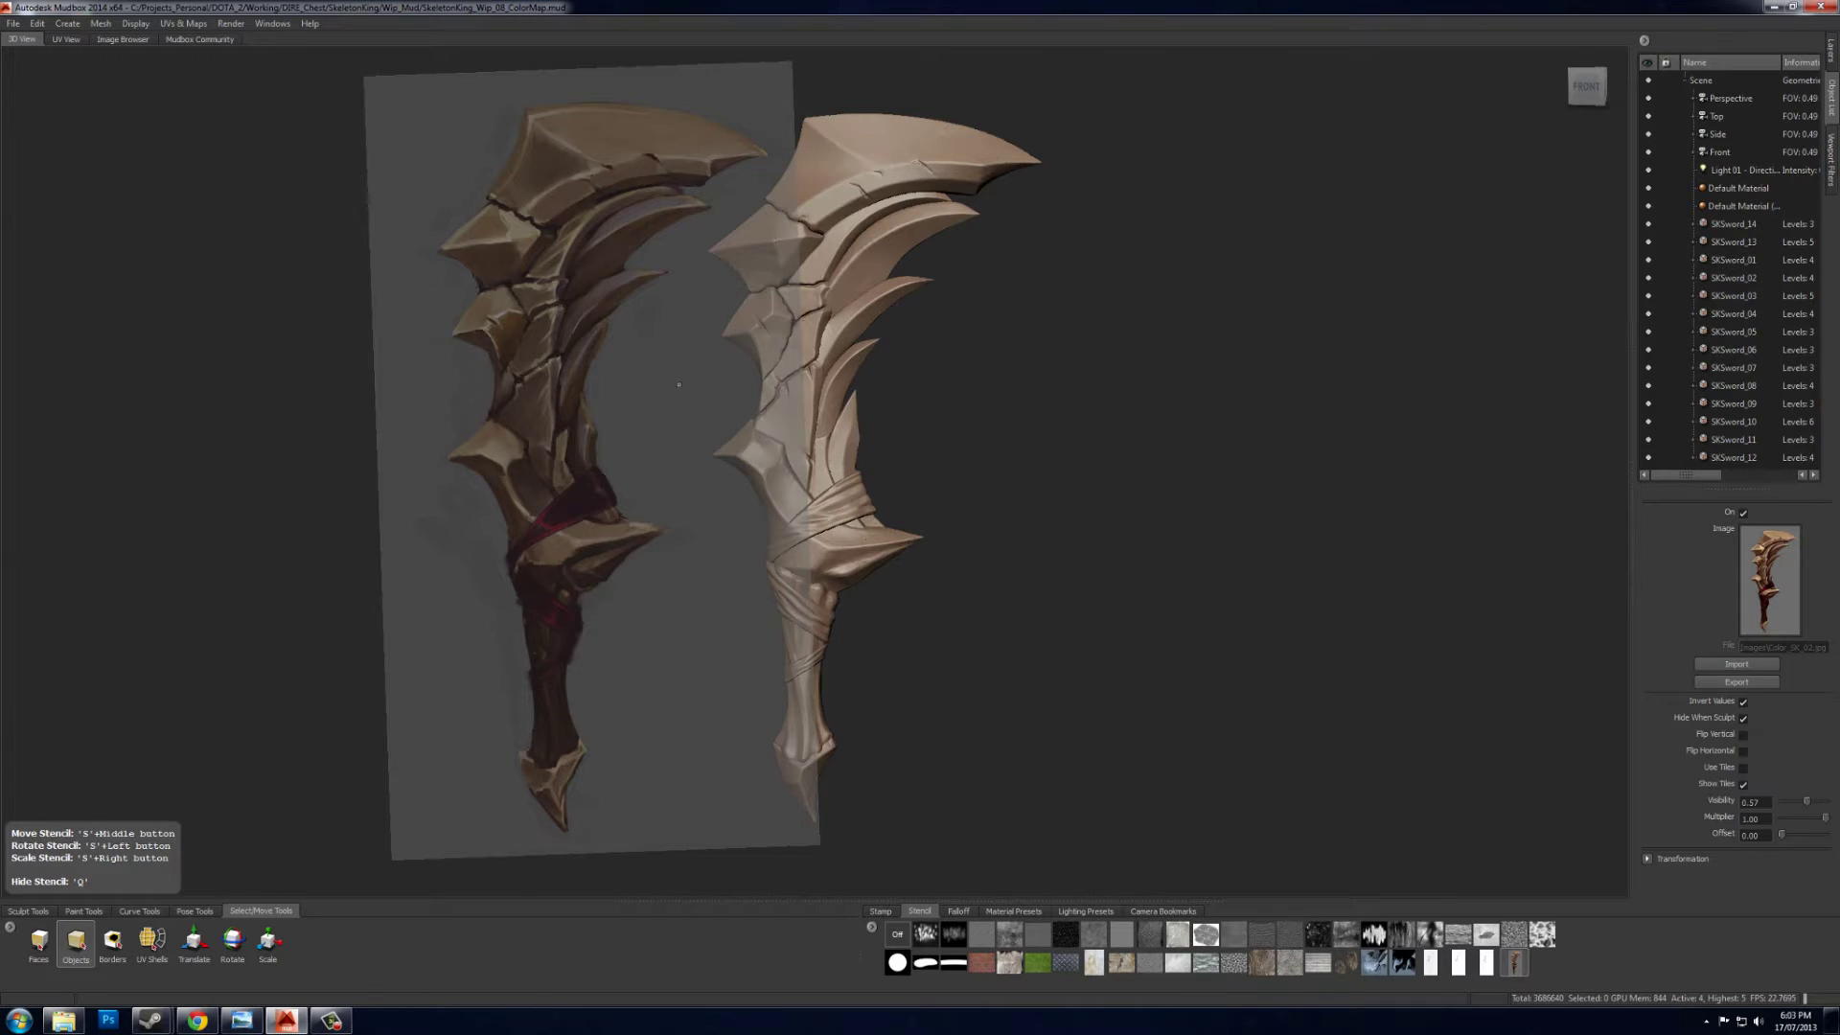
pyautogui.moveTo(679, 384); pyautogui.dragTo(571, 377, button='middle')
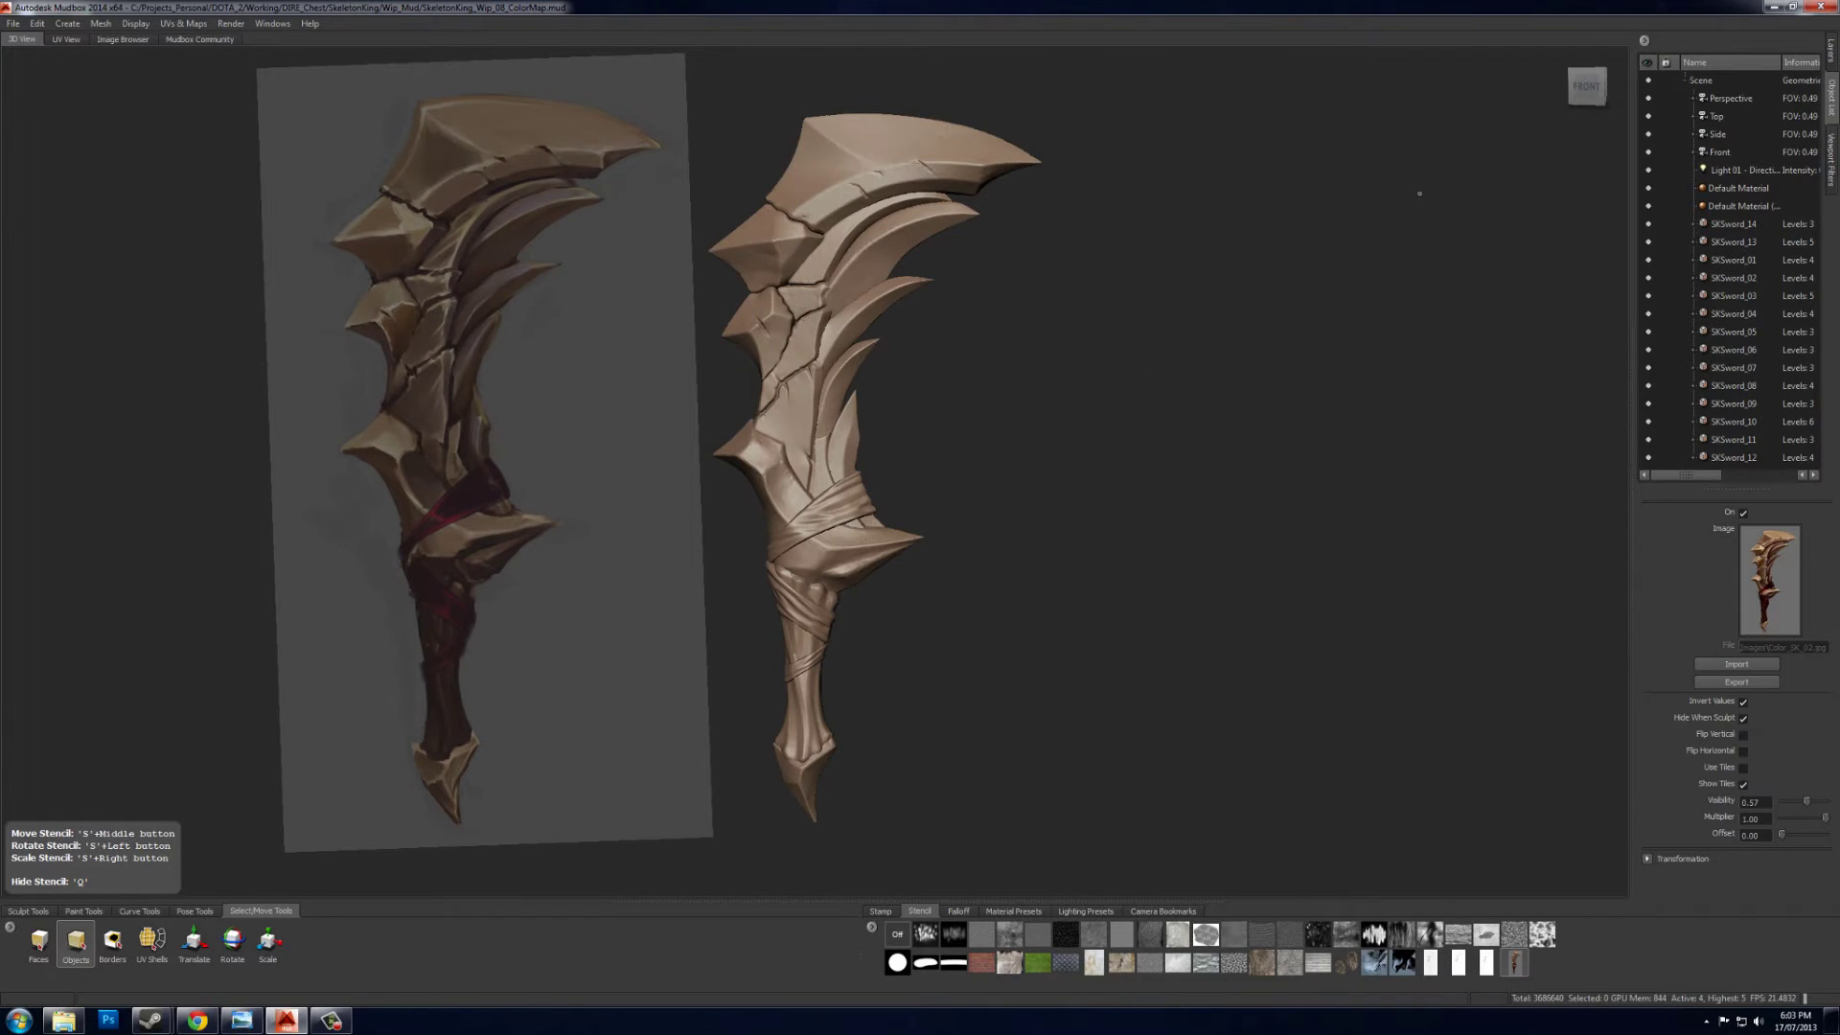
pyautogui.click(1587, 89)
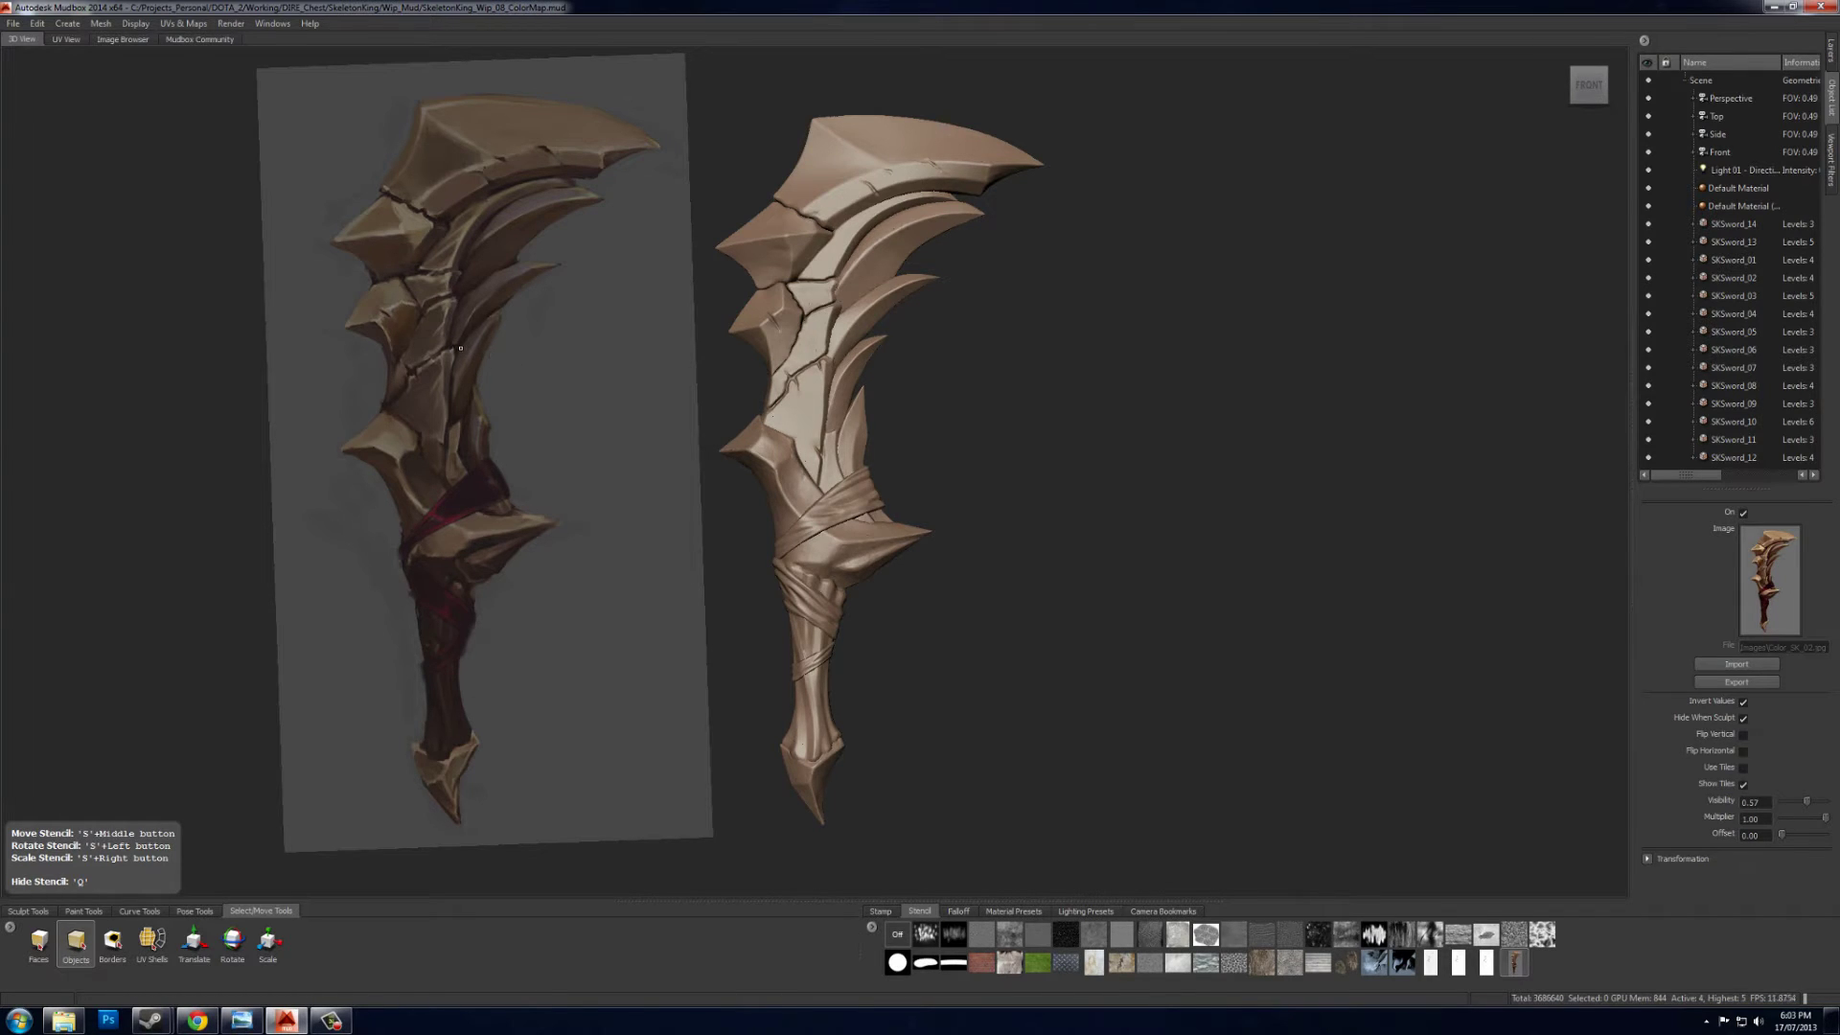
# - Move, scale and rotate the concept stencil until its artwork lines up with the sword model's silhouette
pyautogui.moveTo(462, 301)
pyautogui.mouseDown(button='middle')
pyautogui.moveTo(442, 331)
pyautogui.moveTo(740, 305)
pyautogui.moveTo(868, 261)
pyautogui.mouseUp(button='middle')
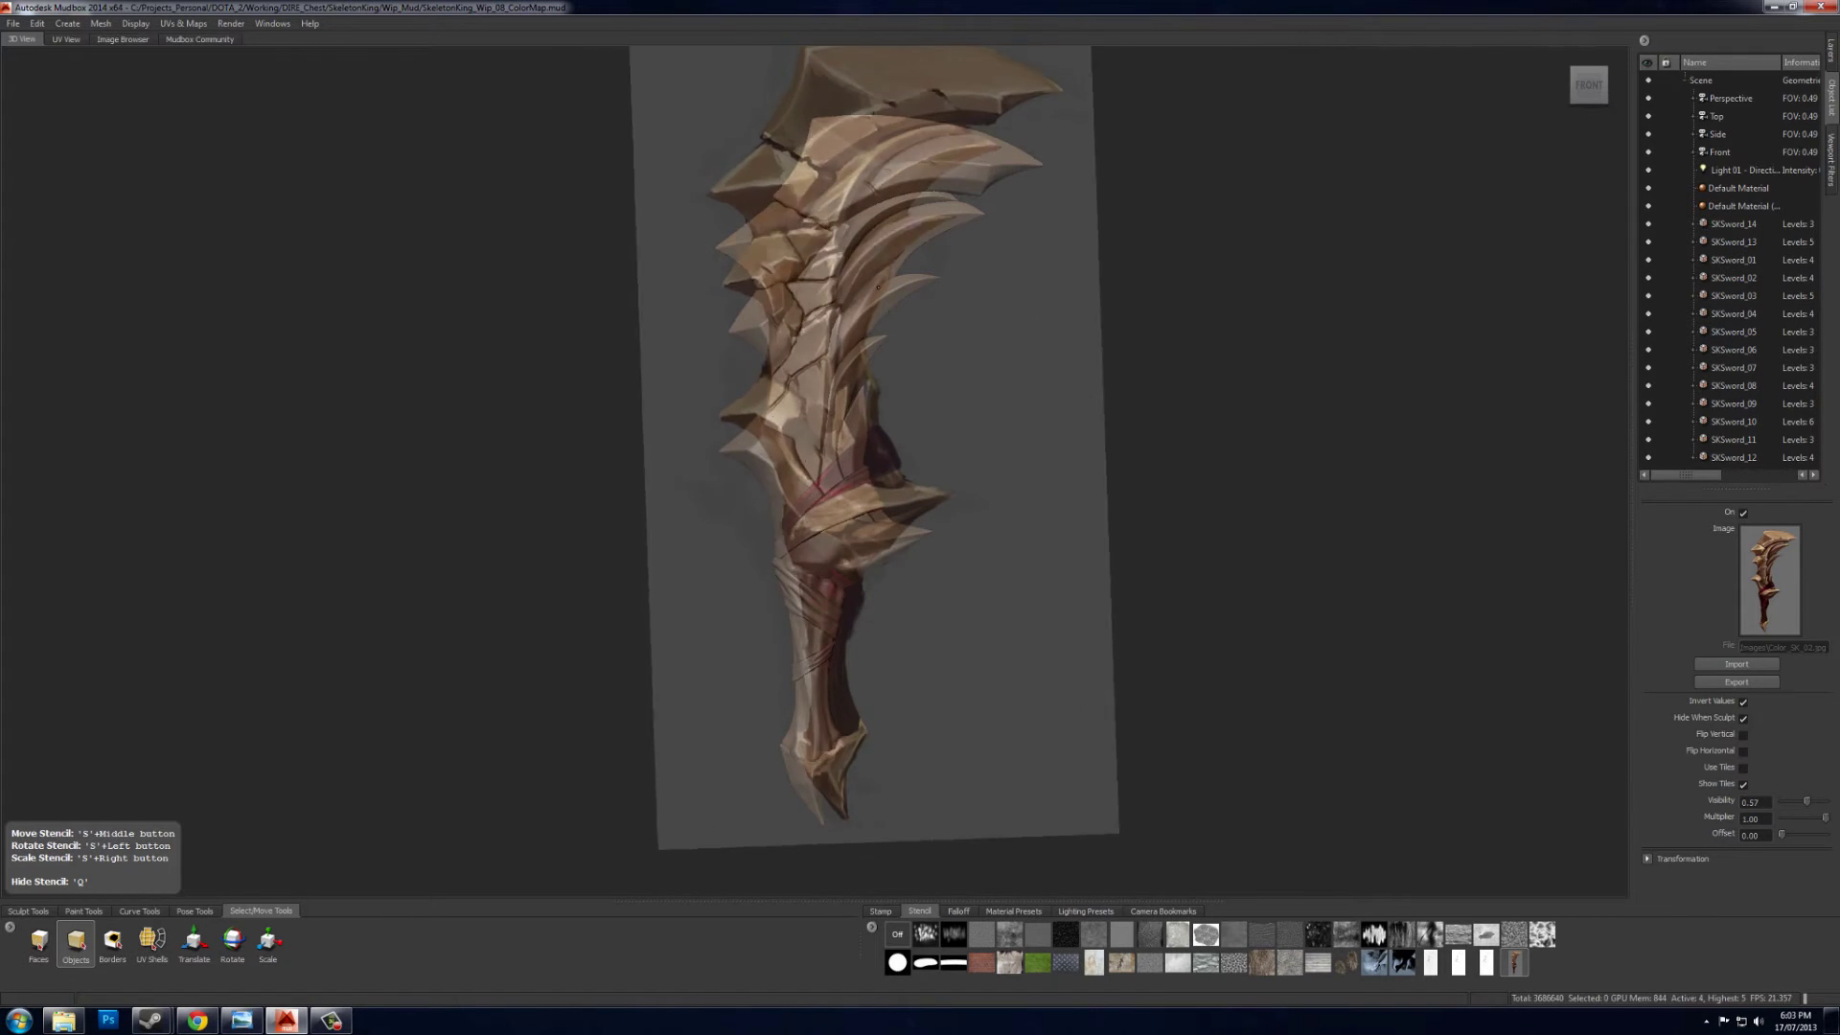
pyautogui.moveTo(878, 288); pyautogui.dragTo(876, 245, button='right')
pyautogui.moveTo(876, 243); pyautogui.dragTo(858, 301, button='middle')
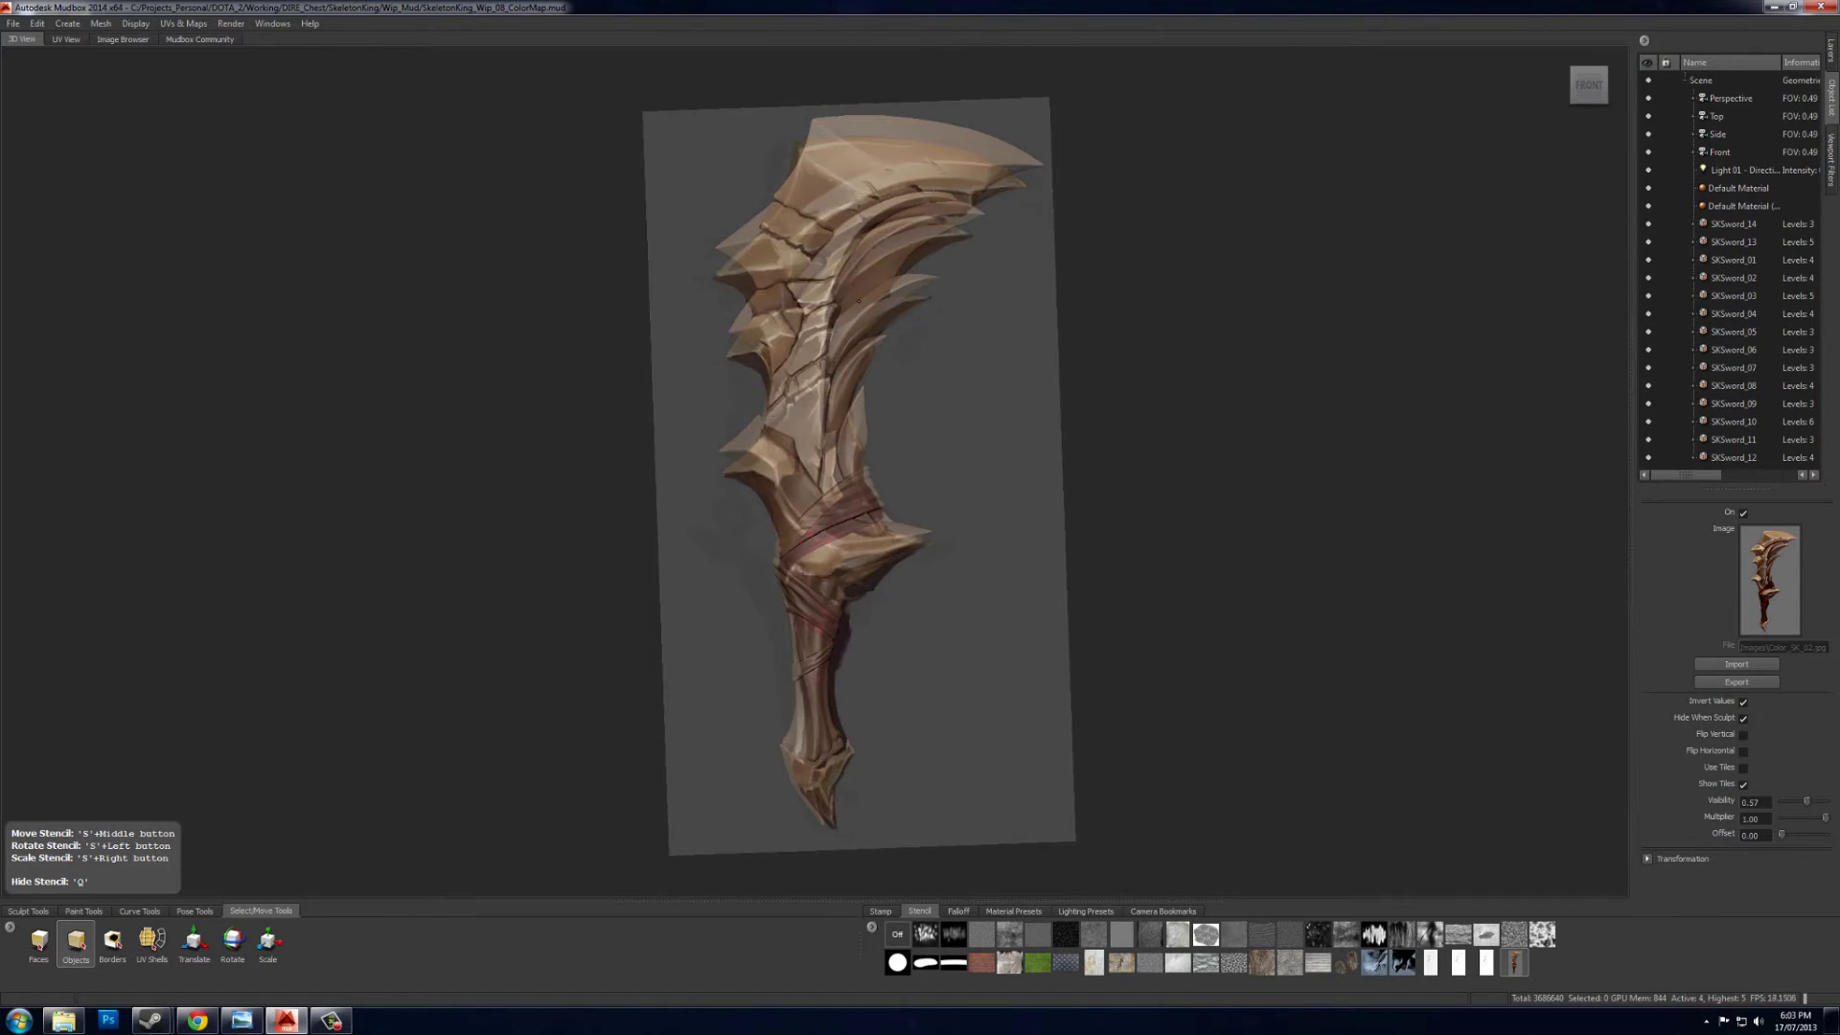
pyautogui.moveTo(858, 300); pyautogui.dragTo(861, 323, button='right')
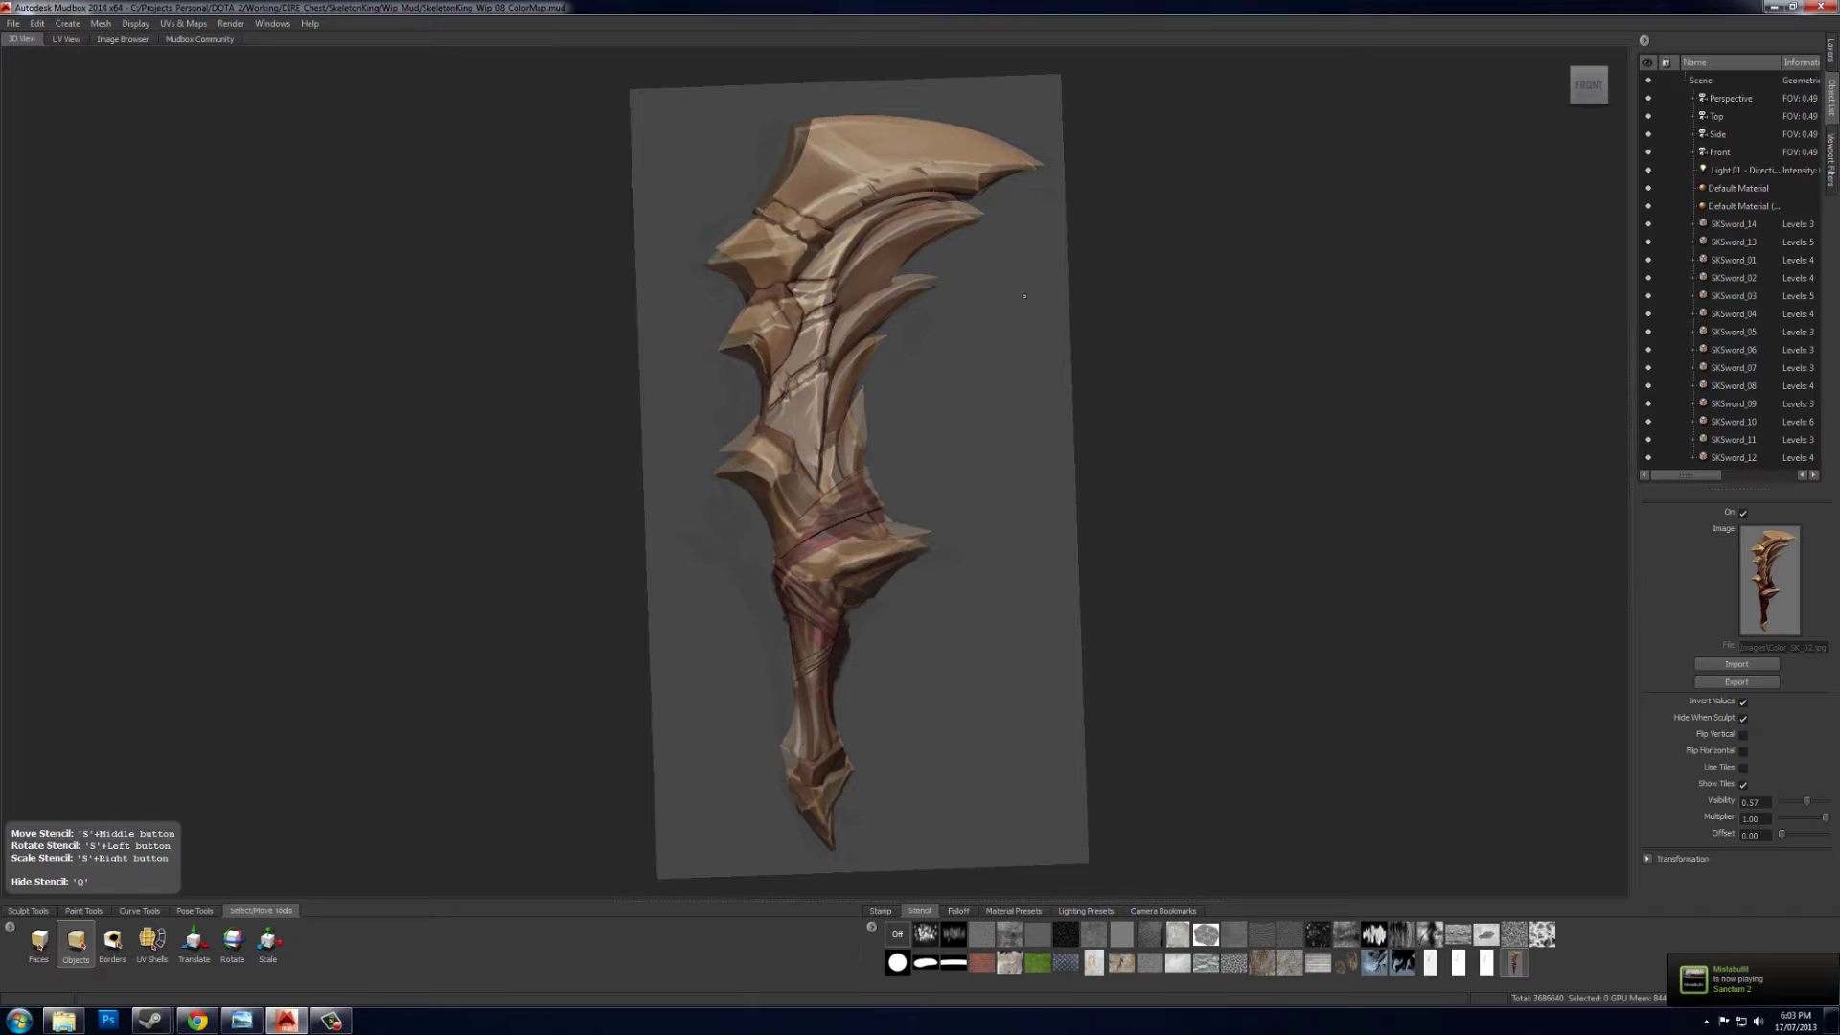
pyautogui.moveTo(1036, 338); pyautogui.dragTo(994, 387)
pyautogui.moveTo(989, 387)
pyautogui.mouseDown(button='right')
pyautogui.moveTo(984, 352)
pyautogui.moveTo(1007, 361)
pyautogui.moveTo(987, 377)
pyautogui.mouseUp(button='right')
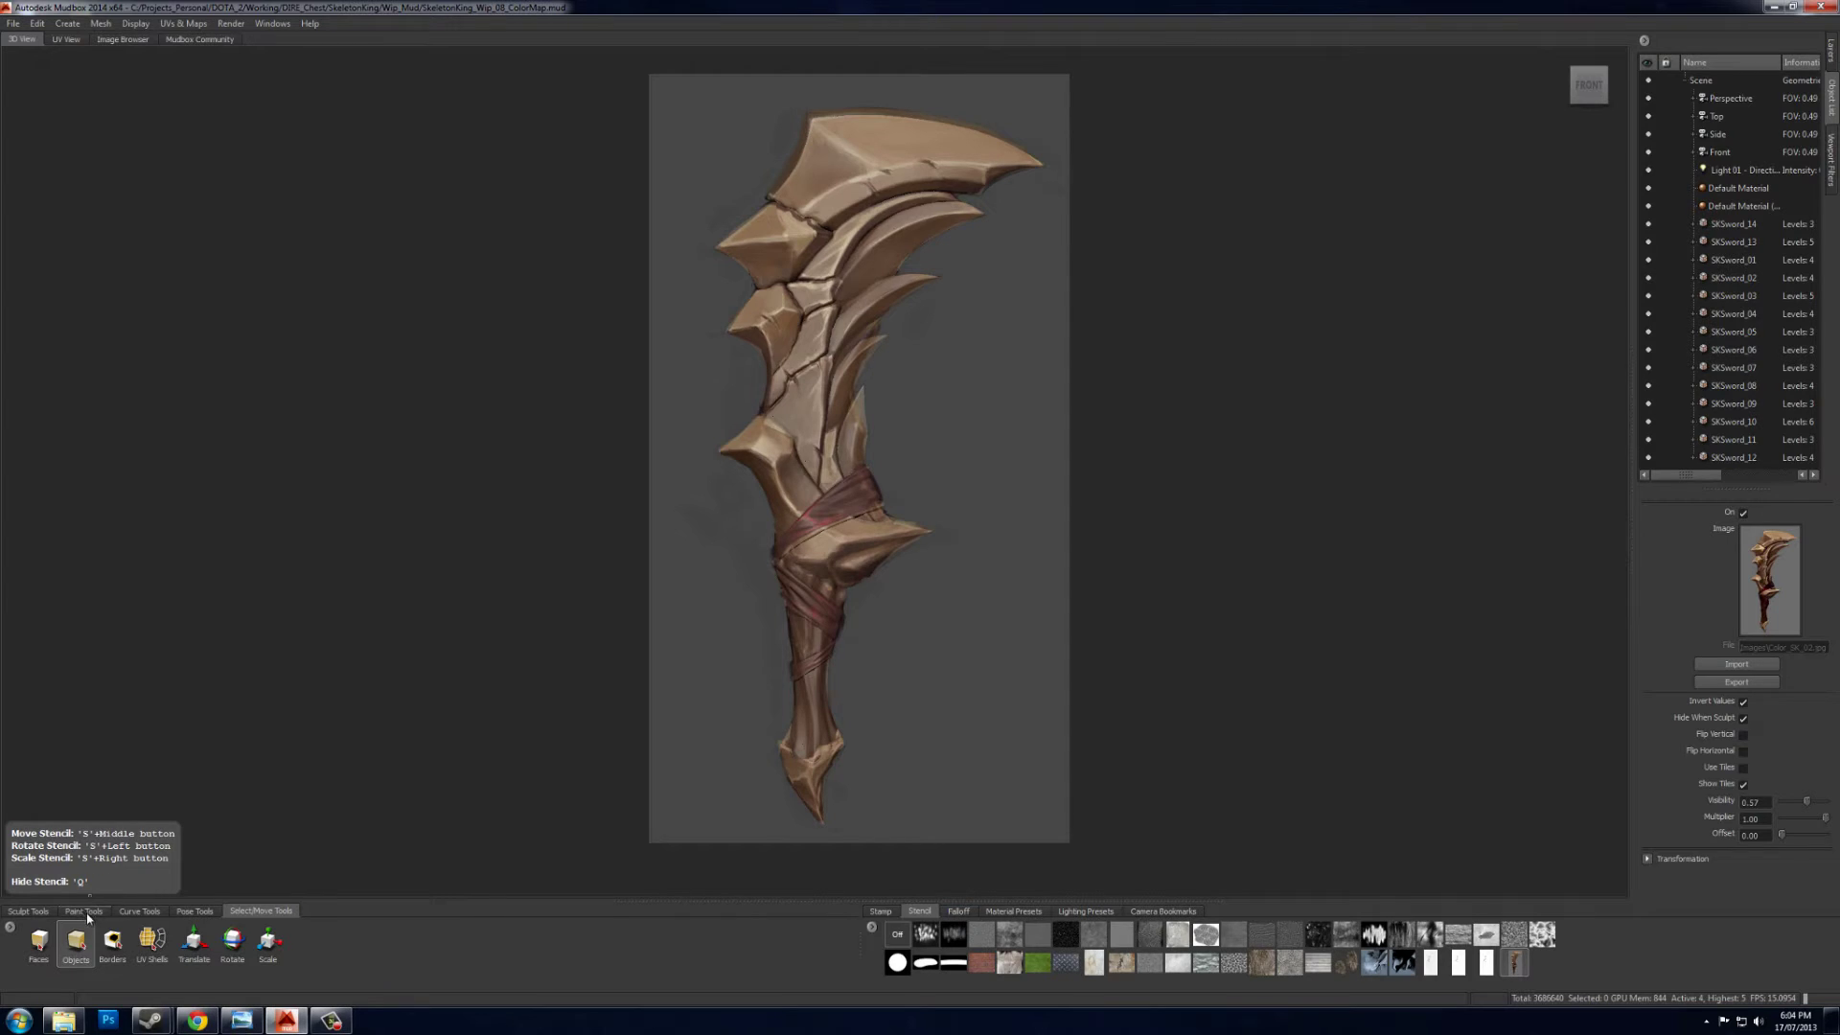
# - Choose the Projection brush and create Paint Layer 1 as an 8 bit Integer, RGBA Ptex file on the Diffuse channel
pyautogui.click(83, 912)
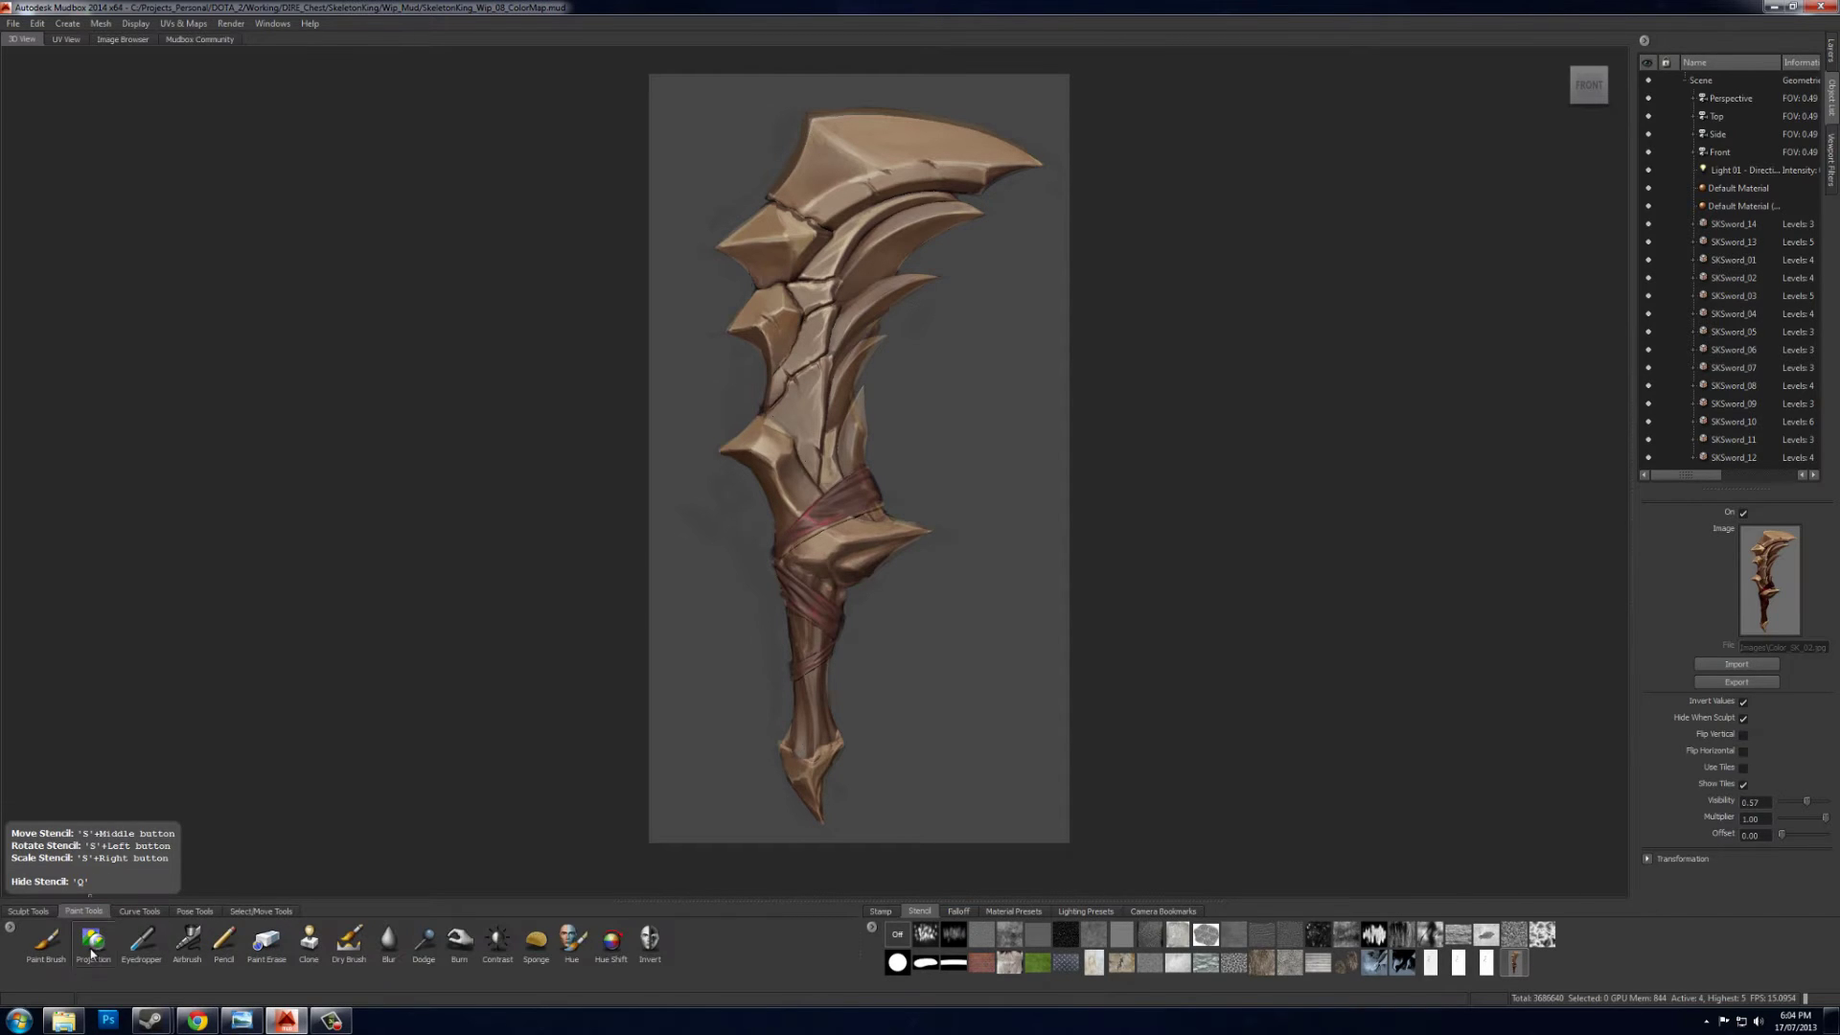
pyautogui.click(93, 944)
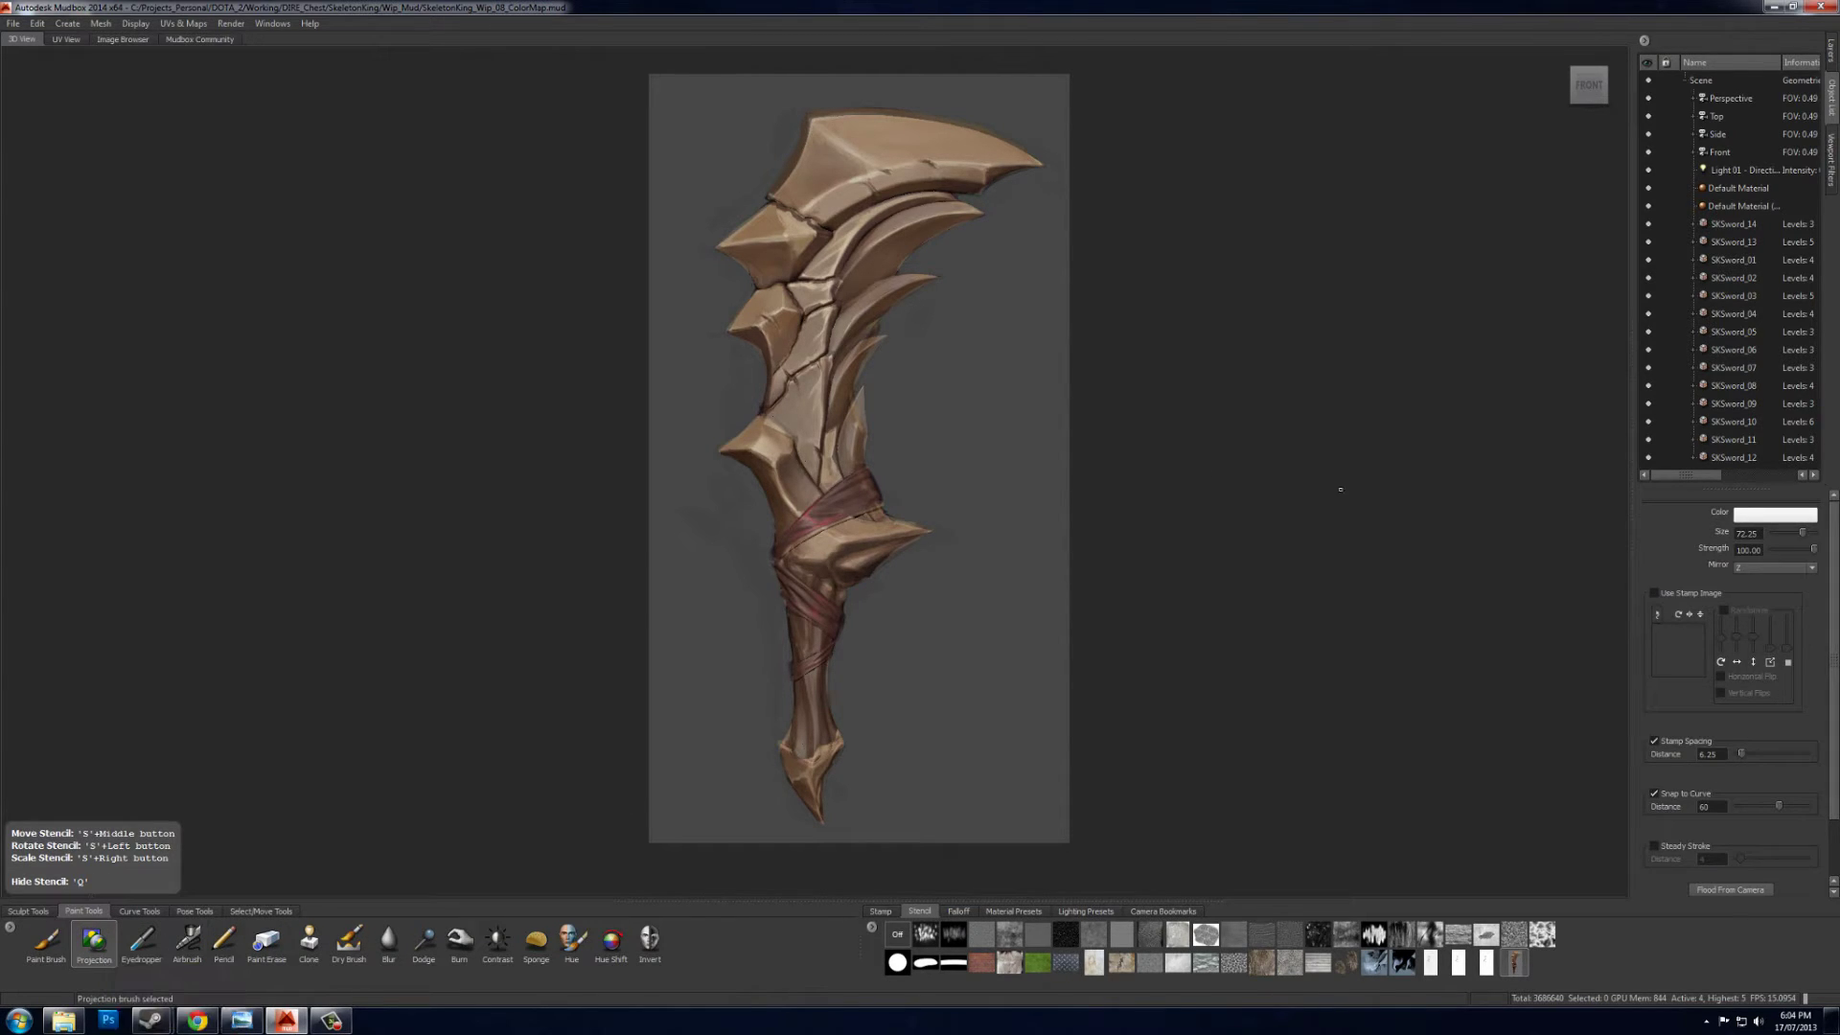
pyautogui.click(834, 497)
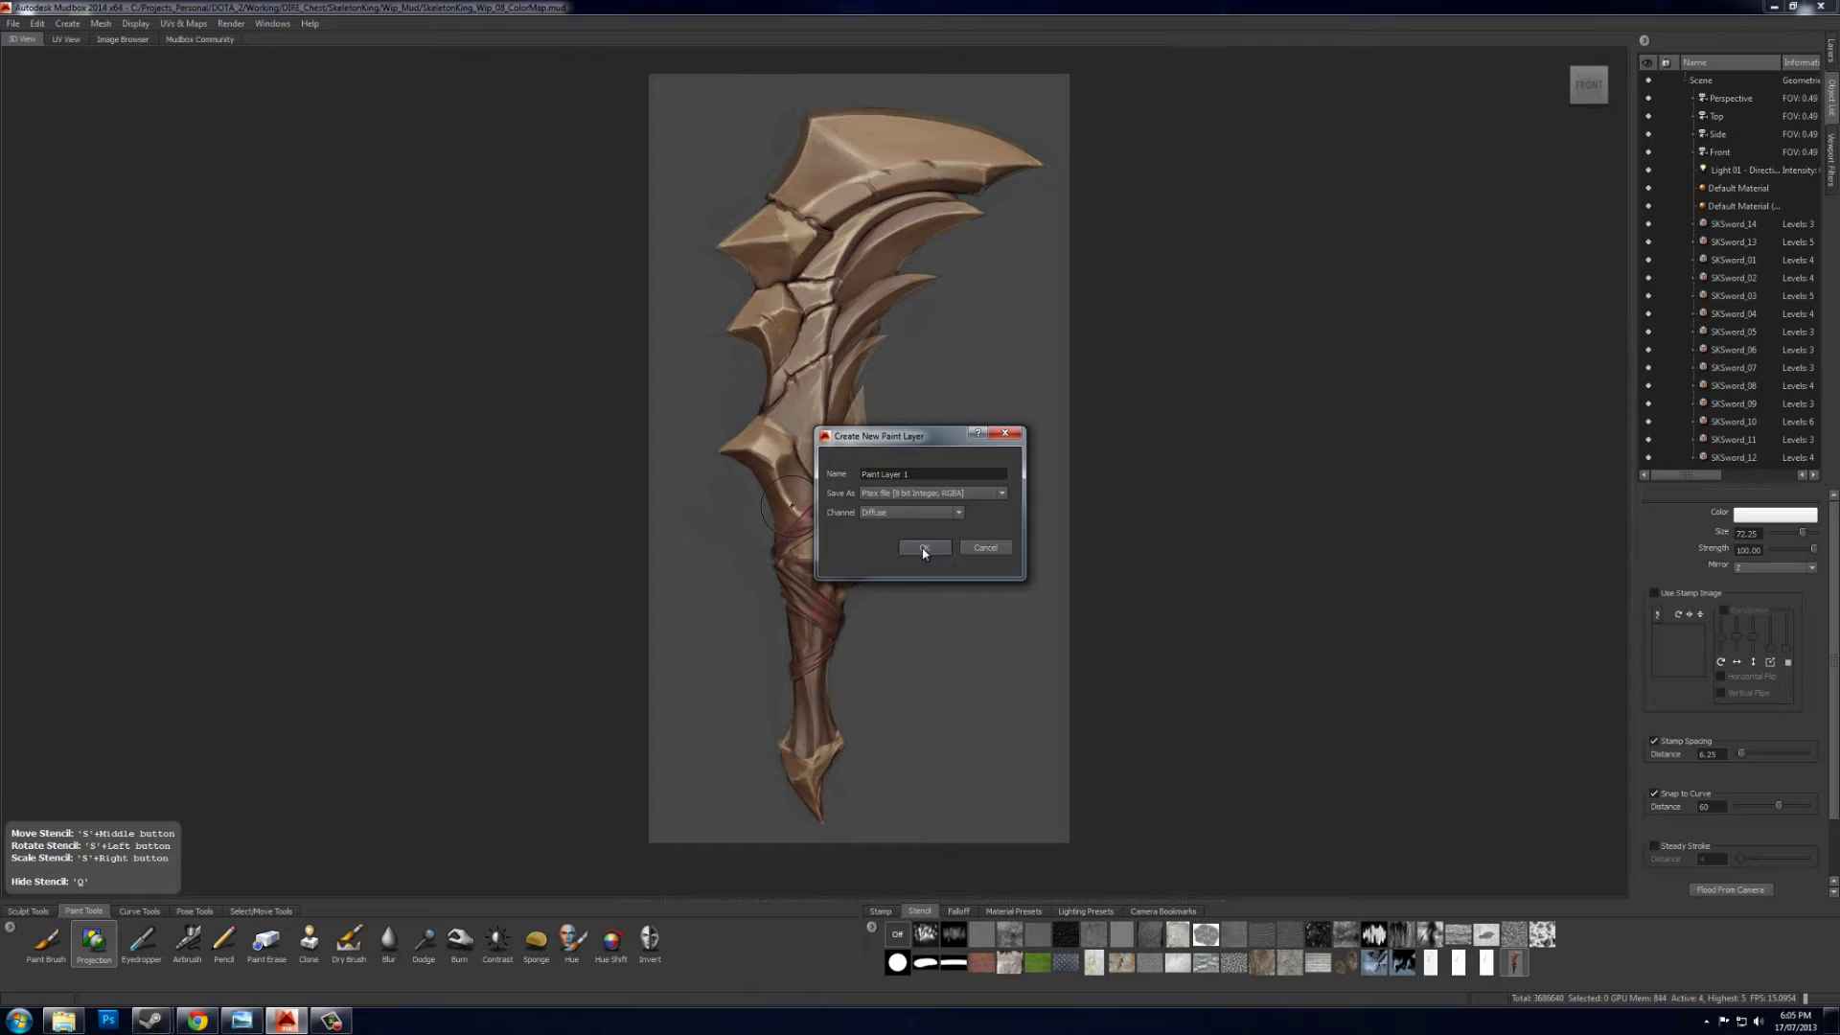
pyautogui.click(925, 549)
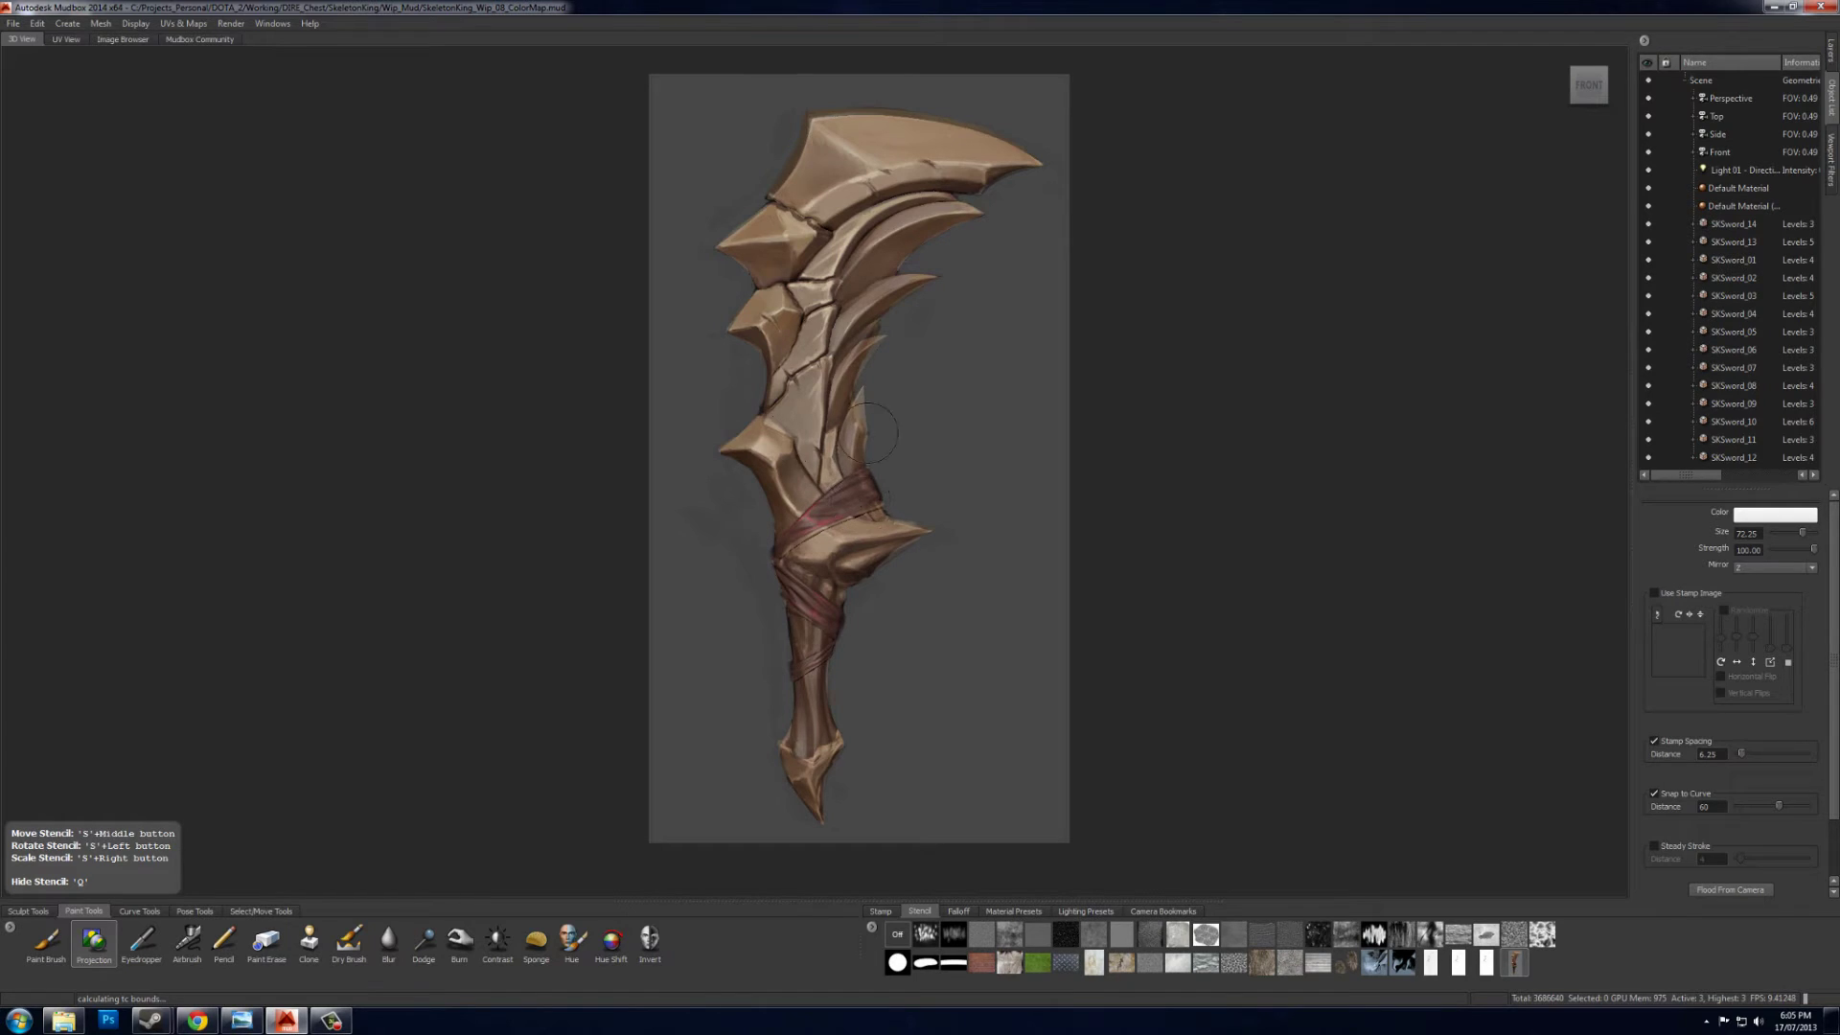
pyautogui.click(1832, 48)
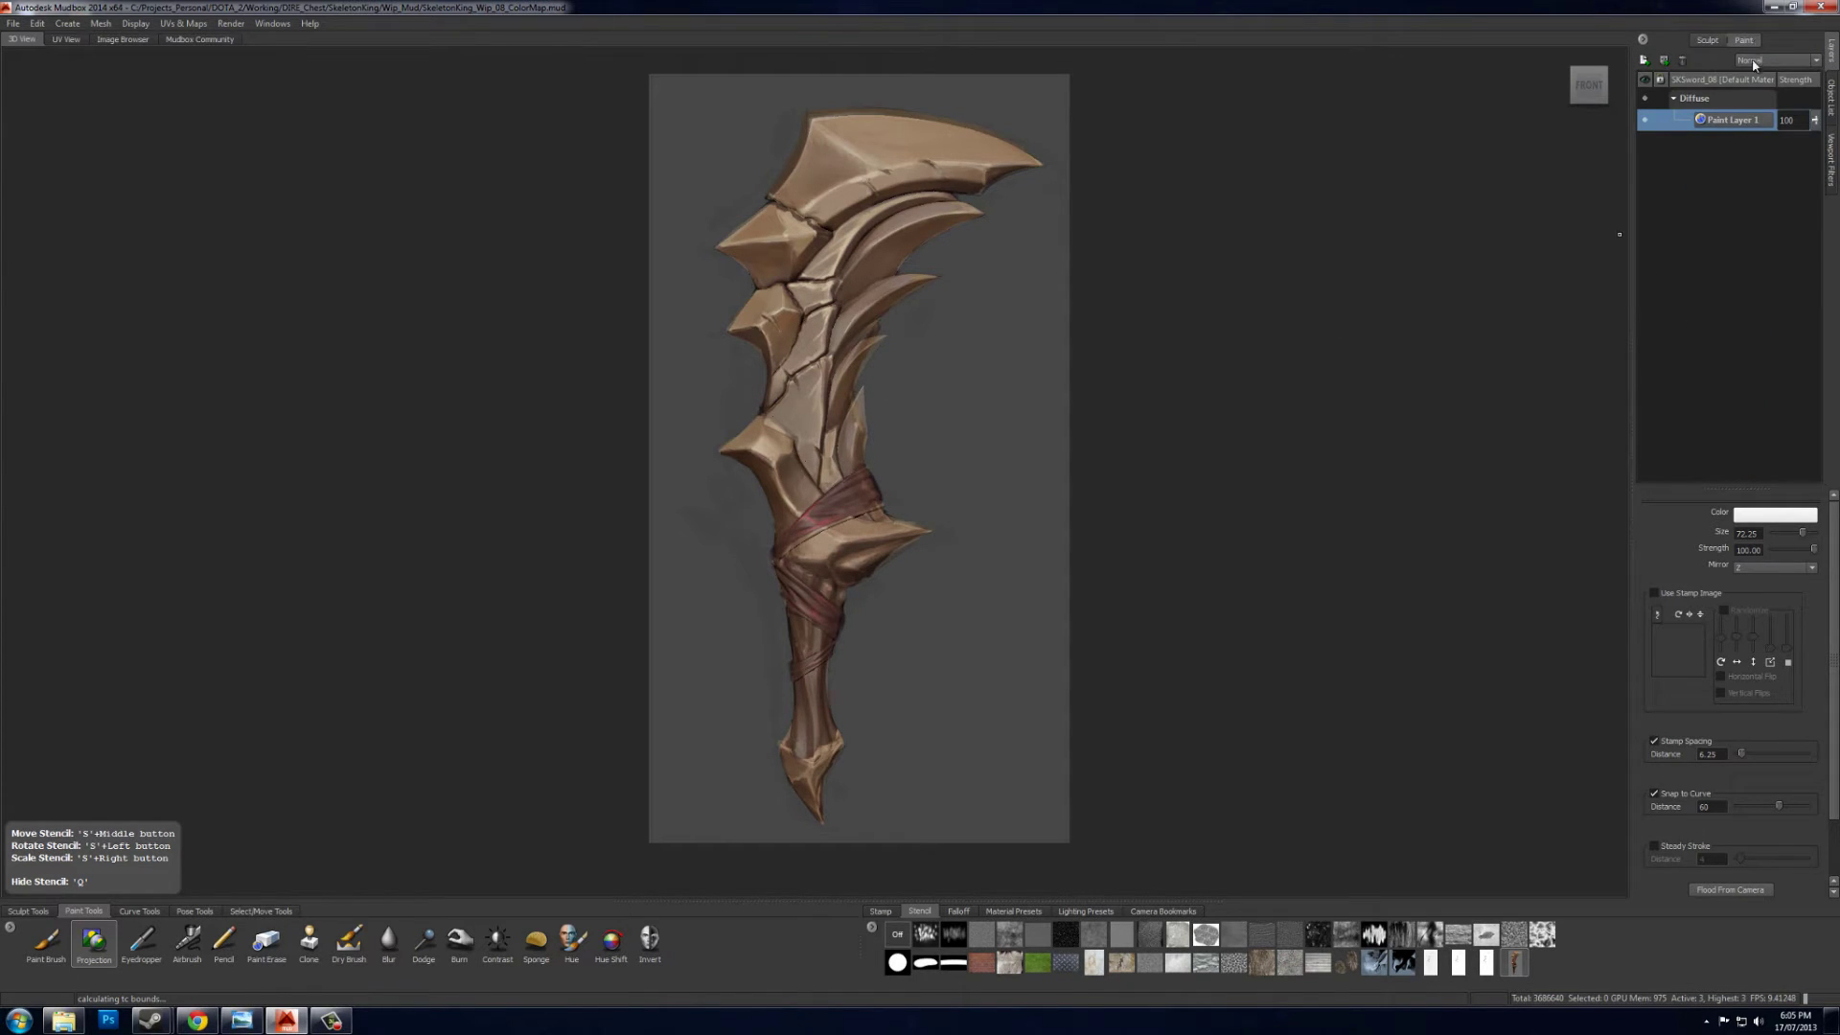
# - Select the handle, a side blade and the blade tip in turn to examine their paint layers, with nothing left selected
pyautogui.click(260, 910)
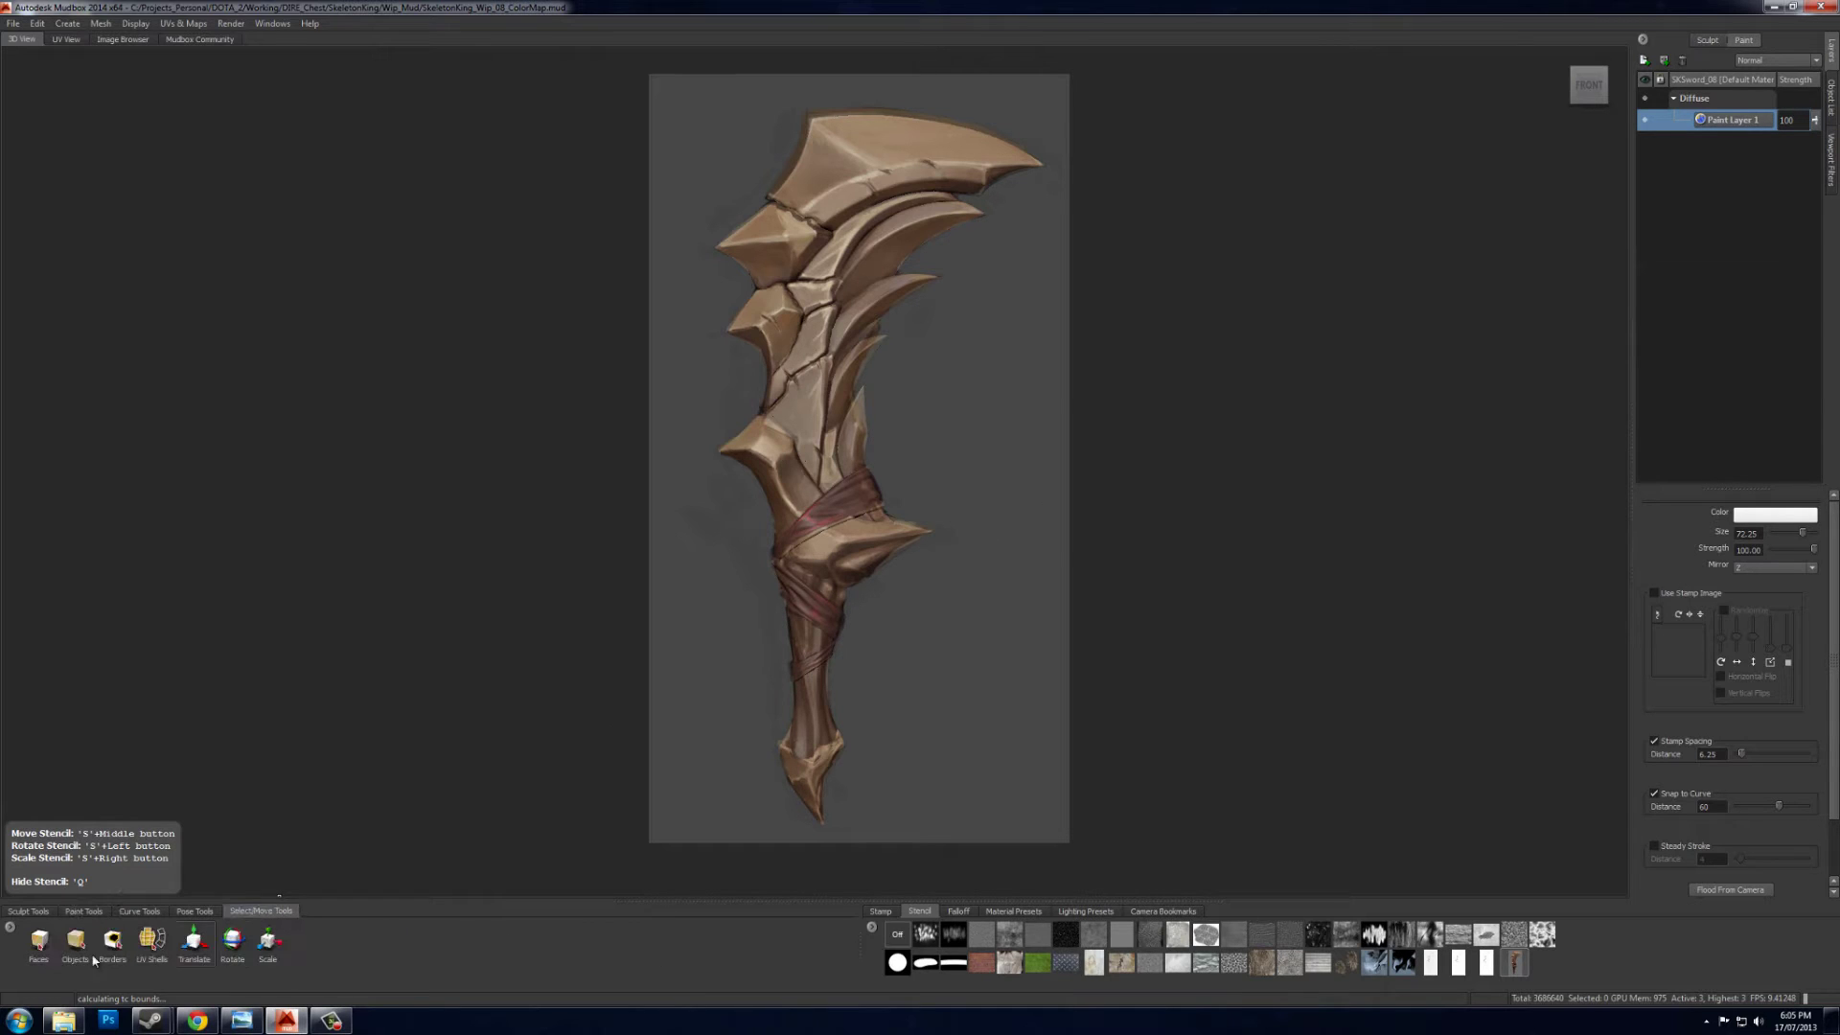
pyautogui.click(831, 701)
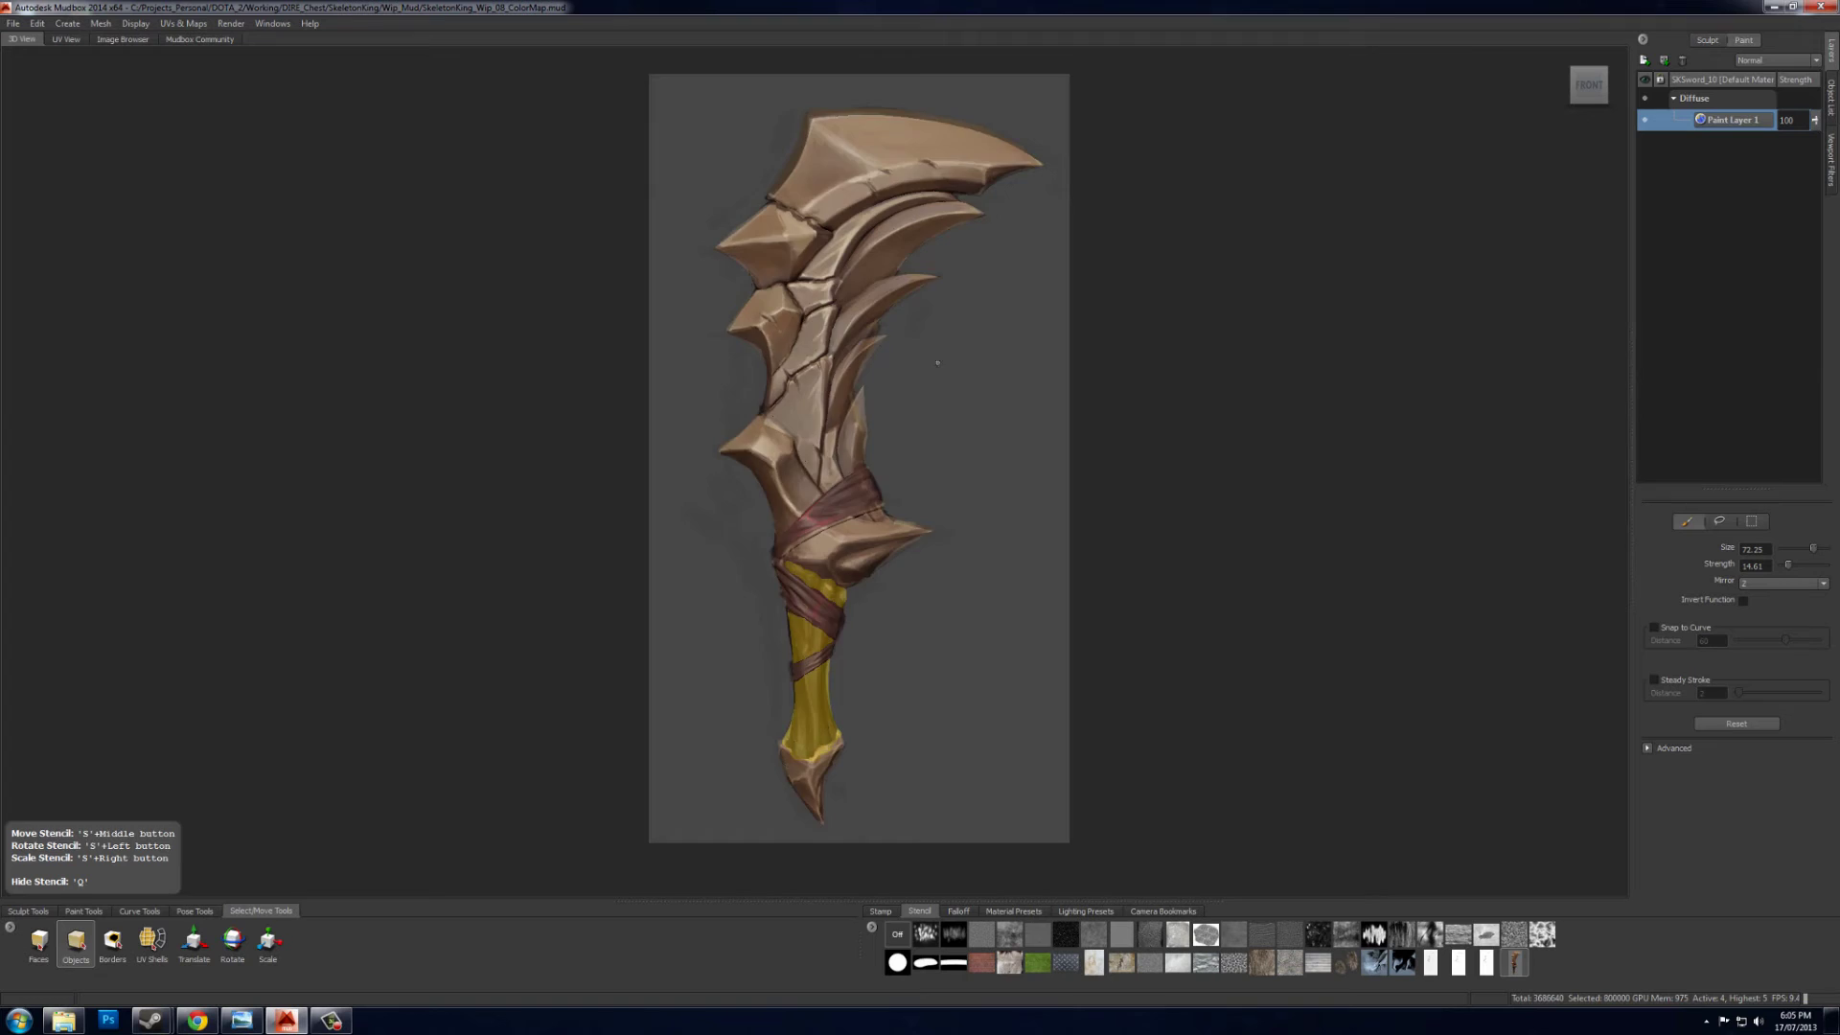
pyautogui.click(876, 294)
pyautogui.press('q')
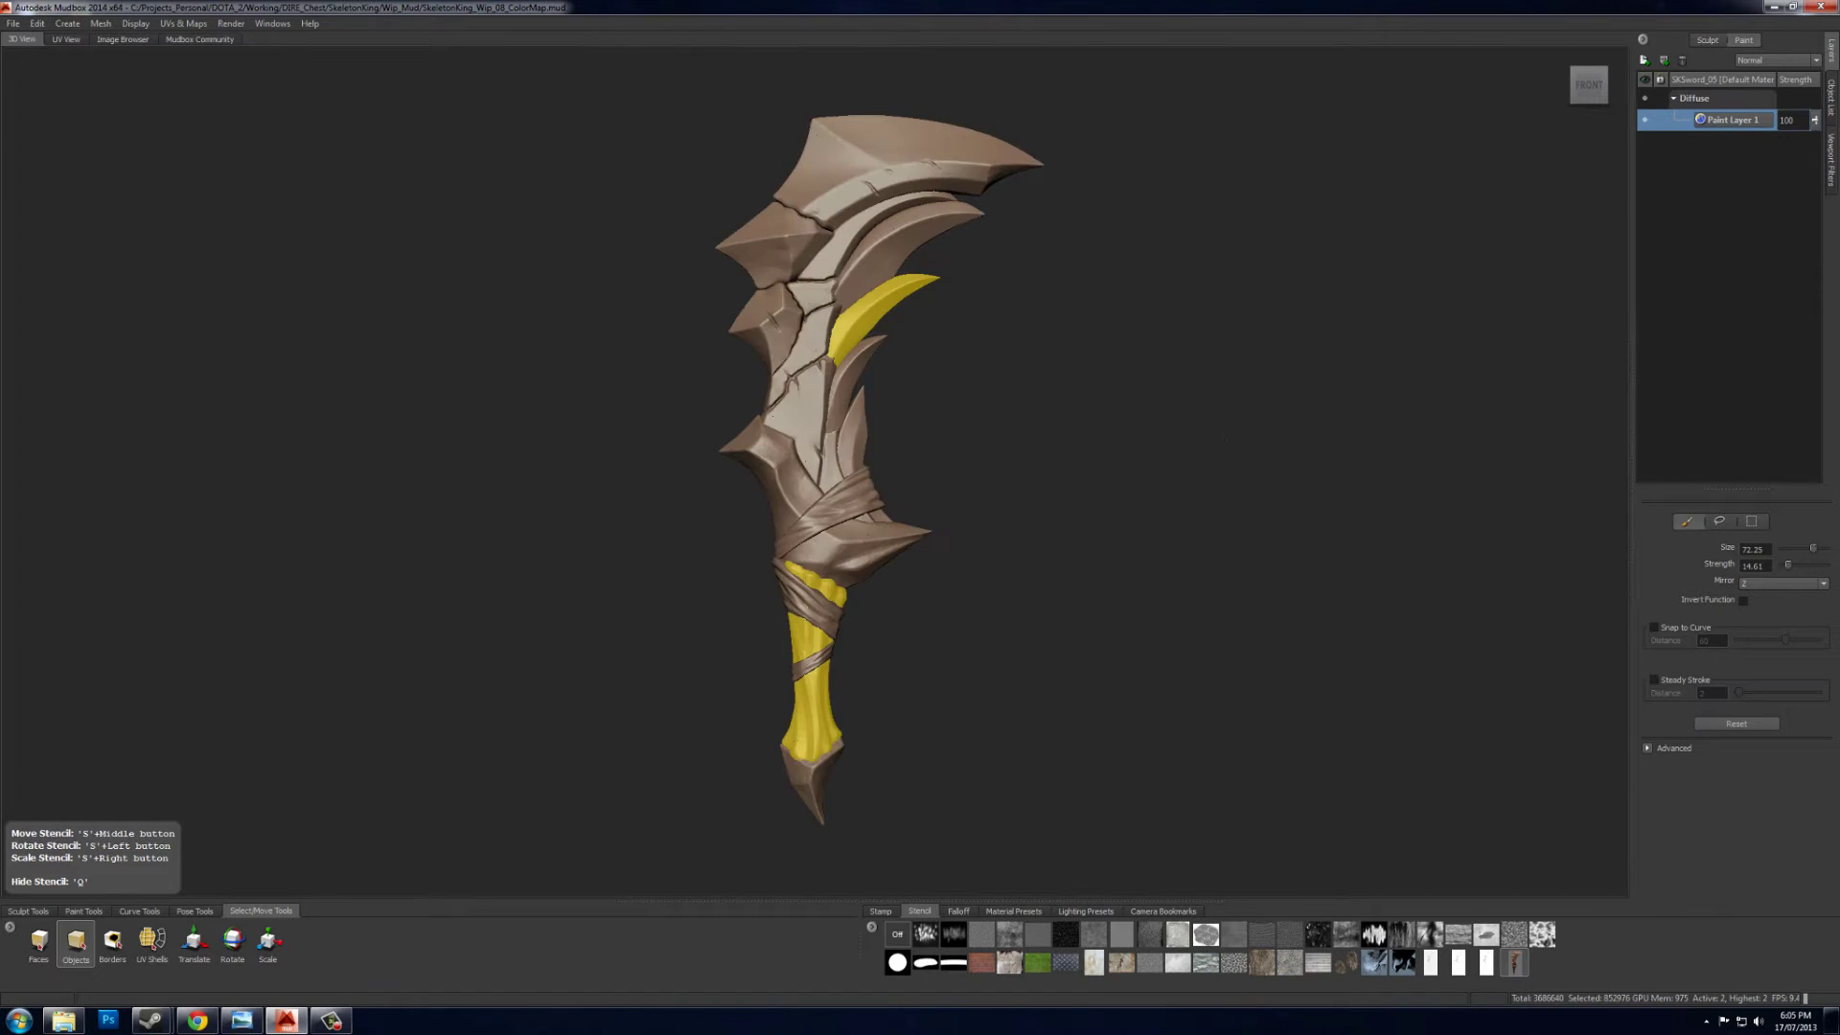
pyautogui.click(1221, 454)
pyautogui.press('q')
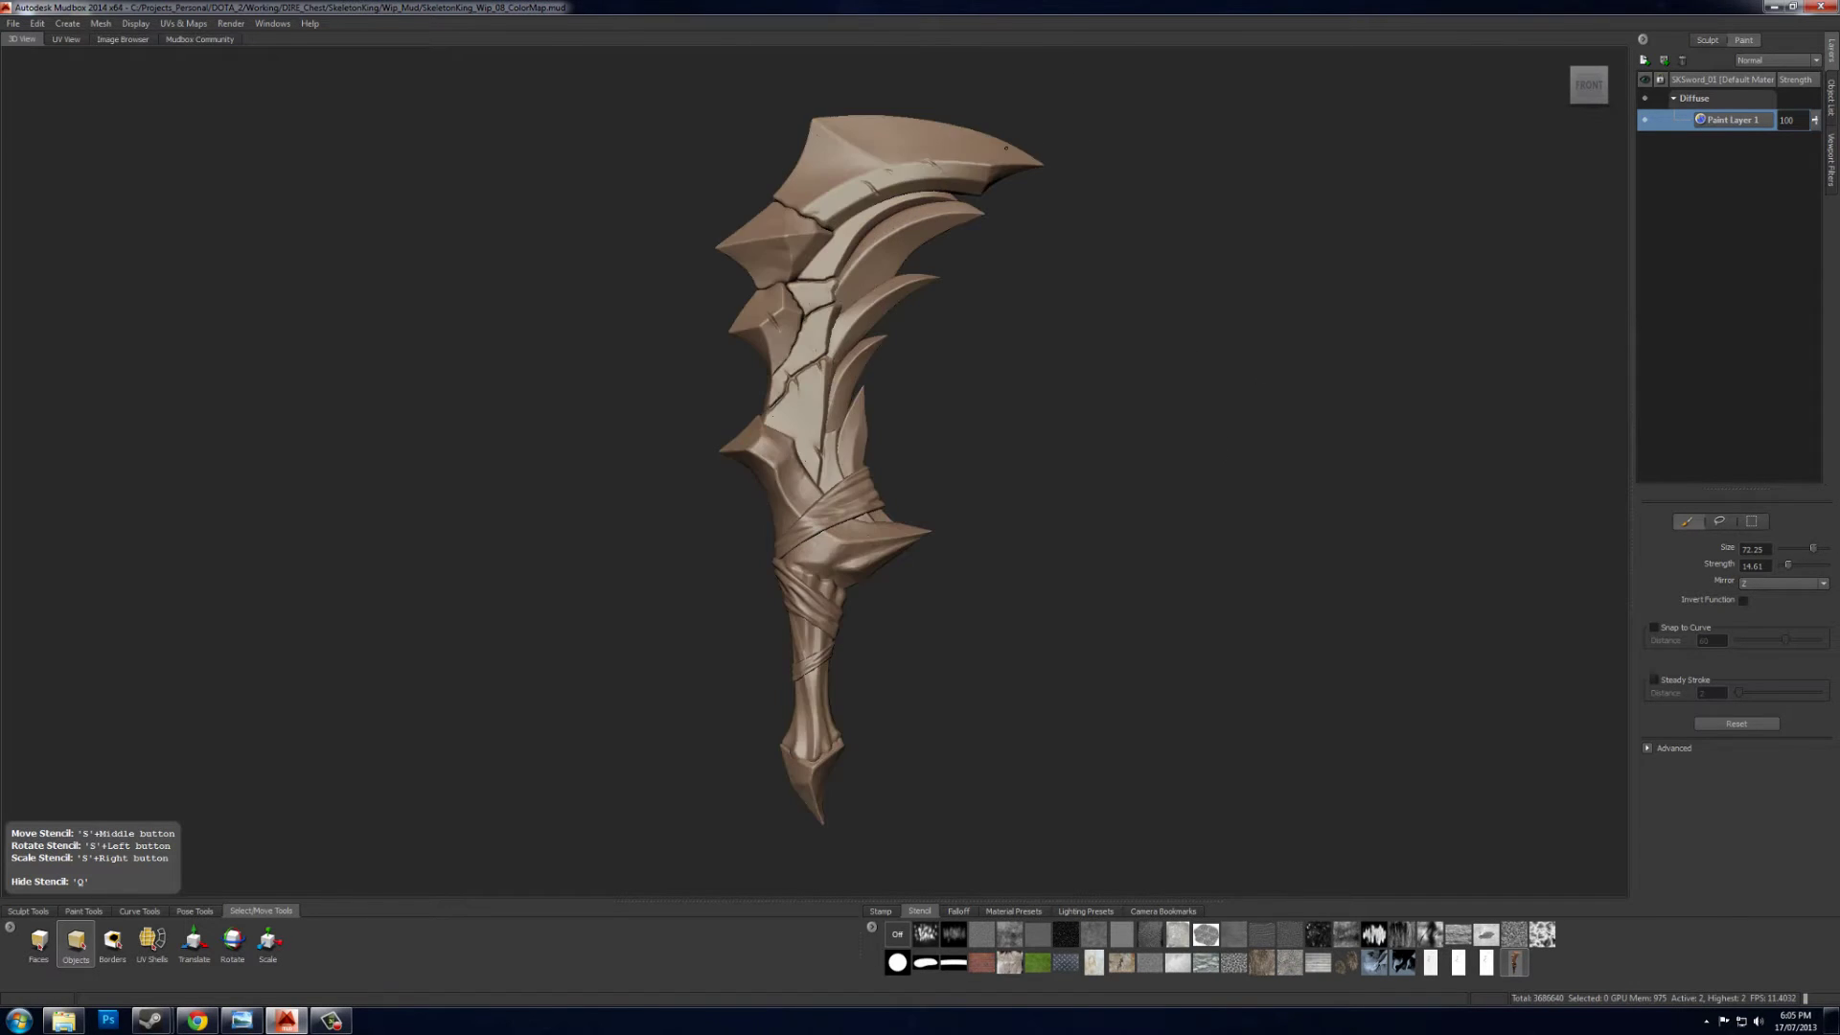
pyautogui.click(1026, 162)
pyautogui.press('q')
pyautogui.click(1260, 410)
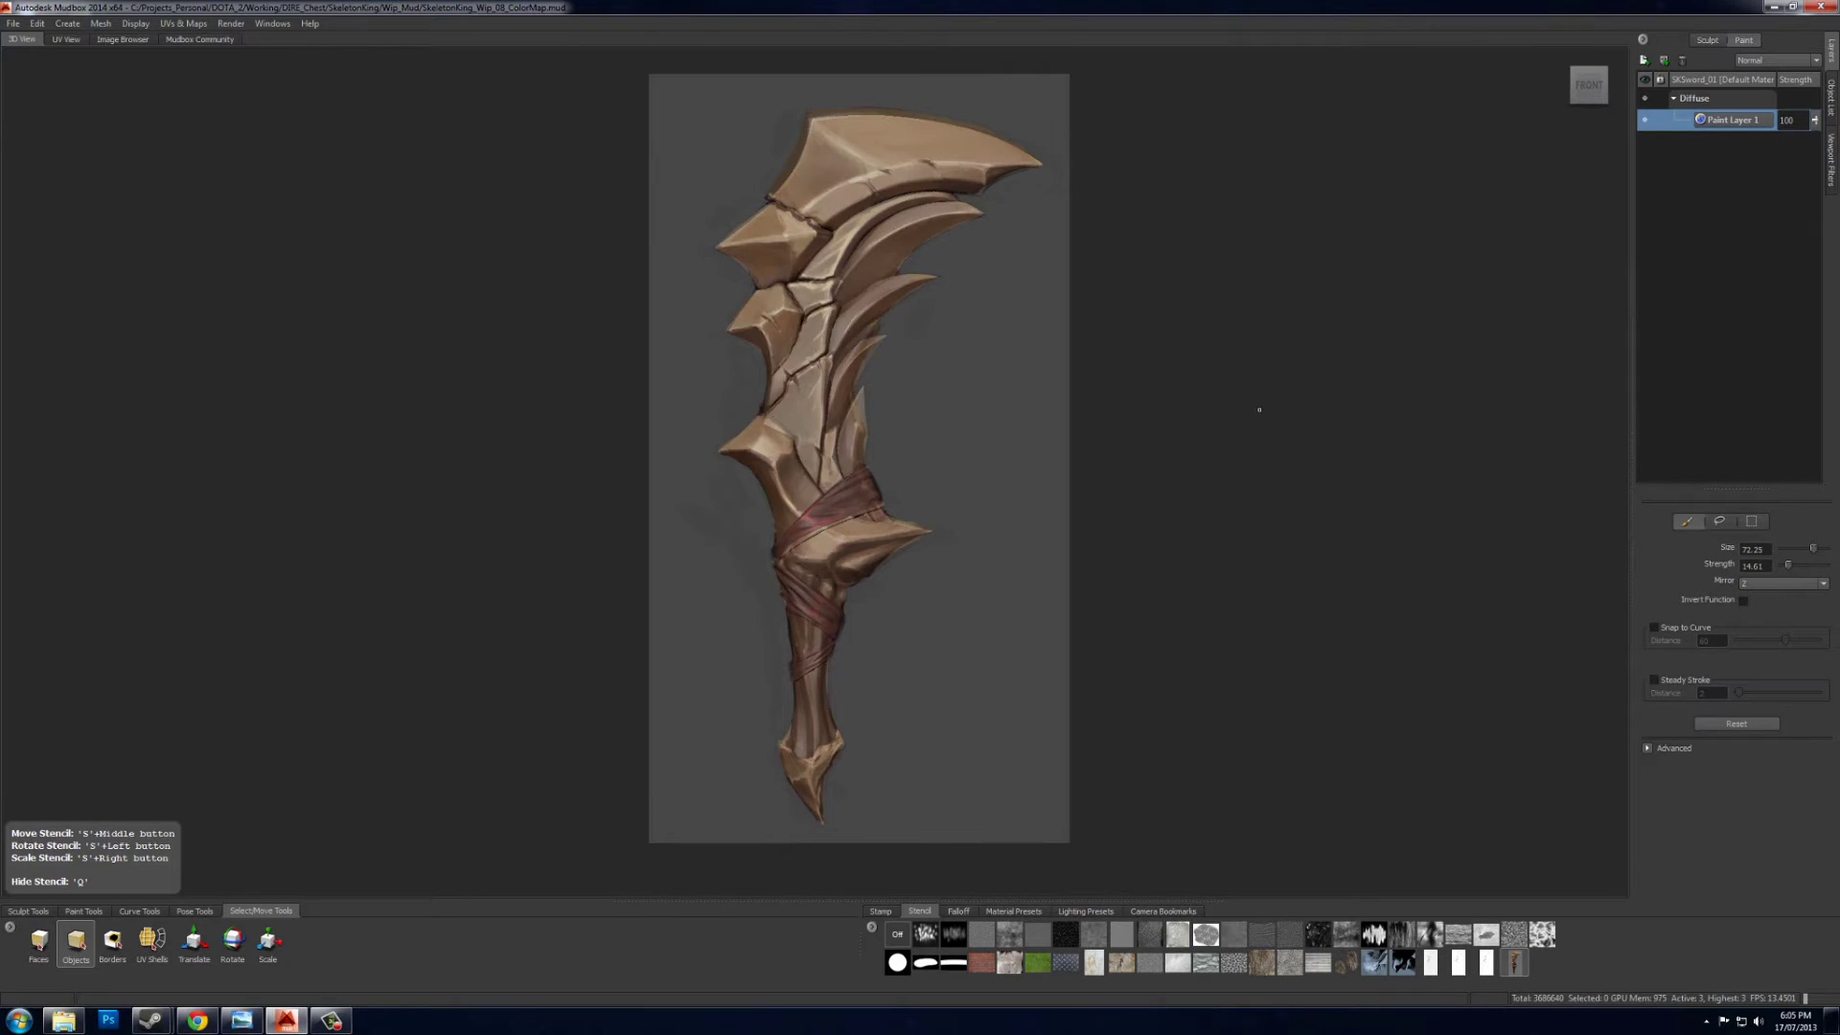
# - Project the concept colours with the Projection brush onto the sword's tip, upper spikes and central blade
pyautogui.click(86, 912)
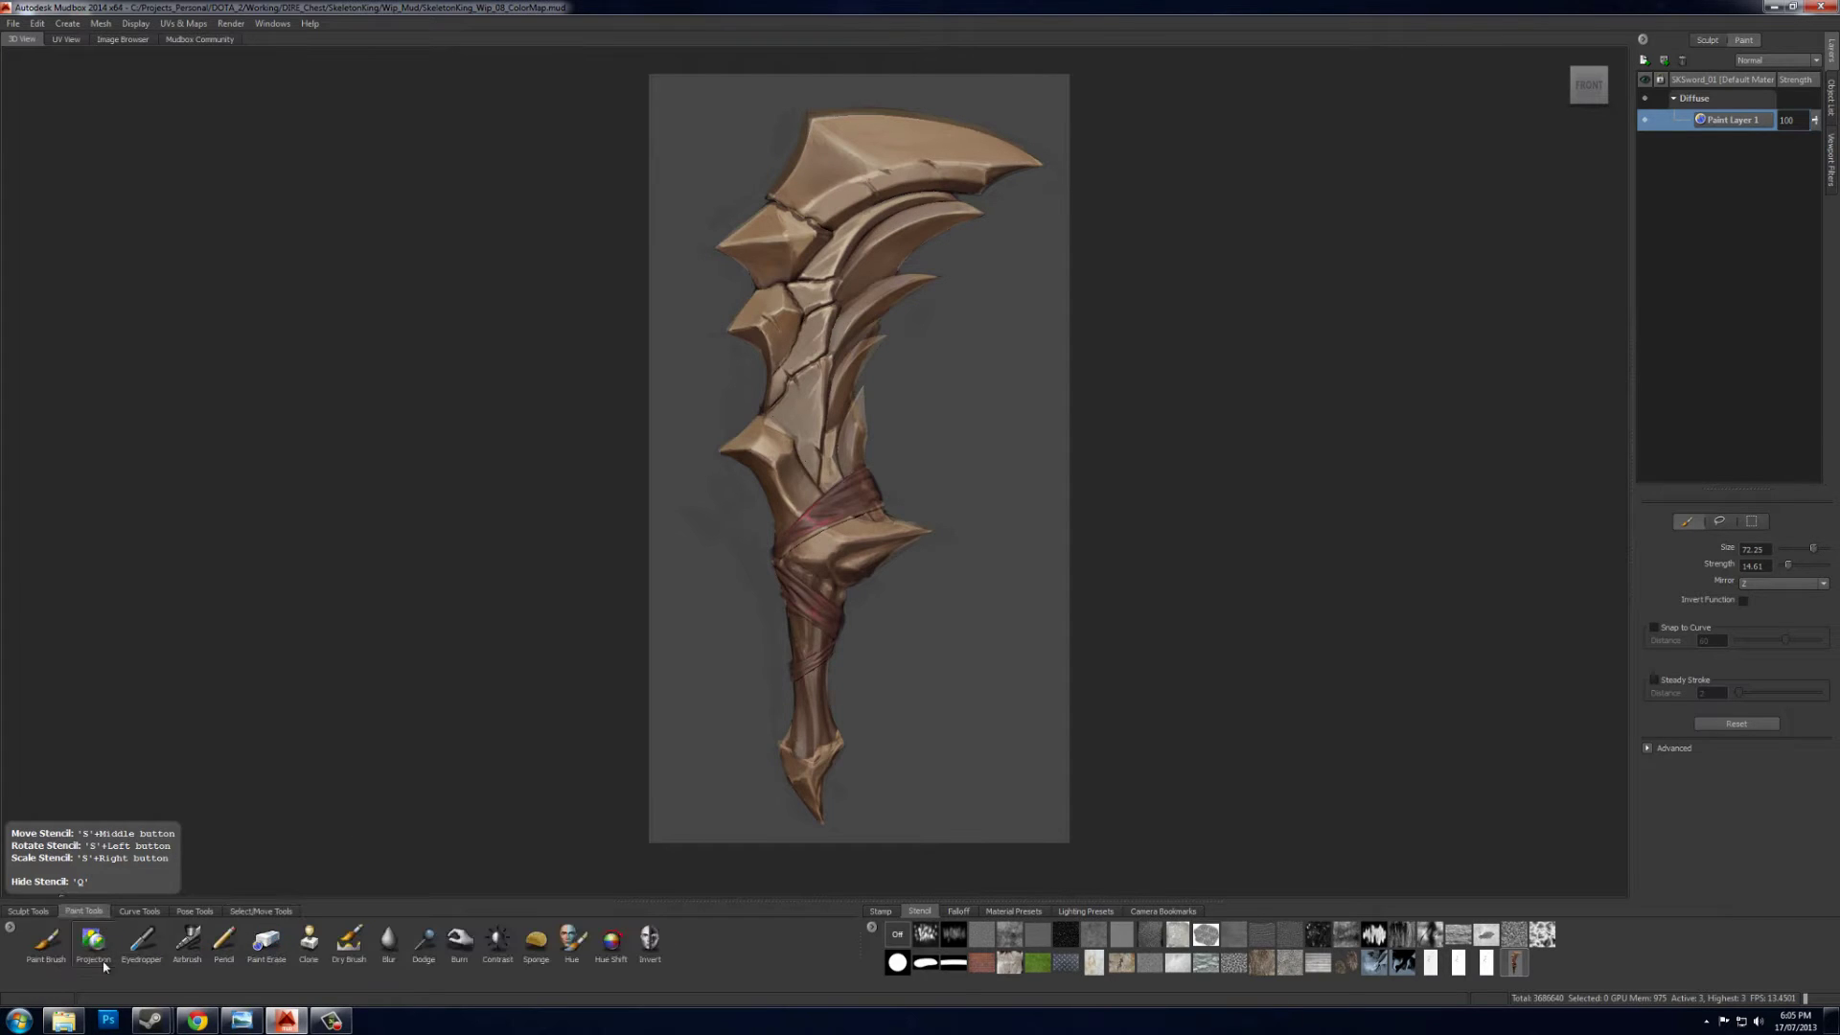
pyautogui.click(95, 947)
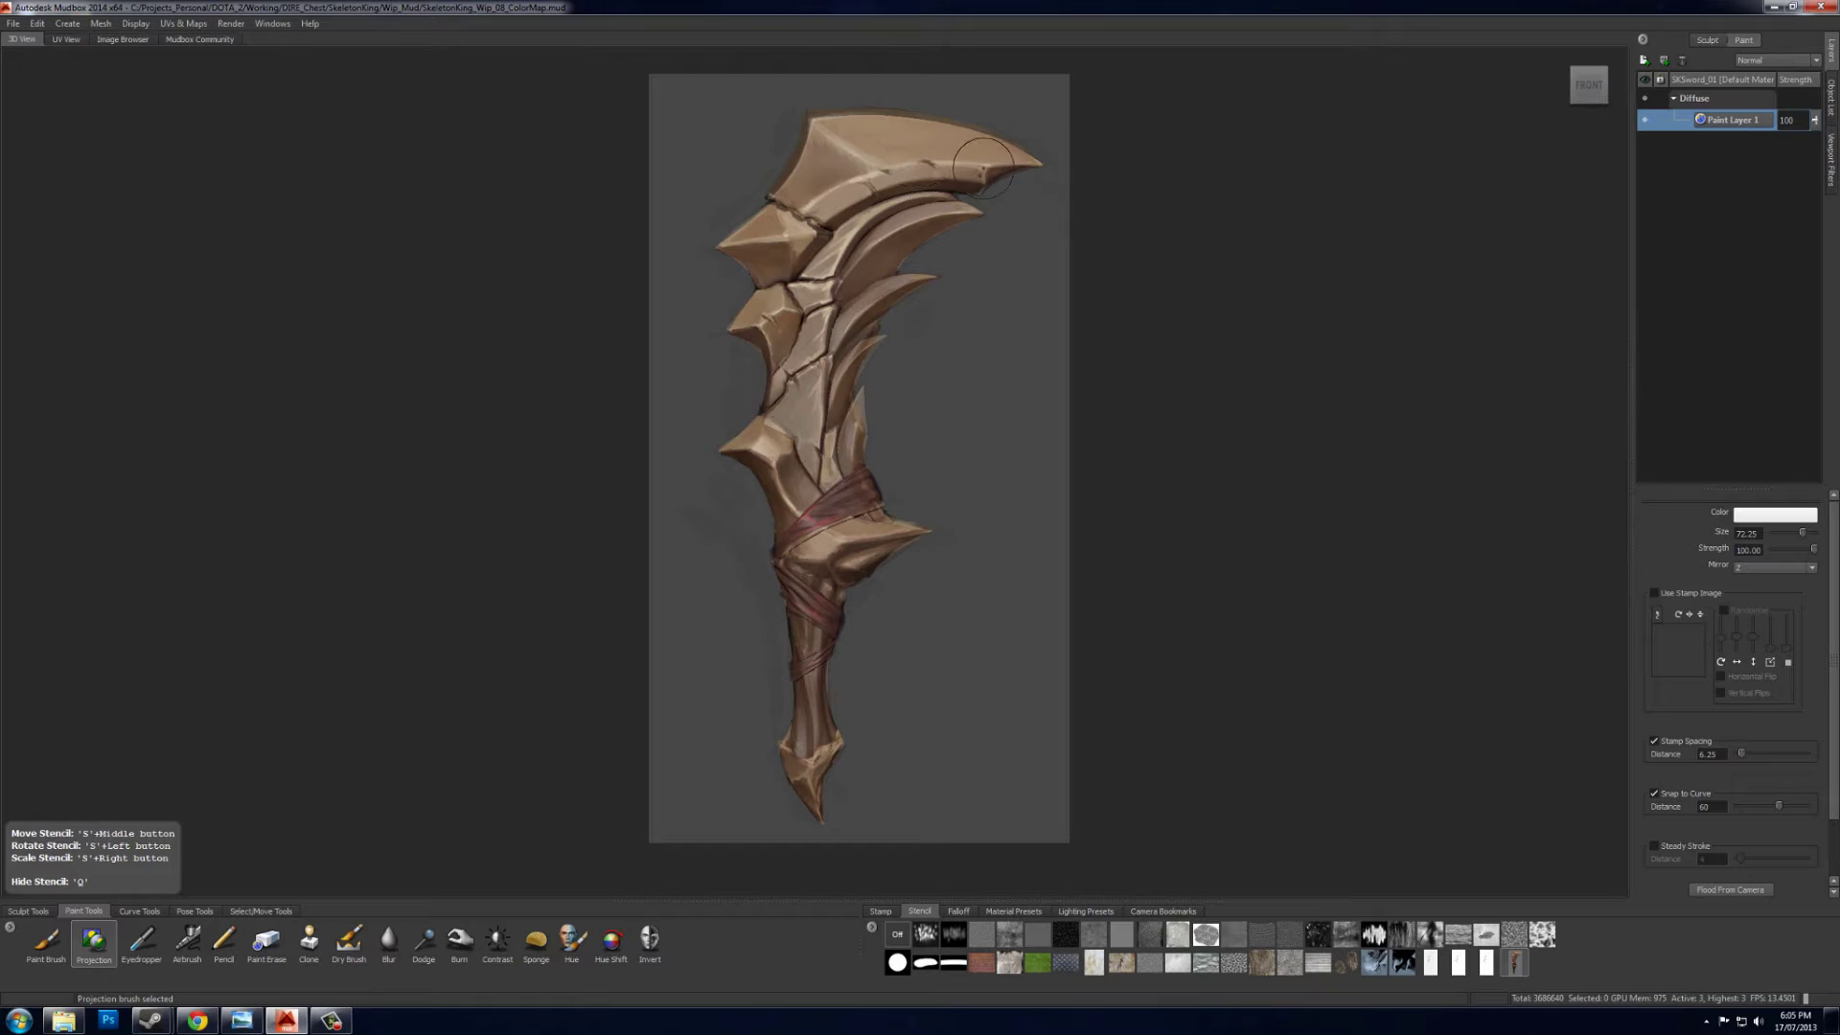
pyautogui.press('s')
pyautogui.moveTo(948, 163)
pyautogui.mouseDown()
pyautogui.moveTo(894, 175)
pyautogui.moveTo(1000, 166)
pyautogui.moveTo(826, 132)
pyautogui.moveTo(815, 148)
pyautogui.moveTo(886, 197)
pyautogui.moveTo(815, 219)
pyautogui.moveTo(810, 174)
pyautogui.moveTo(797, 189)
pyautogui.moveTo(821, 137)
pyautogui.mouseUp()
pyautogui.moveTo(792, 234)
pyautogui.mouseDown()
pyautogui.moveTo(766, 269)
pyautogui.moveTo(753, 218)
pyautogui.moveTo(780, 205)
pyautogui.moveTo(822, 235)
pyautogui.moveTo(781, 280)
pyautogui.moveTo(718, 254)
pyautogui.mouseUp()
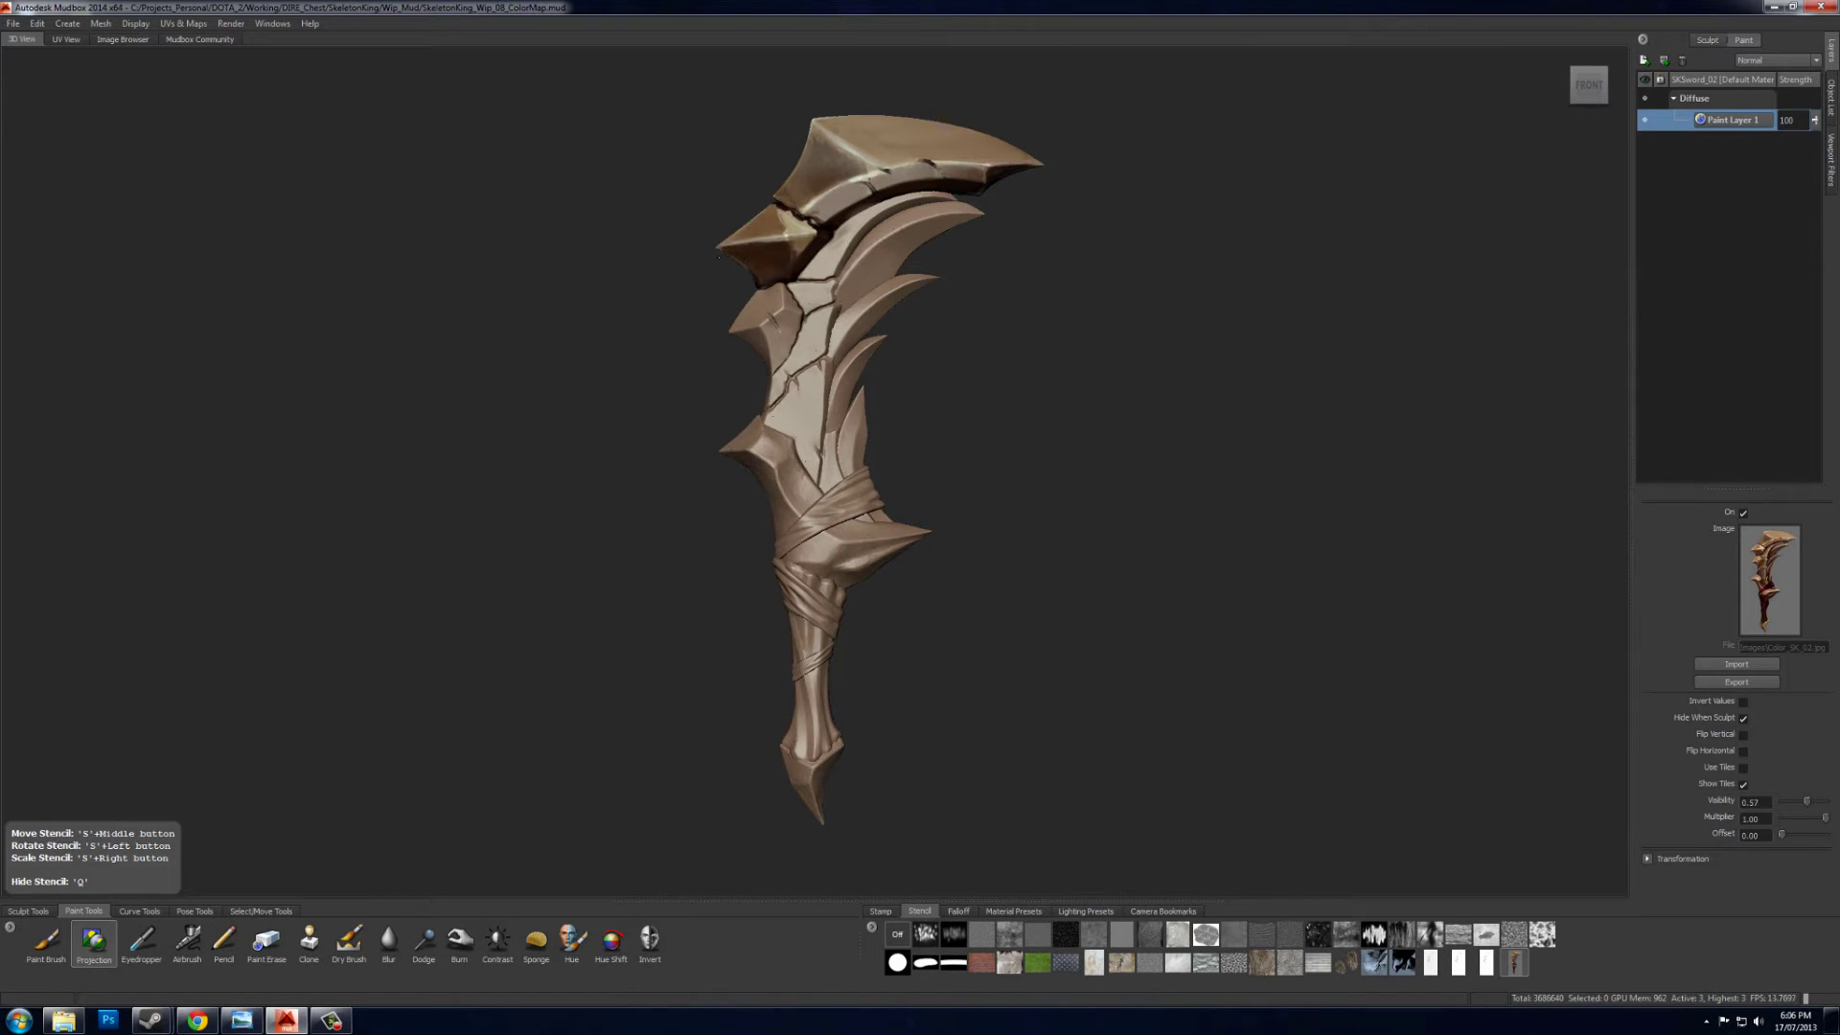
pyautogui.moveTo(849, 215)
pyautogui.mouseDown()
pyautogui.moveTo(883, 213)
pyautogui.moveTo(809, 291)
pyautogui.moveTo(982, 213)
pyautogui.moveTo(950, 217)
pyautogui.moveTo(811, 376)
pyautogui.moveTo(817, 330)
pyautogui.moveTo(805, 343)
pyautogui.mouseUp()
pyautogui.moveTo(806, 279)
pyautogui.mouseDown()
pyautogui.moveTo(740, 331)
pyautogui.moveTo(783, 346)
pyautogui.moveTo(805, 508)
pyautogui.mouseUp()
pyautogui.moveTo(817, 397); pyautogui.dragTo(846, 320)
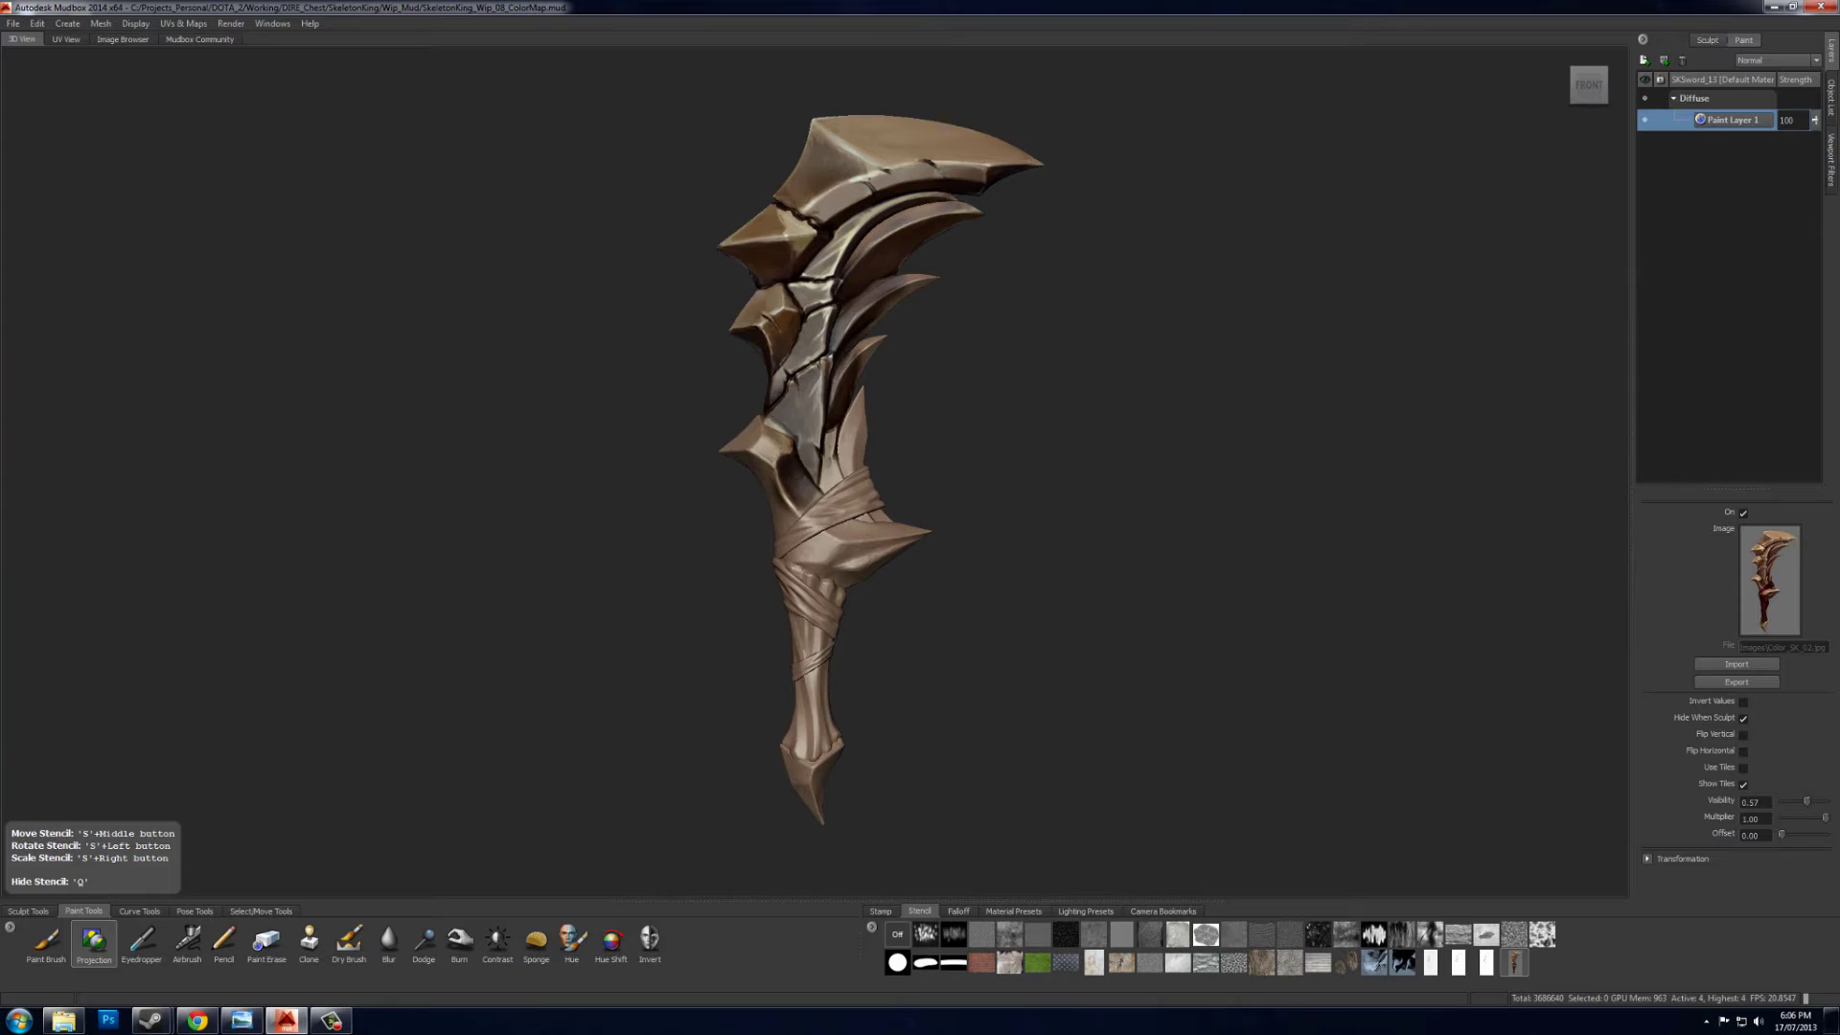
# - Project the concept colours onto the lower spike, curved side blades, wraps, guard, handle and pommel
pyautogui.press('q')
pyautogui.press('q')
pyautogui.moveTo(760, 432)
pyautogui.mouseDown()
pyautogui.moveTo(728, 454)
pyautogui.moveTo(787, 541)
pyautogui.moveTo(866, 485)
pyautogui.moveTo(852, 422)
pyautogui.moveTo(832, 469)
pyautogui.mouseUp()
pyautogui.moveTo(880, 341); pyautogui.dragTo(849, 388)
pyautogui.moveTo(922, 281)
pyautogui.mouseDown()
pyautogui.moveTo(902, 295)
pyautogui.moveTo(894, 256)
pyautogui.moveTo(960, 209)
pyautogui.mouseUp()
pyautogui.moveTo(916, 535)
pyautogui.mouseDown()
pyautogui.moveTo(797, 572)
pyautogui.moveTo(805, 815)
pyautogui.moveTo(829, 758)
pyautogui.mouseUp()
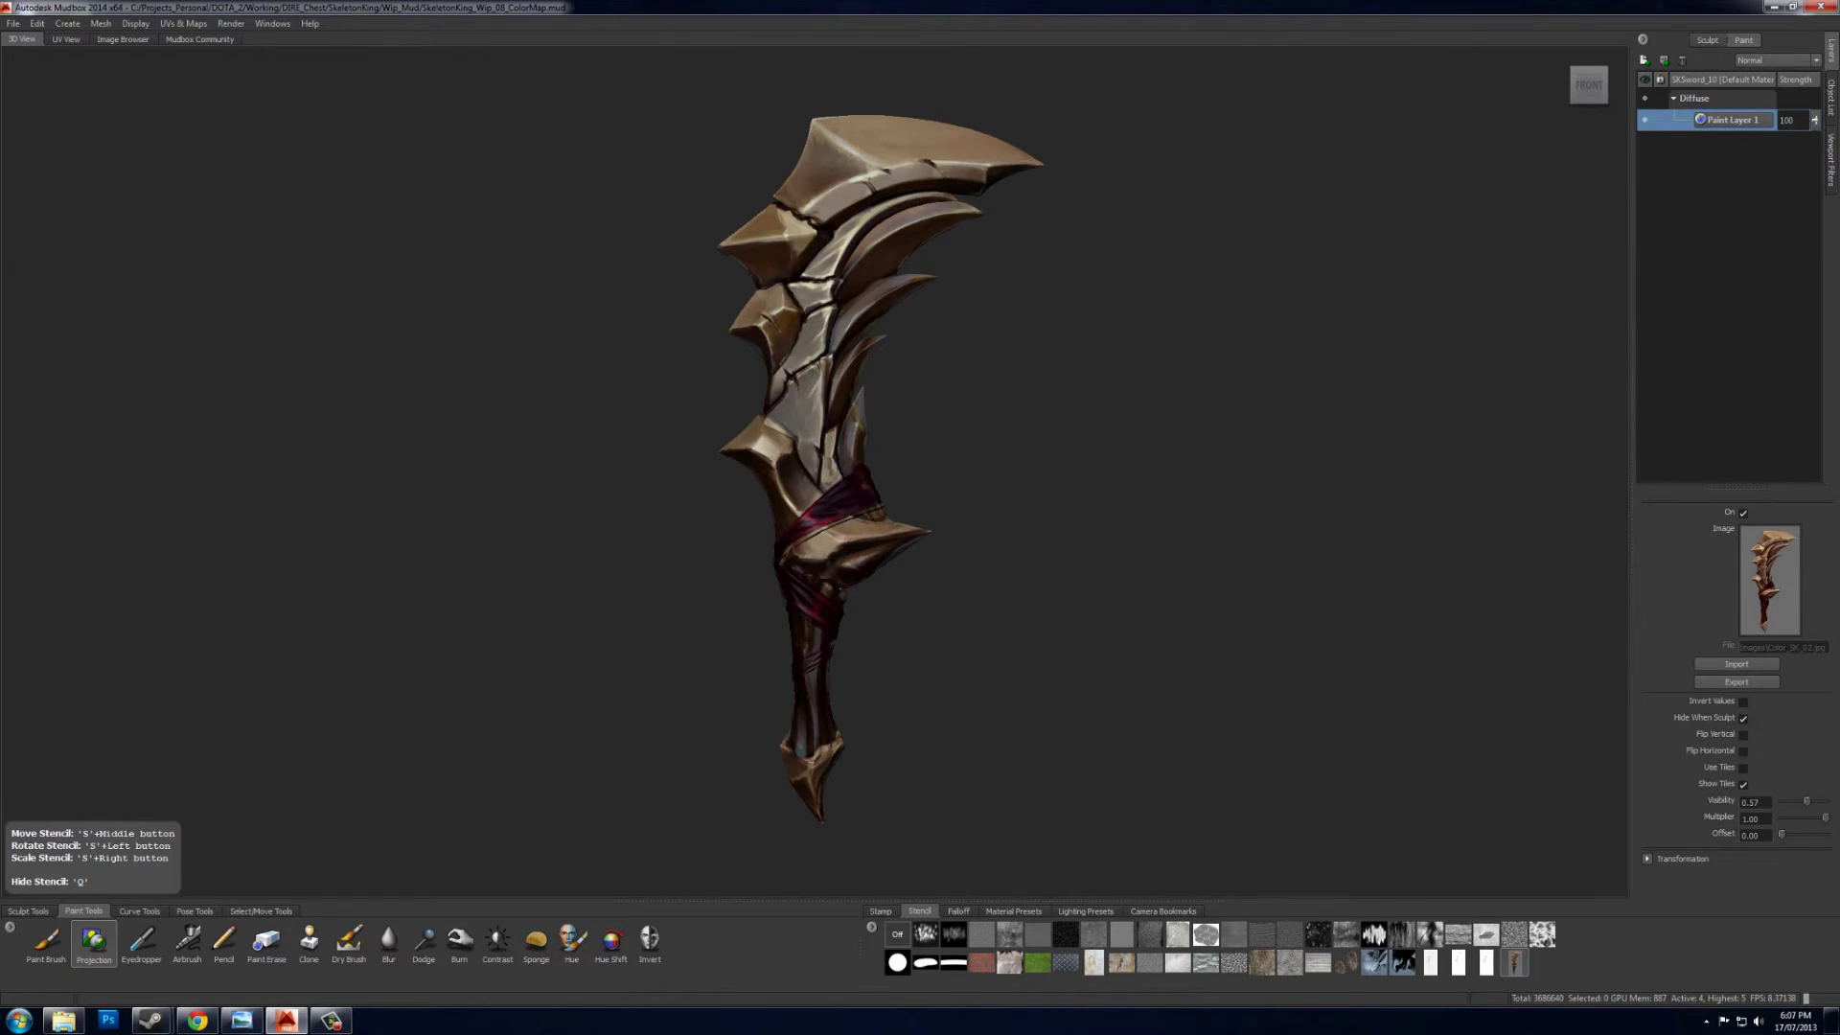
pyautogui.moveTo(847, 571)
pyautogui.mouseDown()
pyautogui.moveTo(832, 626)
pyautogui.moveTo(851, 412)
pyautogui.mouseUp()
pyautogui.moveTo(853, 267); pyautogui.dragTo(905, 219)
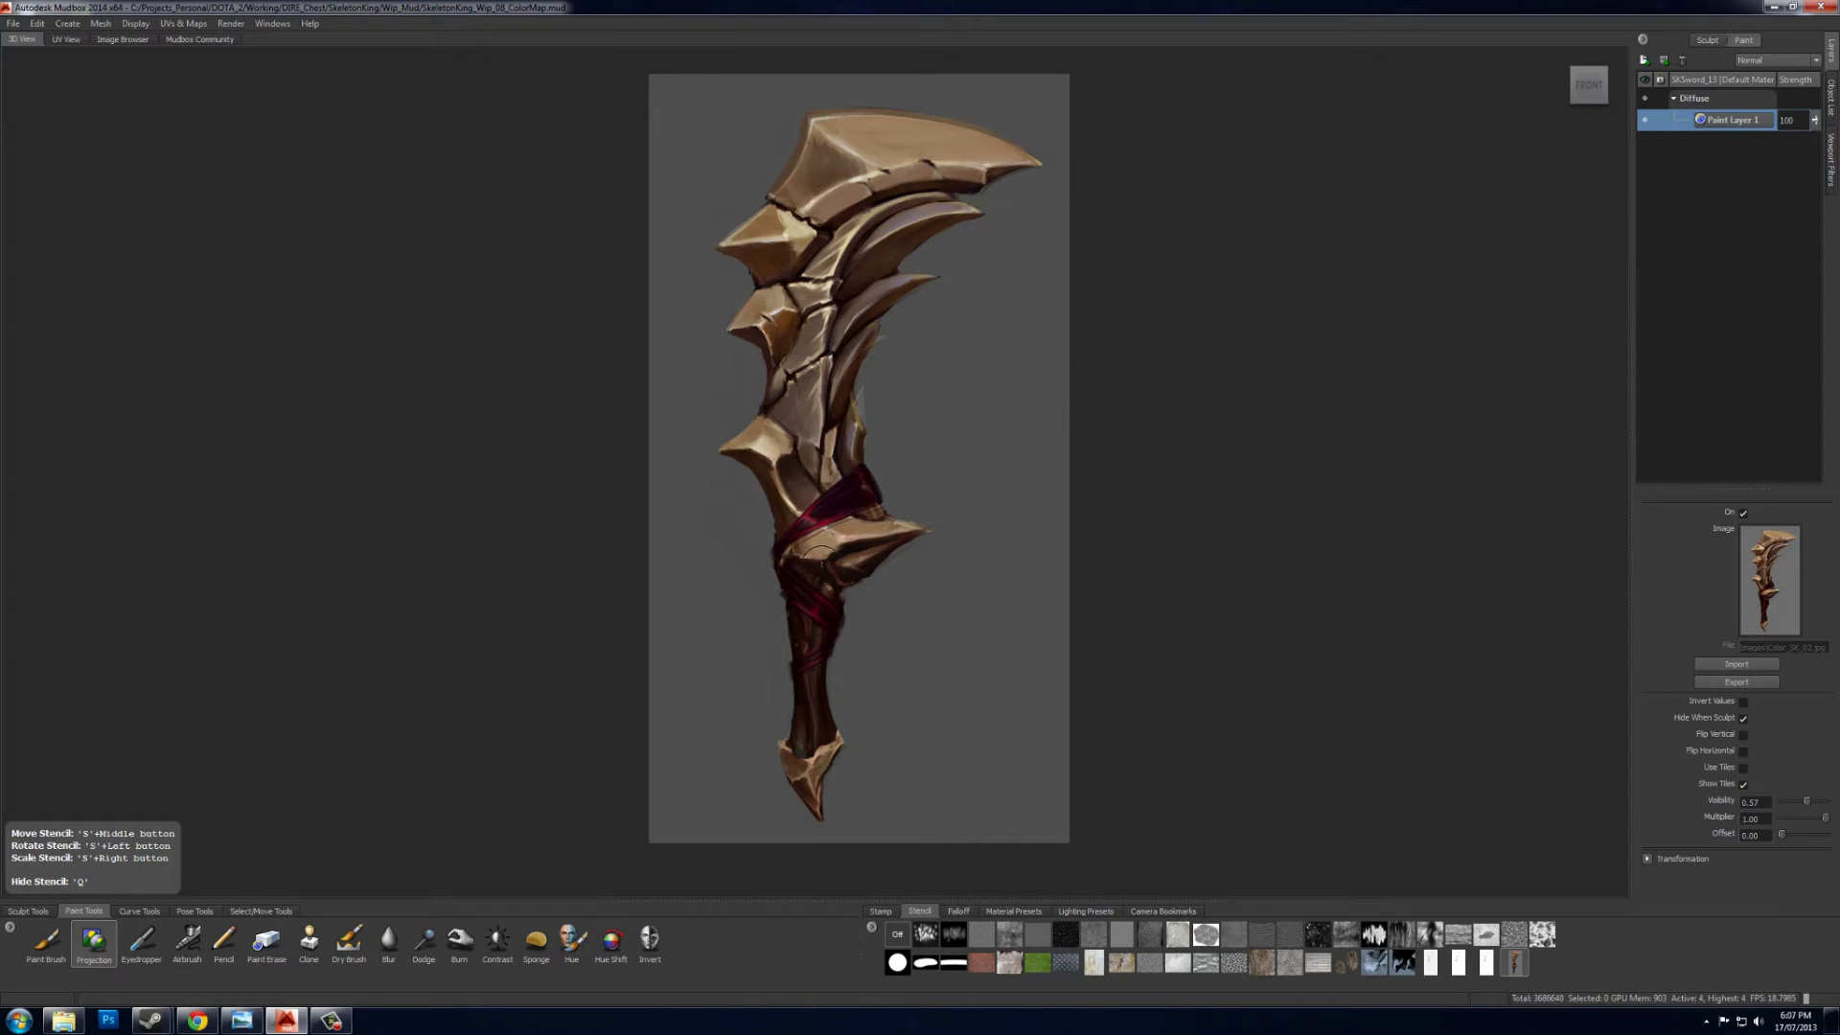
# - Hide the stencil and switch the sword to flat lighting to inspect the projected colours at the blade's edges
pyautogui.press('q')
pyautogui.moveTo(905, 481)
pyautogui.keyDown('alt'); pyautogui.mouseDown()
pyautogui.moveTo(980, 495)
pyautogui.moveTo(966, 487)
pyautogui.mouseUp(); pyautogui.keyUp('alt')
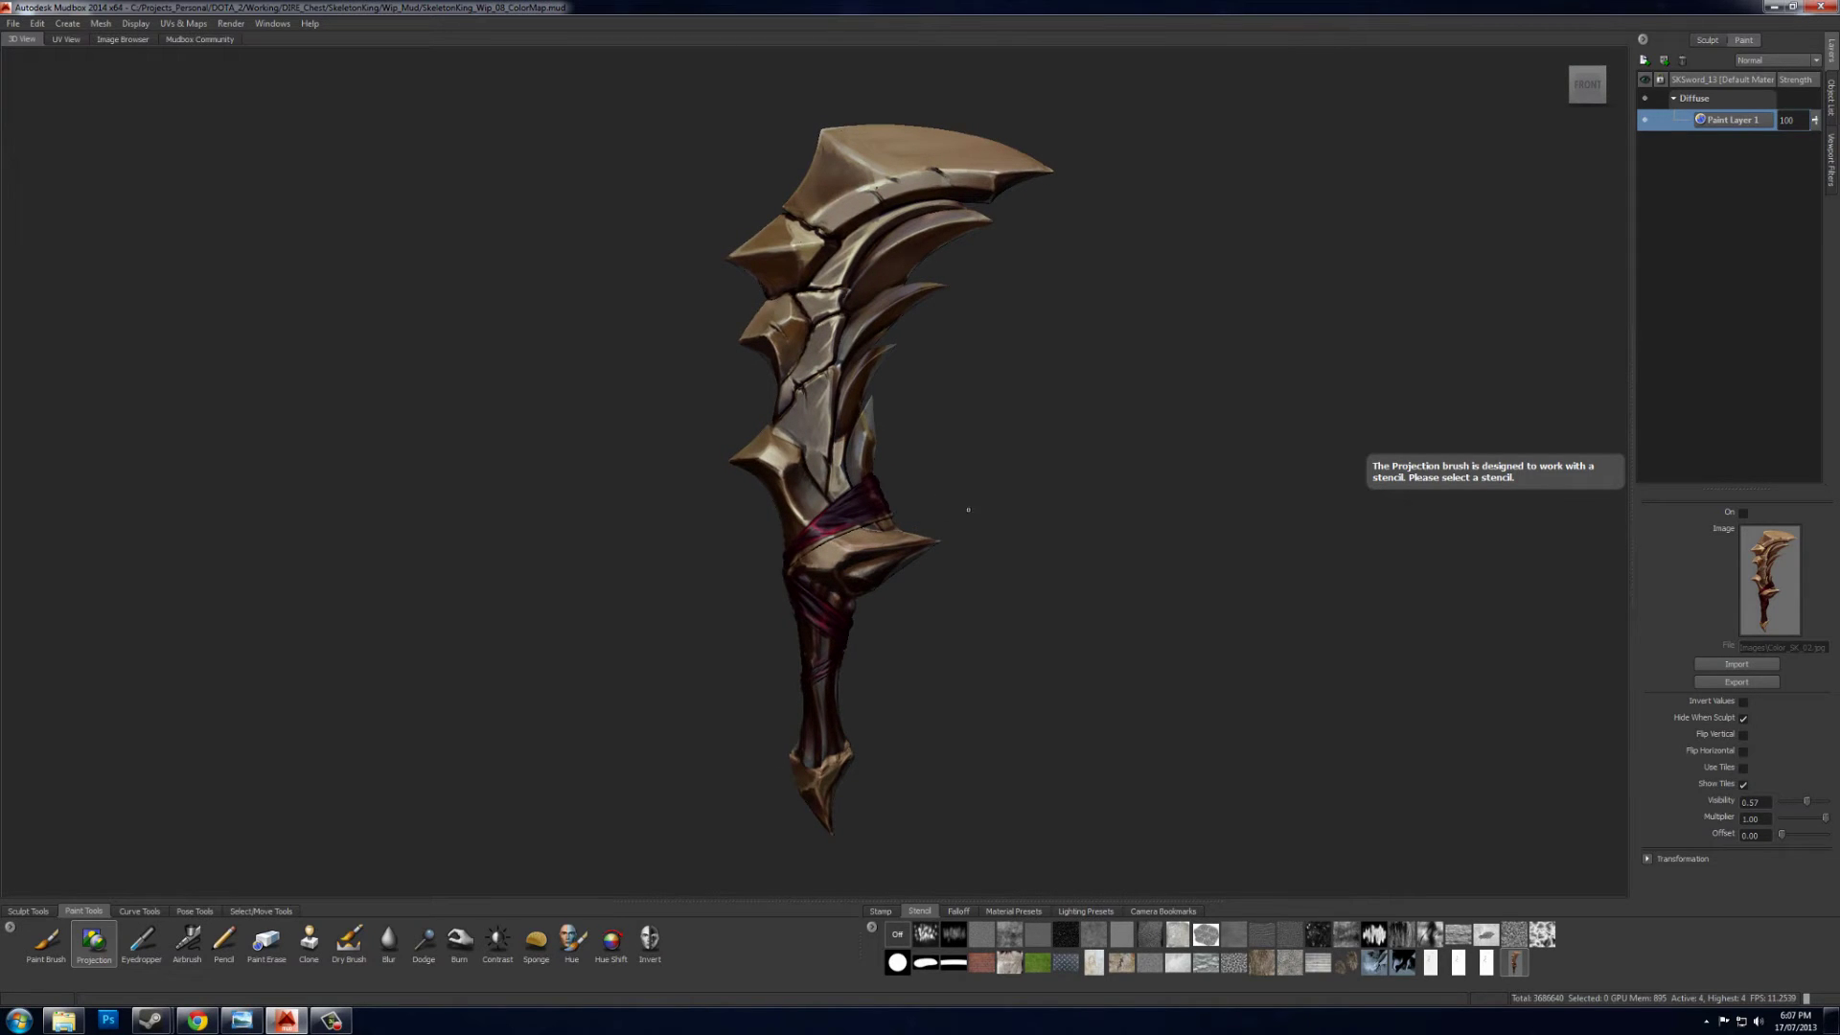
pyautogui.press('u')
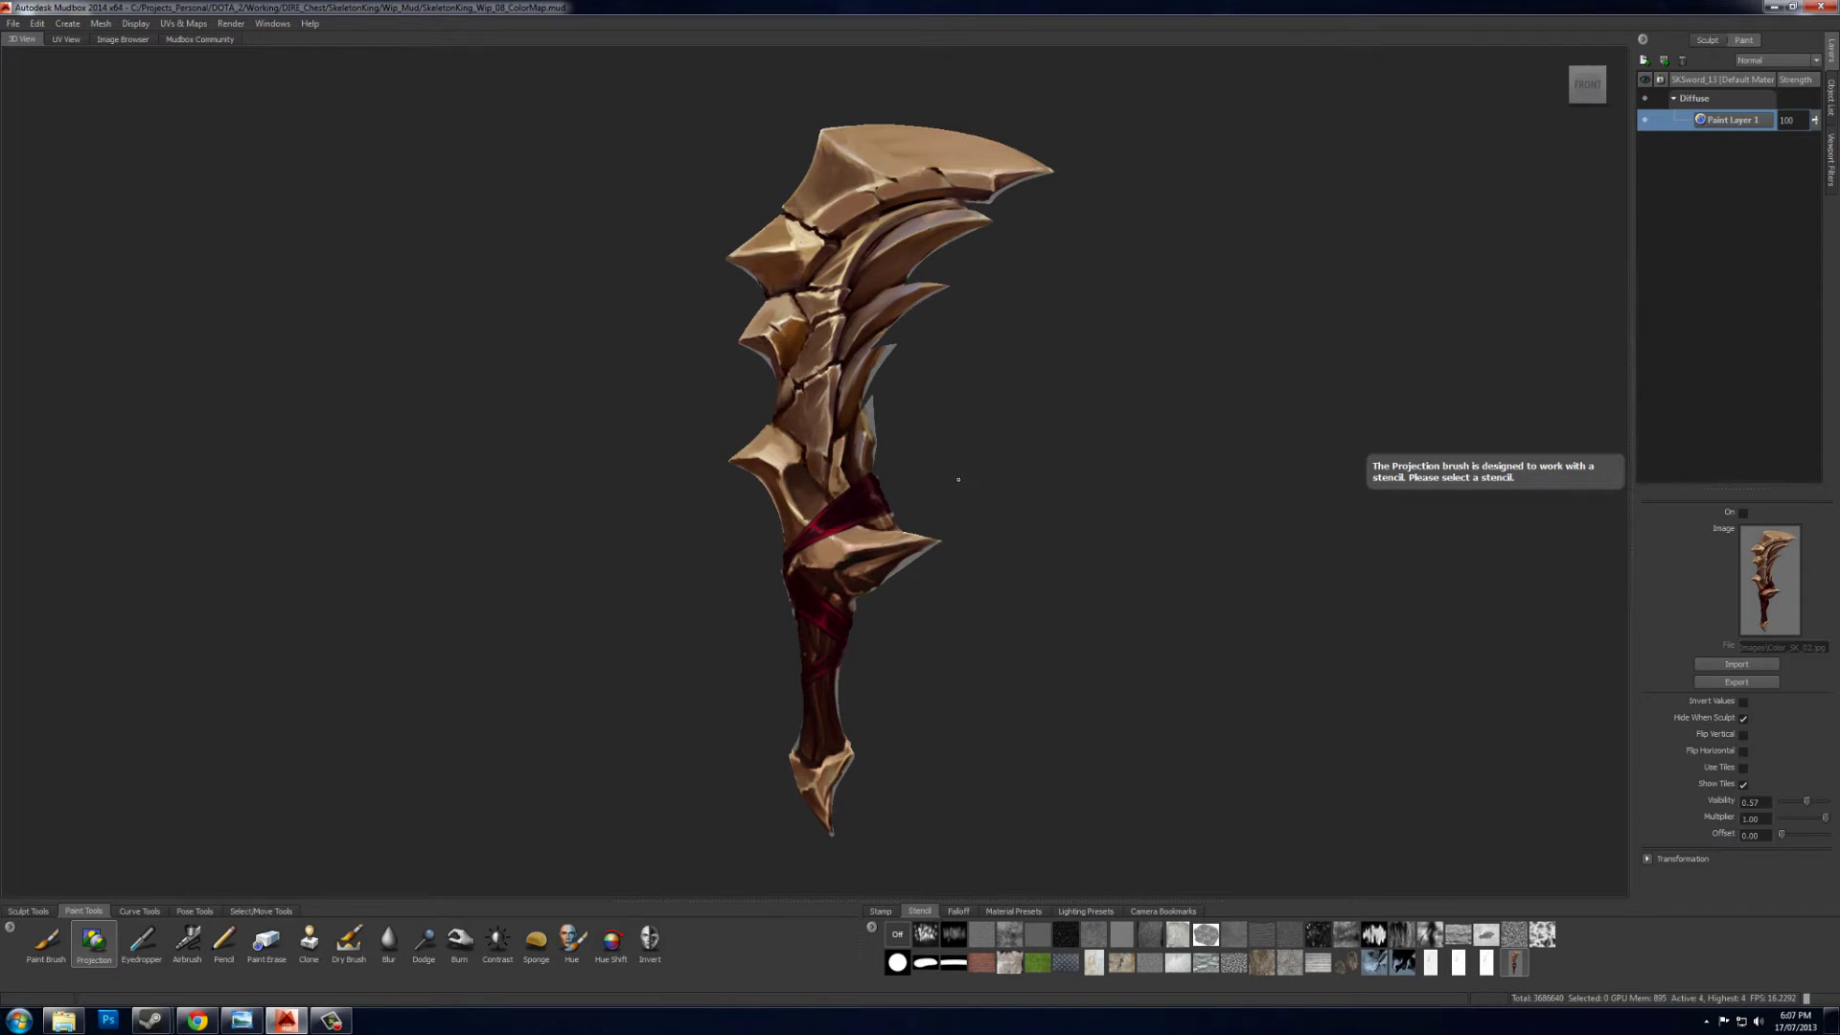
pyautogui.keyDown('alt'); pyautogui.moveTo(928, 496); pyautogui.dragTo(714, 478); pyautogui.keyUp('alt')
pyautogui.keyDown('alt'); pyautogui.moveTo(714, 477); pyautogui.dragTo(834, 529, button='right'); pyautogui.keyUp('alt')
pyautogui.keyDown('alt'); pyautogui.moveTo(834, 529); pyautogui.dragTo(911, 485); pyautogui.keyUp('alt')
# - Sample a brown from the upper side blade with the Eyedropper and paint its bare edge using the Paint Brush at size 16.53
pyautogui.click(146, 947)
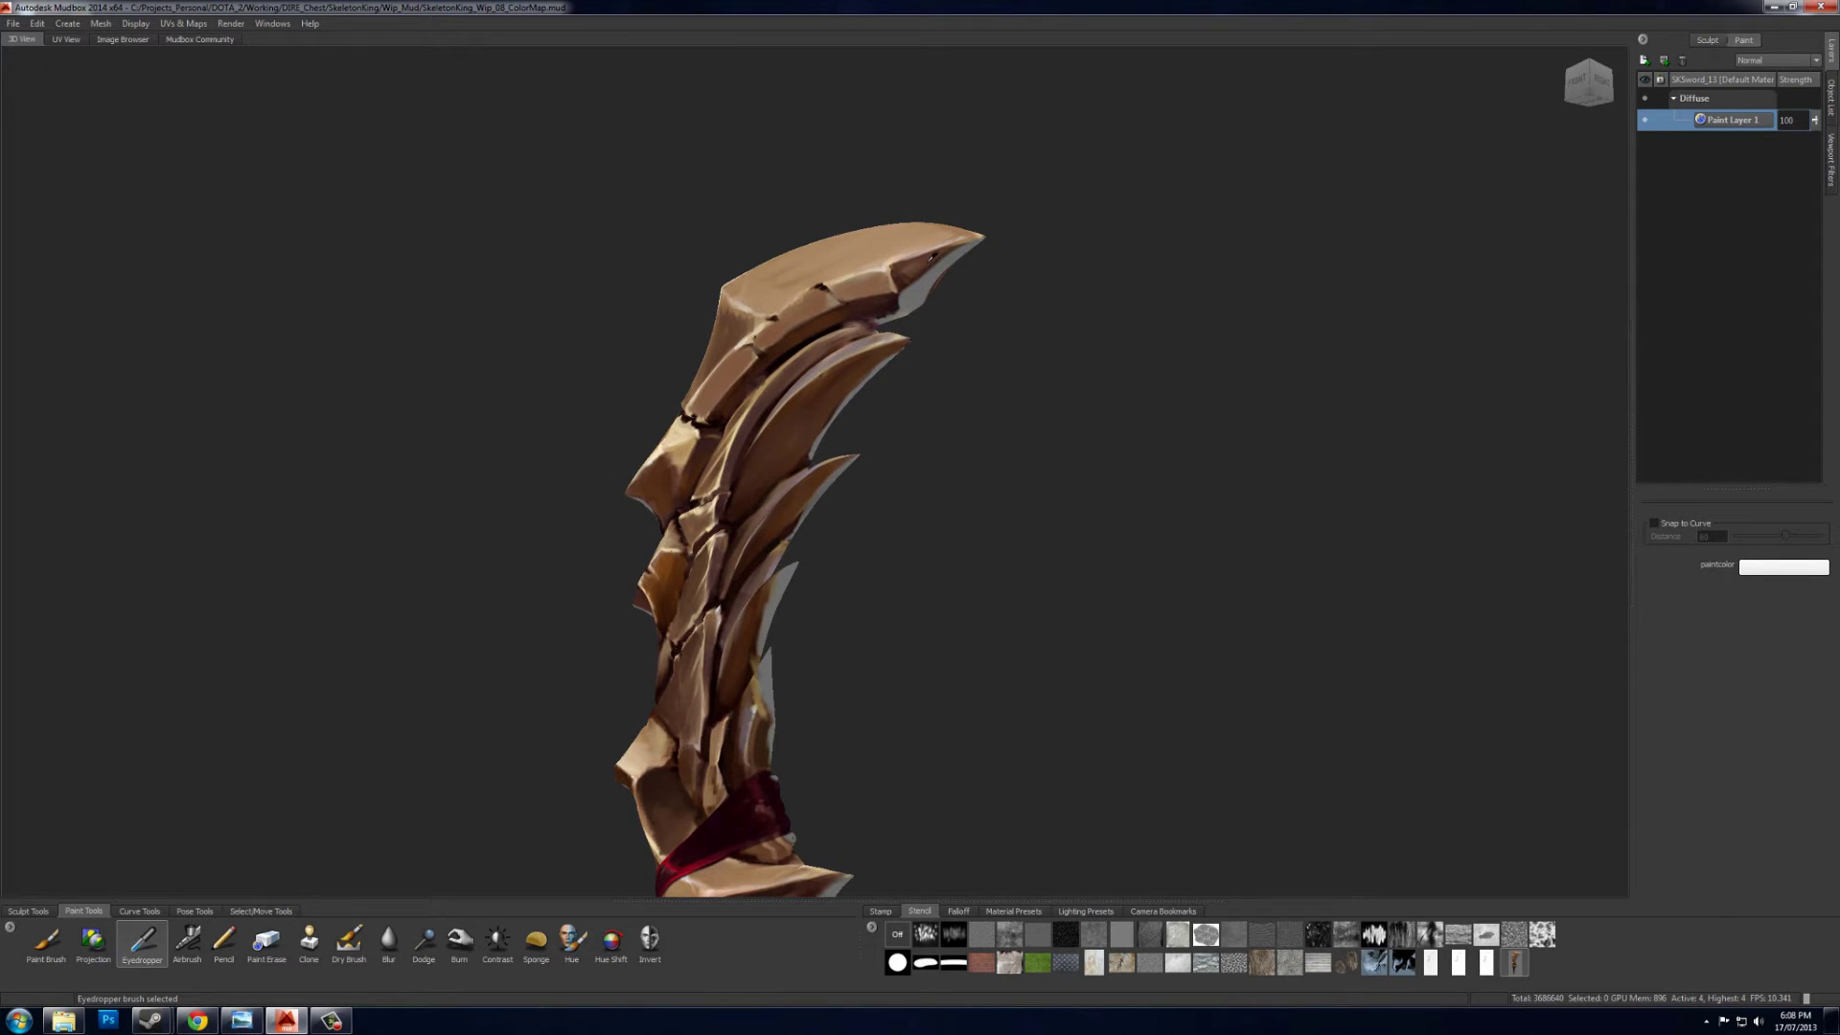
pyautogui.press('2')
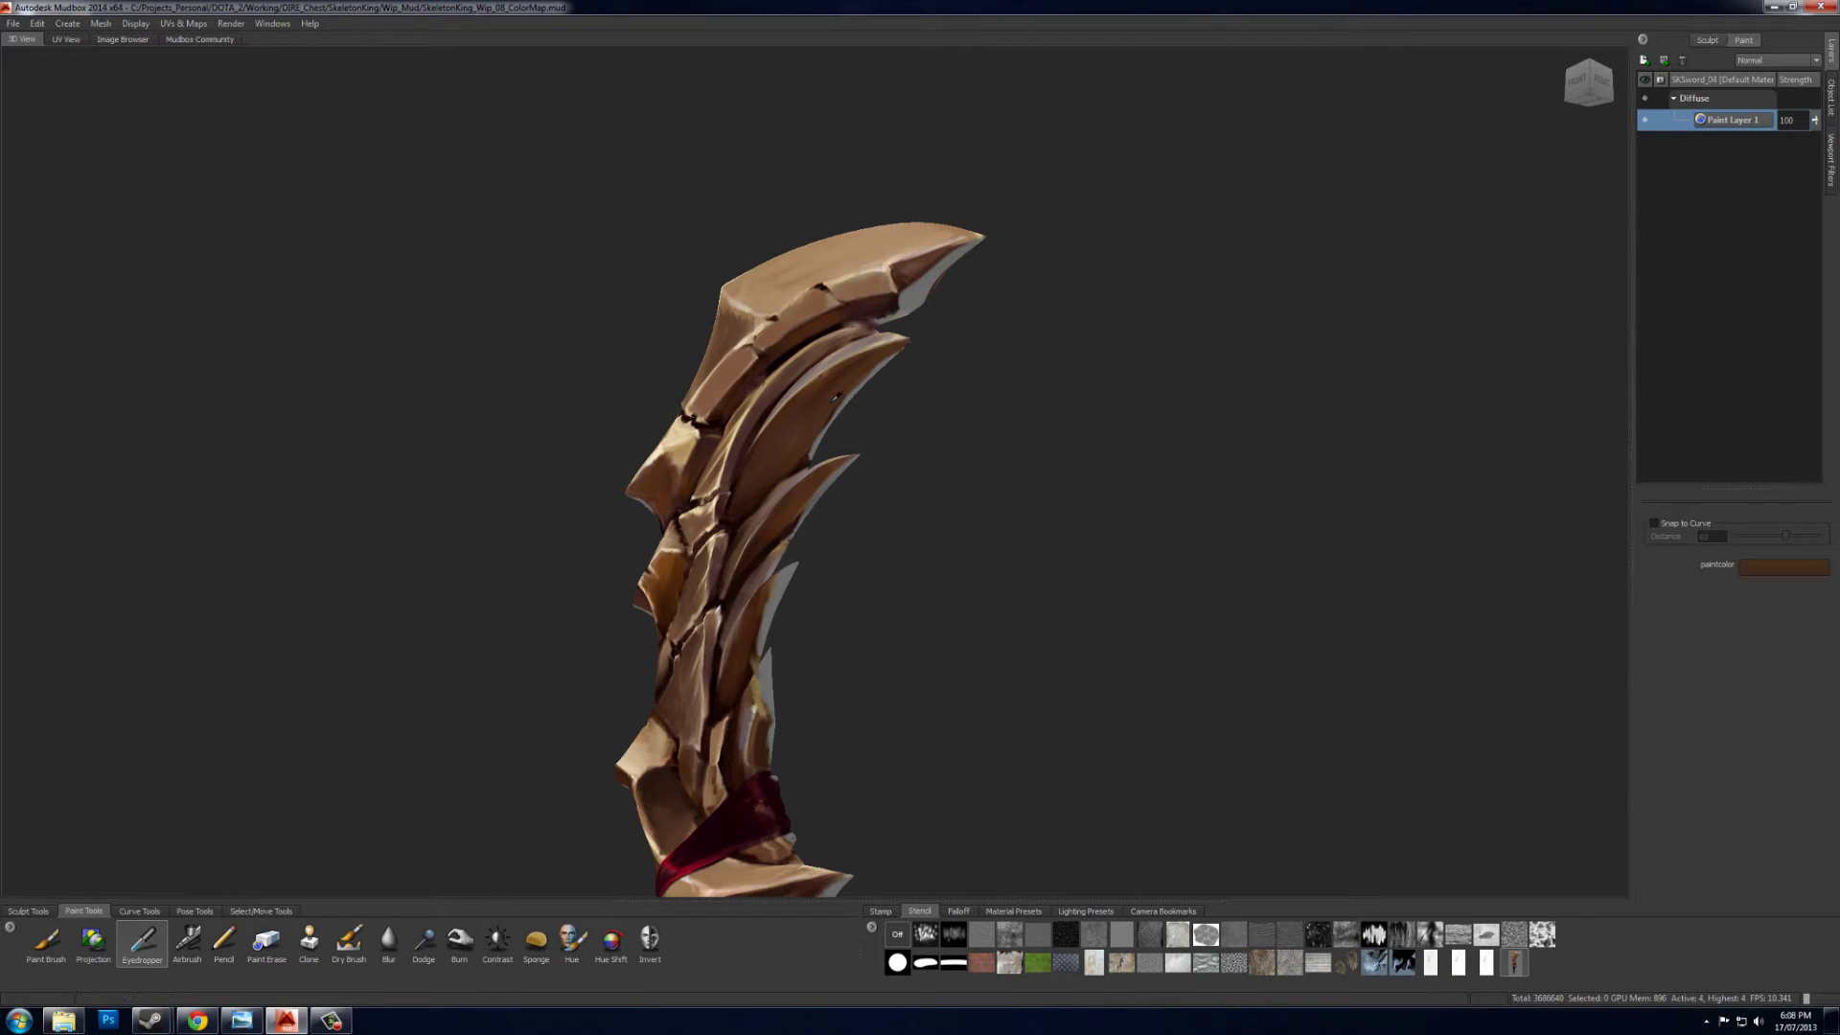
pyautogui.press('[')
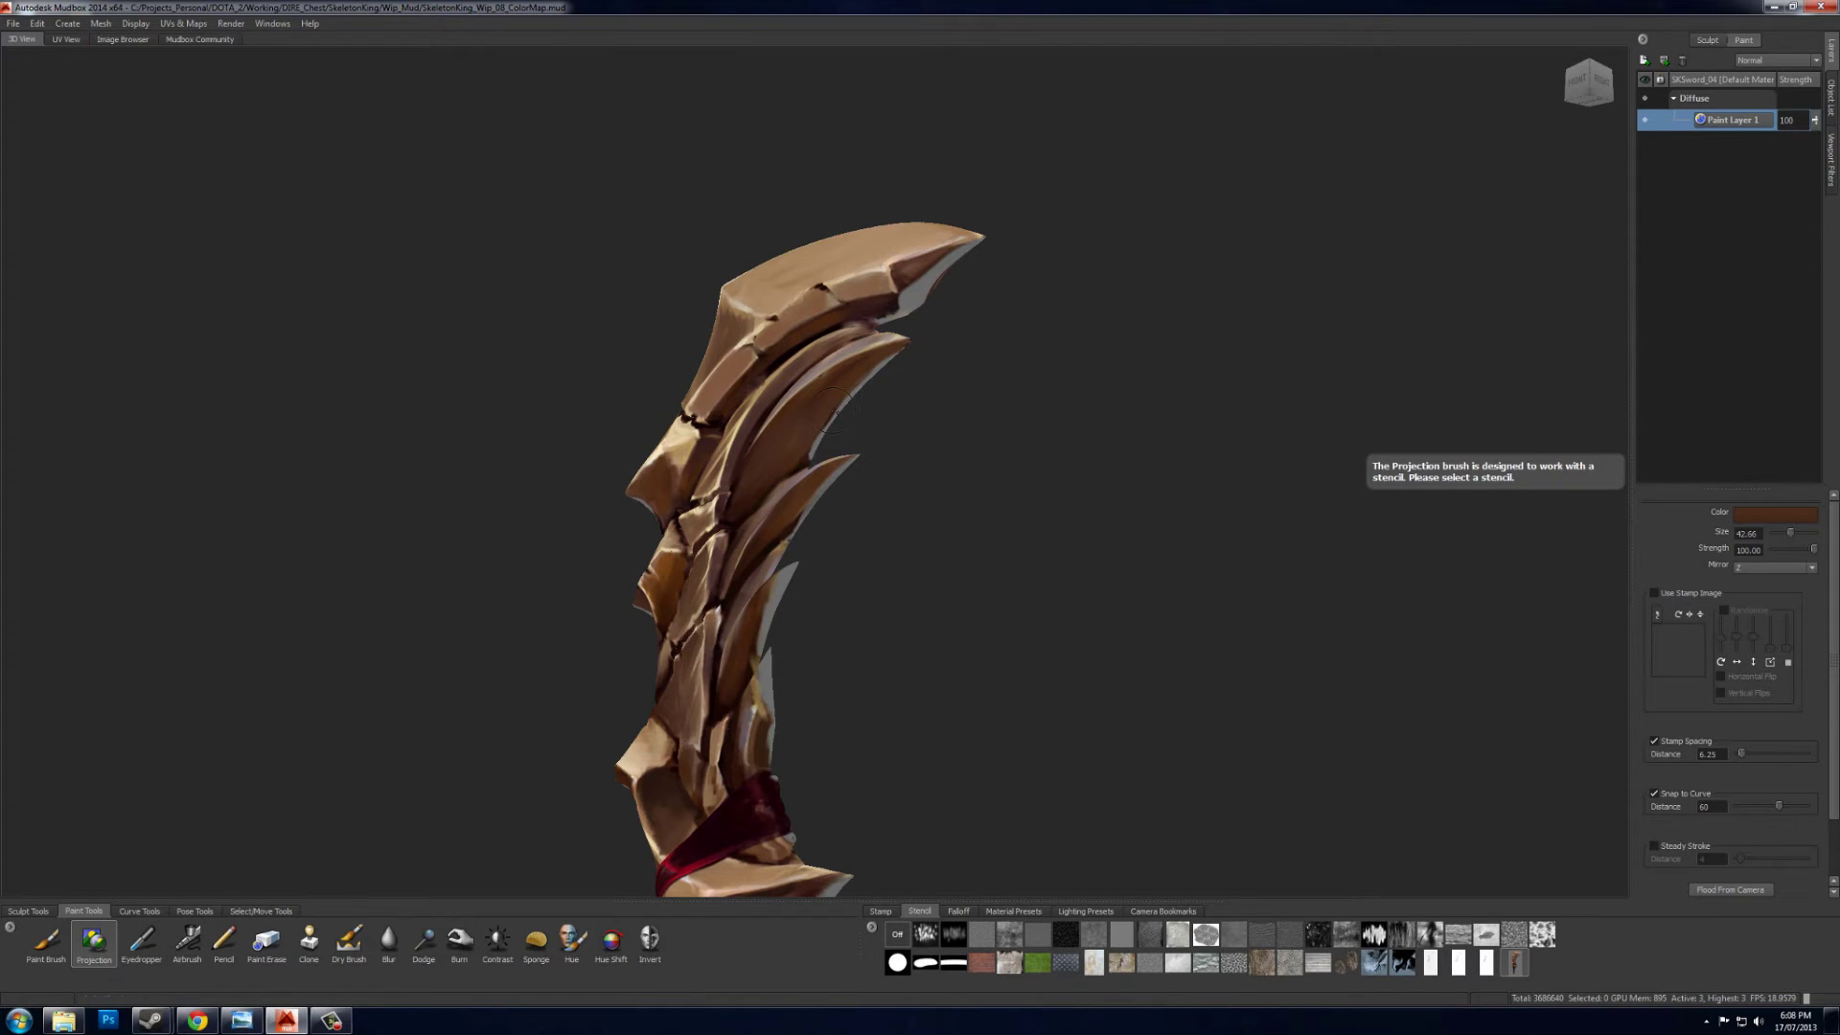
pyautogui.click(46, 941)
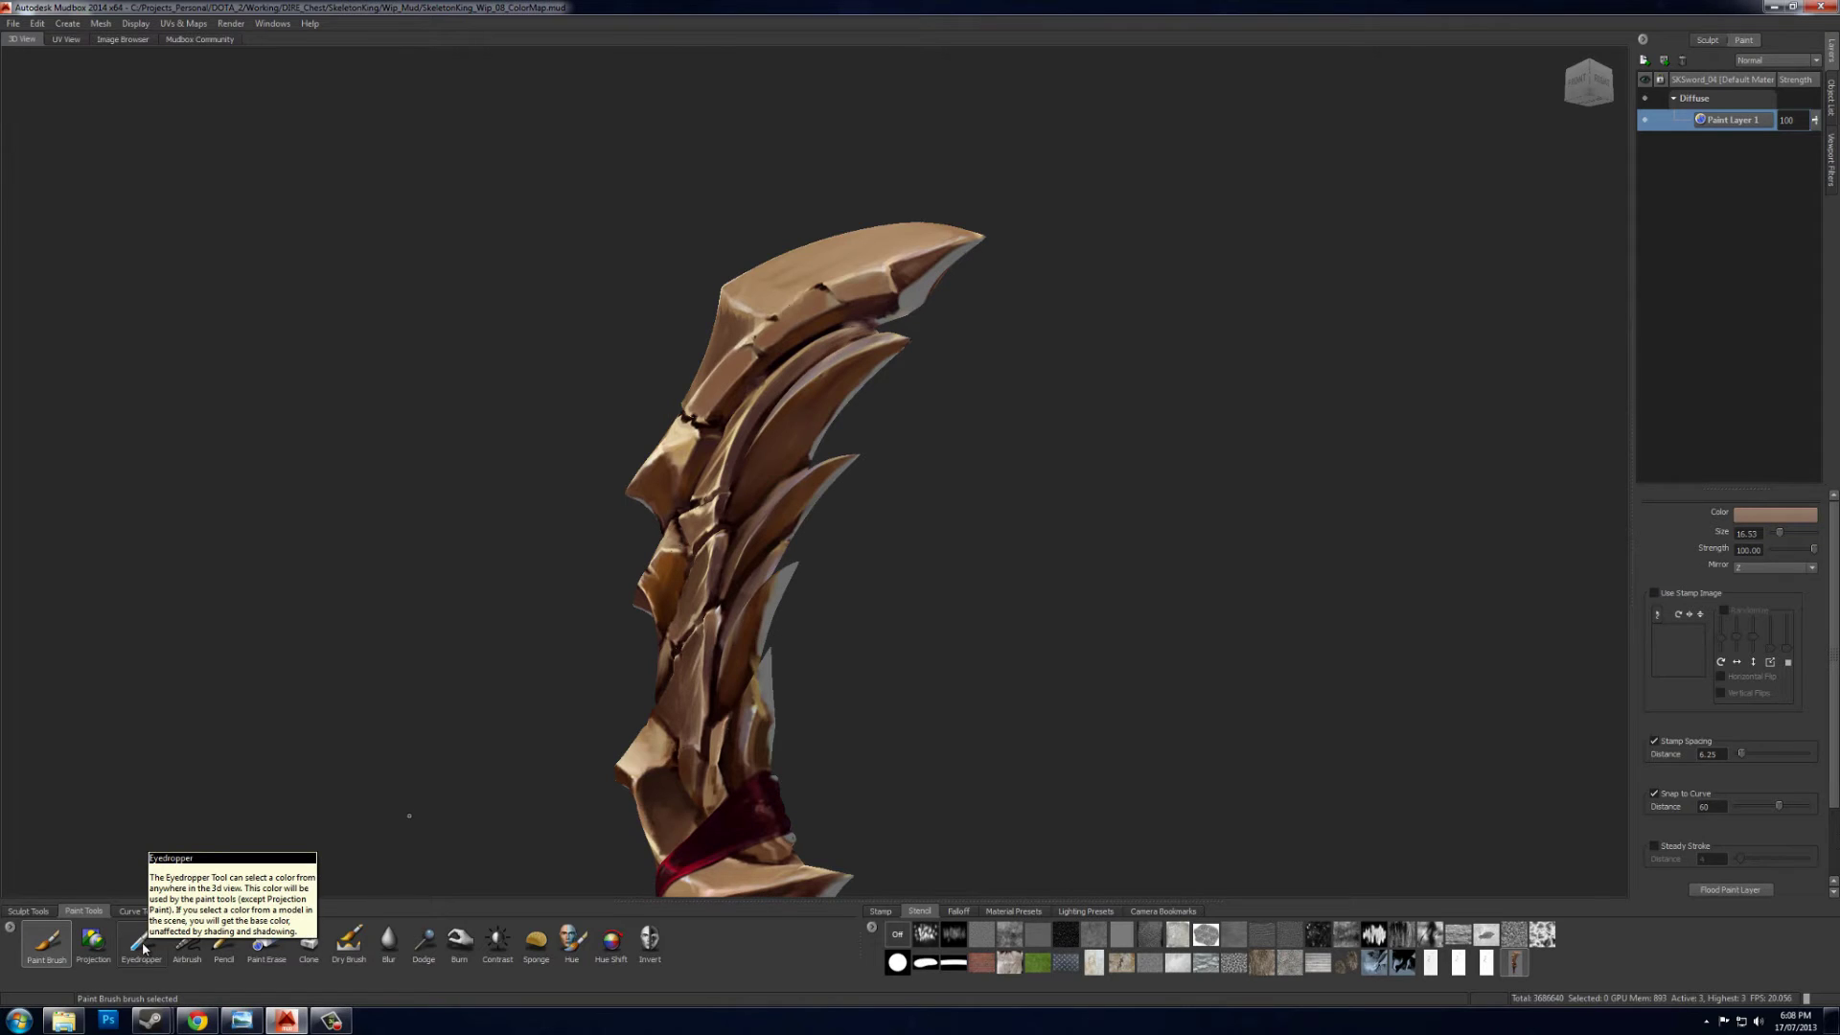
pyautogui.click(141, 944)
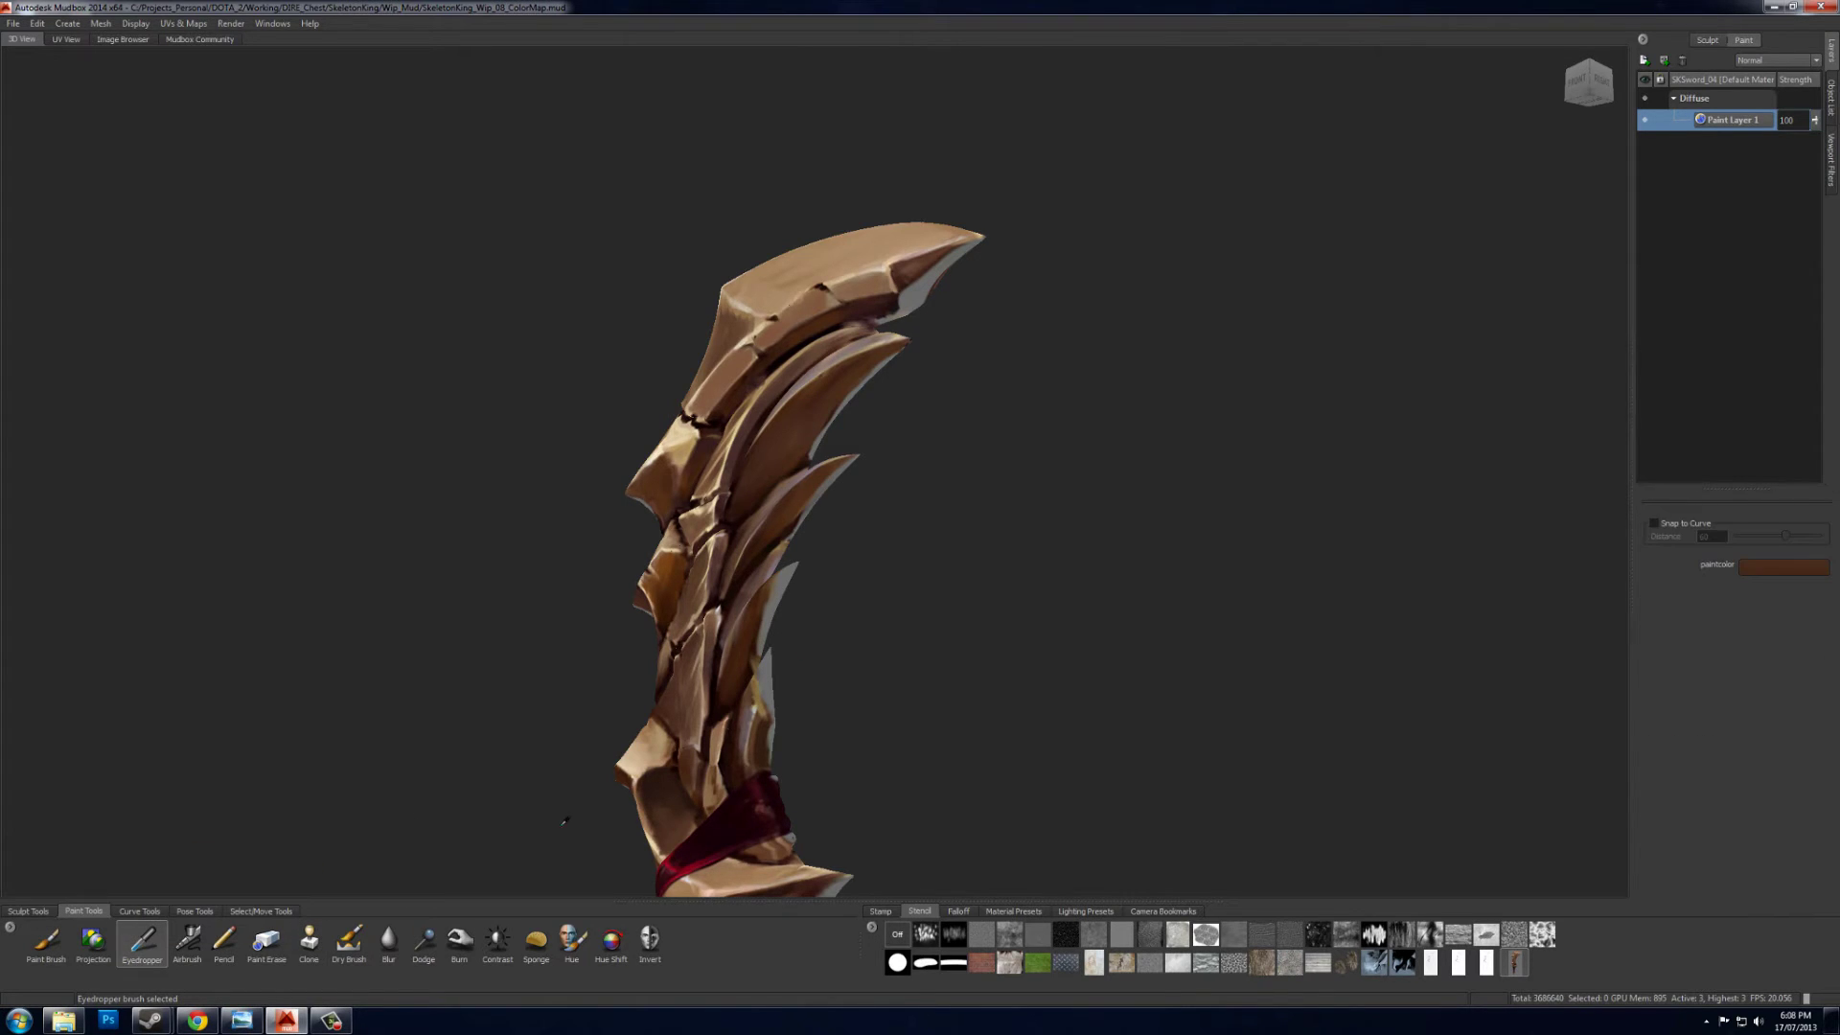
pyautogui.click(833, 402)
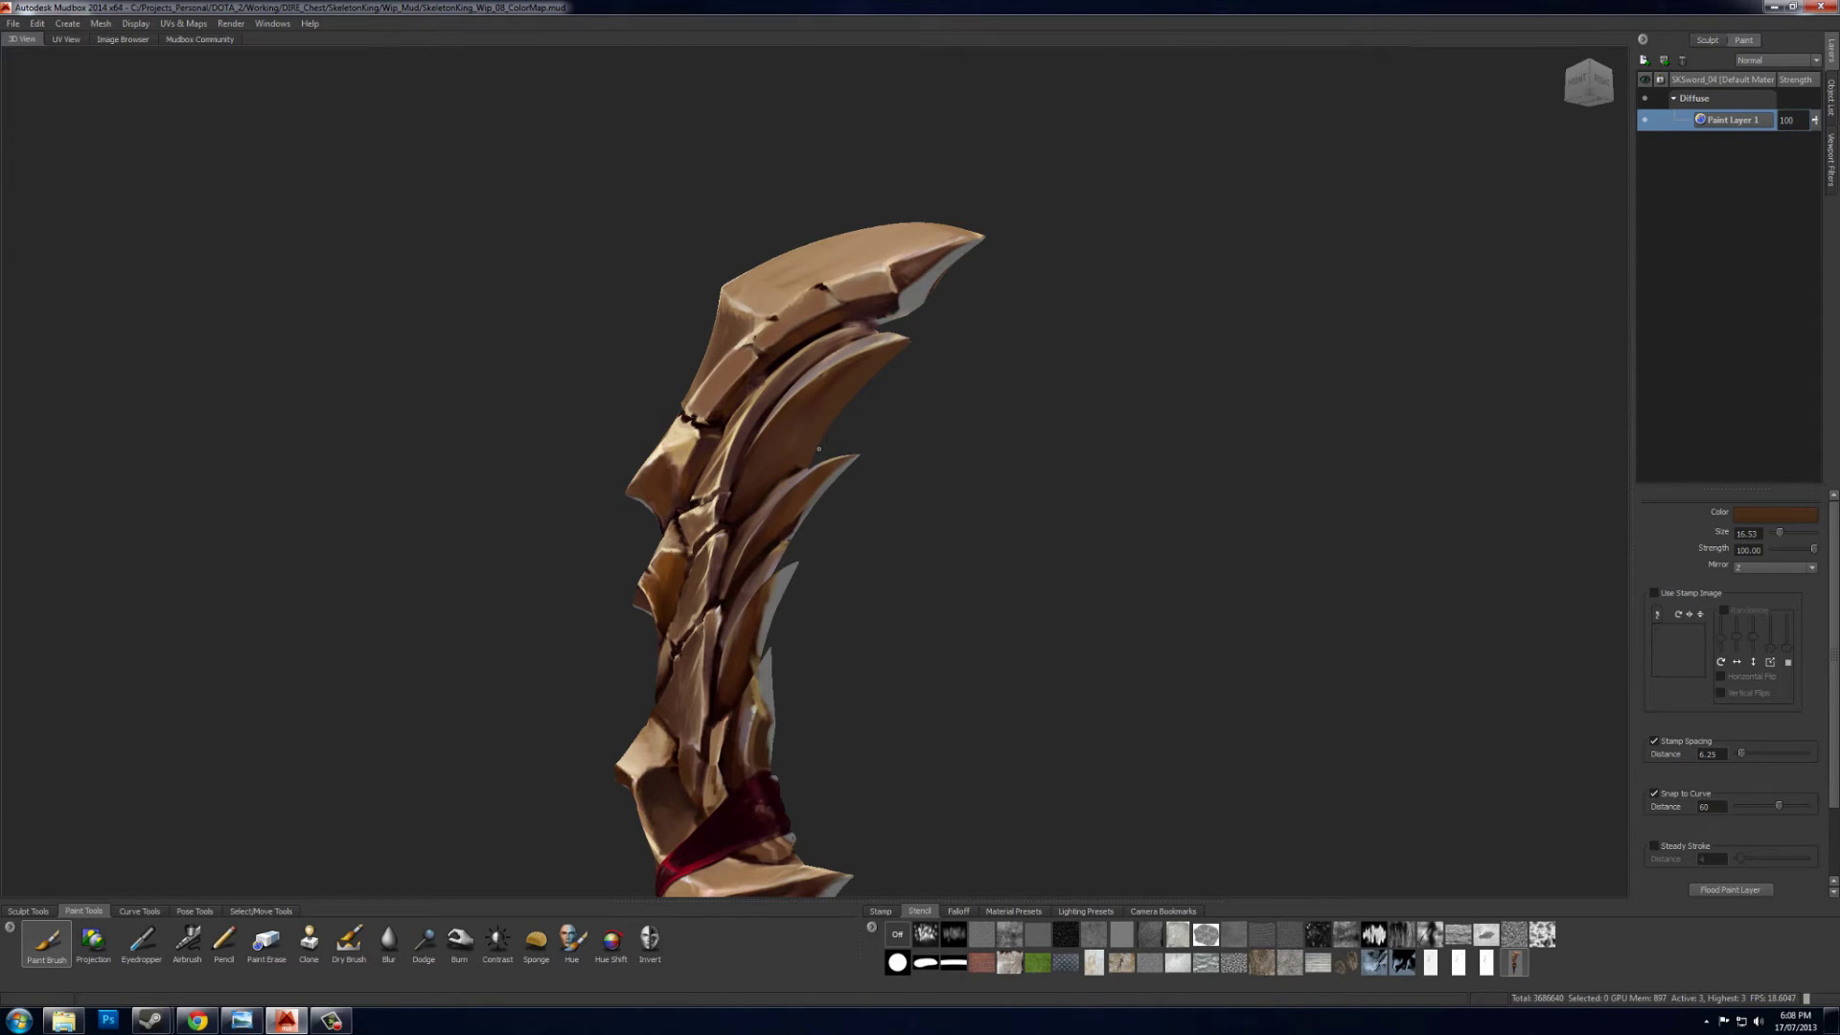
# - Examine the paint coverage along the edges of the blade's spikes and side blades up close
pyautogui.keyDown('alt'); pyautogui.moveTo(930, 462); pyautogui.dragTo(1058, 441); pyautogui.keyUp('alt')
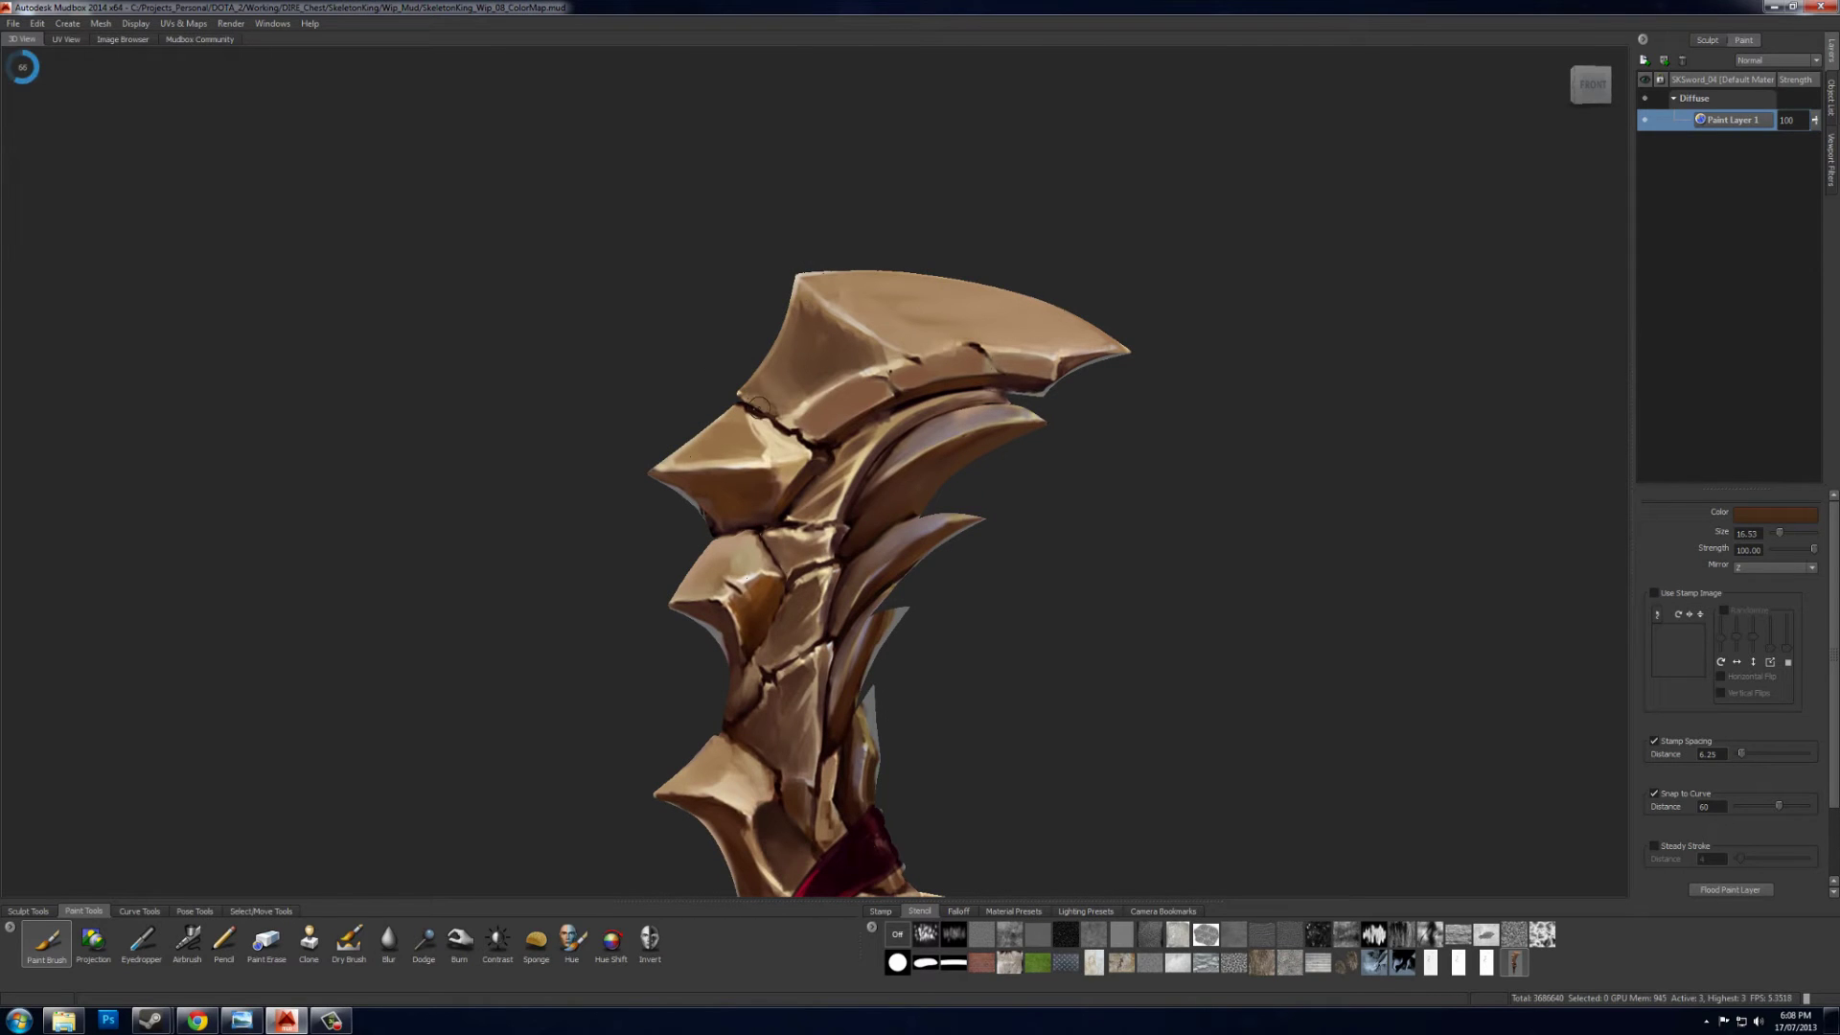
pyautogui.moveTo(800, 416)
pyautogui.keyDown('alt'); pyautogui.mouseDown(button='middle')
pyautogui.moveTo(782, 445)
pyautogui.moveTo(734, 439)
pyautogui.mouseUp(button='middle'); pyautogui.keyUp('alt')
pyautogui.keyDown('alt'); pyautogui.moveTo(734, 438); pyautogui.dragTo(863, 441, button='right'); pyautogui.keyUp('alt')
pyautogui.keyDown('alt'); pyautogui.moveTo(807, 585); pyautogui.dragTo(797, 458); pyautogui.keyUp('alt')
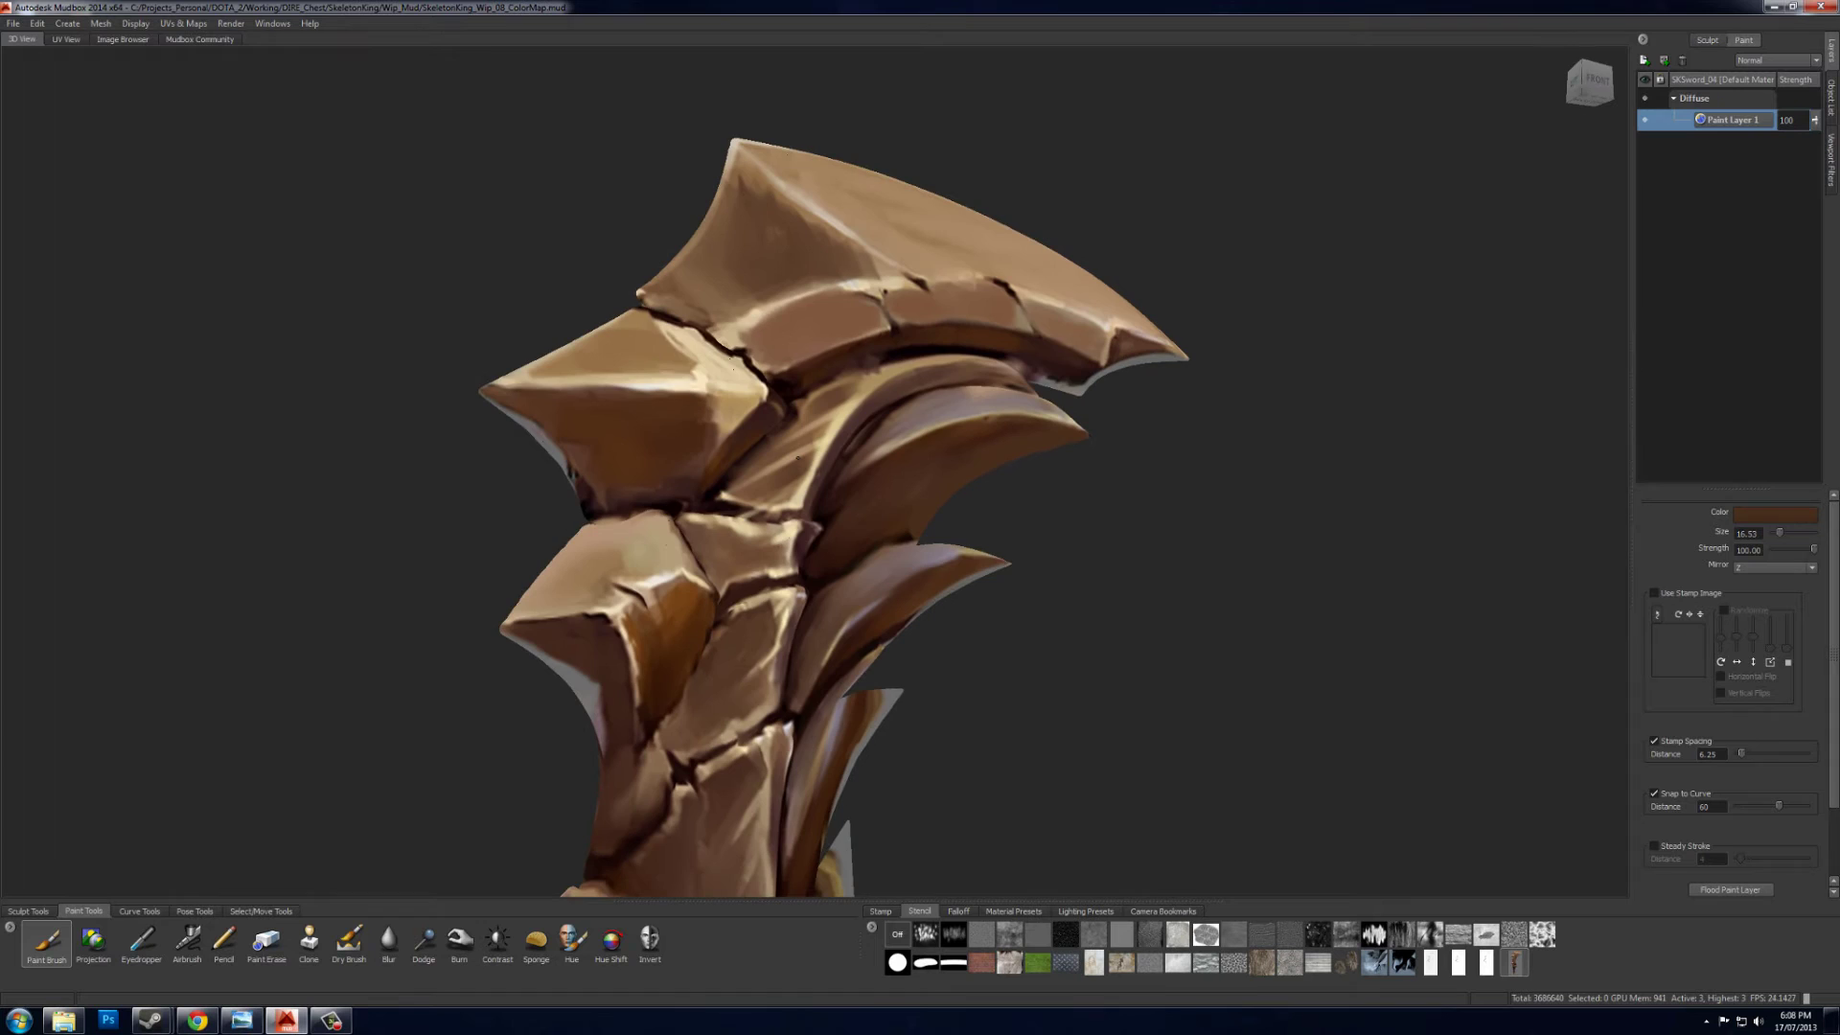
pyautogui.keyDown('alt'); pyautogui.moveTo(778, 599); pyautogui.dragTo(842, 386, button='middle'); pyautogui.keyUp('alt')
pyautogui.keyDown('alt'); pyautogui.moveTo(730, 578); pyautogui.dragTo(686, 583); pyautogui.keyUp('alt')
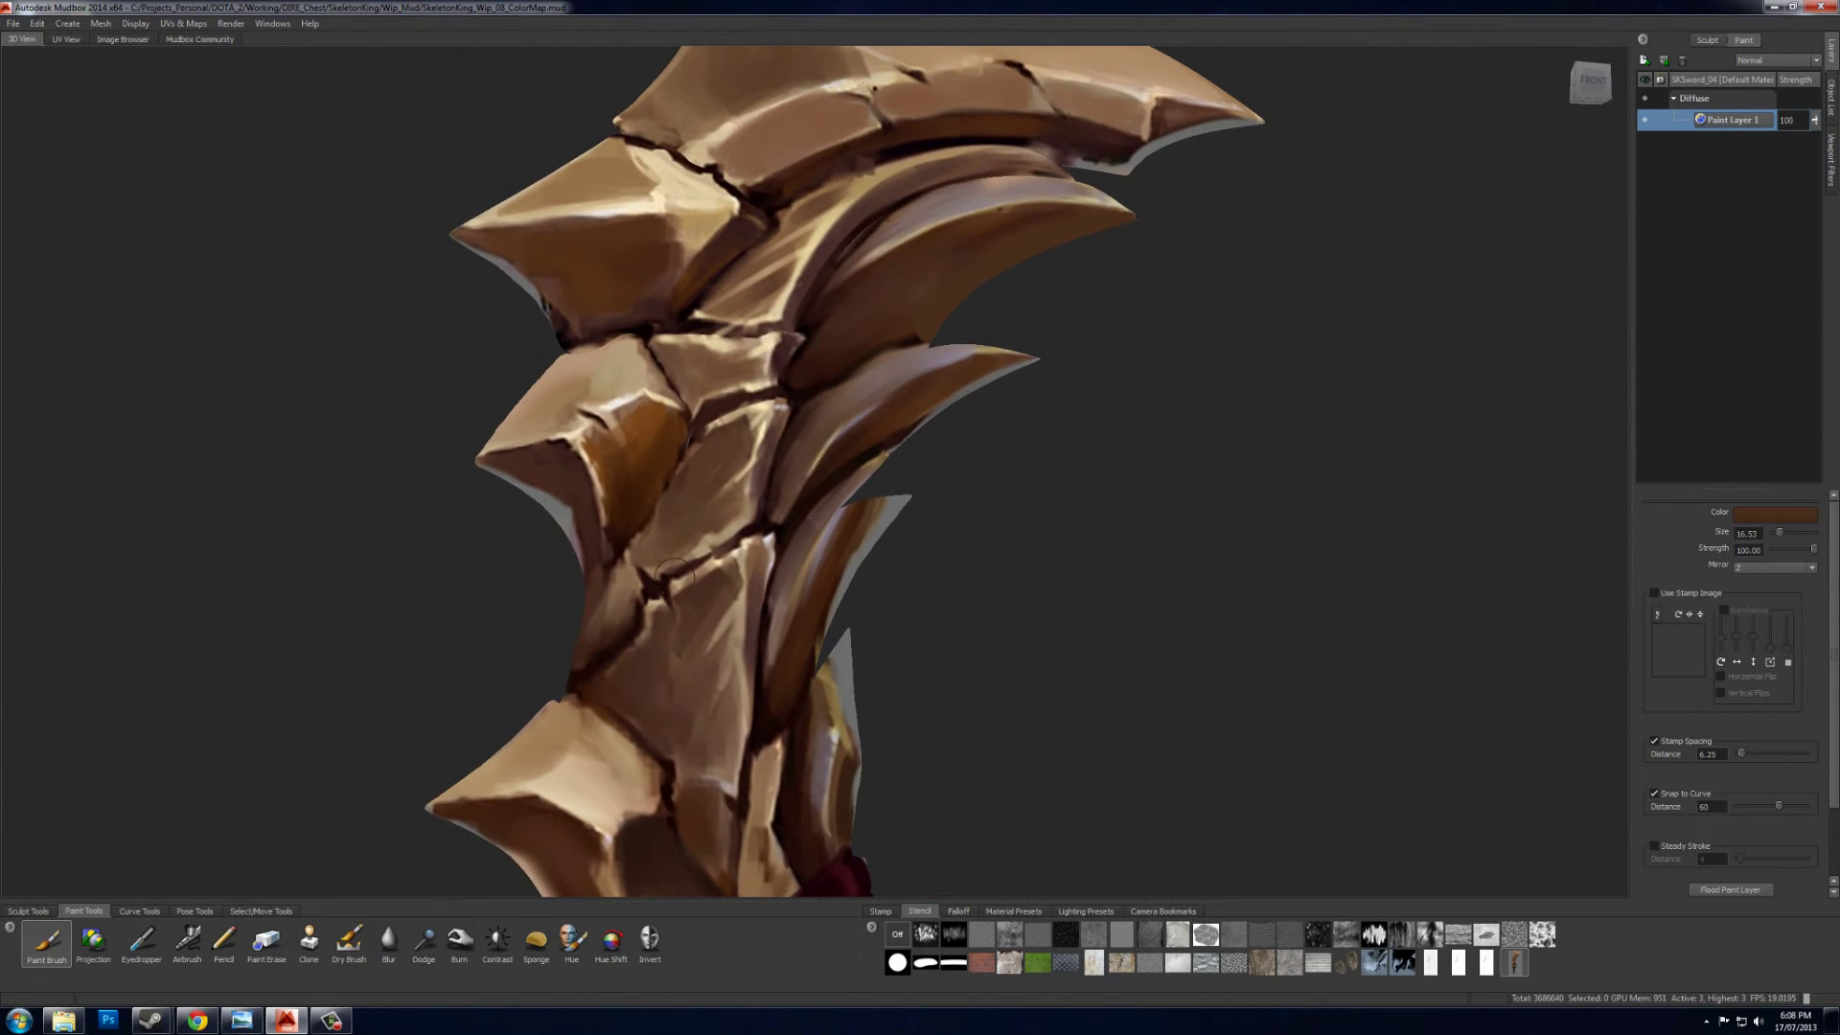
# - Sample a dark brown from the second spike on the blade's back and paint over the bare patch on its underside
pyautogui.moveTo(969, 427)
pyautogui.keyDown('alt'); pyautogui.mouseDown(button='middle')
pyautogui.moveTo(898, 516)
pyautogui.moveTo(1002, 547)
pyautogui.mouseUp(button='middle'); pyautogui.keyUp('alt')
pyautogui.scroll(-1, 937, 518)
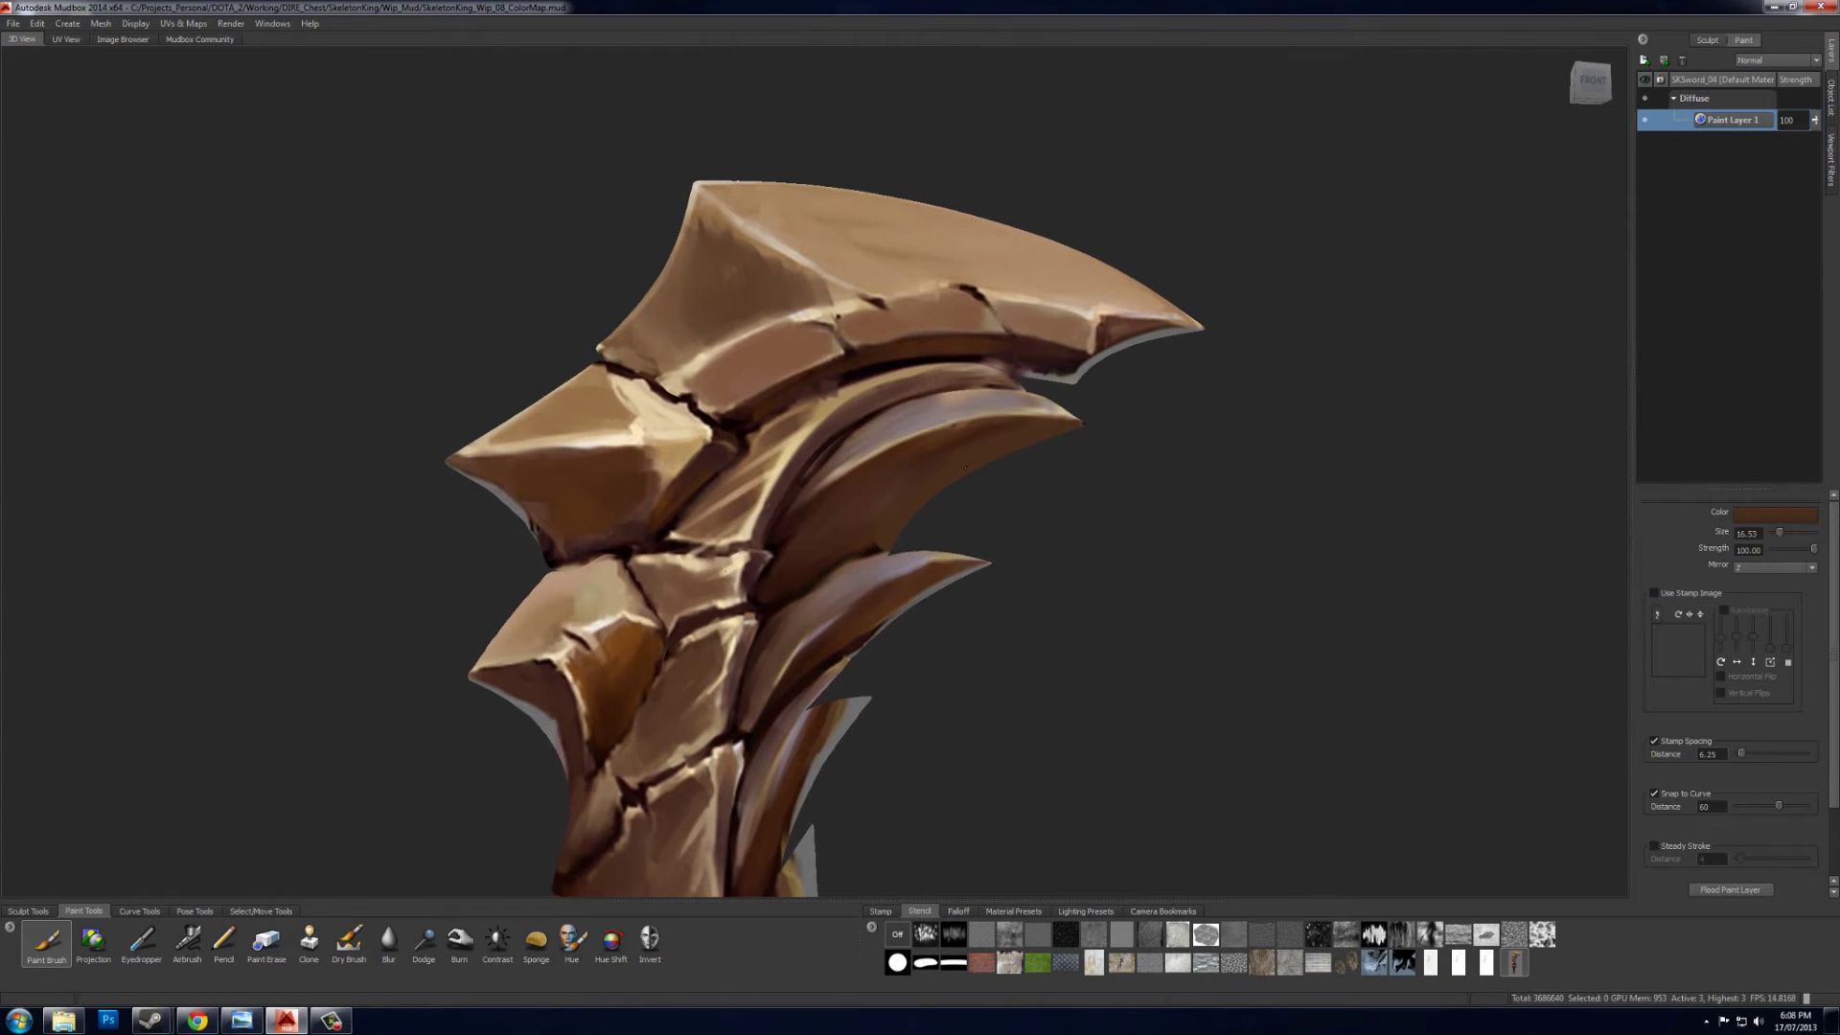
pyautogui.click(153, 947)
pyautogui.click(565, 711)
pyautogui.moveTo(921, 575)
pyautogui.keyDown('alt'); pyautogui.mouseDown()
pyautogui.moveTo(1233, 538)
pyautogui.moveTo(1093, 580)
pyautogui.mouseUp(); pyautogui.keyUp('alt')
pyautogui.click(142, 942)
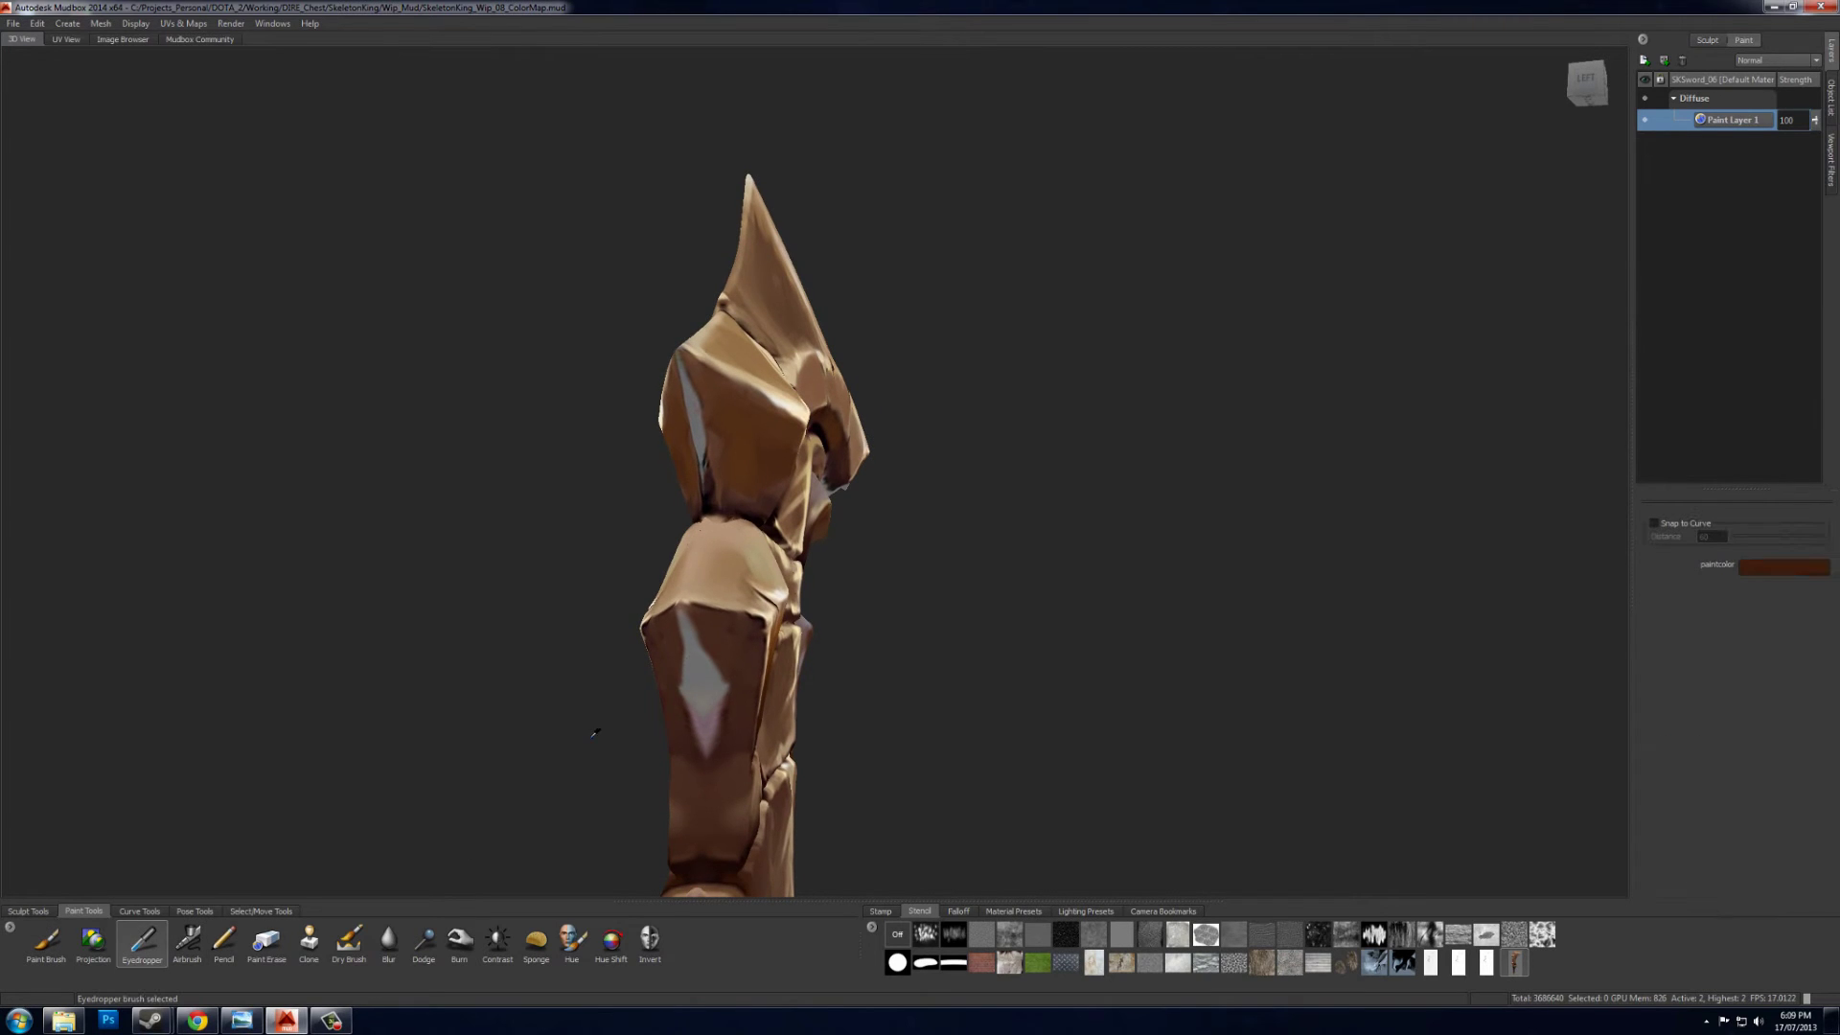
pyautogui.click(728, 663)
pyautogui.moveTo(715, 676)
pyautogui.mouseDown()
pyautogui.moveTo(705, 721)
pyautogui.moveTo(718, 699)
pyautogui.mouseUp()
pyautogui.moveTo(687, 632); pyautogui.dragTo(700, 658)
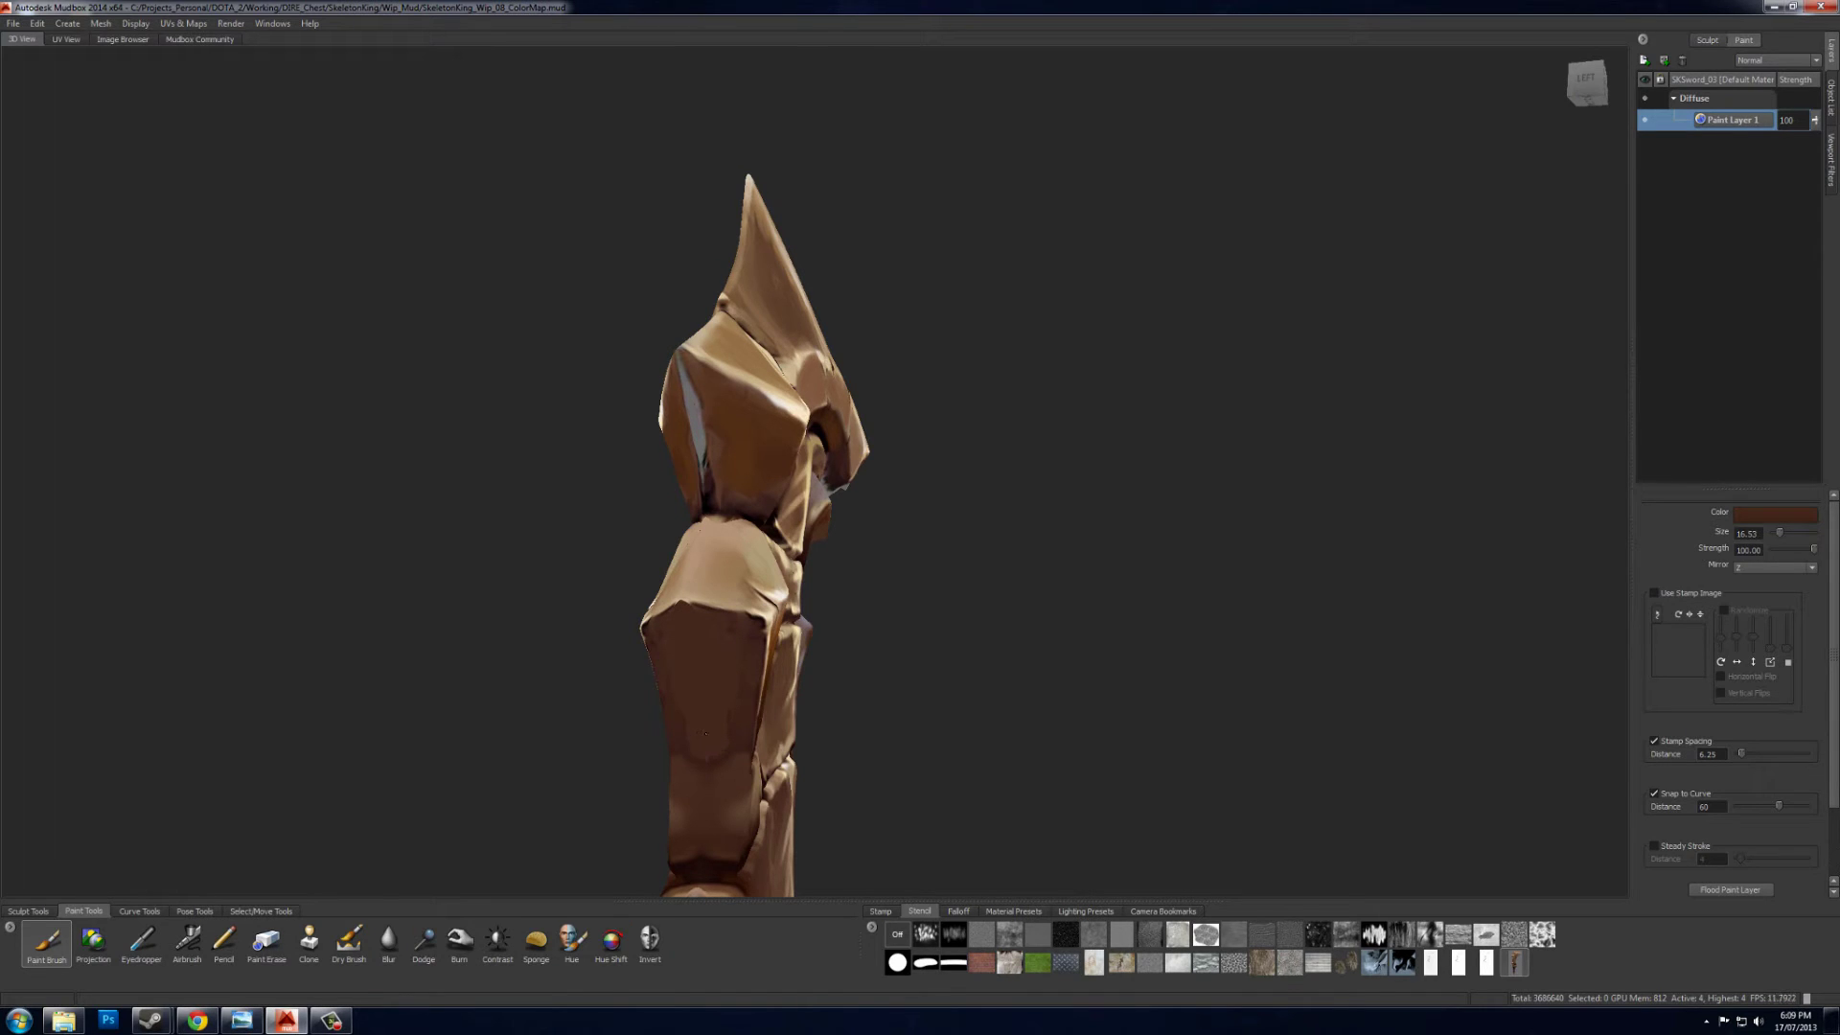
# - Lighten the freshly painted underside of the second spike up to its ridge, using Dodge on midtones at strength 20
pyautogui.click(388, 941)
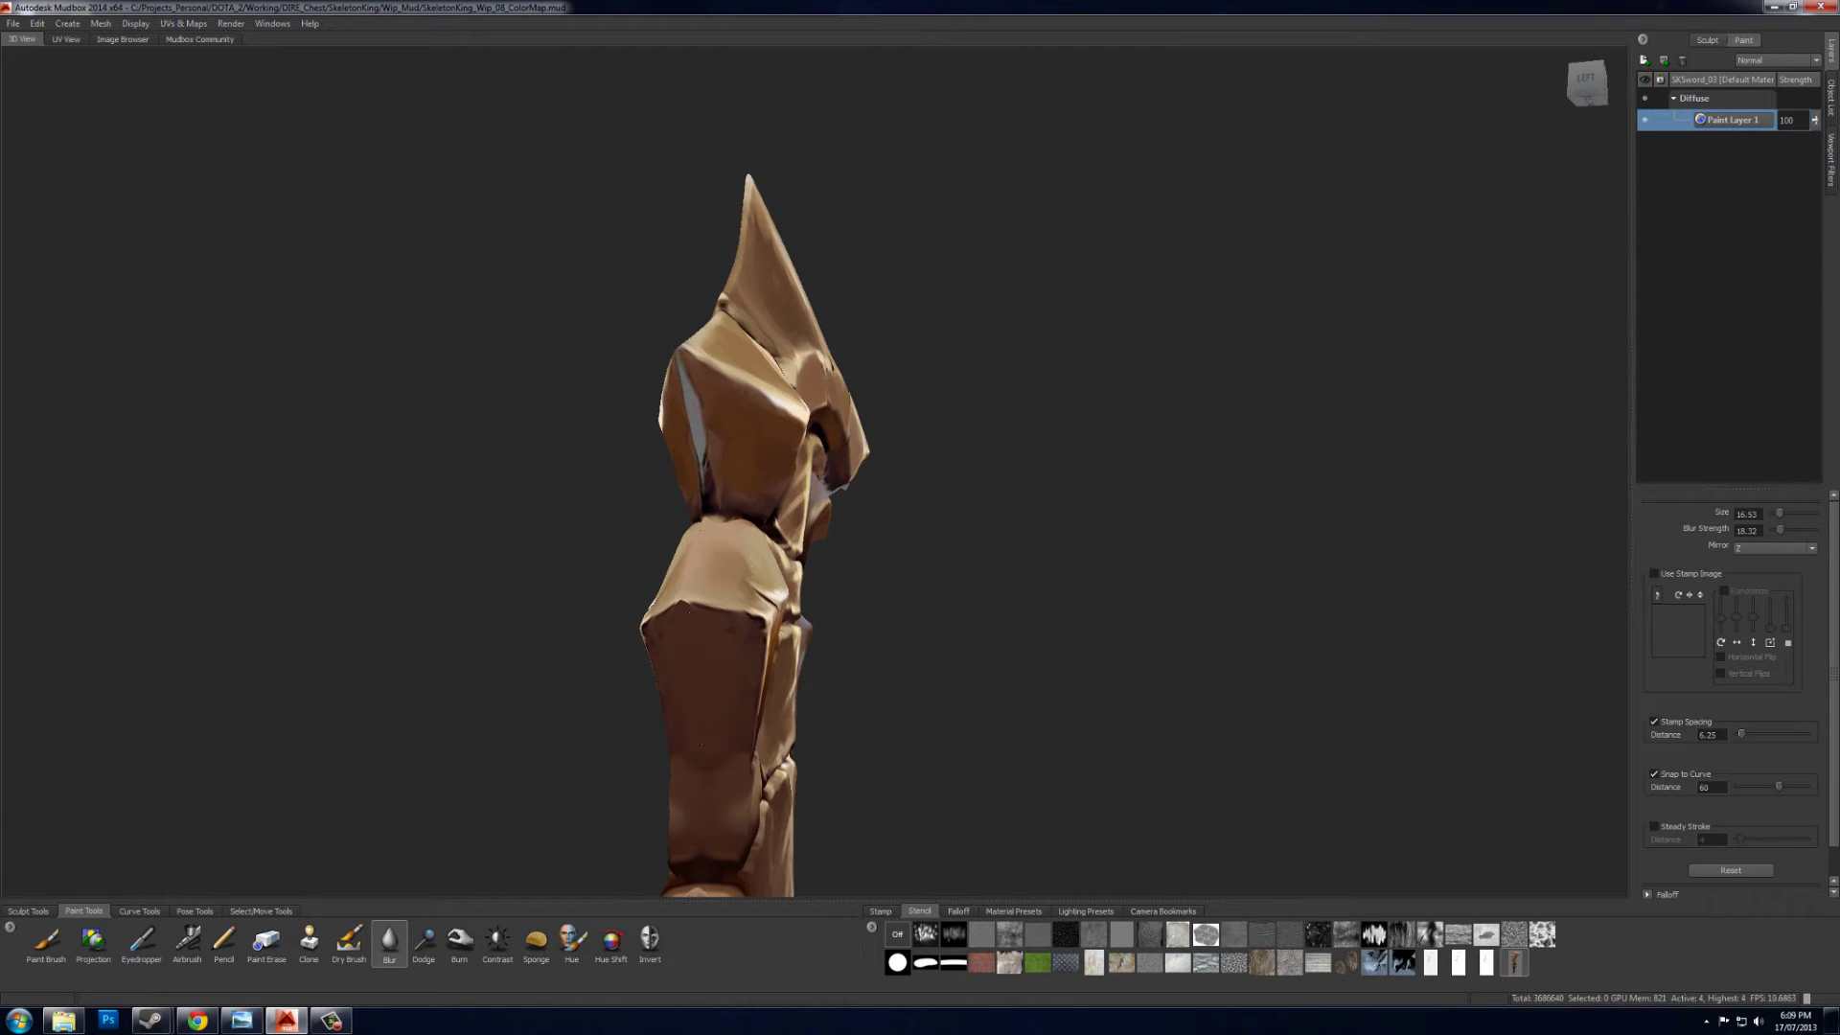
pyautogui.click(425, 941)
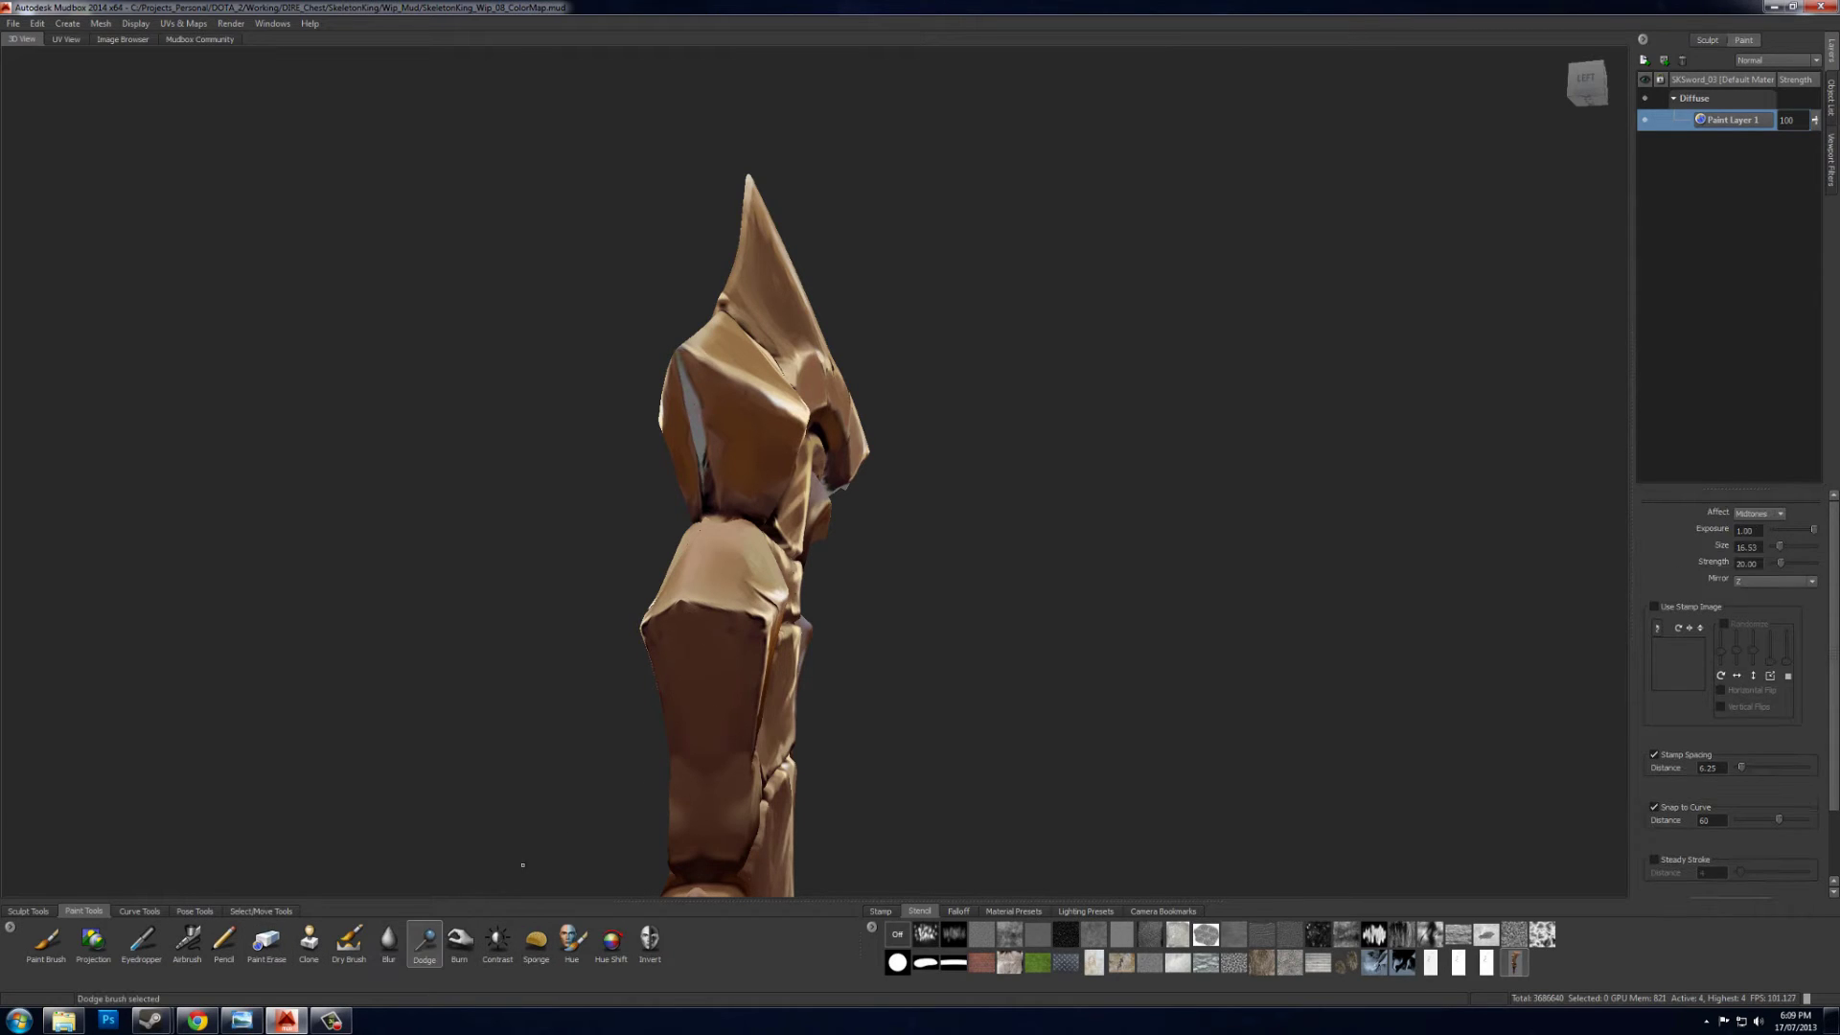
pyautogui.moveTo(684, 621); pyautogui.dragTo(707, 736)
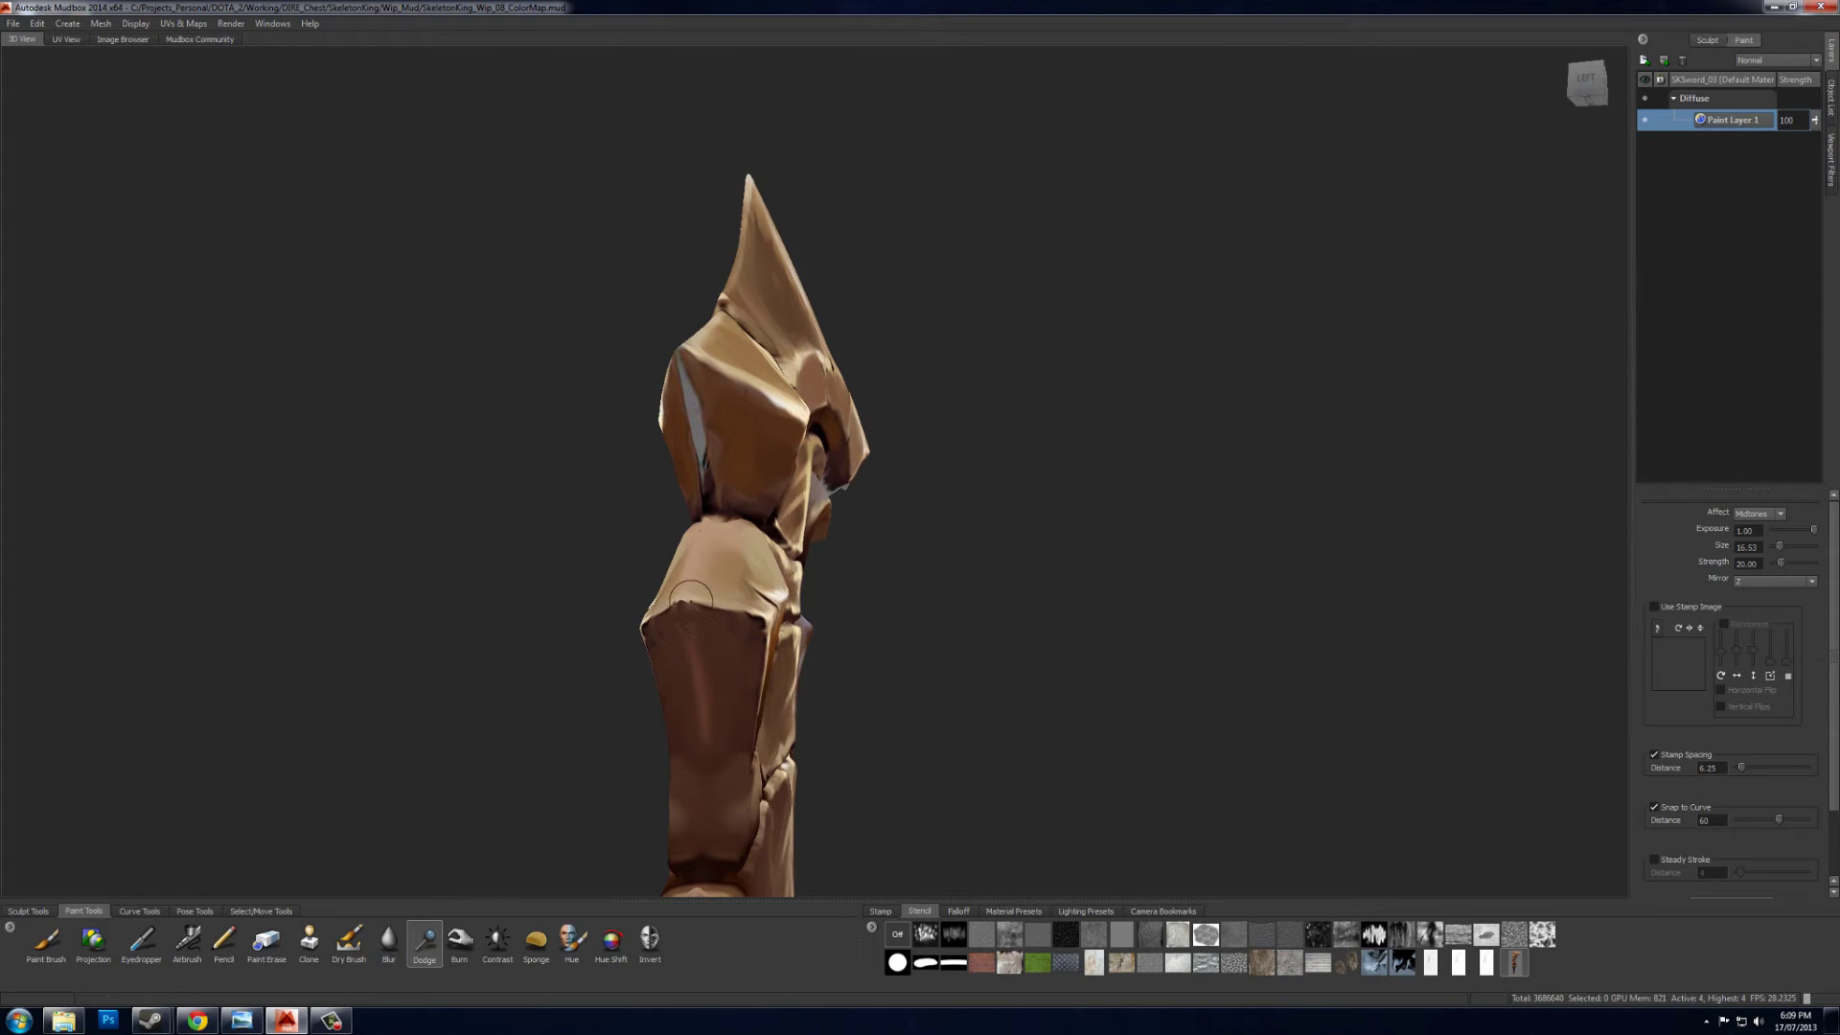
pyautogui.moveTo(683, 609)
pyautogui.mouseDown()
pyautogui.moveTo(687, 625)
pyautogui.moveTo(575, 594)
pyautogui.moveTo(556, 529)
pyautogui.mouseUp()
# - Examine the paint coverage along the blade, spikes, wraps, handle and pommel, checking for remaining bare edges
pyautogui.keyDown('alt'); pyautogui.moveTo(556, 529); pyautogui.dragTo(704, 547, button='middle'); pyautogui.keyUp('alt')
pyautogui.moveTo(704, 547)
pyautogui.keyDown('alt'); pyautogui.mouseDown()
pyautogui.moveTo(636, 547)
pyautogui.moveTo(689, 547)
pyautogui.mouseUp(); pyautogui.keyUp('alt')
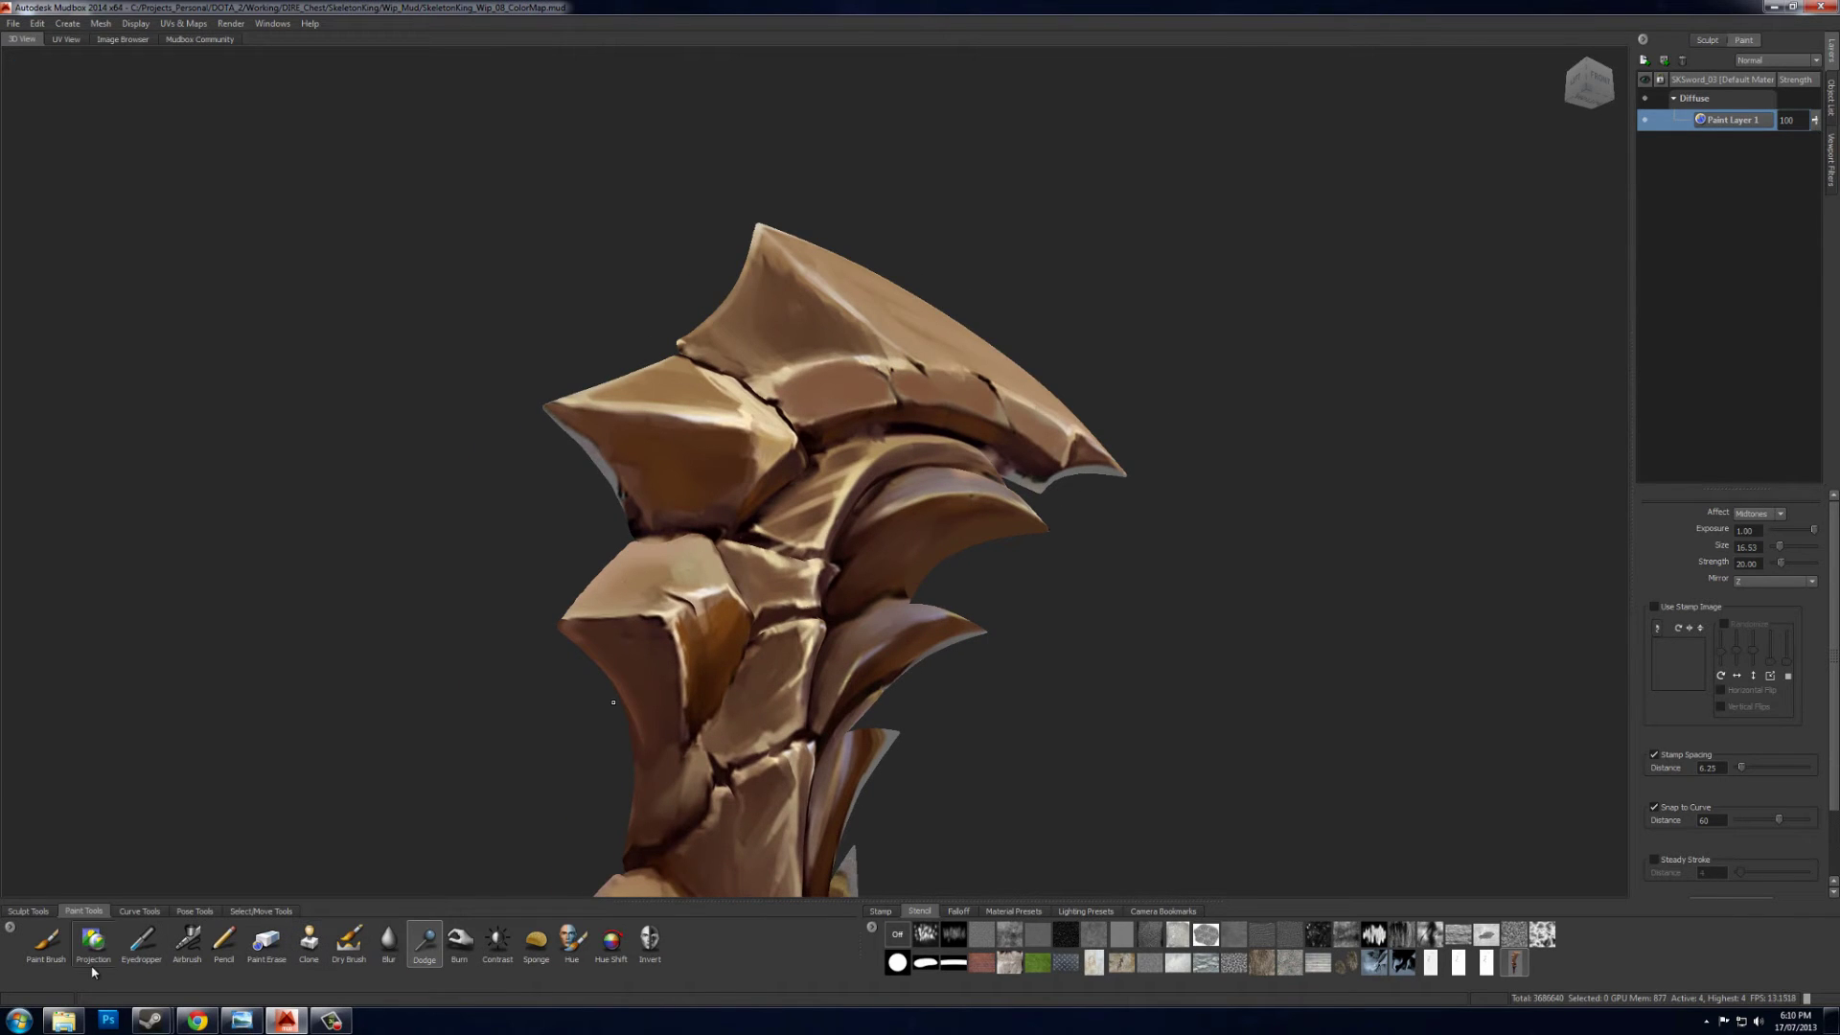
pyautogui.keyDown('alt'); pyautogui.moveTo(676, 616); pyautogui.dragTo(652, 488, button='middle'); pyautogui.keyUp('alt')
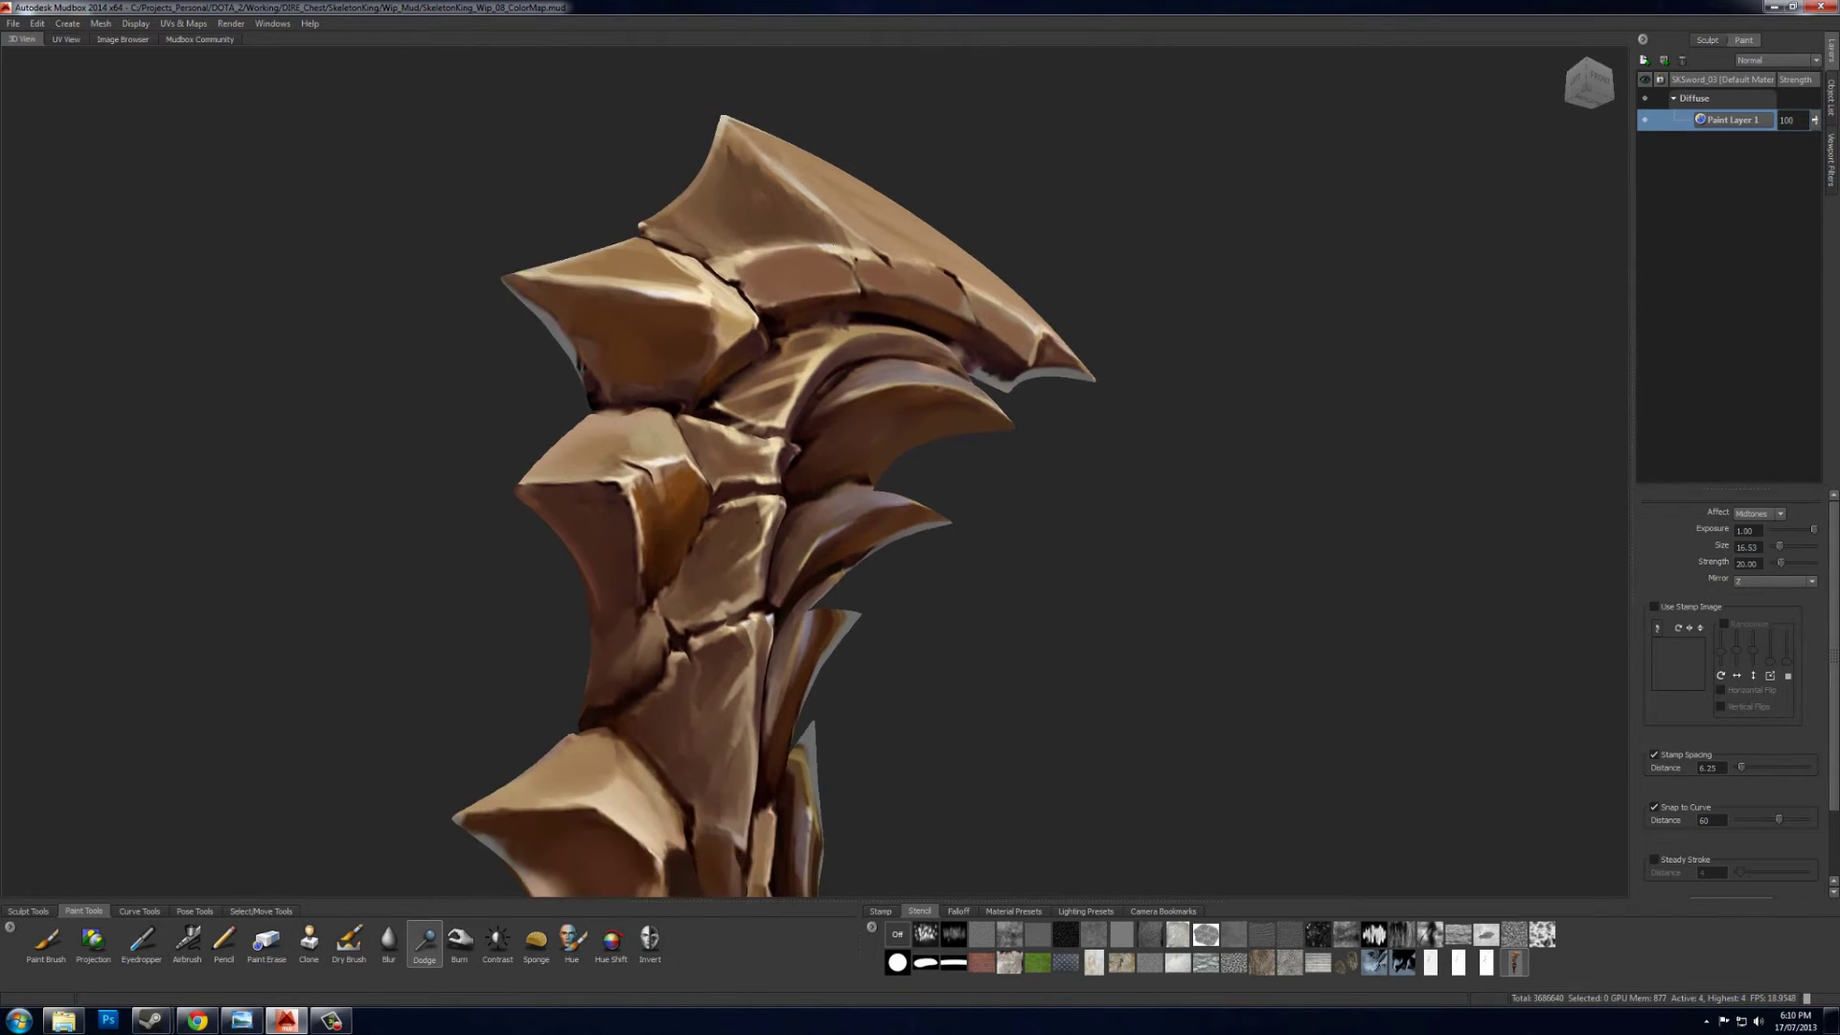
pyautogui.keyDown('alt'); pyautogui.moveTo(652, 489); pyautogui.dragTo(662, 480); pyautogui.keyUp('alt')
pyautogui.keyDown('alt'); pyautogui.moveTo(661, 480); pyautogui.dragTo(830, 538, button='middle'); pyautogui.keyUp('alt')
pyautogui.keyDown('alt'); pyautogui.moveTo(830, 538); pyautogui.dragTo(773, 520, button='right'); pyautogui.keyUp('alt')
pyautogui.keyDown('alt'); pyautogui.moveTo(772, 521); pyautogui.dragTo(710, 544); pyautogui.keyUp('alt')
pyautogui.keyDown('alt'); pyautogui.moveTo(709, 543); pyautogui.dragTo(710, 259, button='middle'); pyautogui.keyUp('alt')
pyautogui.keyDown('alt'); pyautogui.moveTo(830, 551); pyautogui.dragTo(788, 553, button='right'); pyautogui.keyUp('alt')
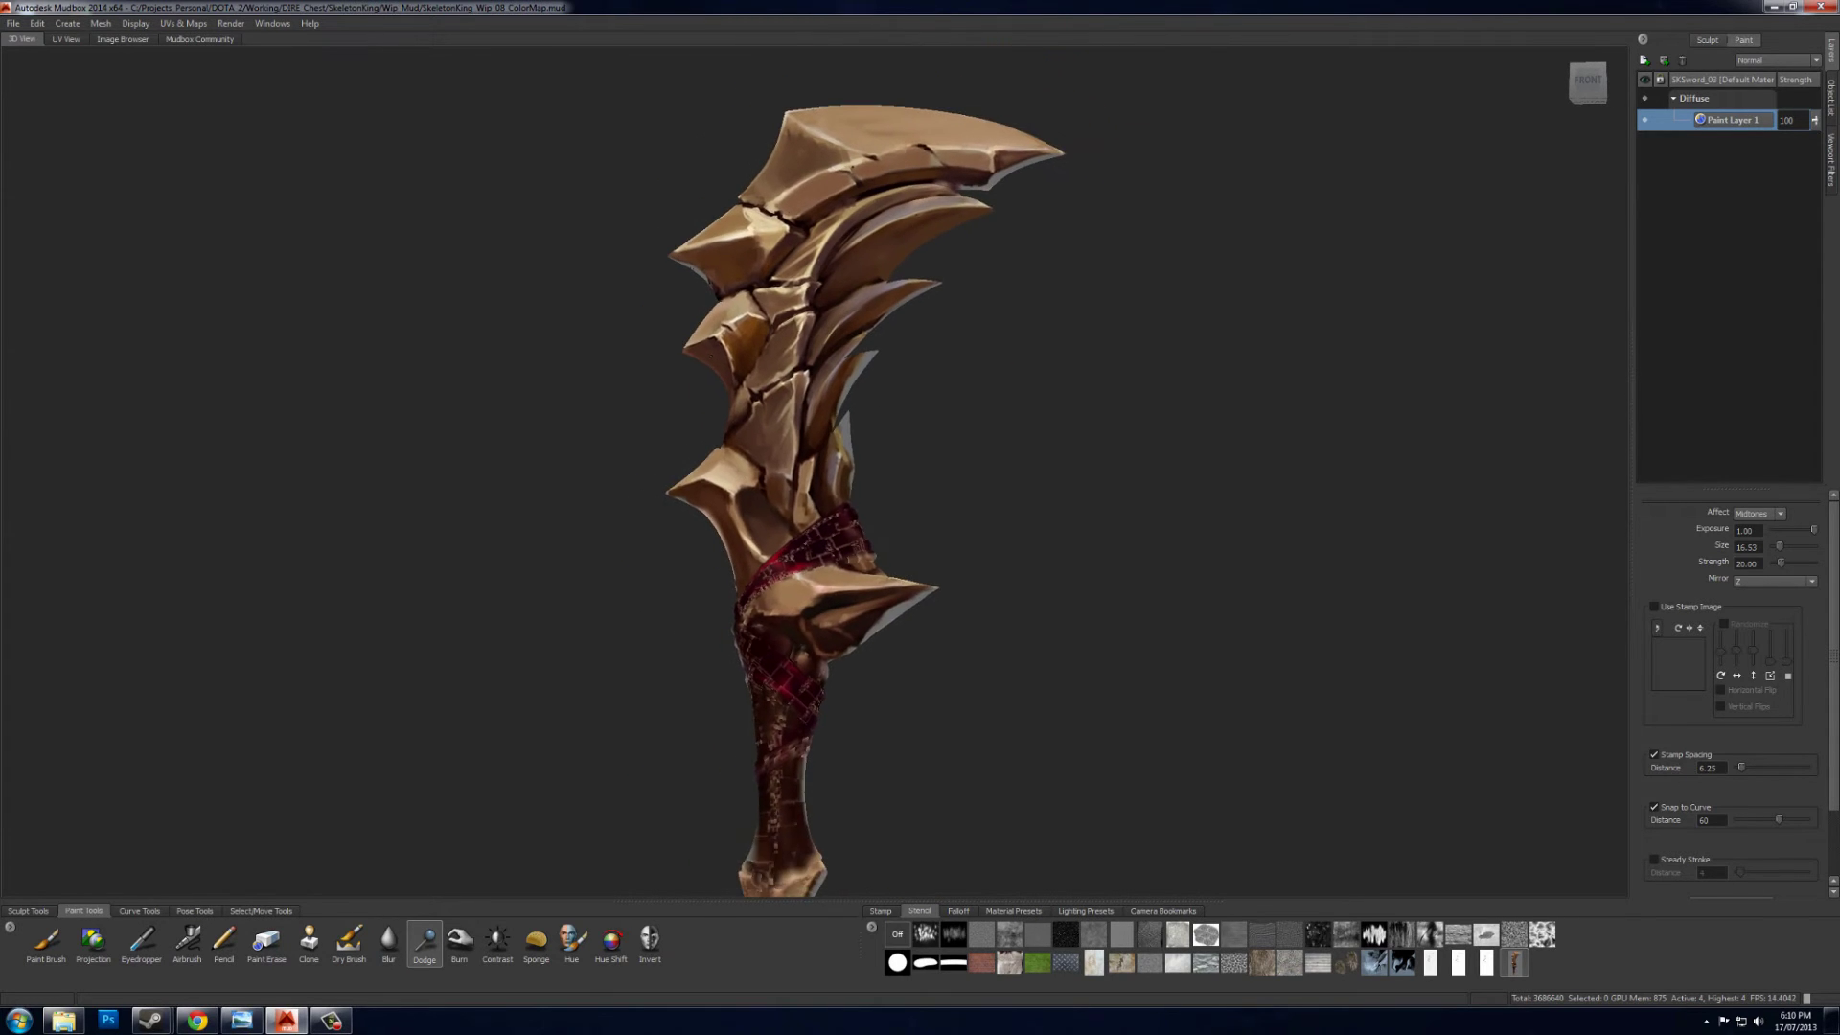
pyautogui.keyDown('alt'); pyautogui.moveTo(788, 553); pyautogui.dragTo(758, 380); pyautogui.keyUp('alt')
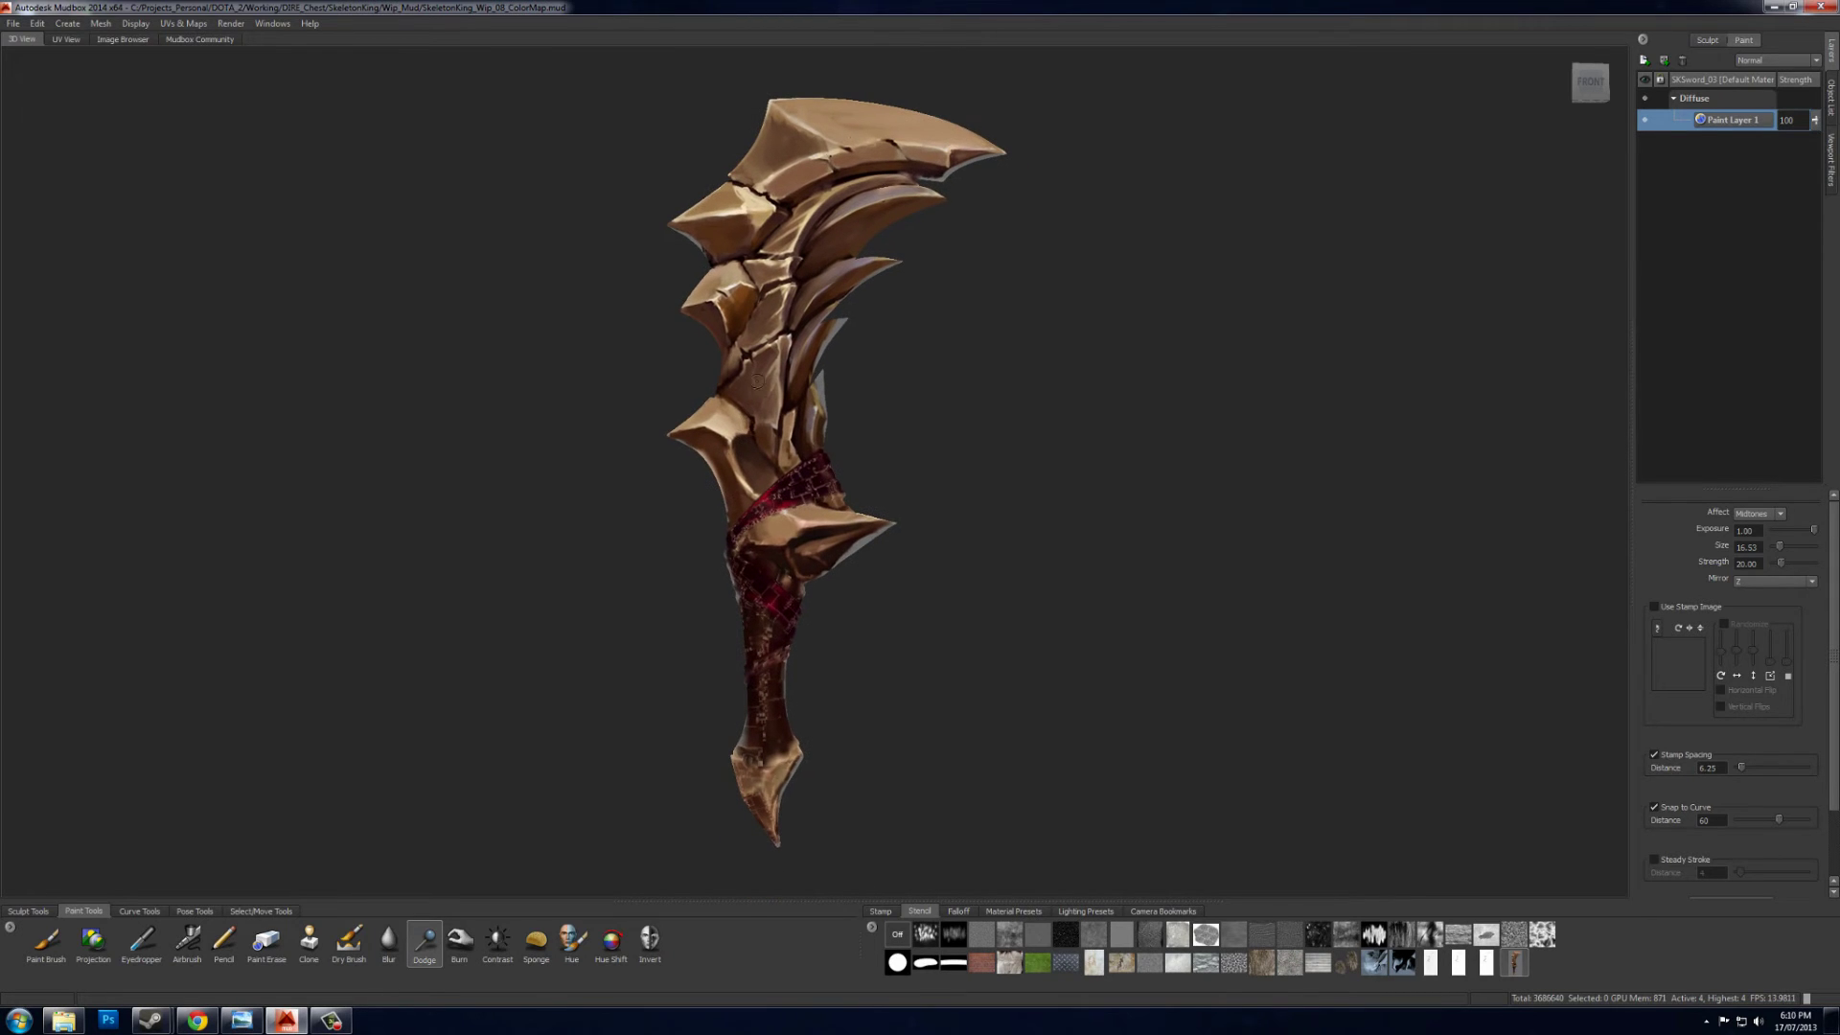
pyautogui.keyDown('alt'); pyautogui.moveTo(717, 494); pyautogui.dragTo(804, 496, button='right'); pyautogui.keyUp('alt')
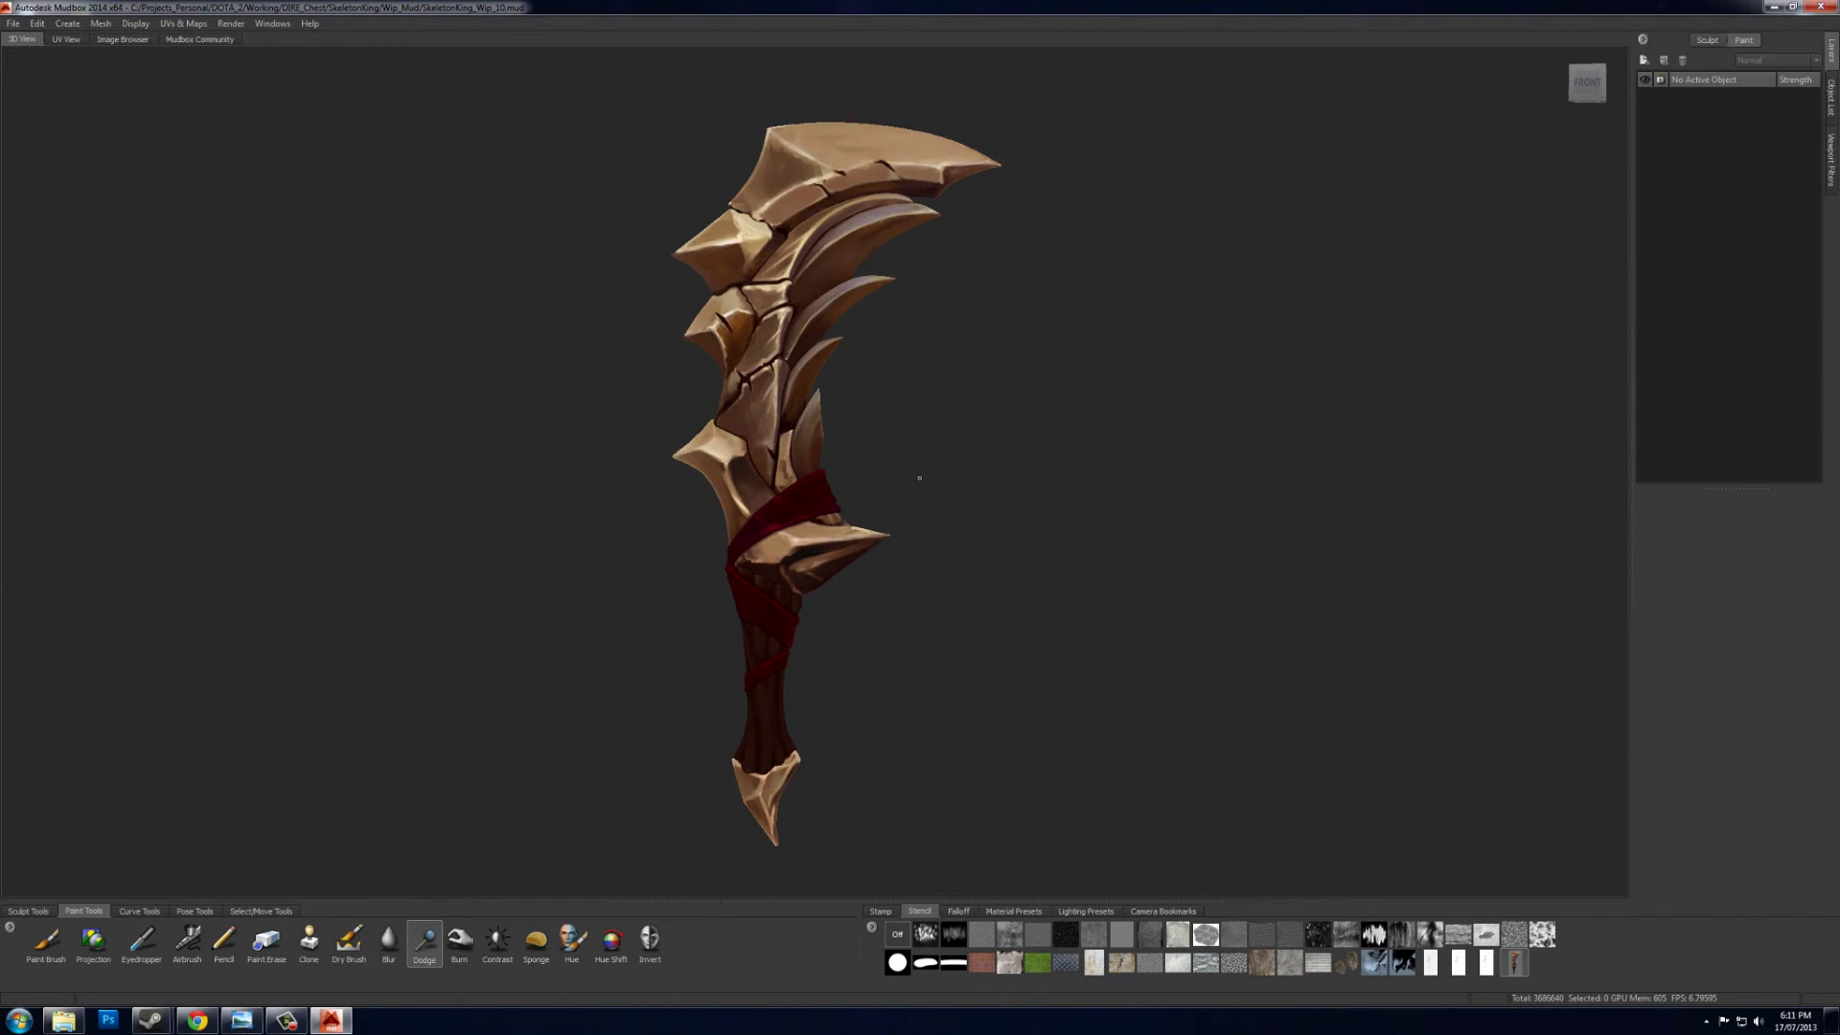
# - Examine the fully painted sword from several angles, both as a whole and closer up
pyautogui.keyDown('alt'); pyautogui.moveTo(810, 509); pyautogui.dragTo(968, 494); pyautogui.keyUp('alt')
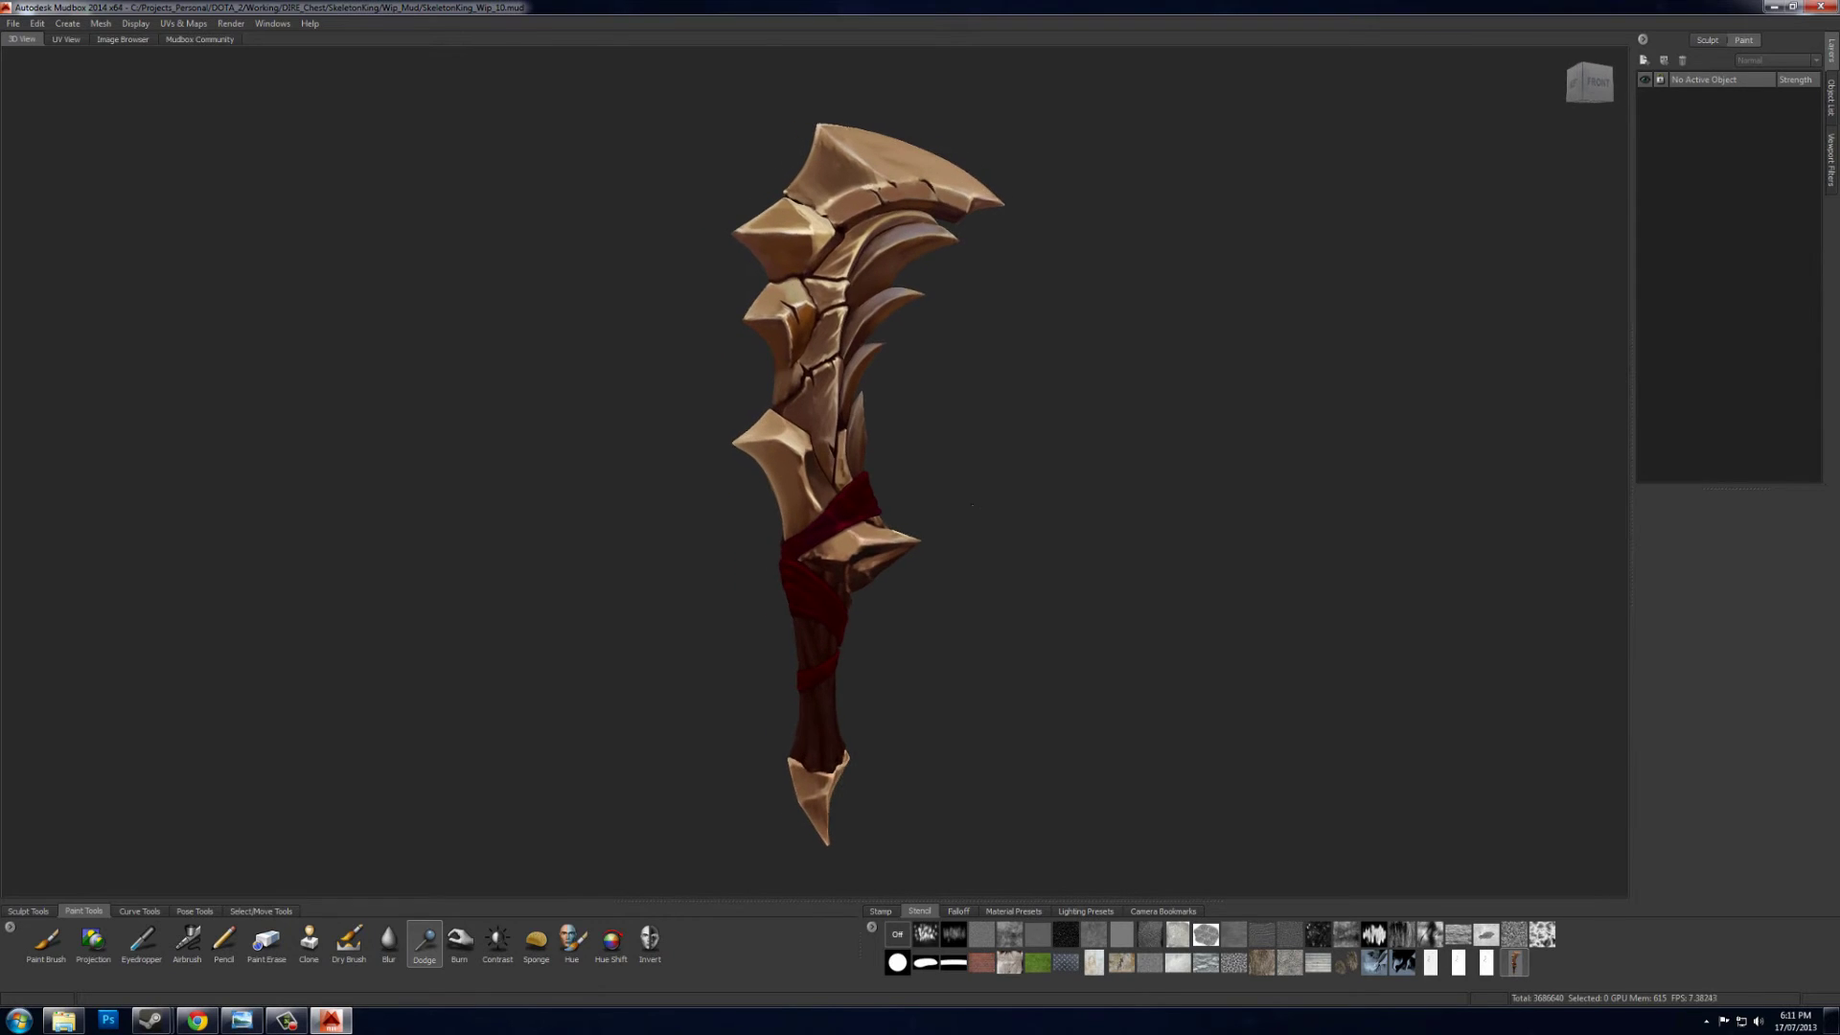
pyautogui.keyDown('alt'); pyautogui.moveTo(1039, 461); pyautogui.dragTo(1034, 493, button='right'); pyautogui.keyUp('alt')
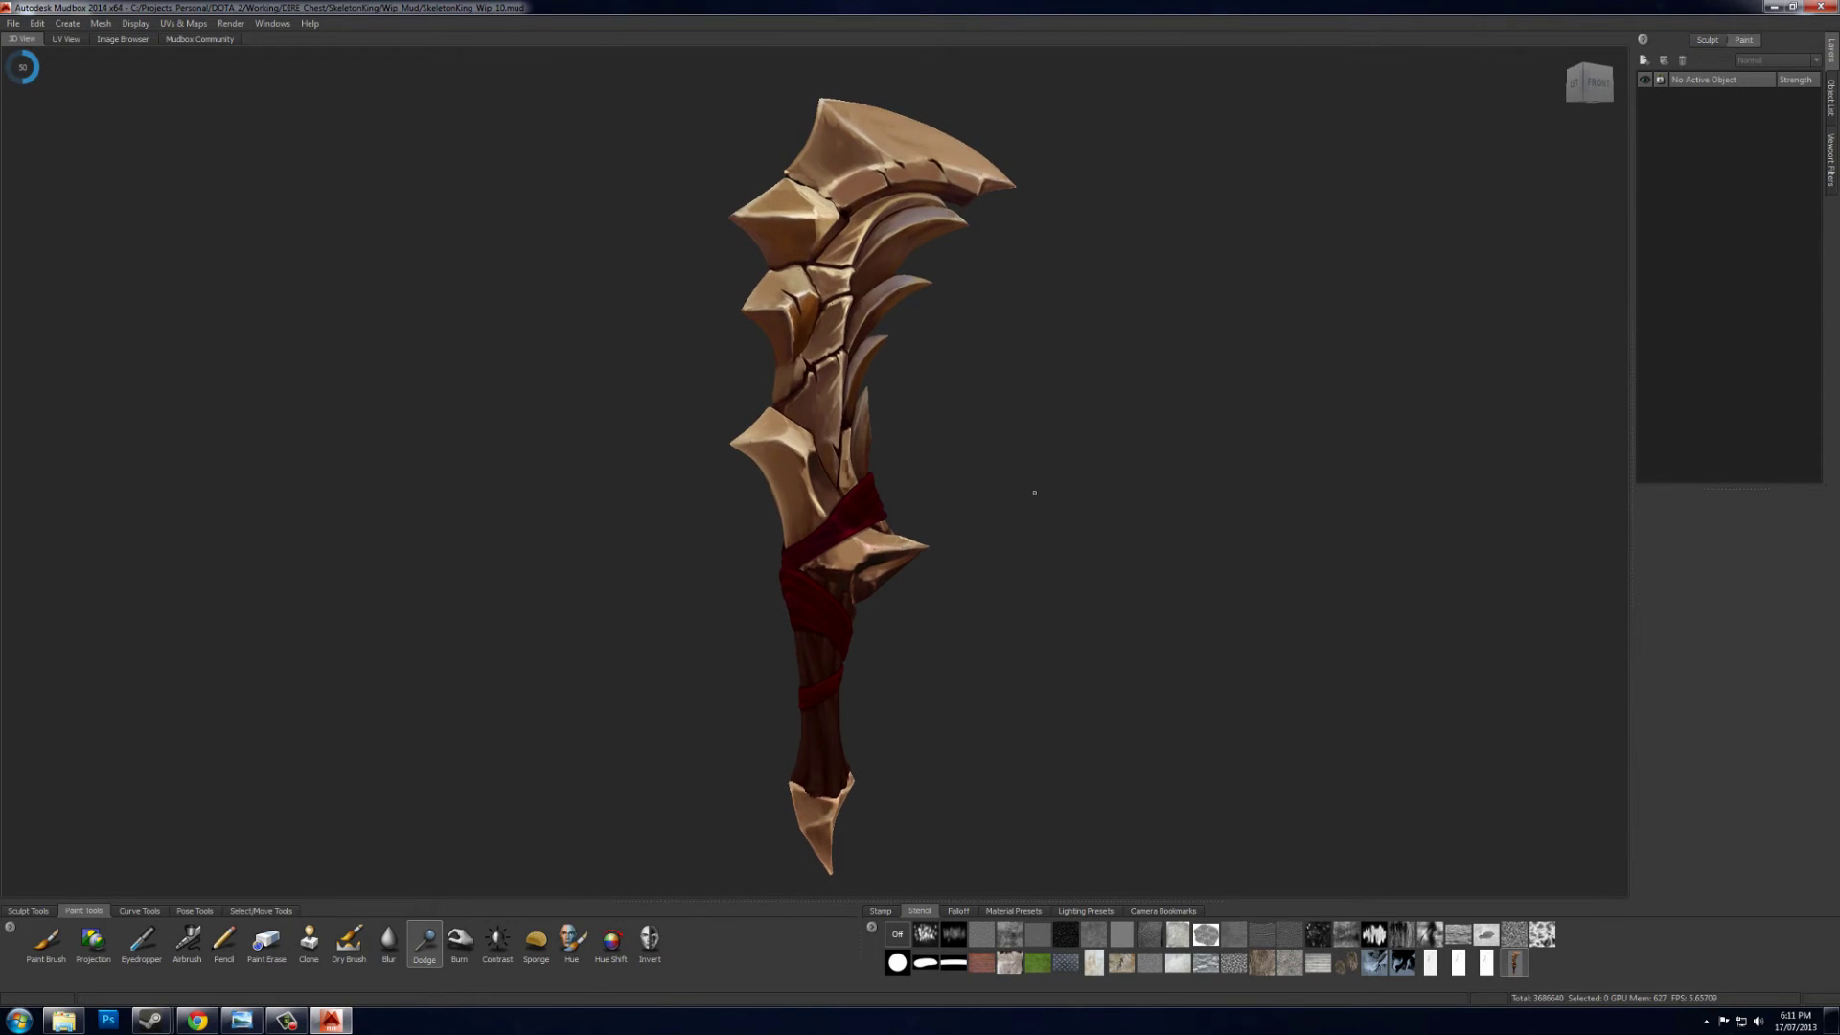
pyautogui.keyDown('alt'); pyautogui.moveTo(1093, 625); pyautogui.dragTo(1082, 586, button='right'); pyautogui.keyUp('alt')
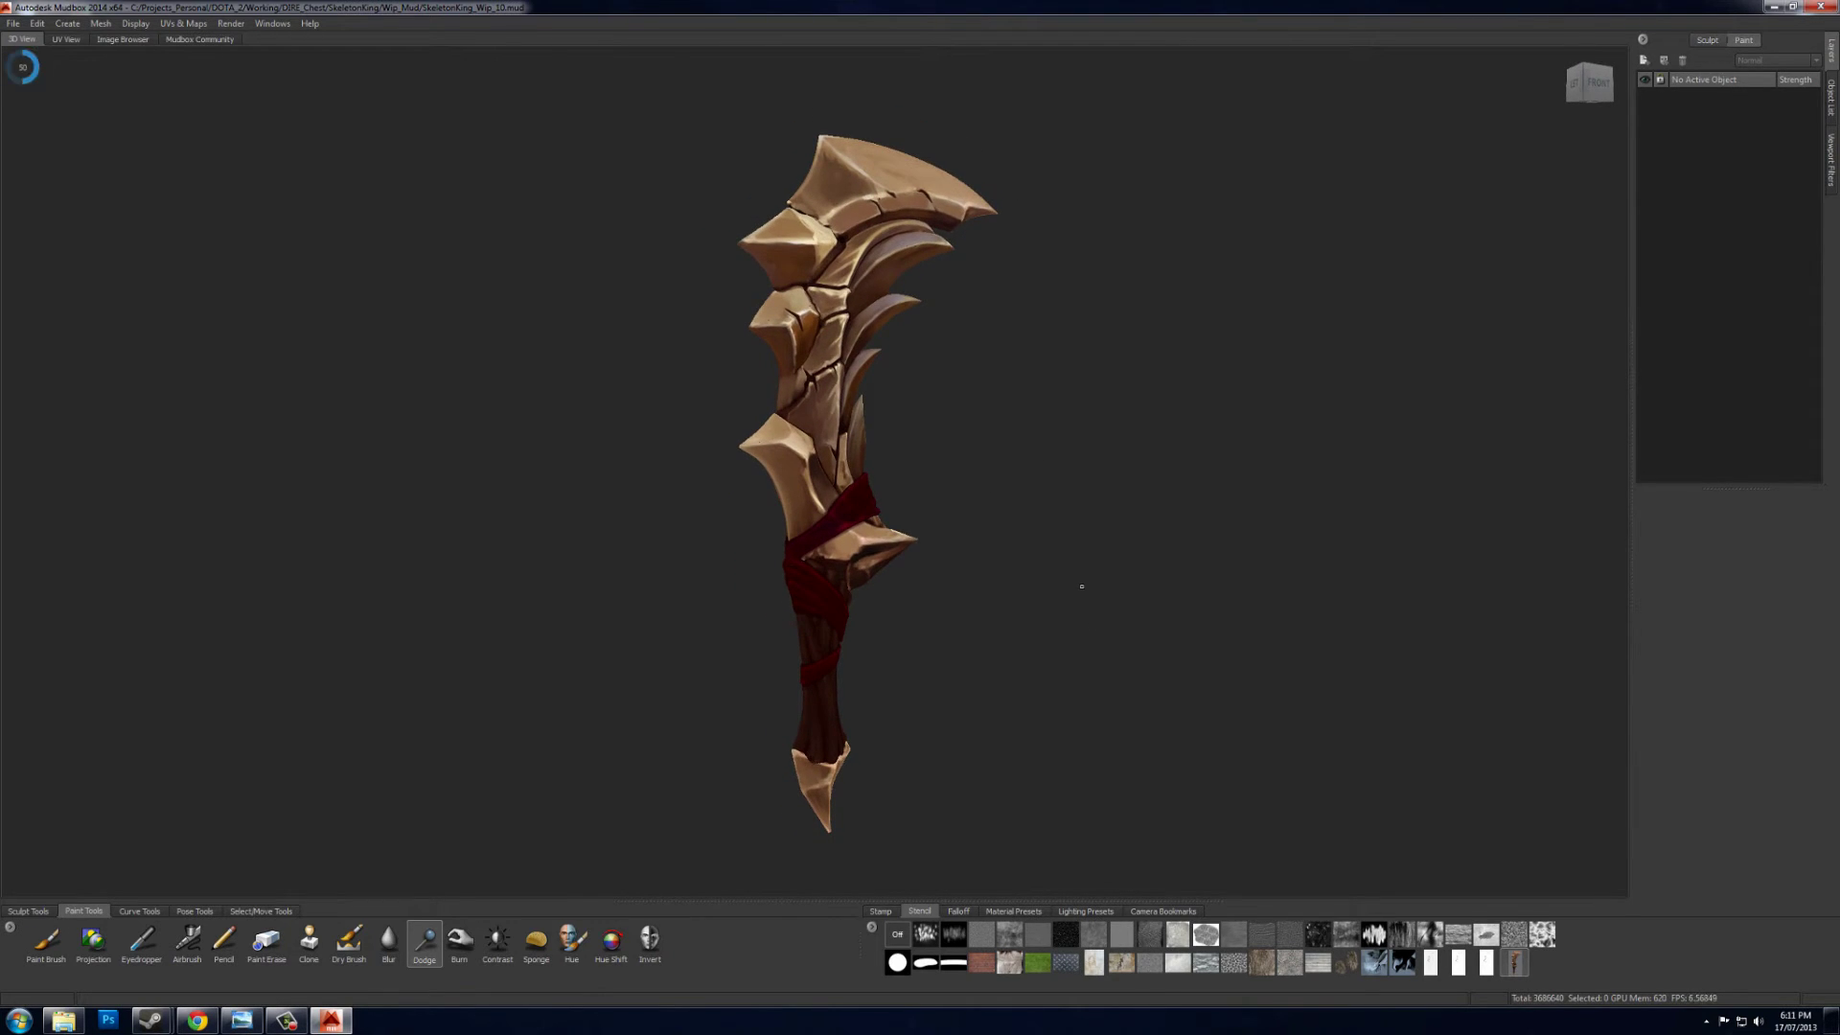
pyautogui.keyDown('alt'); pyautogui.moveTo(1137, 589); pyautogui.dragTo(869, 596); pyautogui.keyUp('alt')
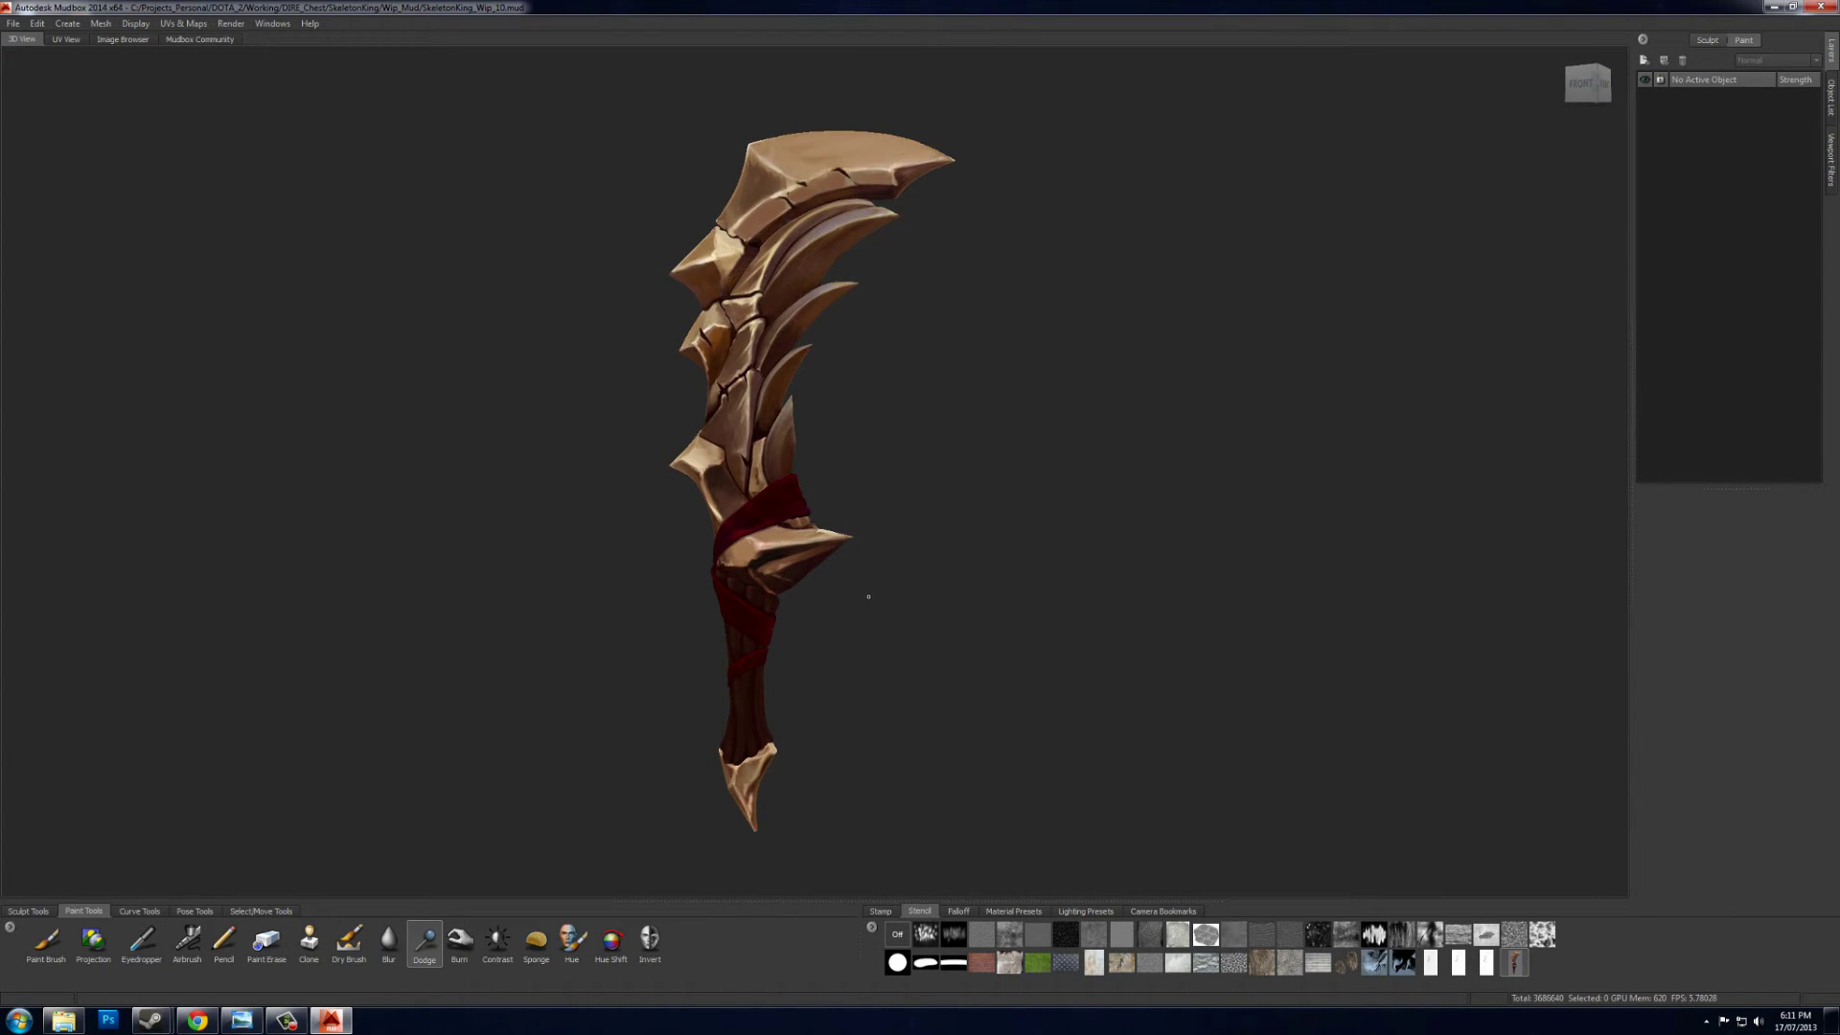
pyautogui.keyDown('alt'); pyautogui.moveTo(992, 605); pyautogui.dragTo(916, 605); pyautogui.keyUp('alt')
pyautogui.keyDown('alt'); pyautogui.moveTo(916, 605); pyautogui.dragTo(973, 605, button='right'); pyautogui.keyUp('alt')
pyautogui.keyDown('alt'); pyautogui.moveTo(973, 605); pyautogui.dragTo(1247, 583); pyautogui.keyUp('alt')
pyautogui.keyDown('alt'); pyautogui.moveTo(1246, 582); pyautogui.dragTo(1205, 571, button='right'); pyautogui.keyUp('alt')
pyautogui.keyDown('alt'); pyautogui.moveTo(1204, 571); pyautogui.dragTo(1140, 575); pyautogui.keyUp('alt')
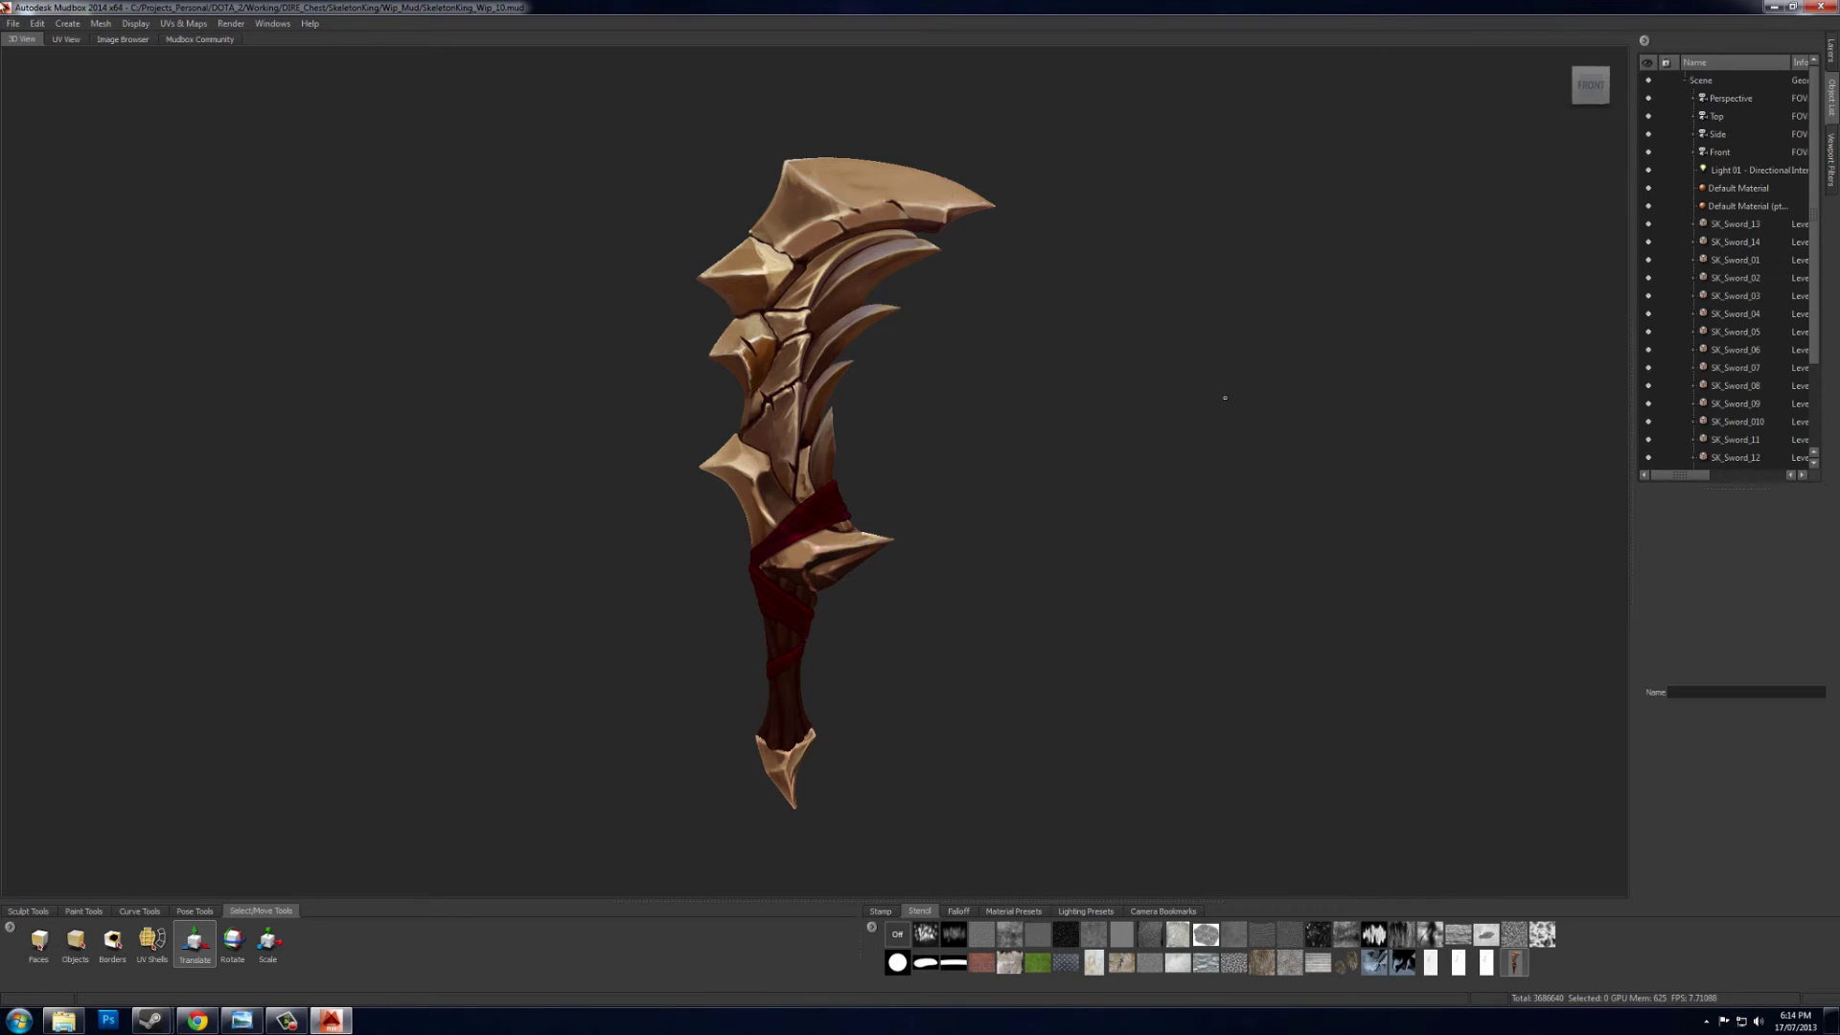
# - Import the low-poly sword mesh Export_mud_LOWUV02.obj into the scene
pyautogui.click(14, 23)
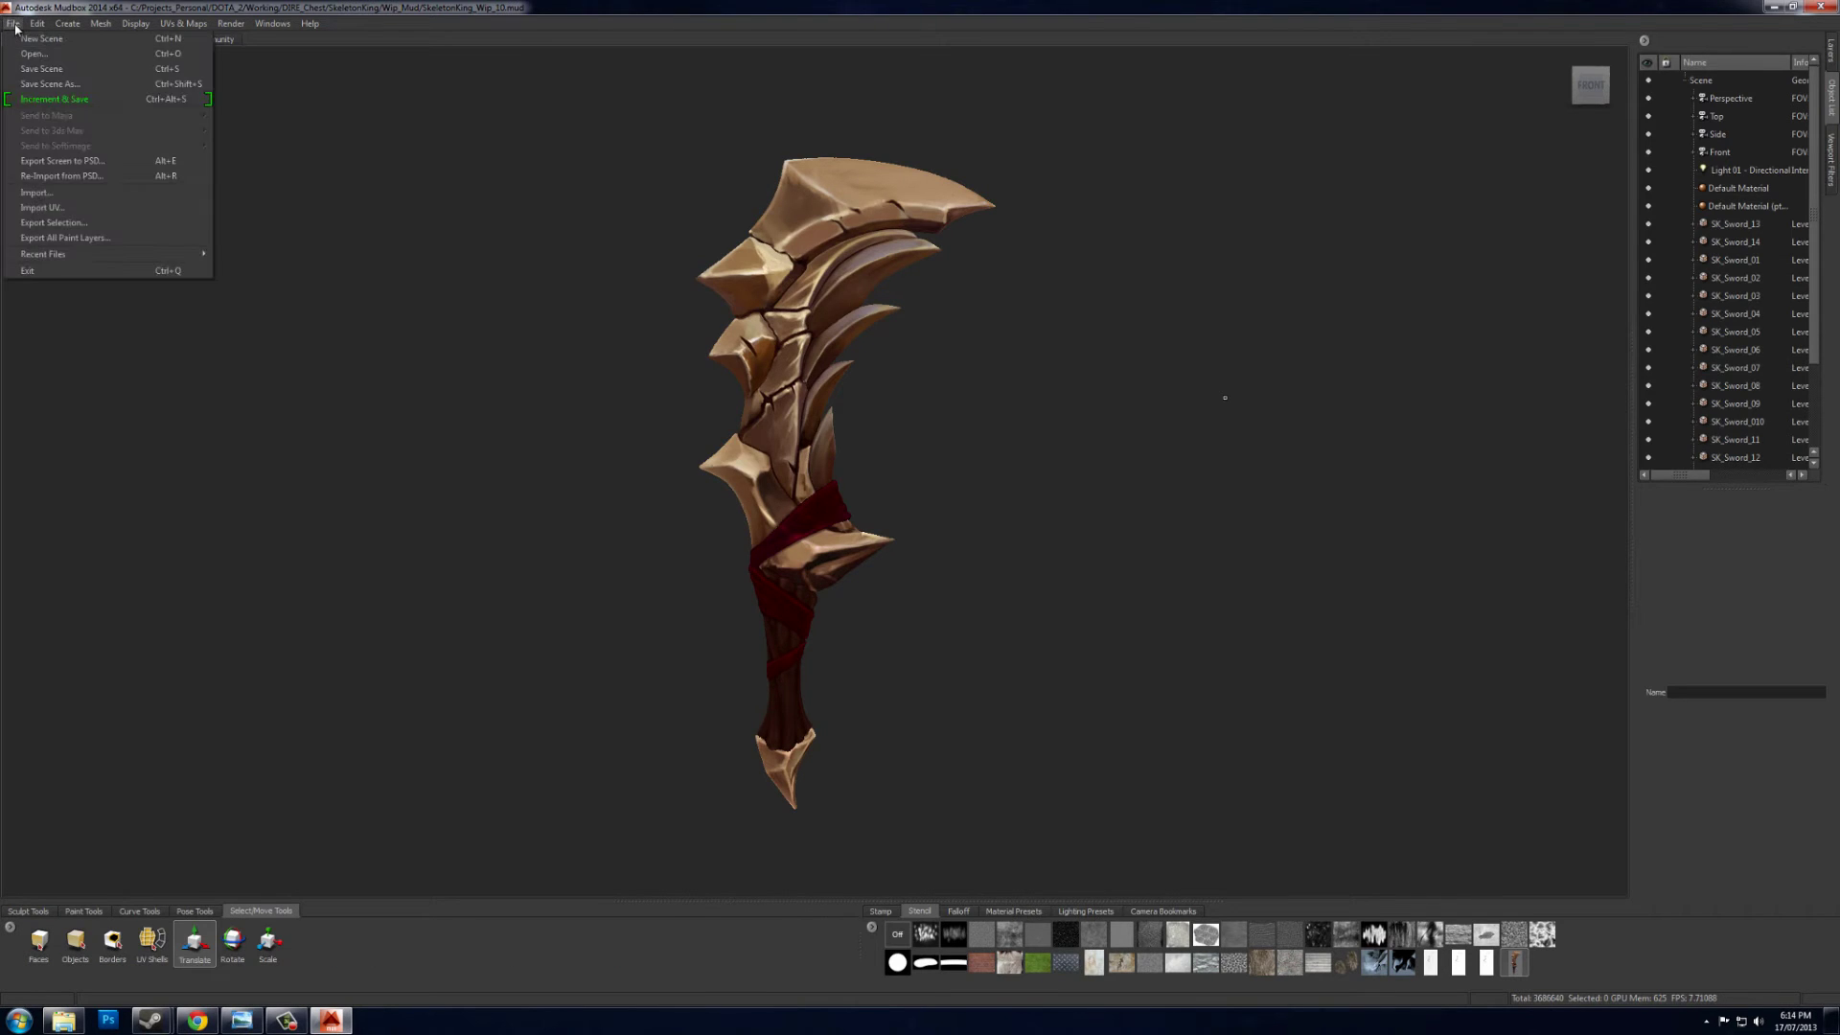
pyautogui.click(42, 195)
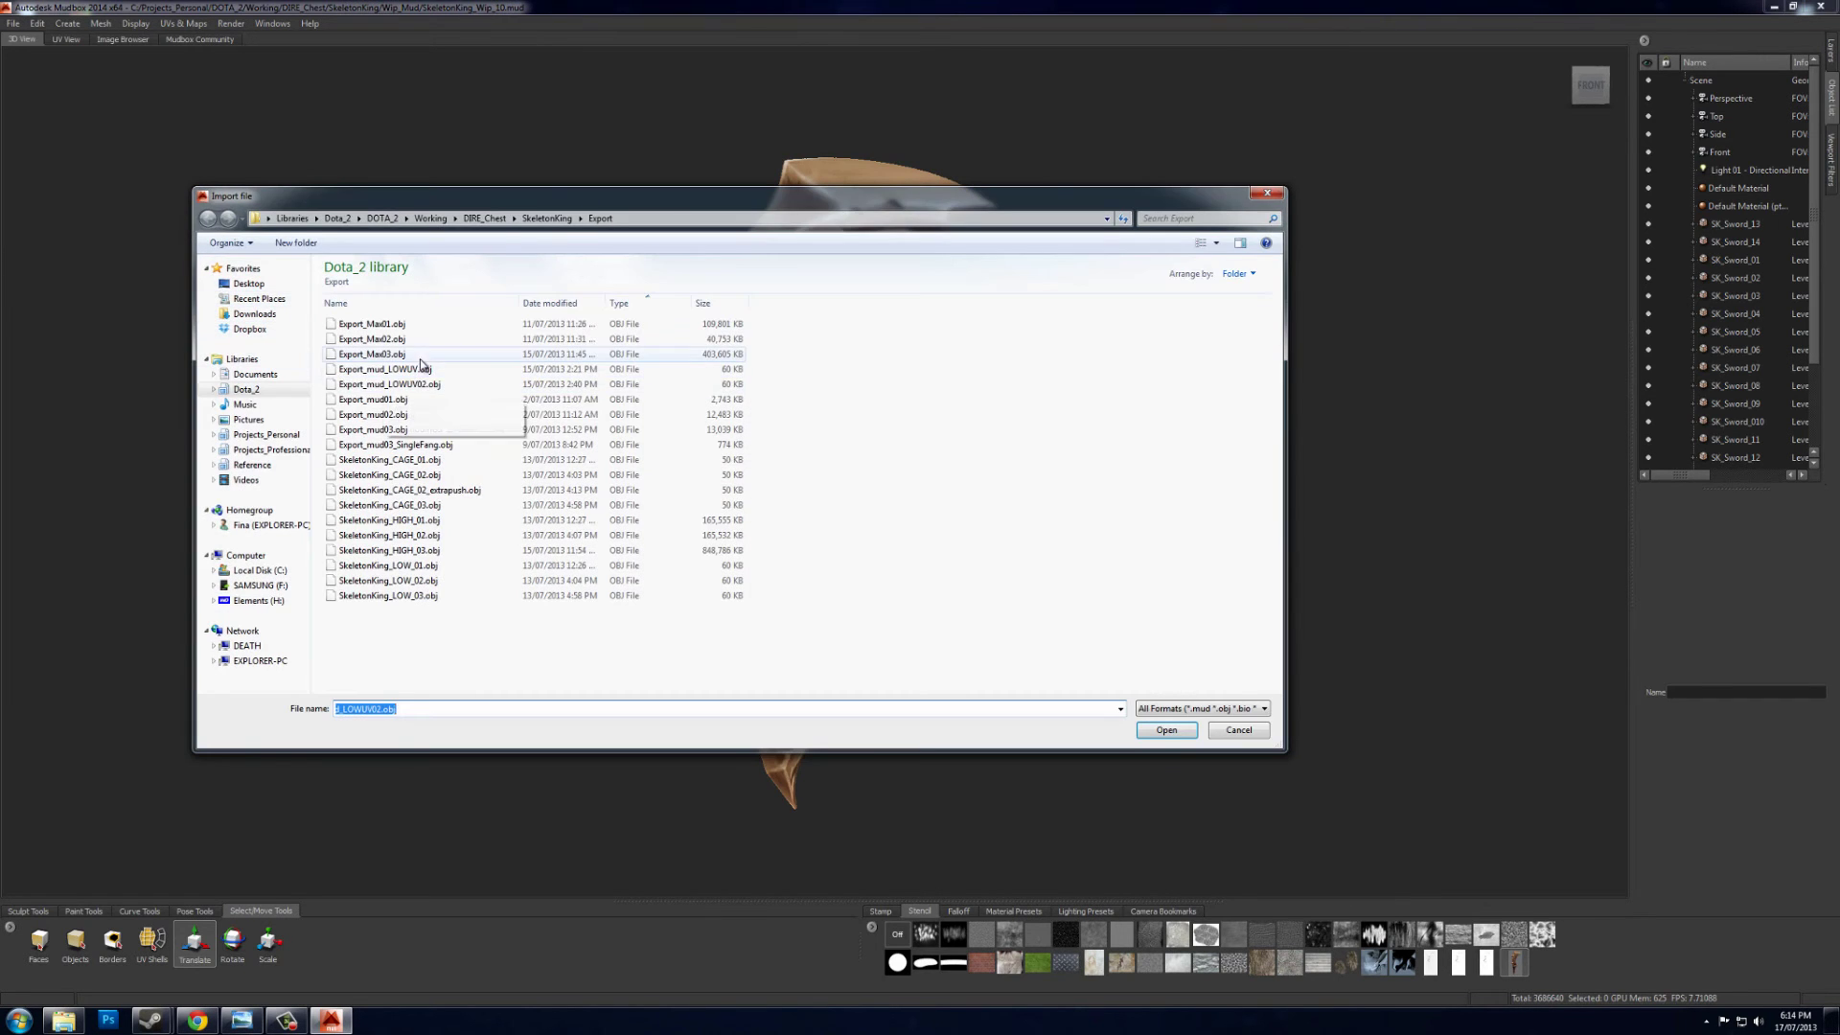
pyautogui.click(406, 387)
pyautogui.click(1171, 730)
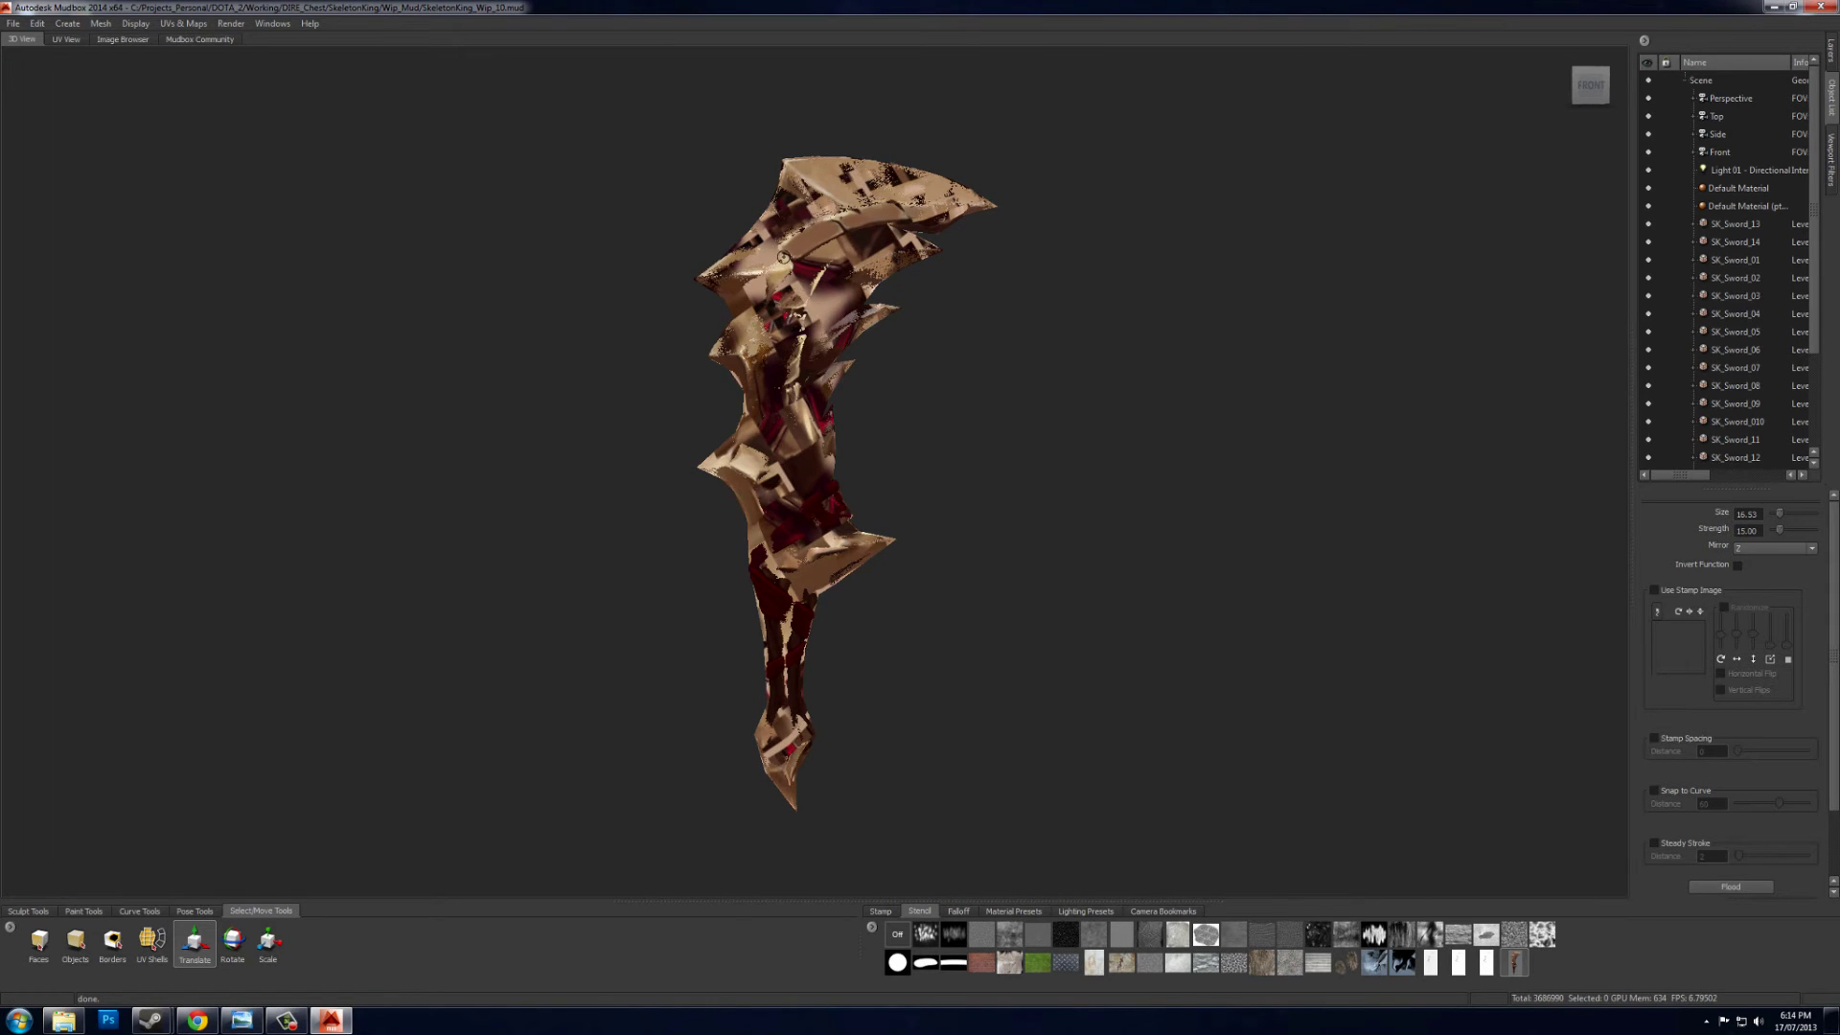
# - Select the SkeletonKing_LOW mesh, slide it sideways clear of the sculpted sword and undo that move
pyautogui.click(778, 242)
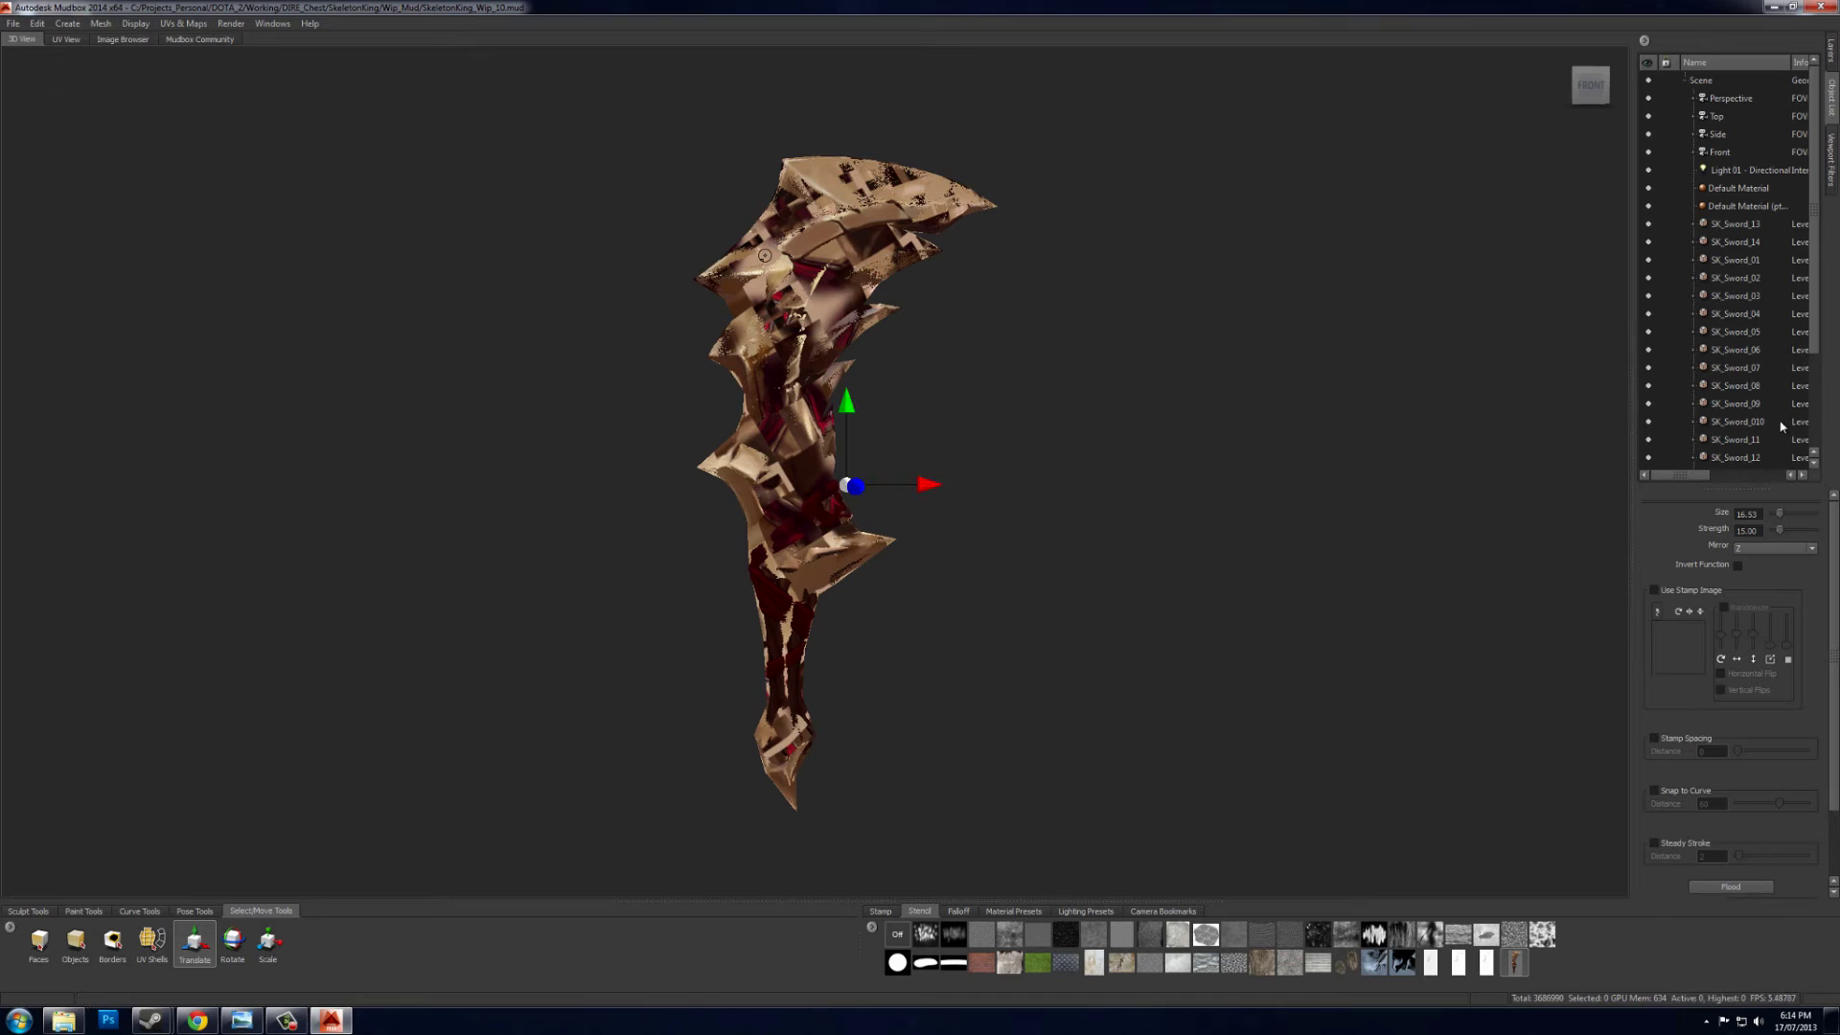
pyautogui.moveTo(1816, 258); pyautogui.dragTo(1822, 347)
pyautogui.click(1746, 367)
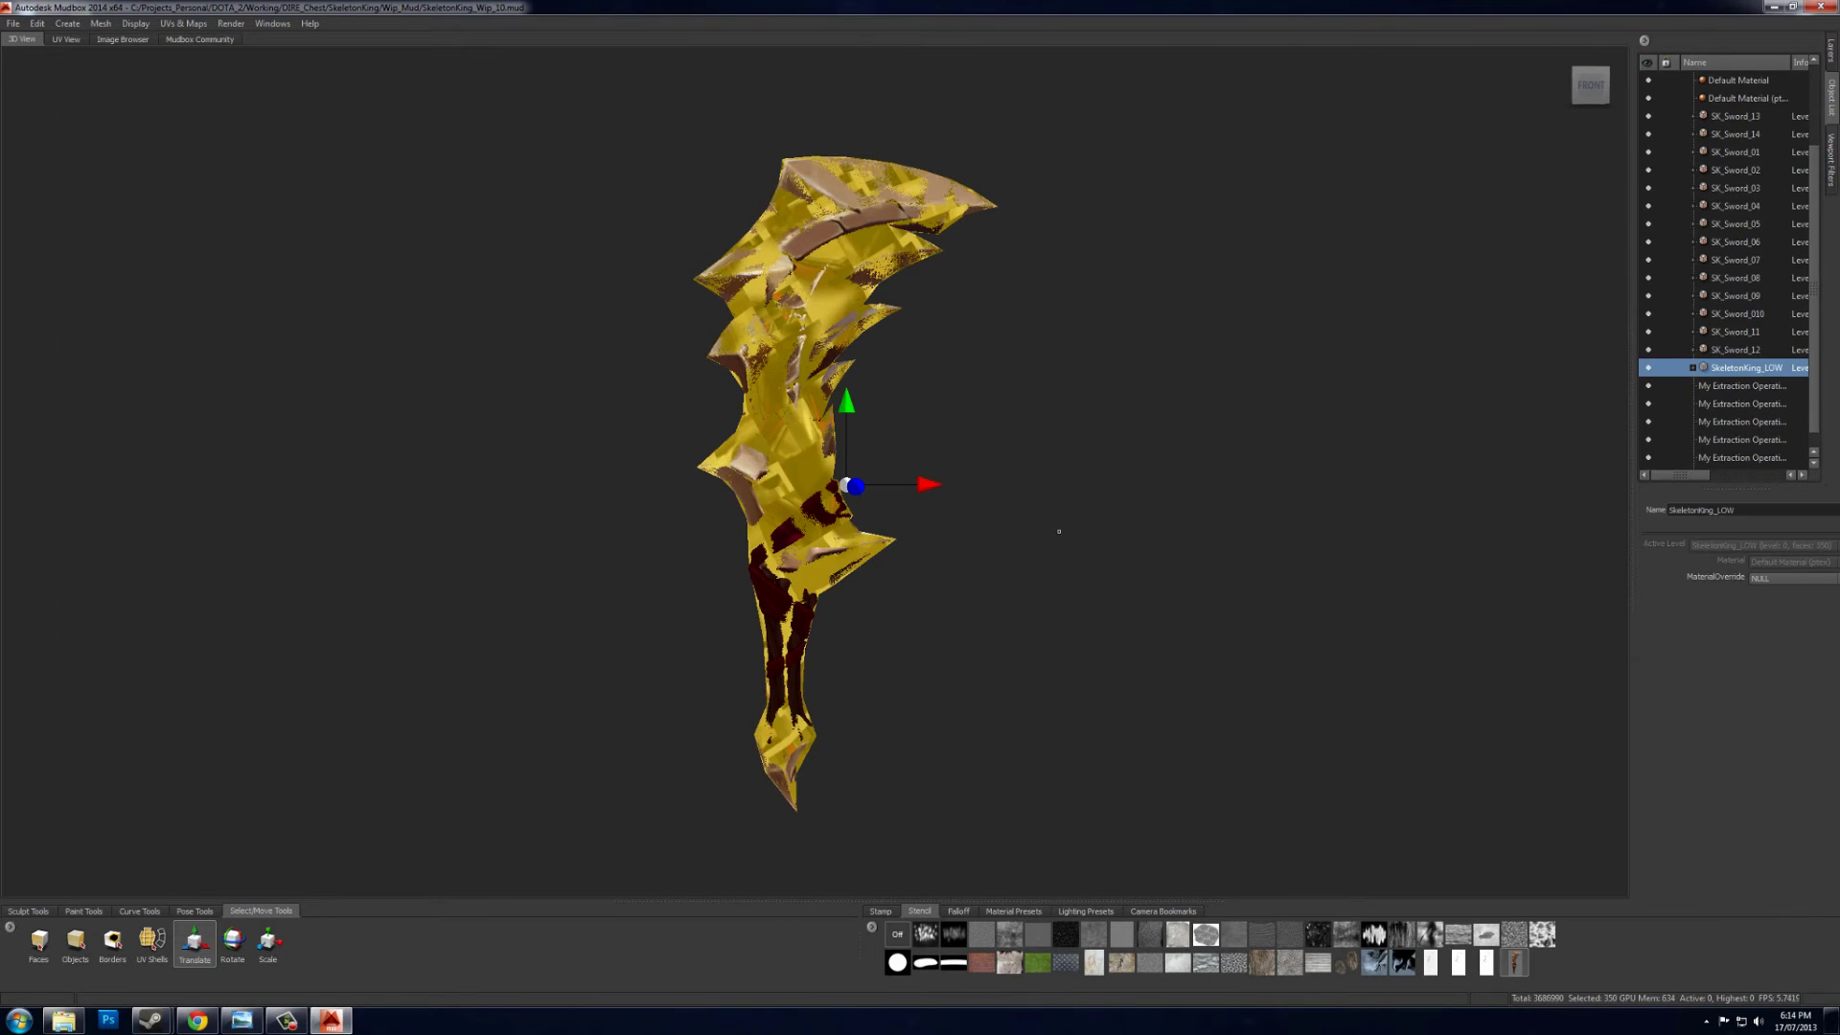
pyautogui.moveTo(927, 484); pyautogui.dragTo(1228, 484)
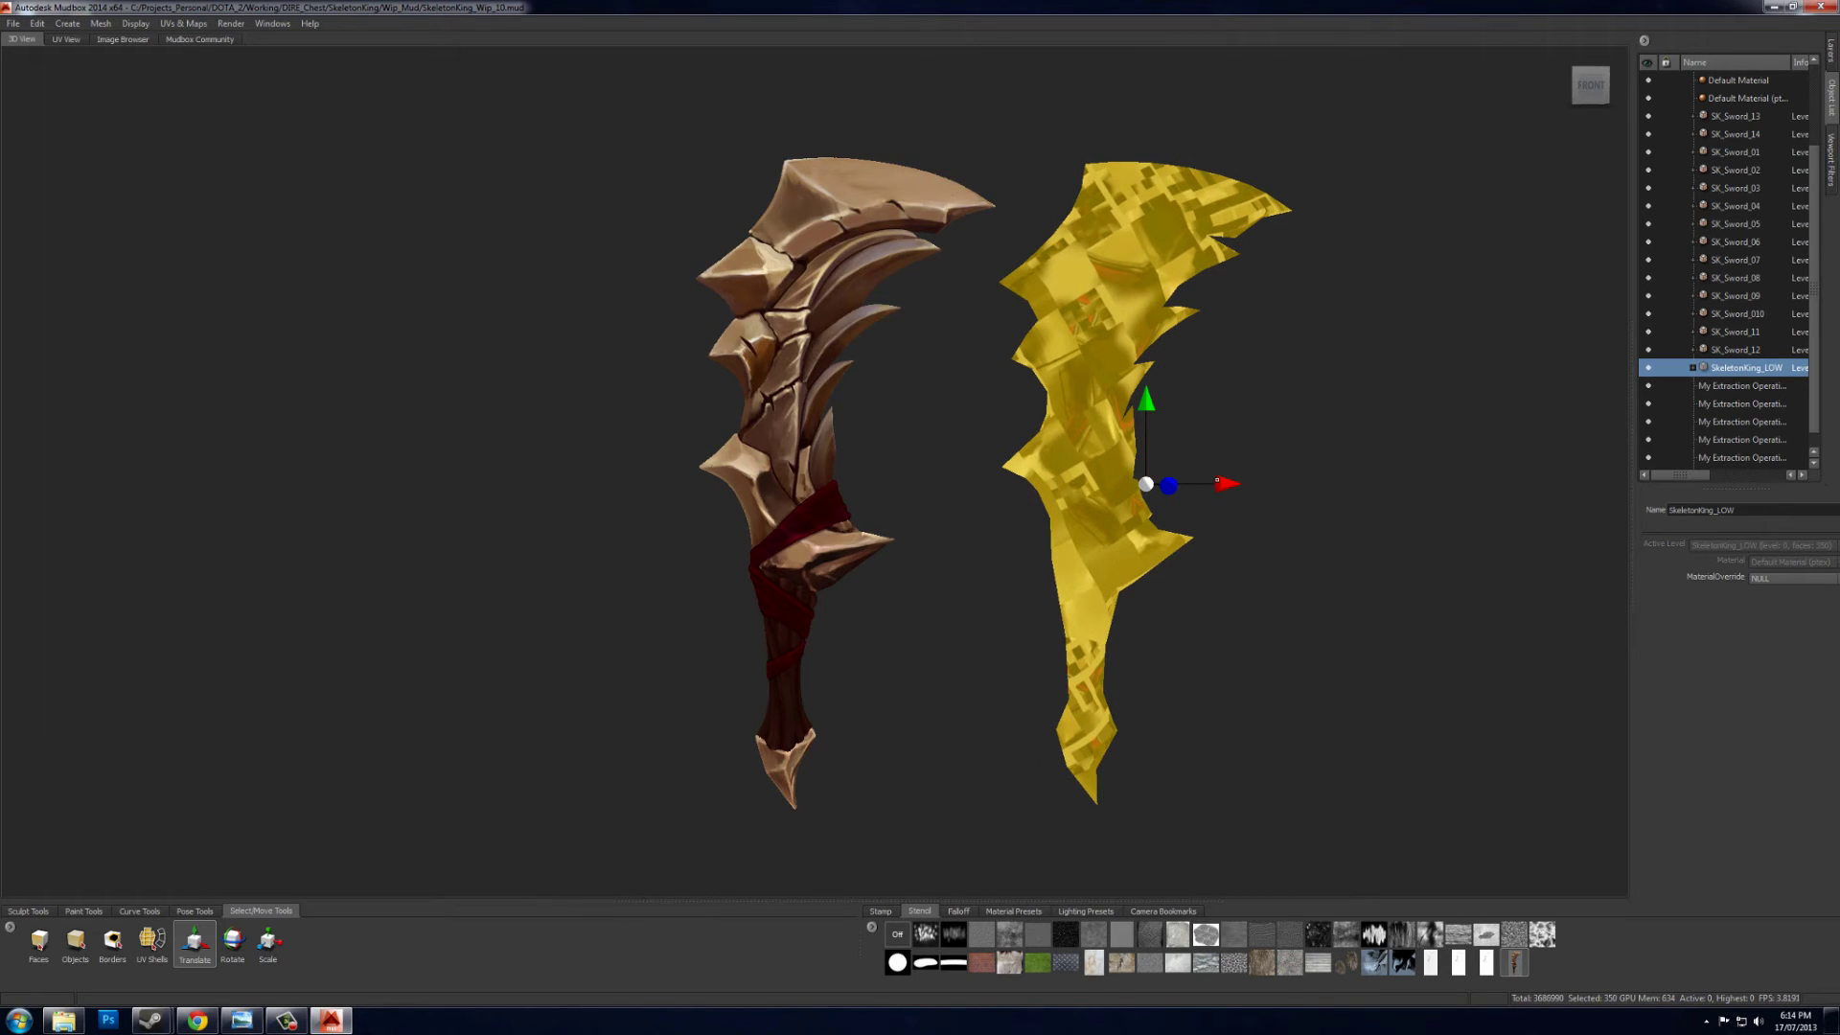
pyautogui.hotkey('ctrl', 'z')
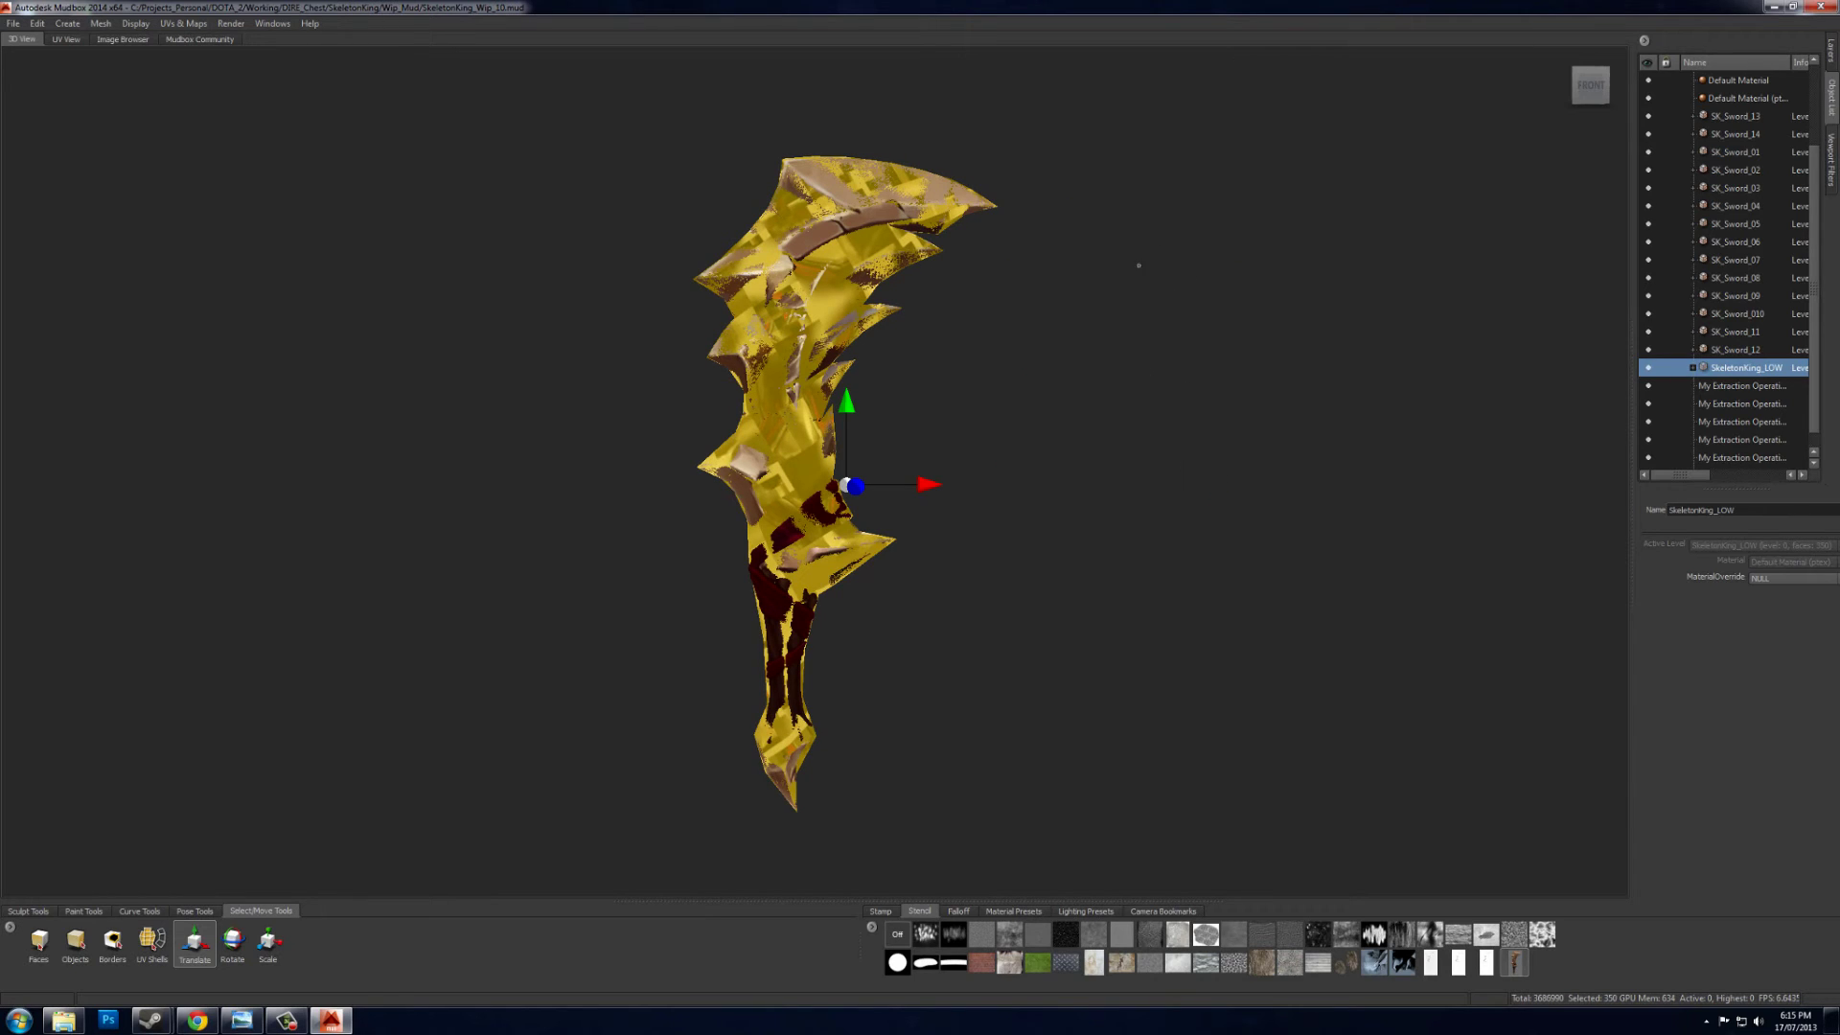
# - Create a Transfer Paint Layers extraction with SkeletonKing_LOW as the target model and all the SK_Sword meshes as source models
pyautogui.click(186, 25)
pyautogui.moveTo(222, 119)
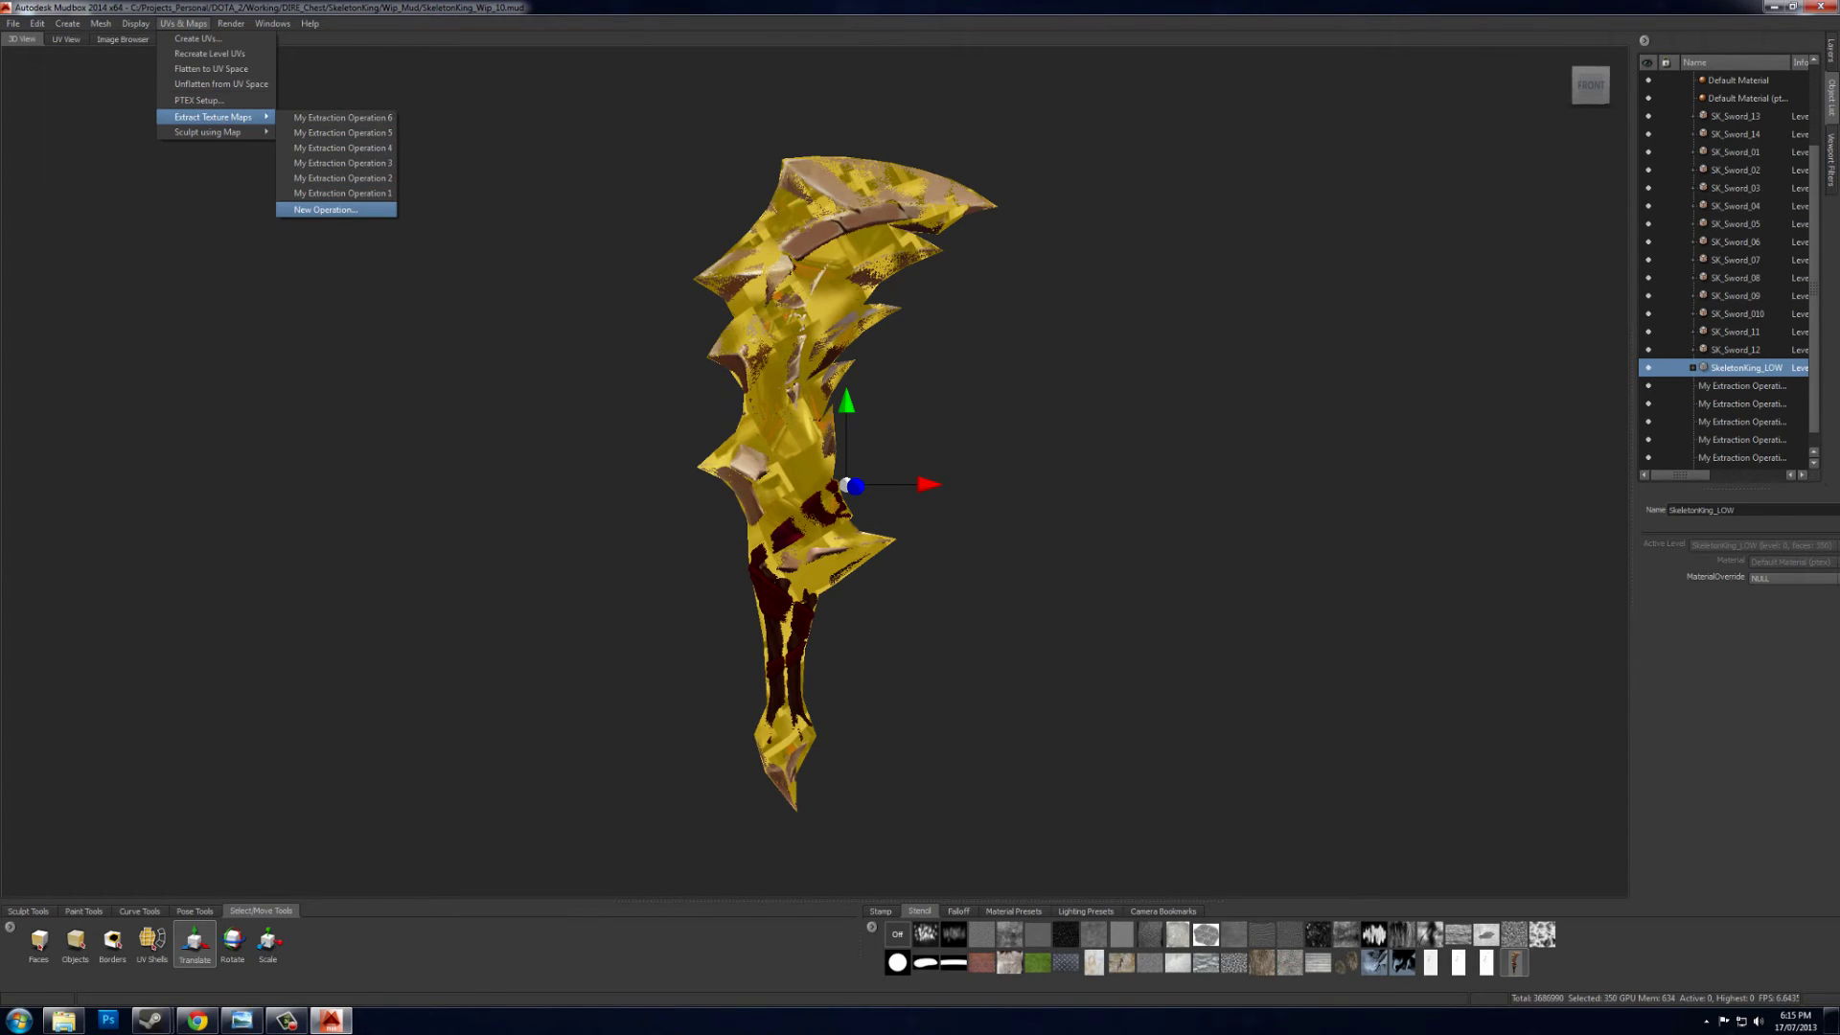
pyautogui.click(370, 210)
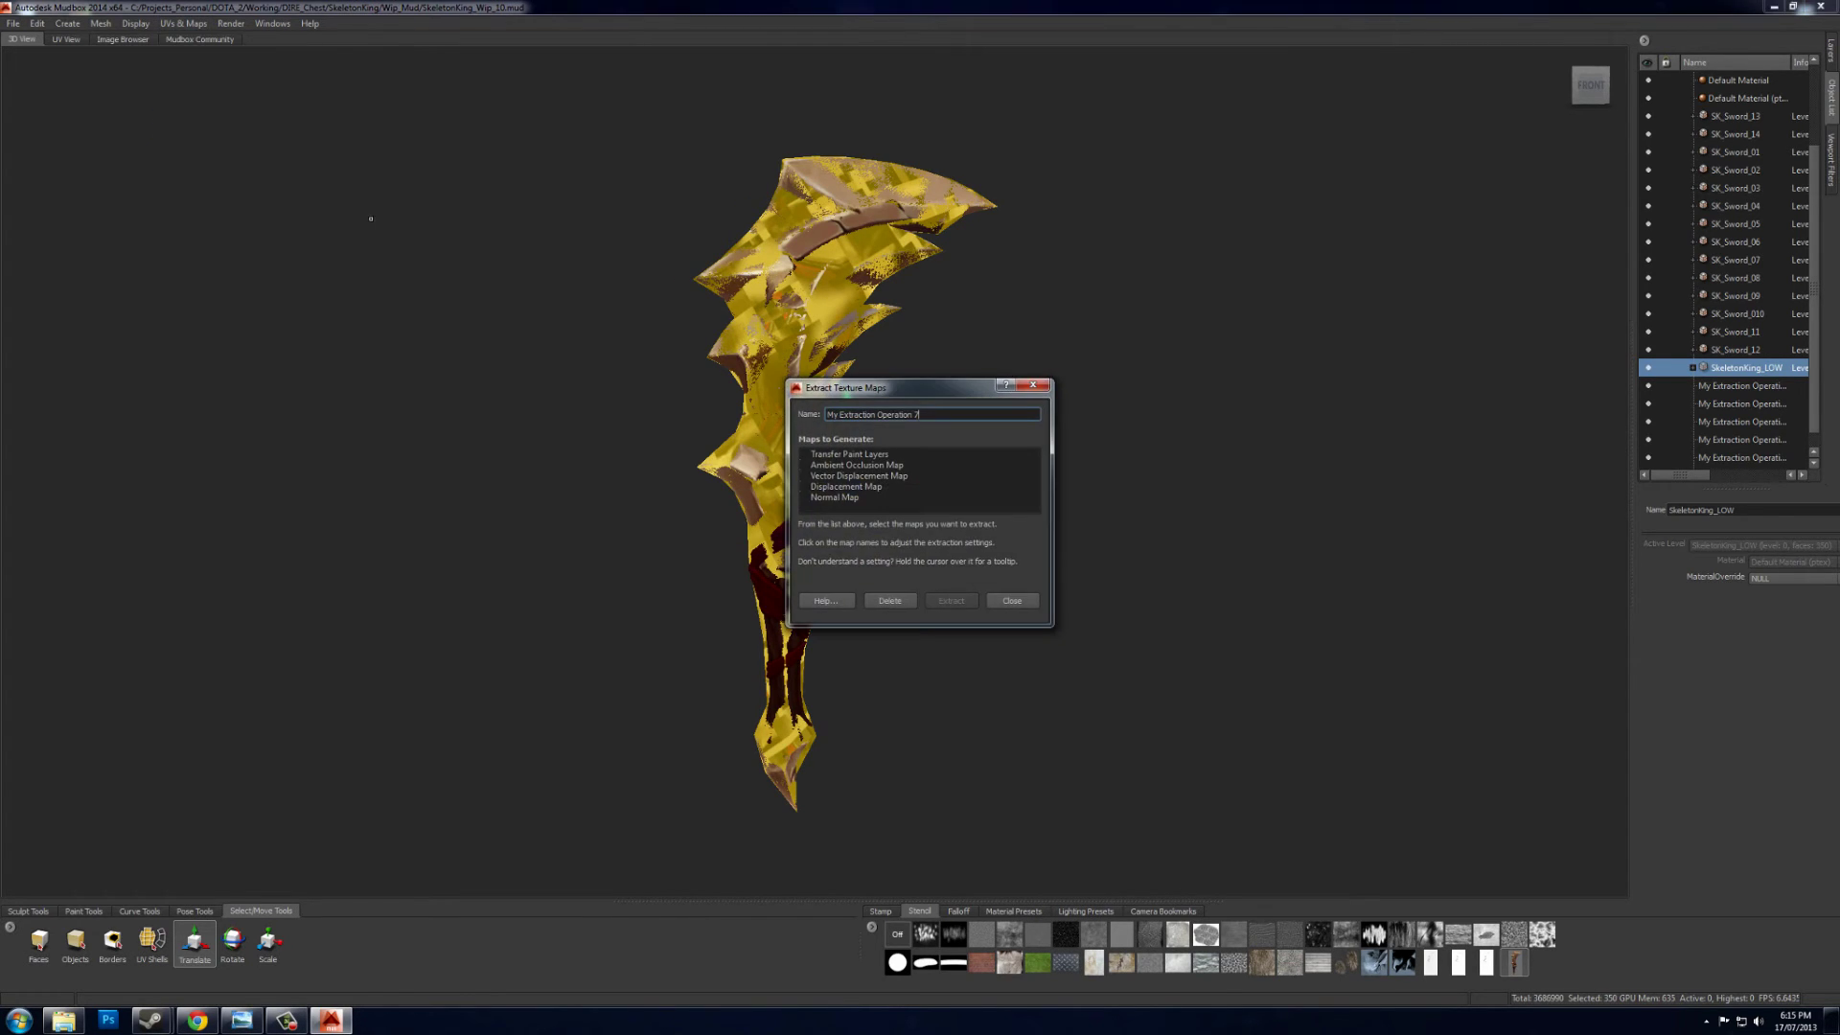
pyautogui.click(848, 455)
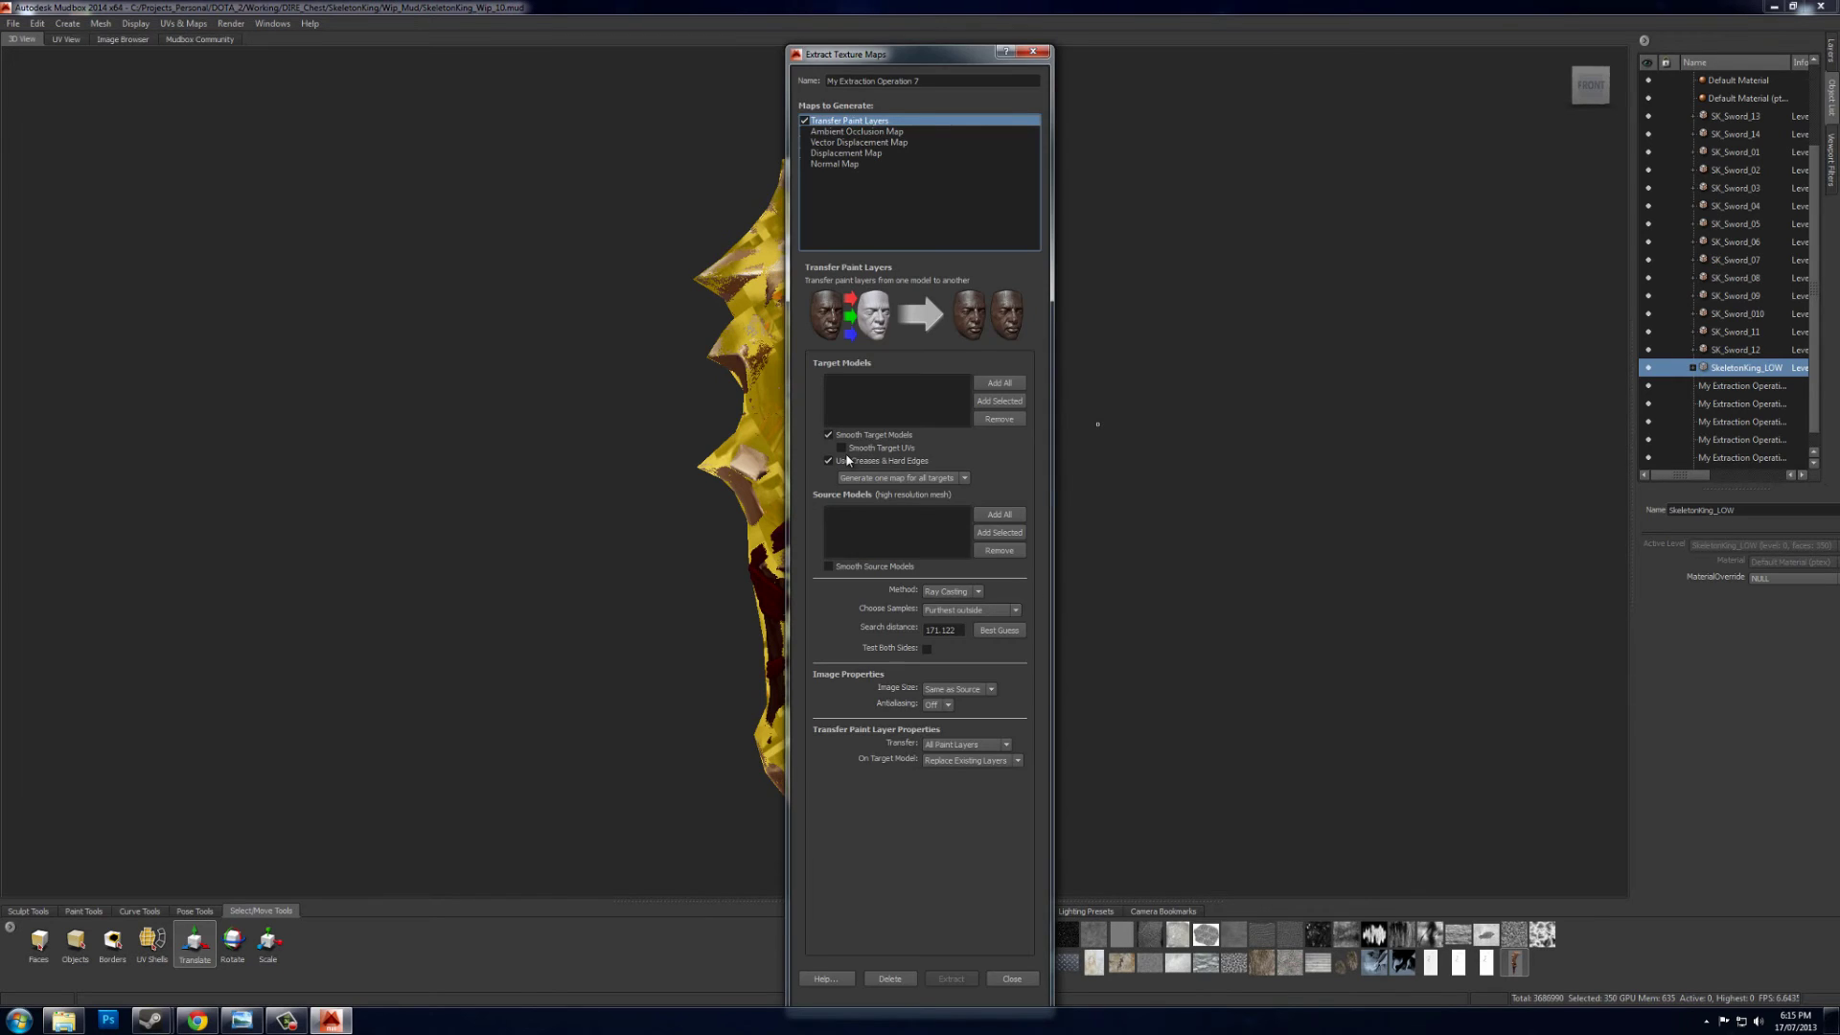
pyautogui.click(997, 402)
pyautogui.click(999, 515)
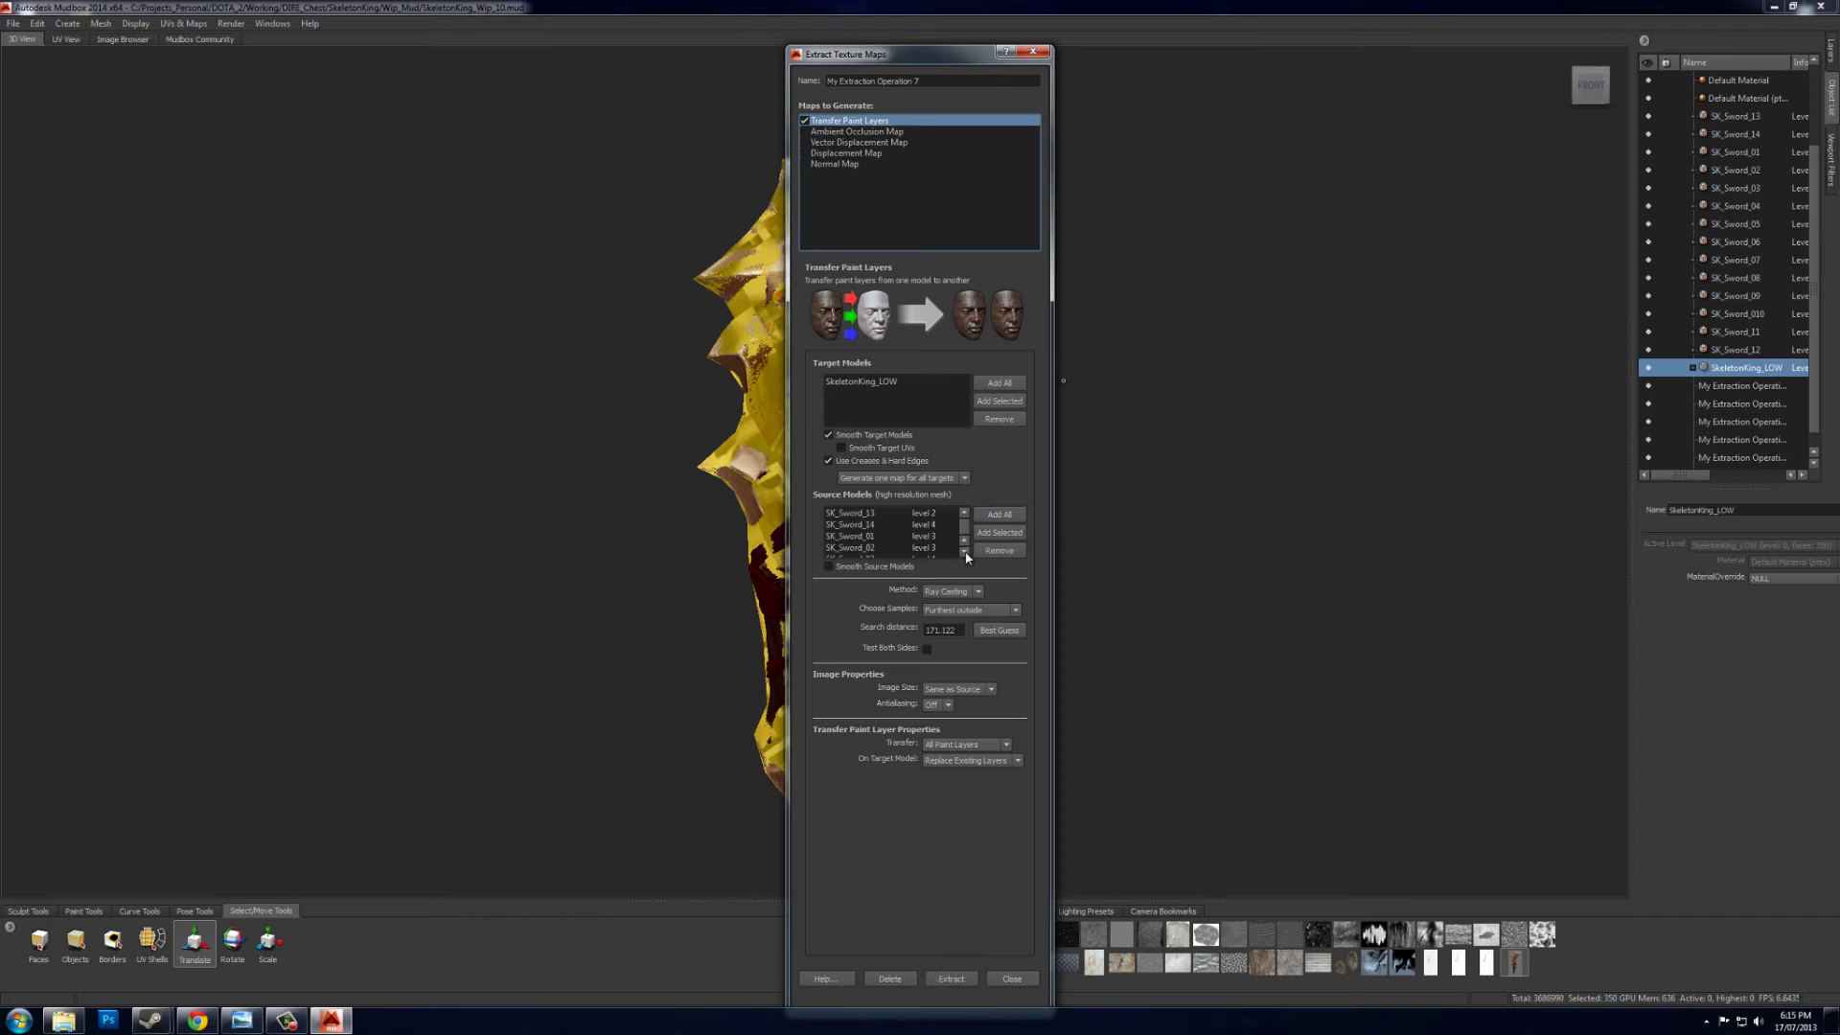
pyautogui.click(964, 553)
pyautogui.click(964, 553)
pyautogui.click(964, 553)
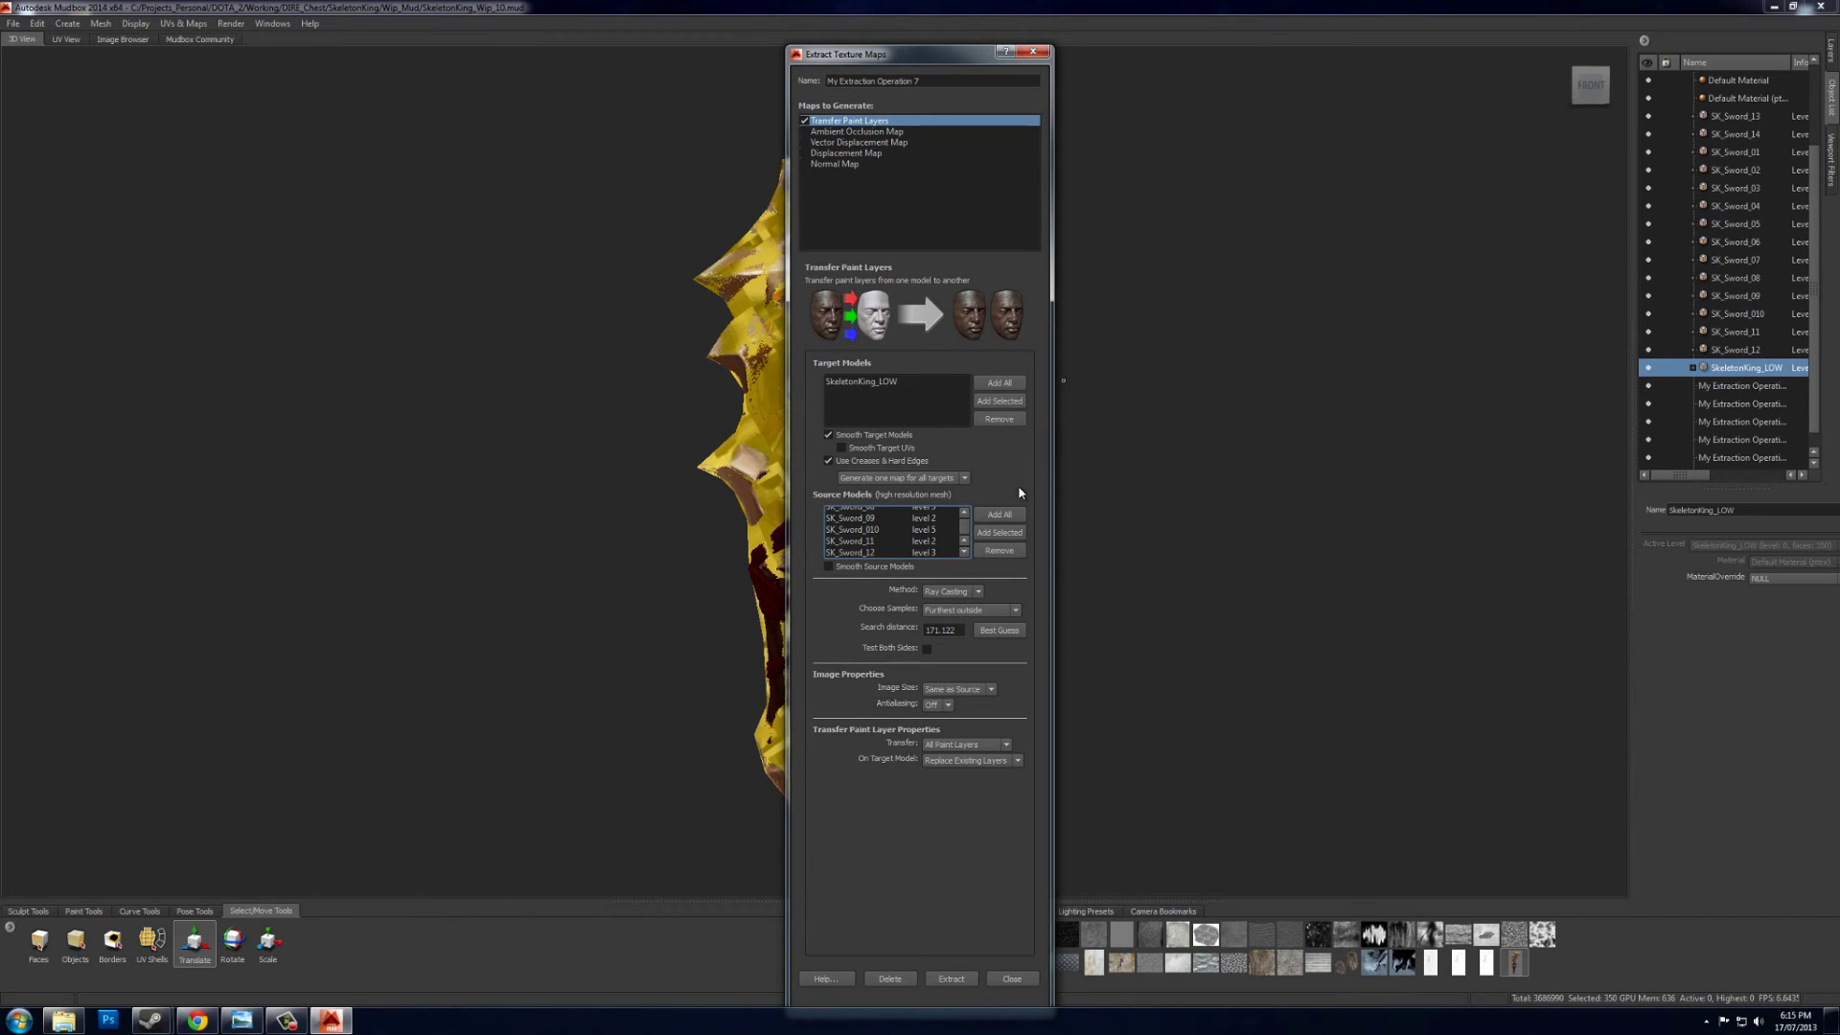
# - Disable Smooth Target Models and Use Creases & Hard Edges, and extract the paint layers onto the low-poly mesh
pyautogui.click(830, 435)
pyautogui.click(830, 461)
pyautogui.click(952, 979)
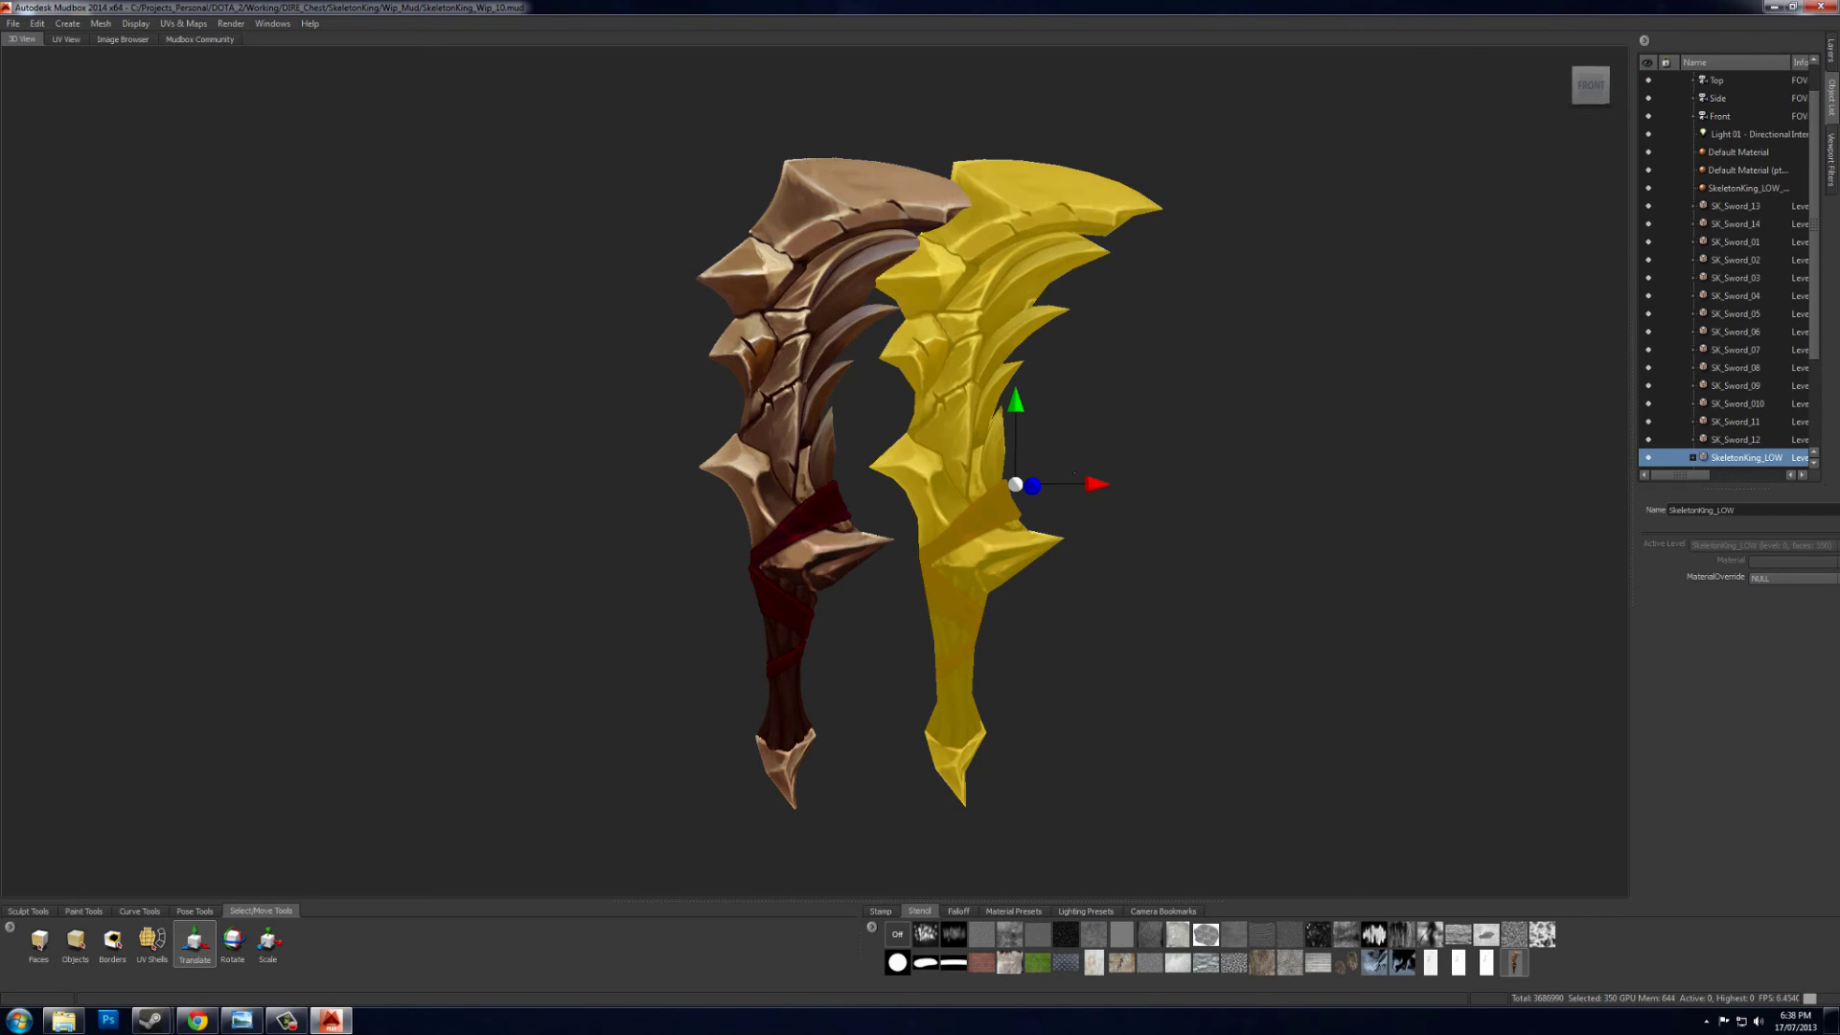
# - Move SkeletonKing_LOW along the X axis until it stands beside the sculpted sword, and deselect it
pyautogui.moveTo(1074, 472); pyautogui.dragTo(1149, 584)
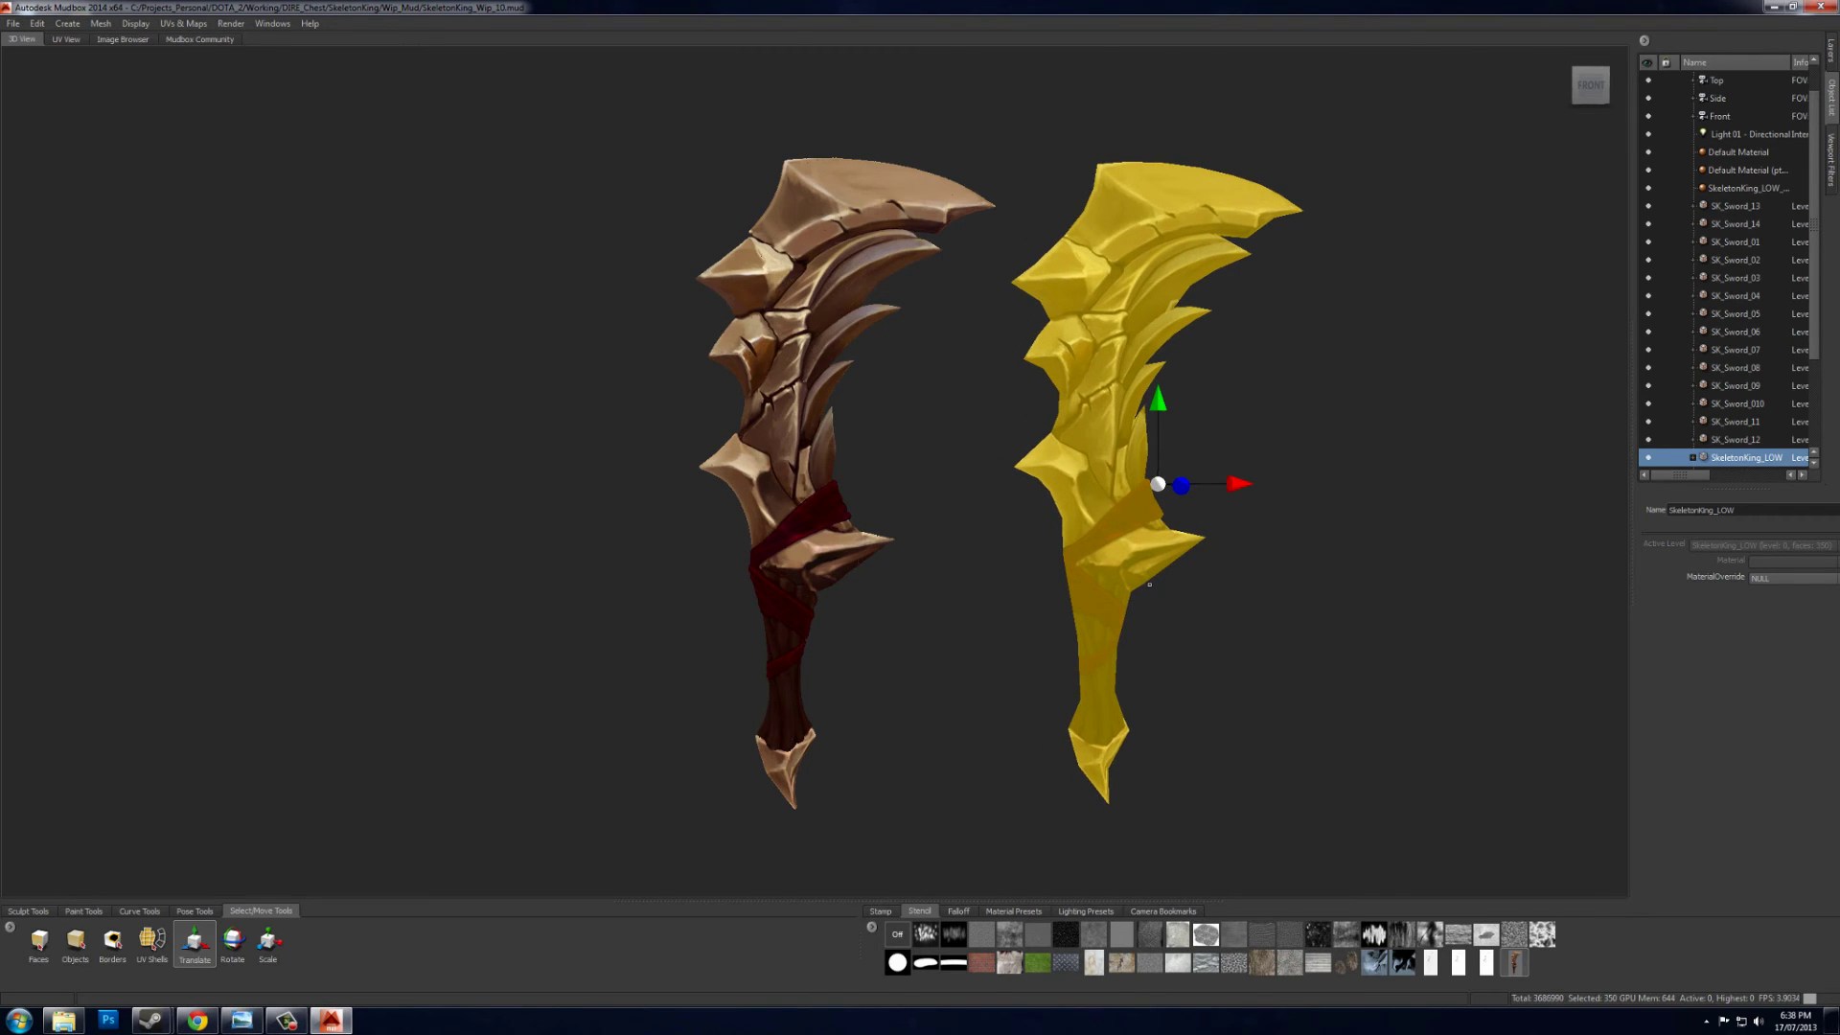
pyautogui.click(76, 941)
pyautogui.click(694, 602)
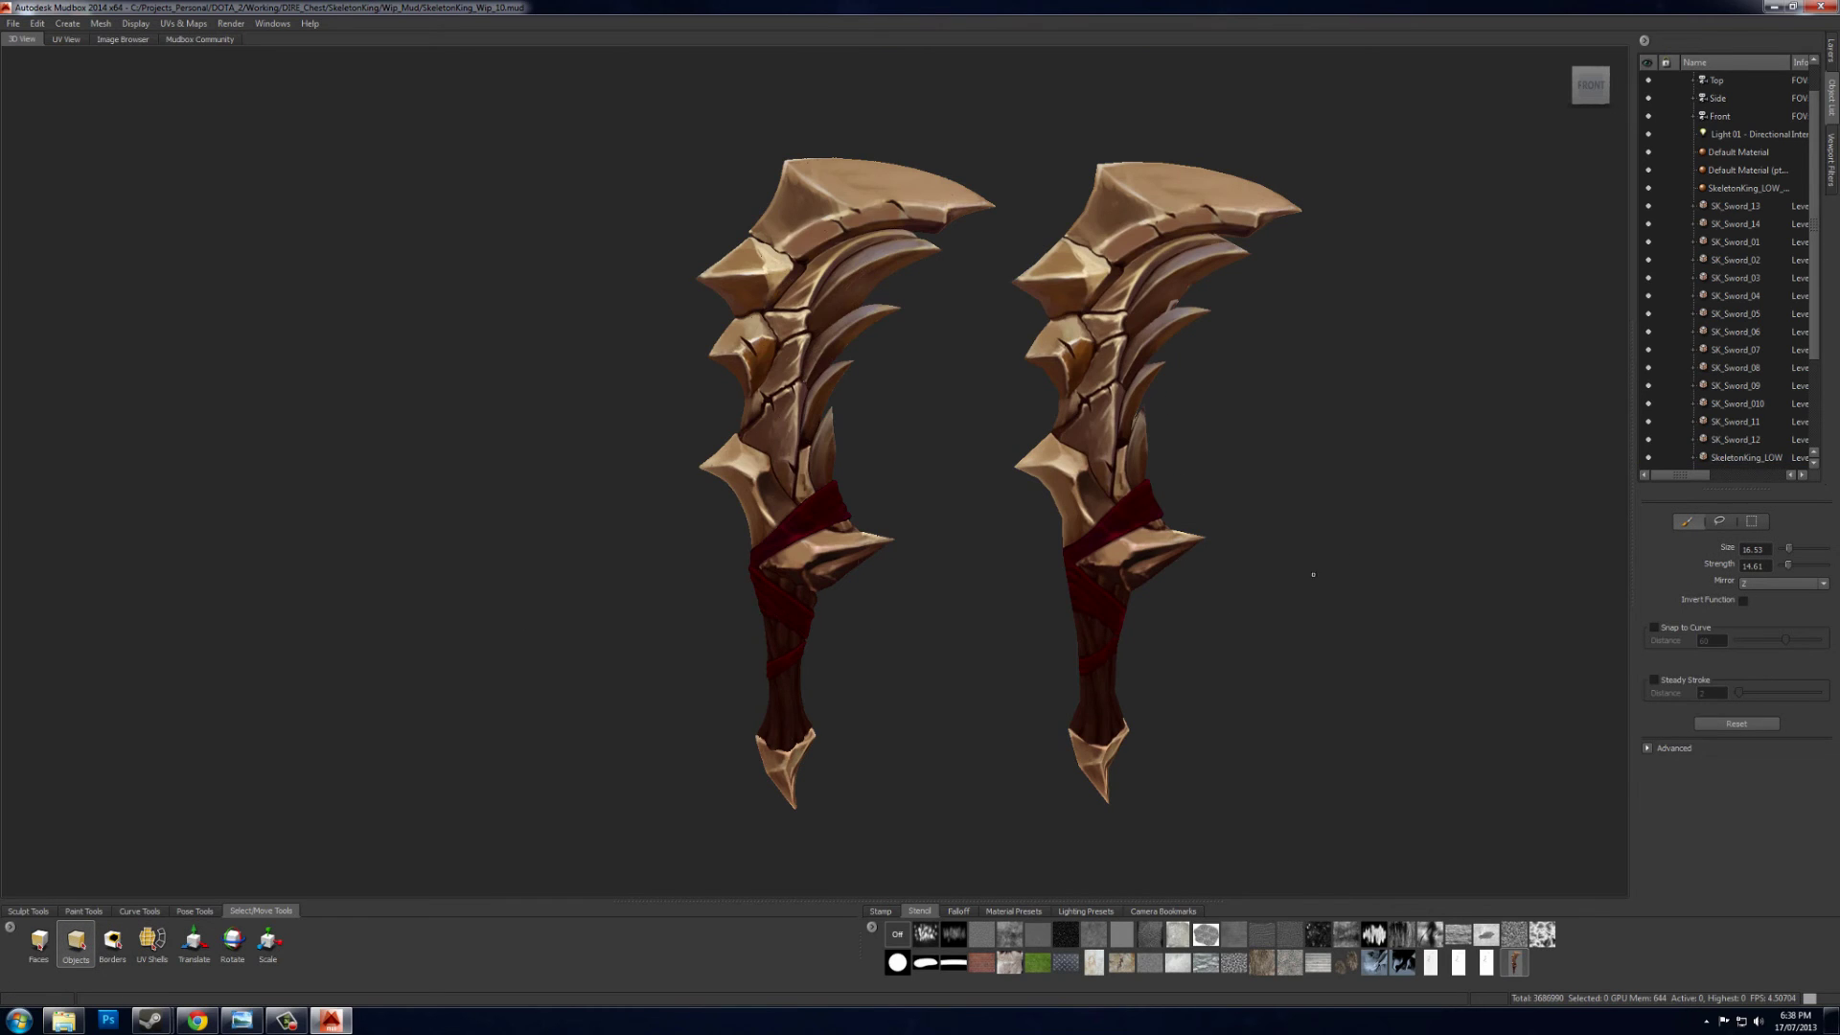
# - Compare the low-poly sword with the sculpted one at an angle, switching the wireframe display on and off
pyautogui.keyDown('alt'); pyautogui.moveTo(1439, 487); pyautogui.dragTo(1210, 489); pyautogui.keyUp('alt')
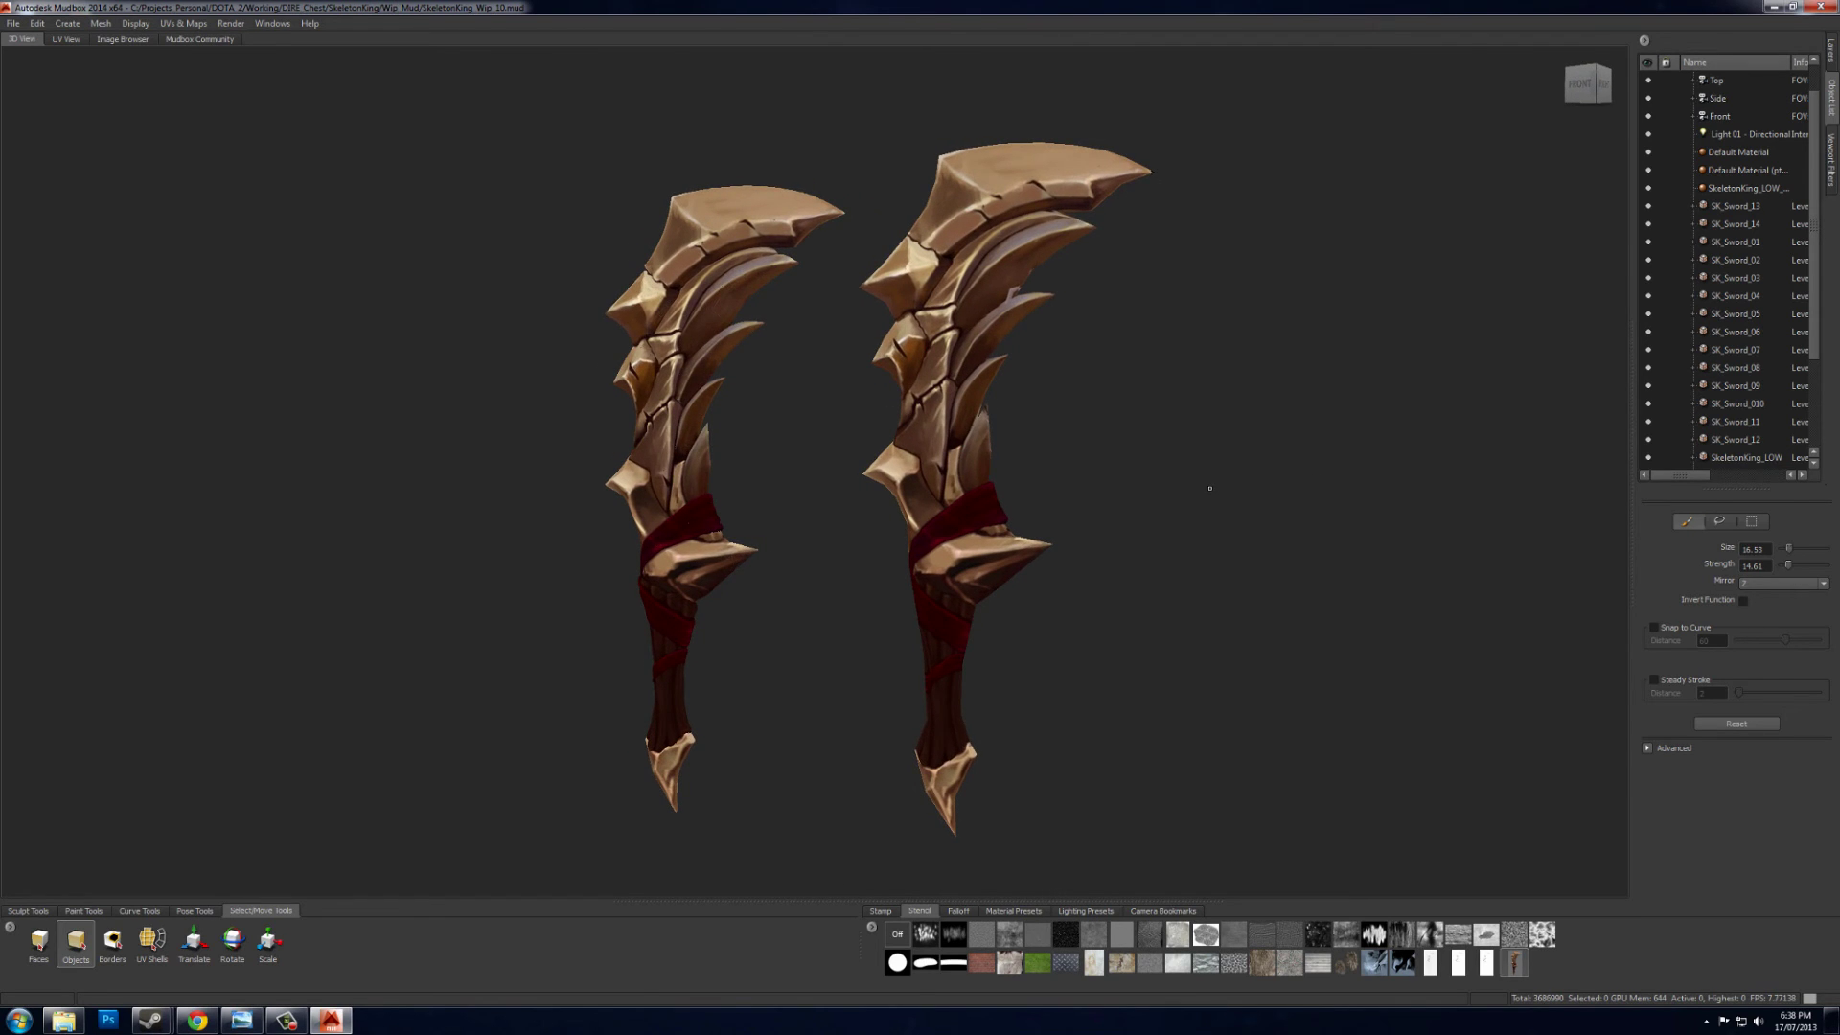
pyautogui.press('w')
pyautogui.keyDown('alt'); pyautogui.moveTo(1195, 394); pyautogui.dragTo(1195, 500, button='right'); pyautogui.keyUp('alt')
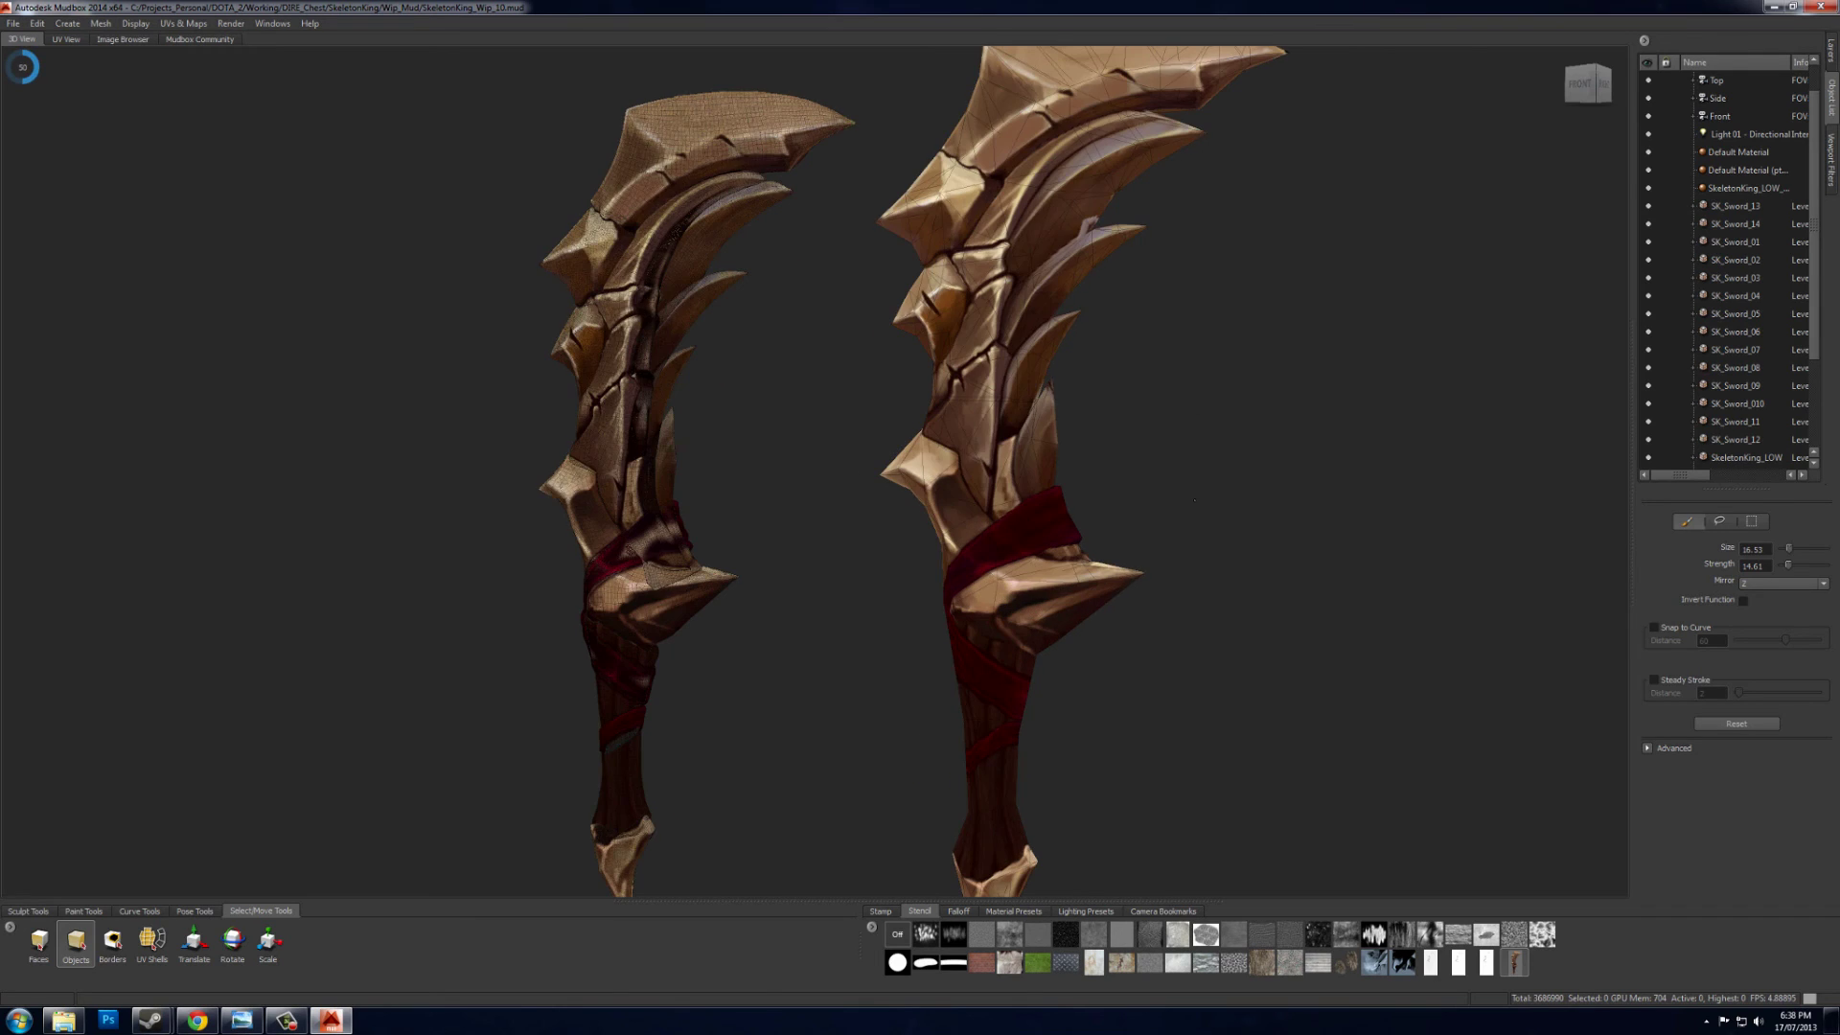
pyautogui.press('w')
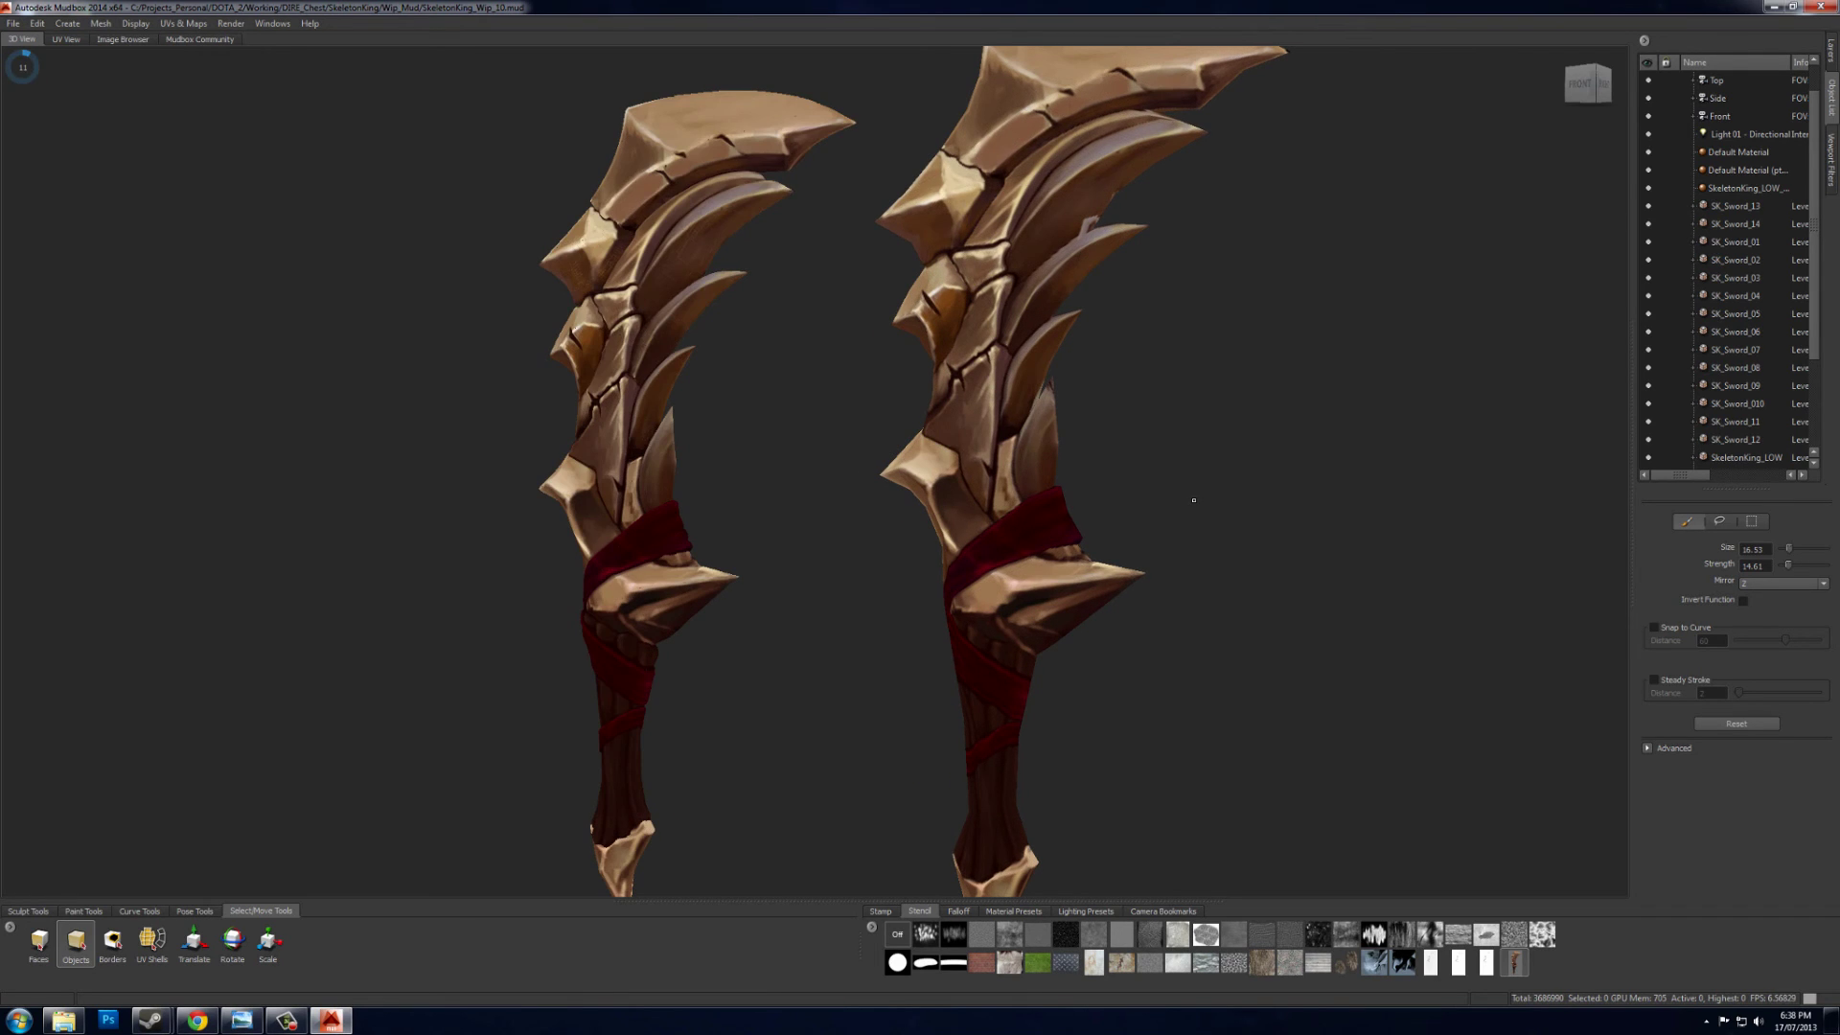
pyautogui.scroll(-3, 1212, 581)
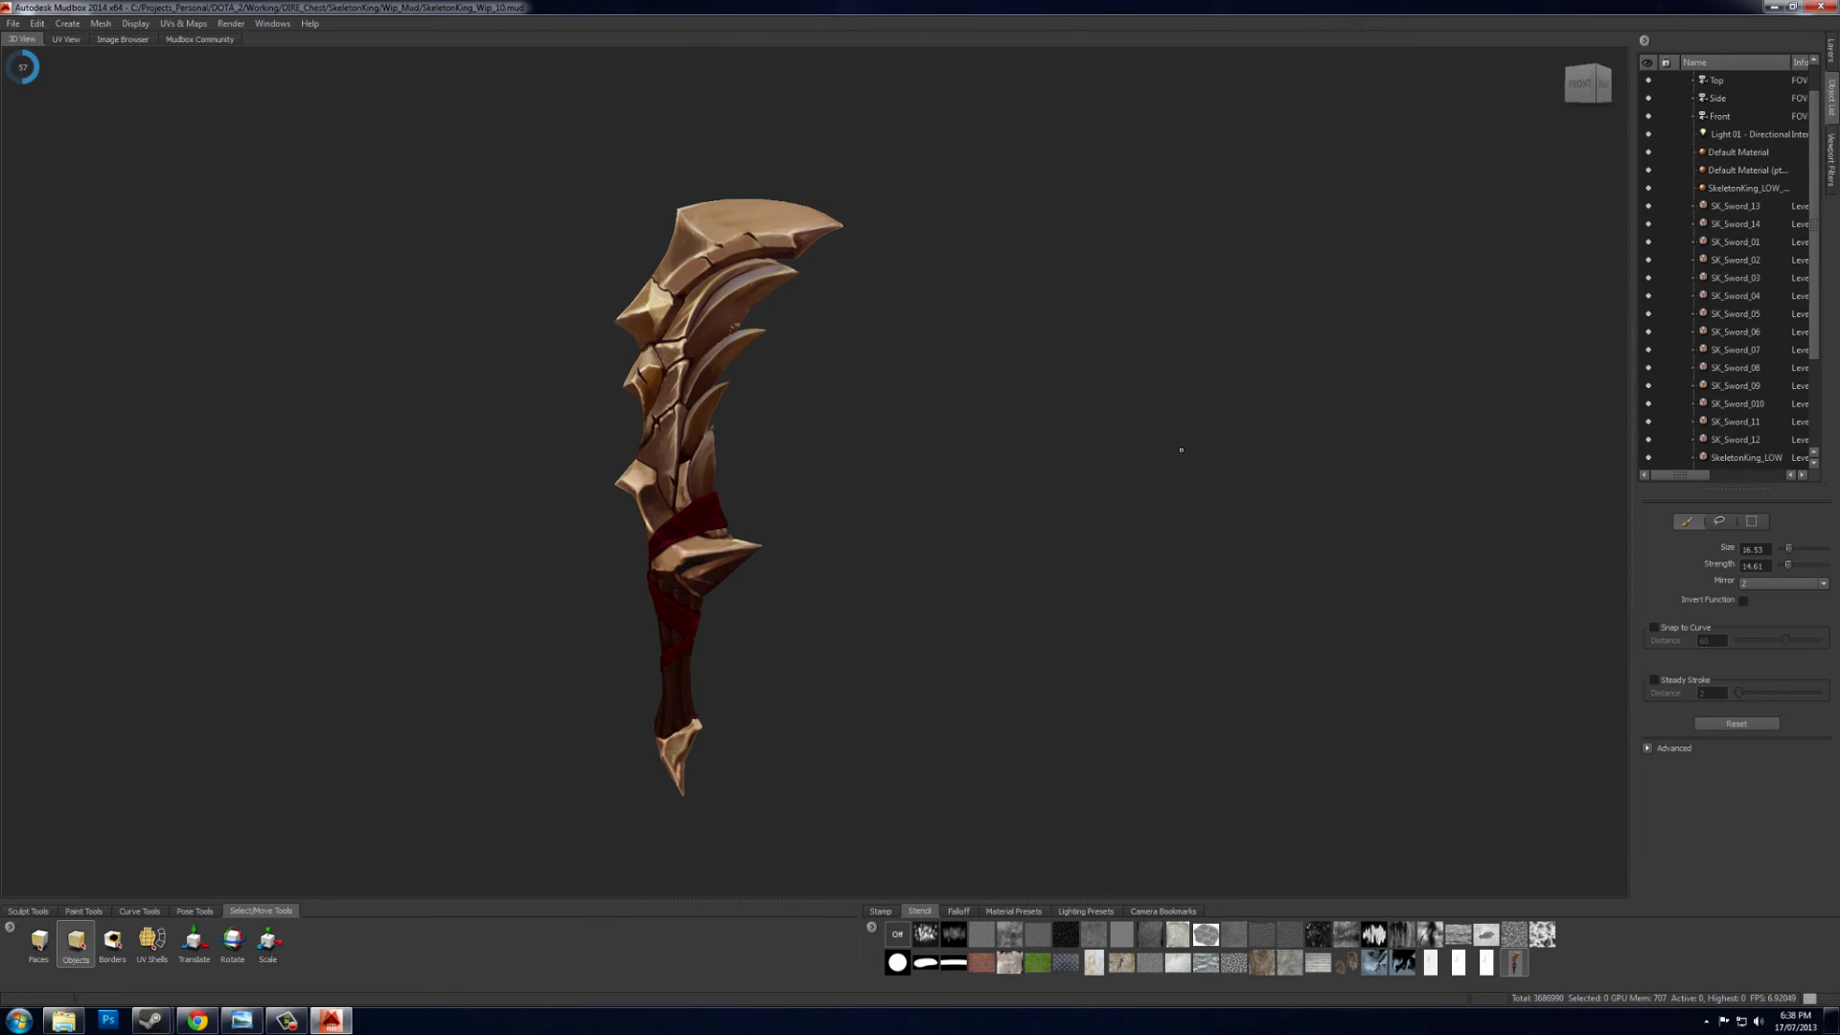
# - Select all the SK_Sword meshes from SK_Sword_13 to SK_Sword_12 and hide them, keeping SkeletonKing_LOW visible
pyautogui.keyDown('alt'); pyautogui.moveTo(934, 492); pyautogui.dragTo(1014, 505); pyautogui.keyUp('alt')
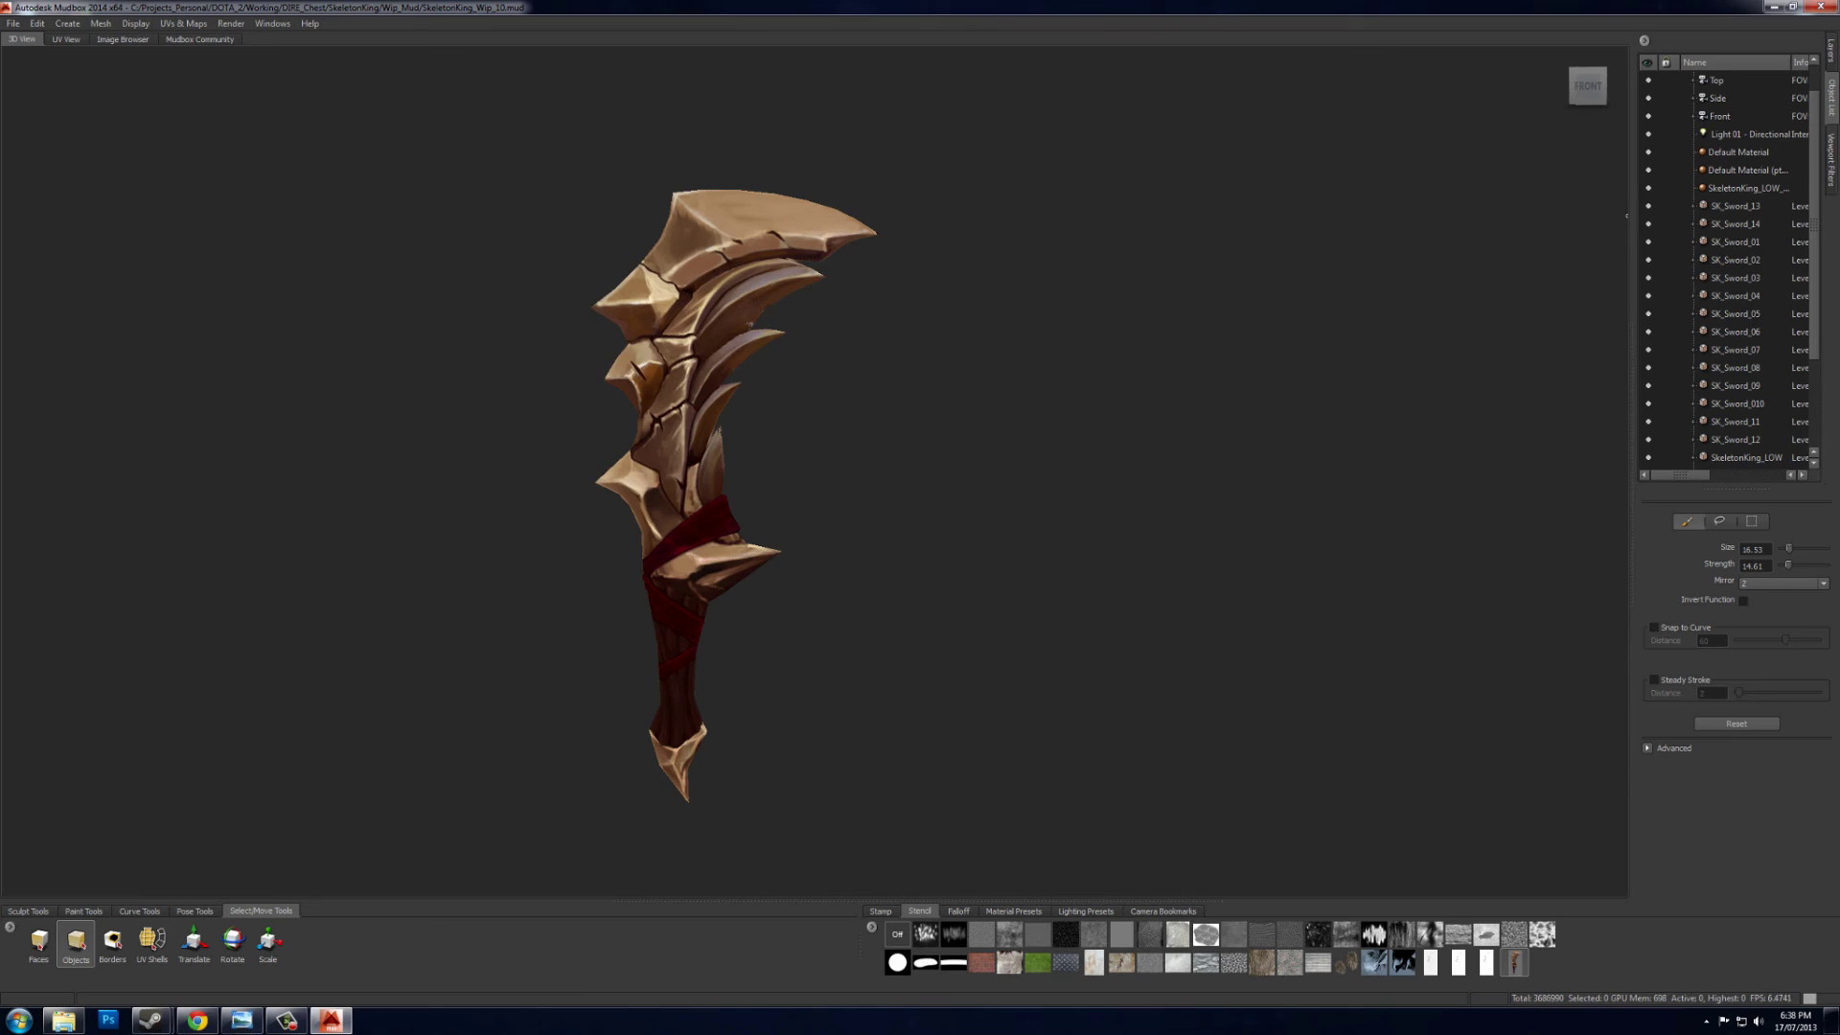
pyautogui.click(1756, 211)
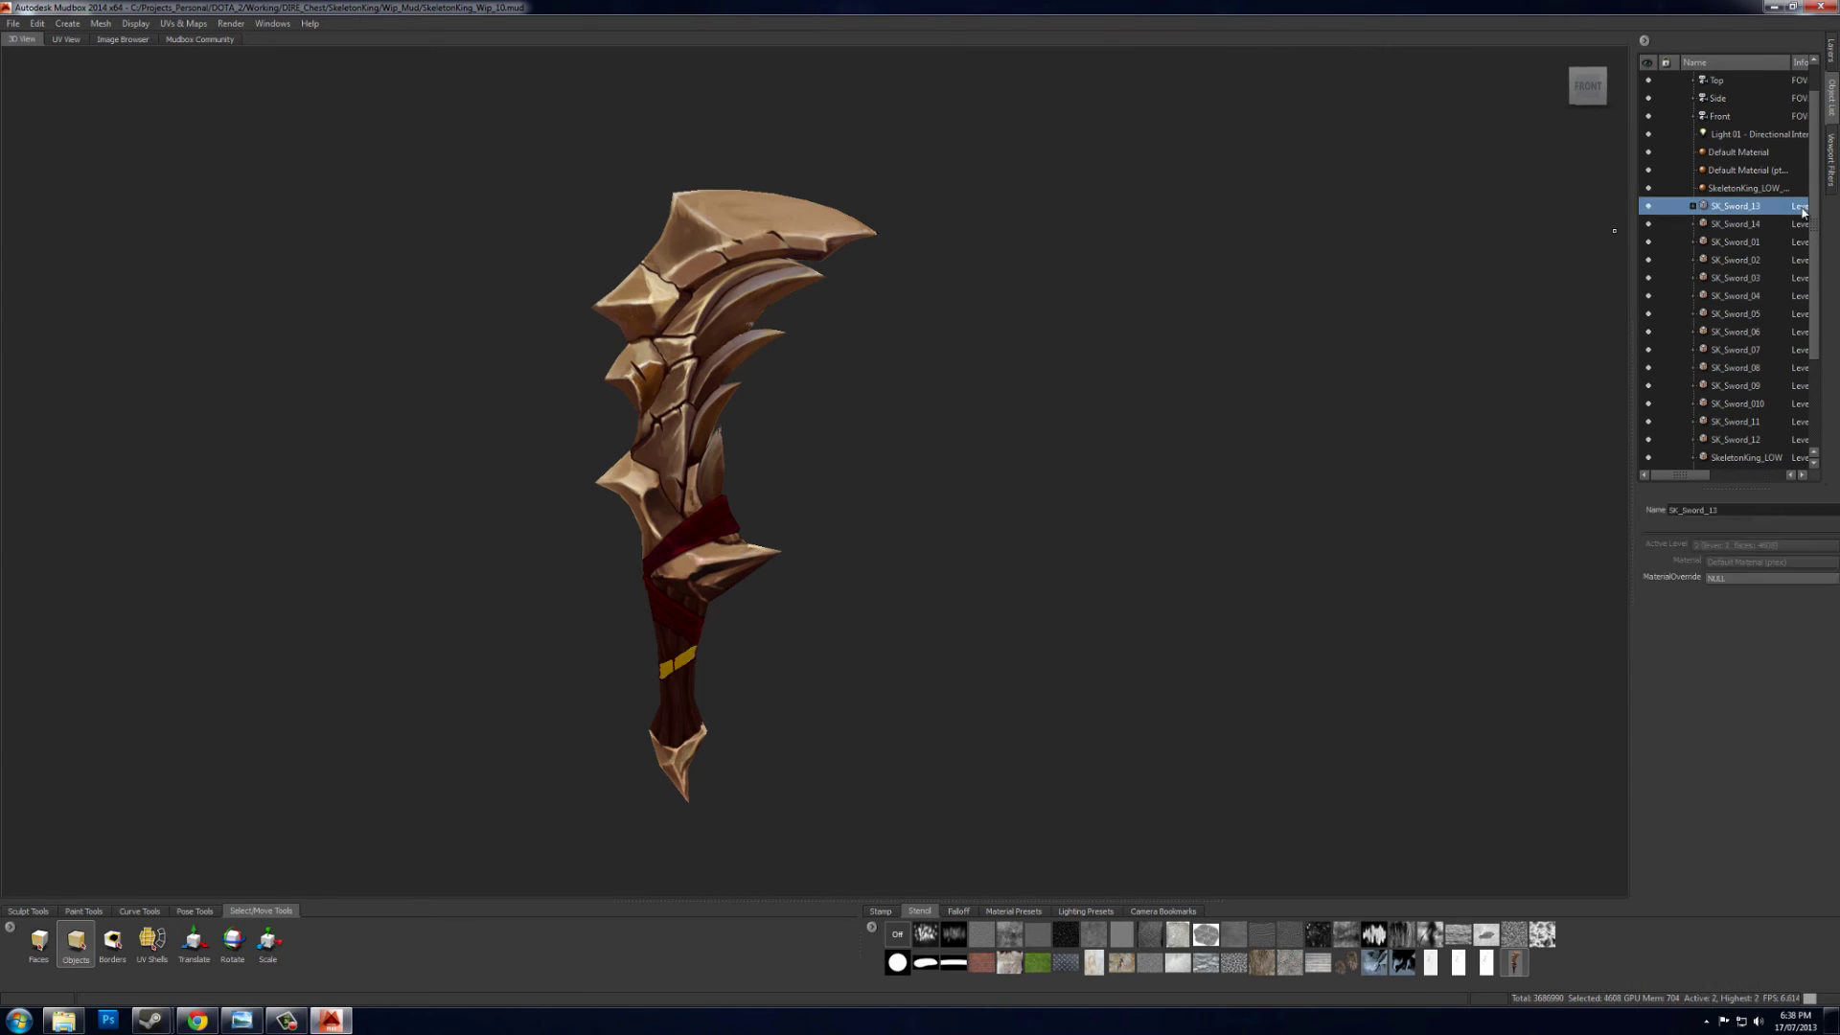
pyautogui.moveTo(1814, 213); pyautogui.dragTo(1791, 337)
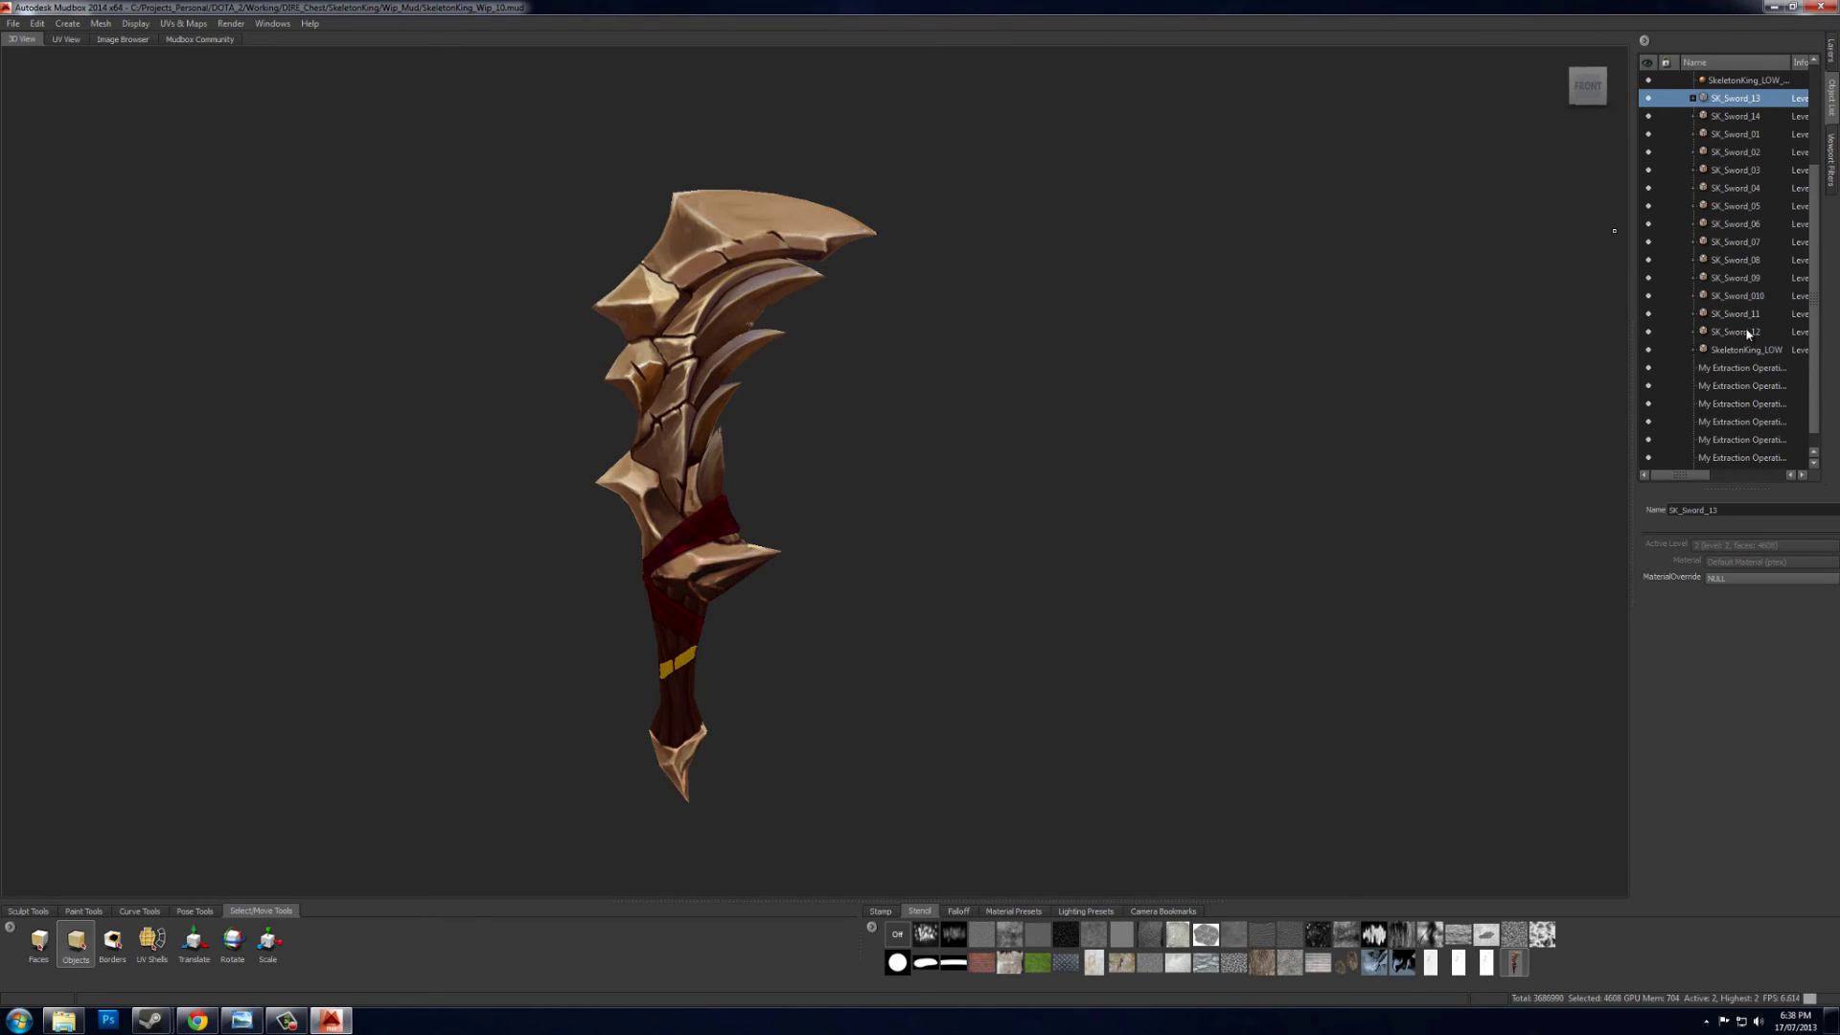
pyautogui.keyDown('shift'); pyautogui.click(1748, 332); pyautogui.keyUp('shift')
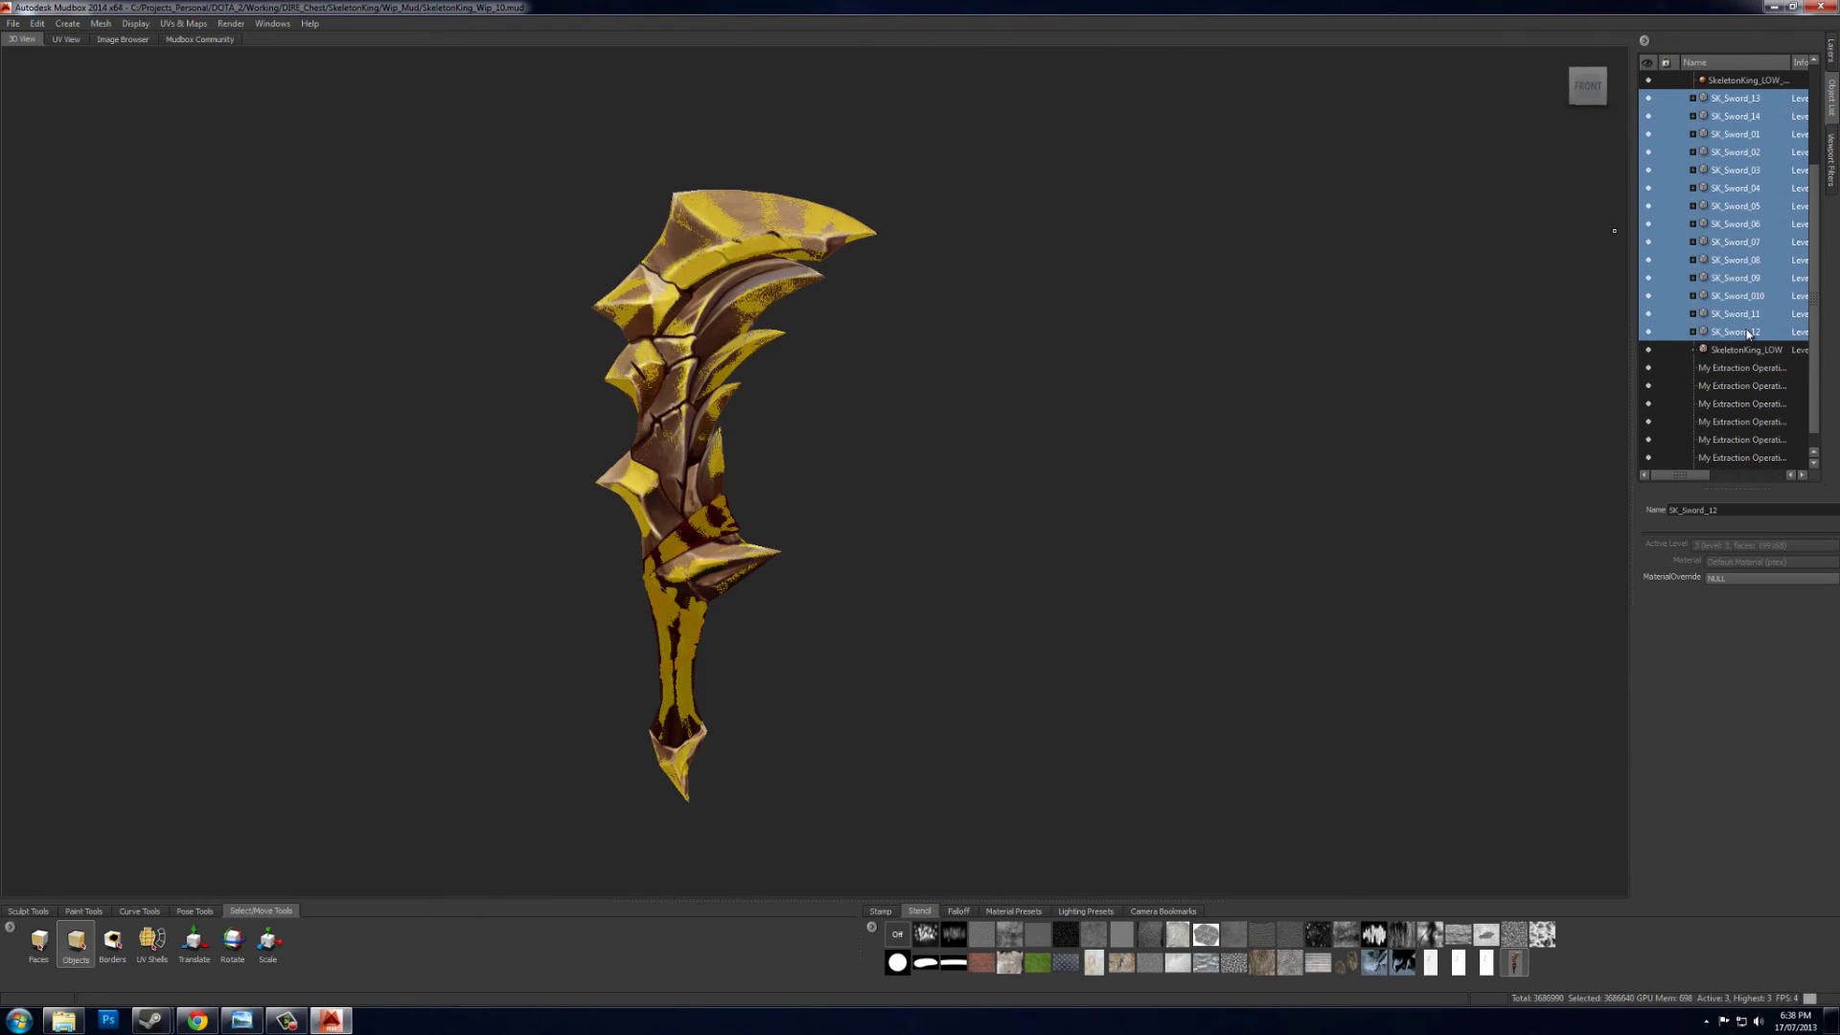
pyautogui.click(131, 25)
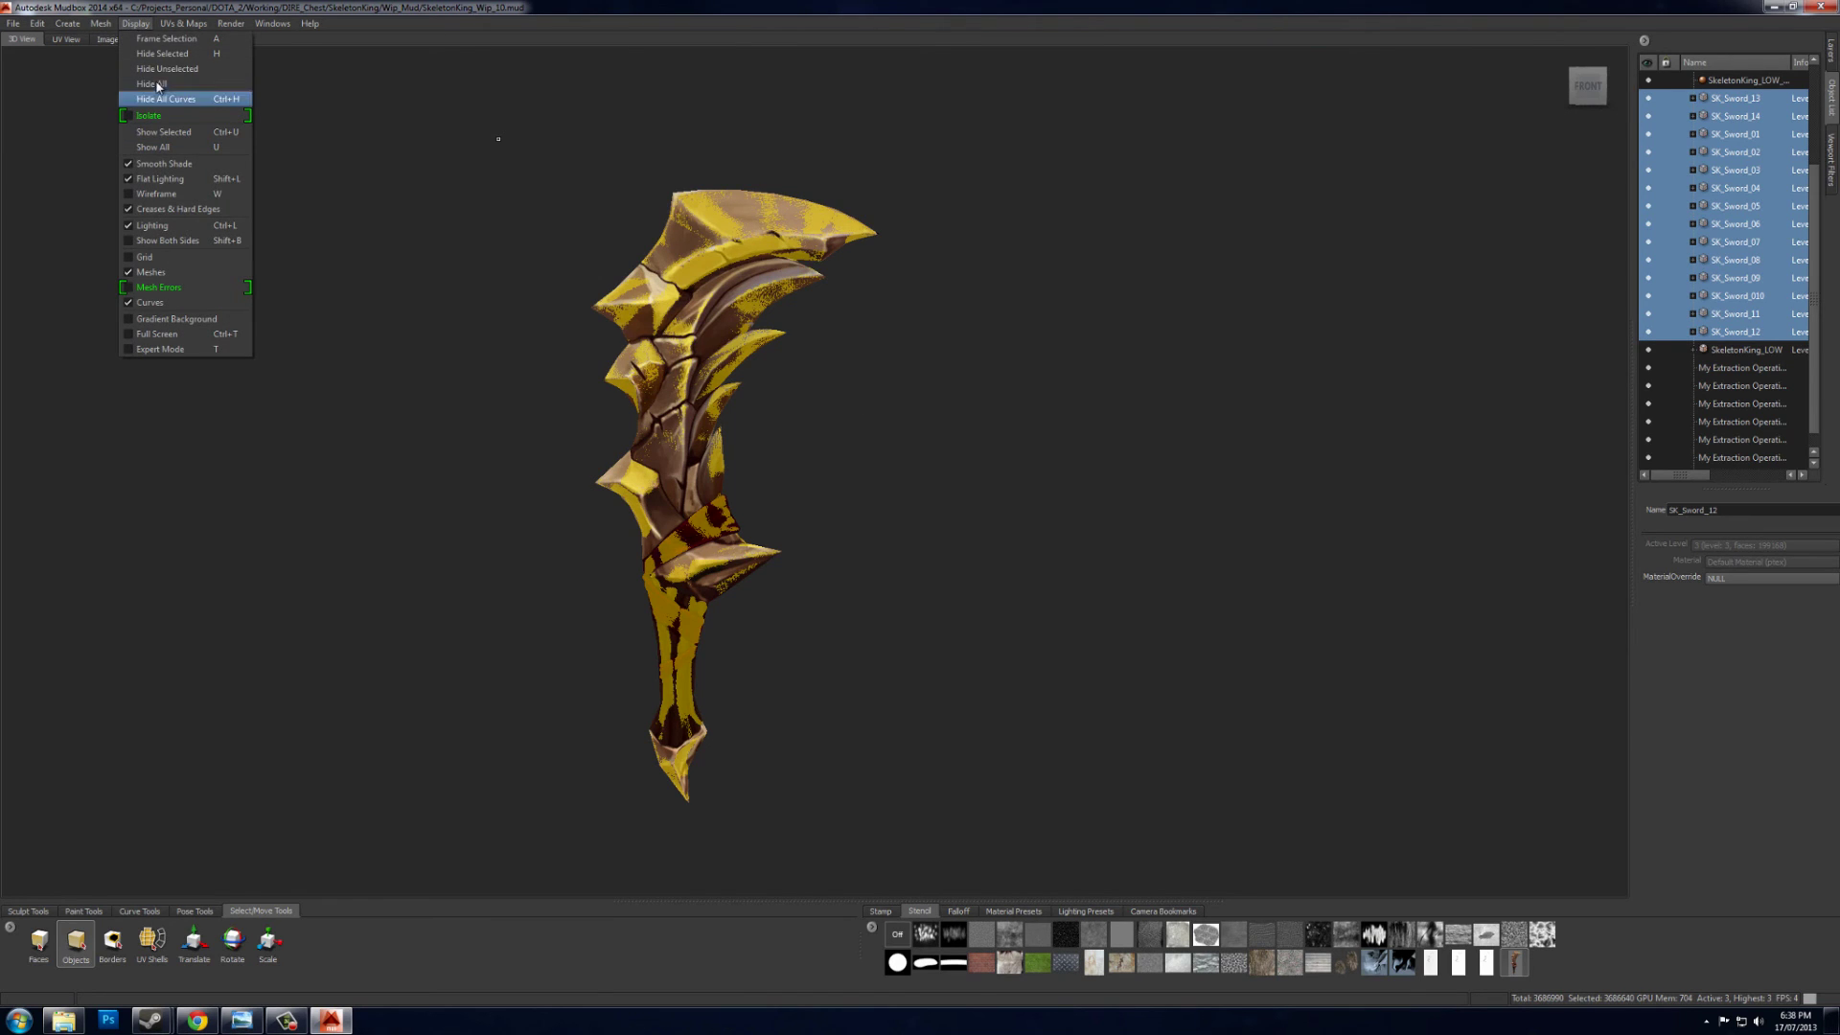
pyautogui.click(153, 54)
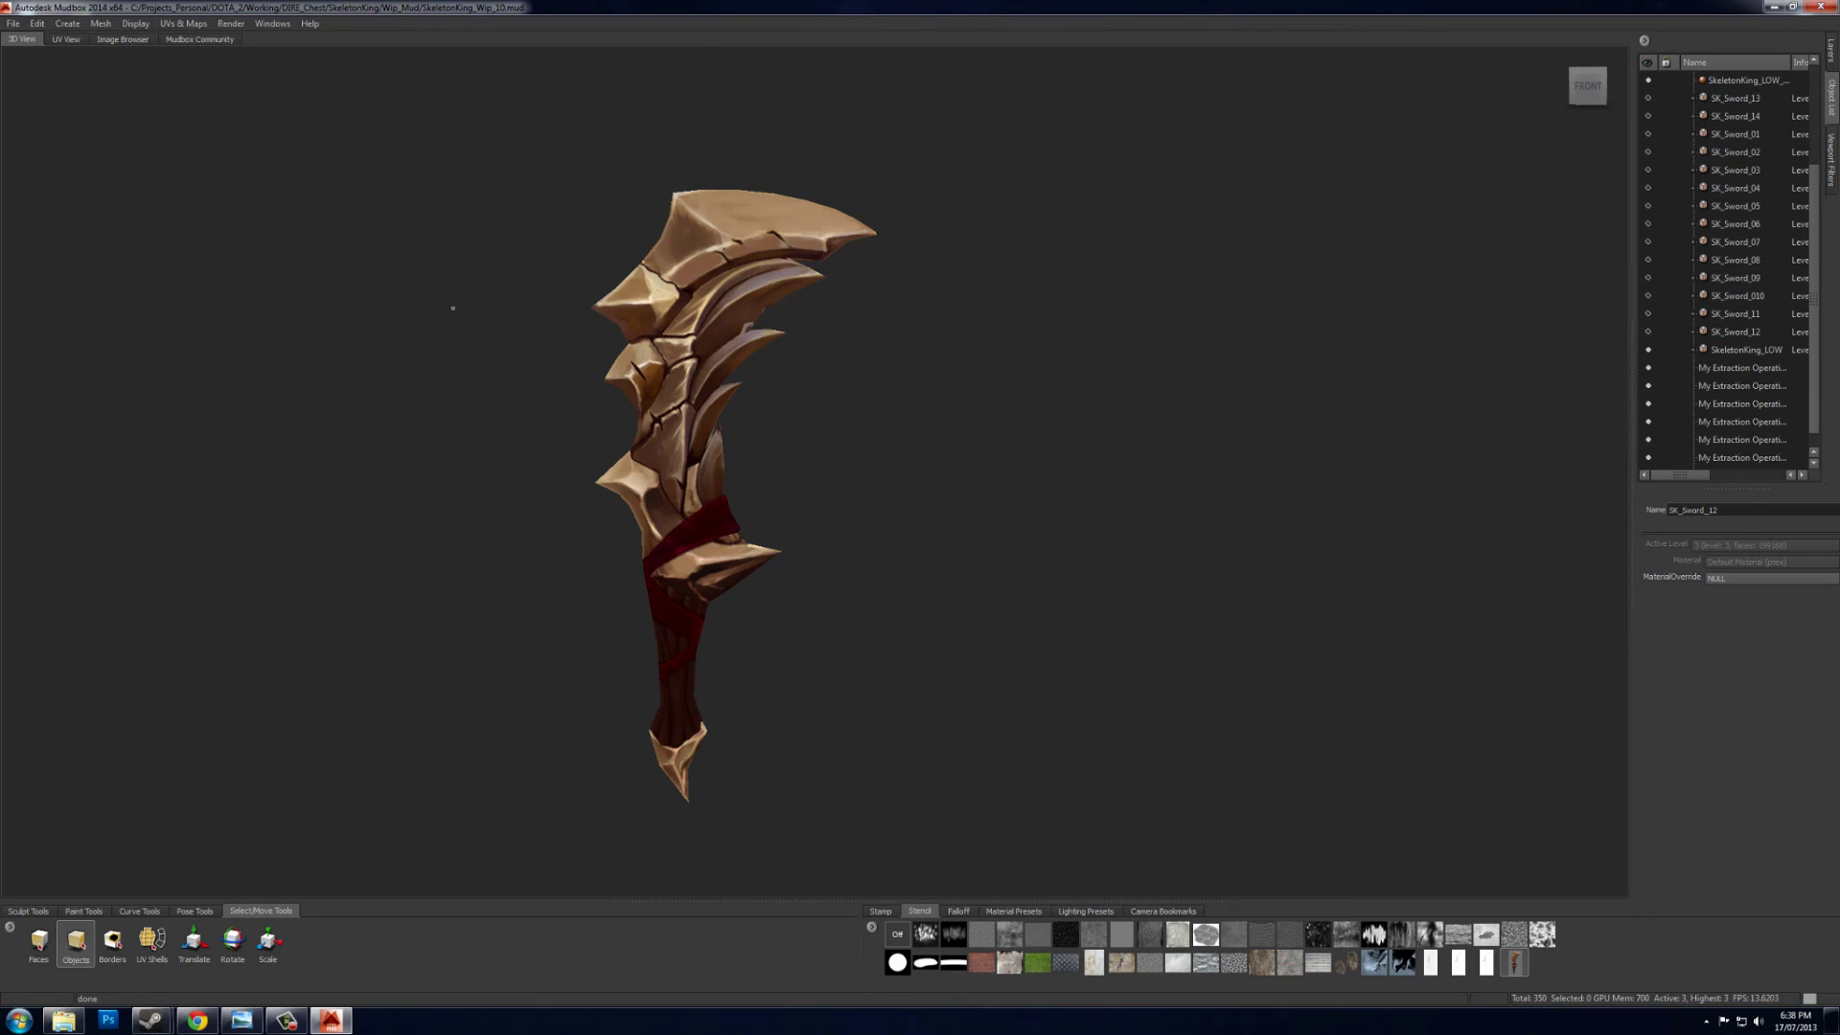
# - Examine the transferred paint on the low-poly sword up close, checking the blade, spikes and cloth wrap for stray colour
pyautogui.keyDown('alt'); pyautogui.moveTo(665, 394); pyautogui.dragTo(719, 399, button='middle'); pyautogui.keyUp('alt')
pyautogui.click(759, 464)
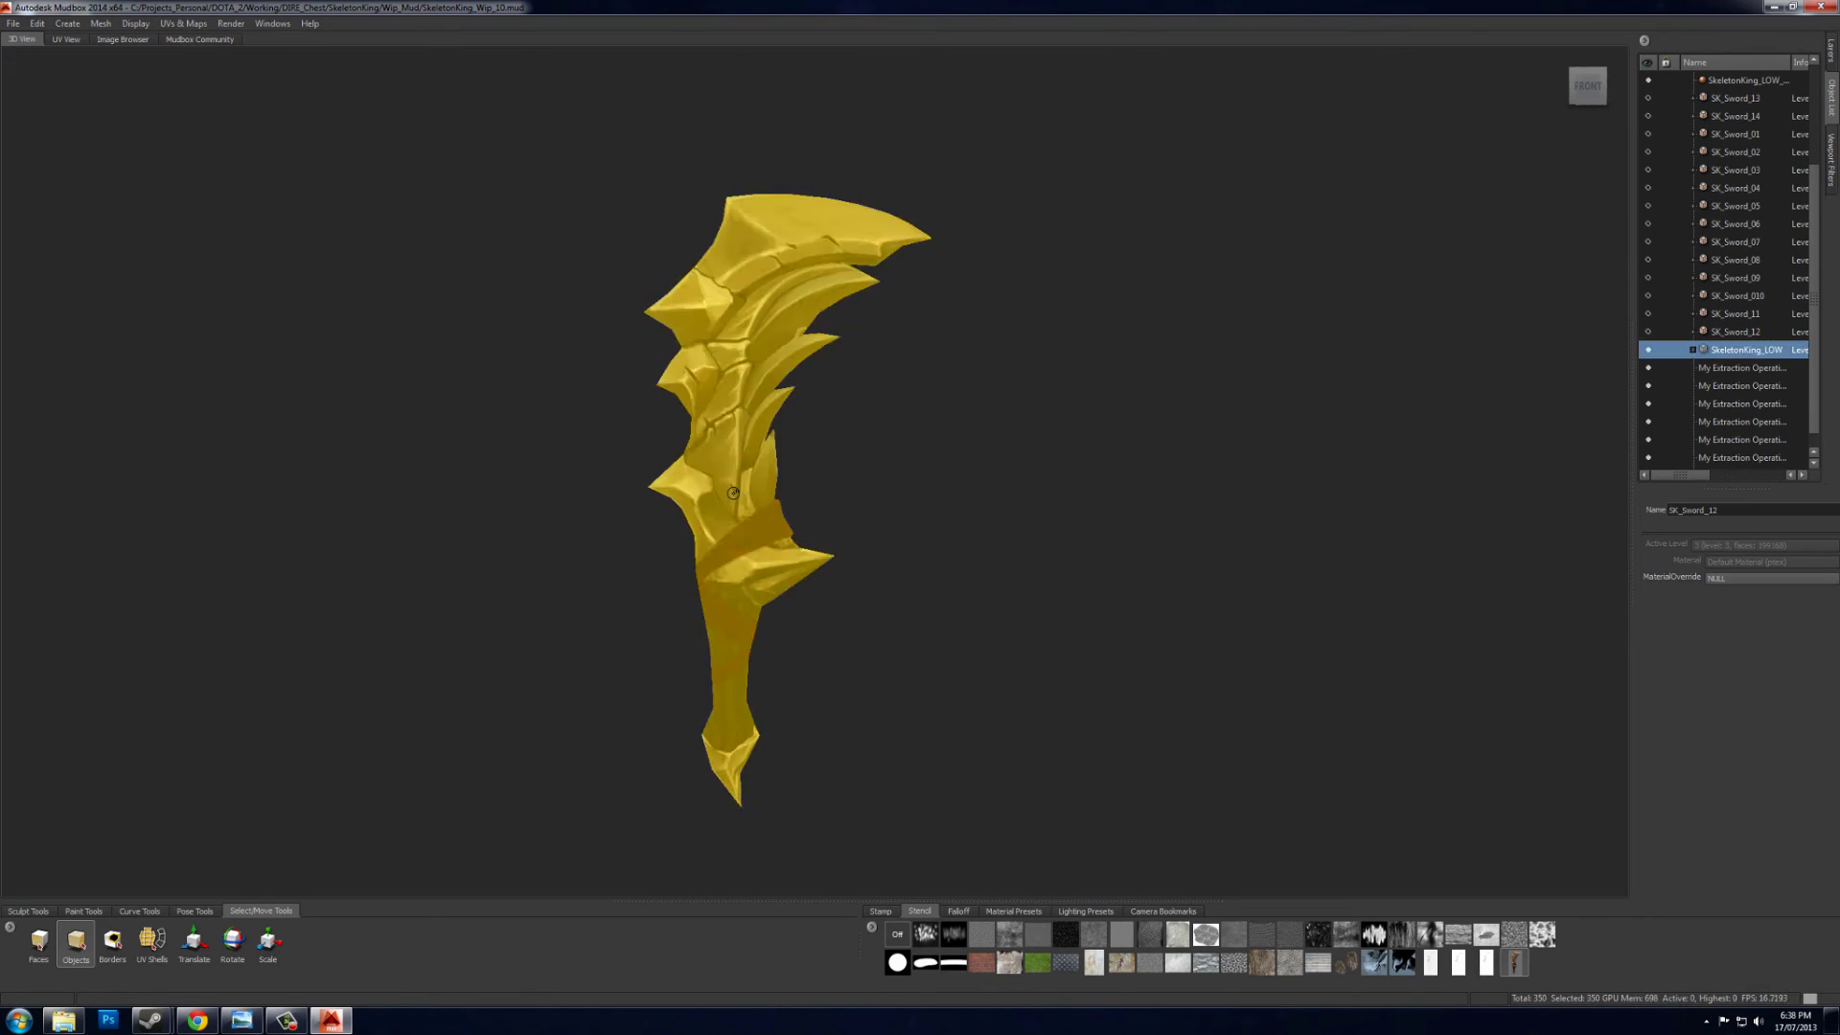
pyautogui.click(986, 443)
pyautogui.keyDown('alt'); pyautogui.moveTo(992, 393); pyautogui.dragTo(959, 565, button='right'); pyautogui.keyUp('alt')
pyautogui.keyDown('alt'); pyautogui.moveTo(959, 565); pyautogui.dragTo(905, 593); pyautogui.keyUp('alt')
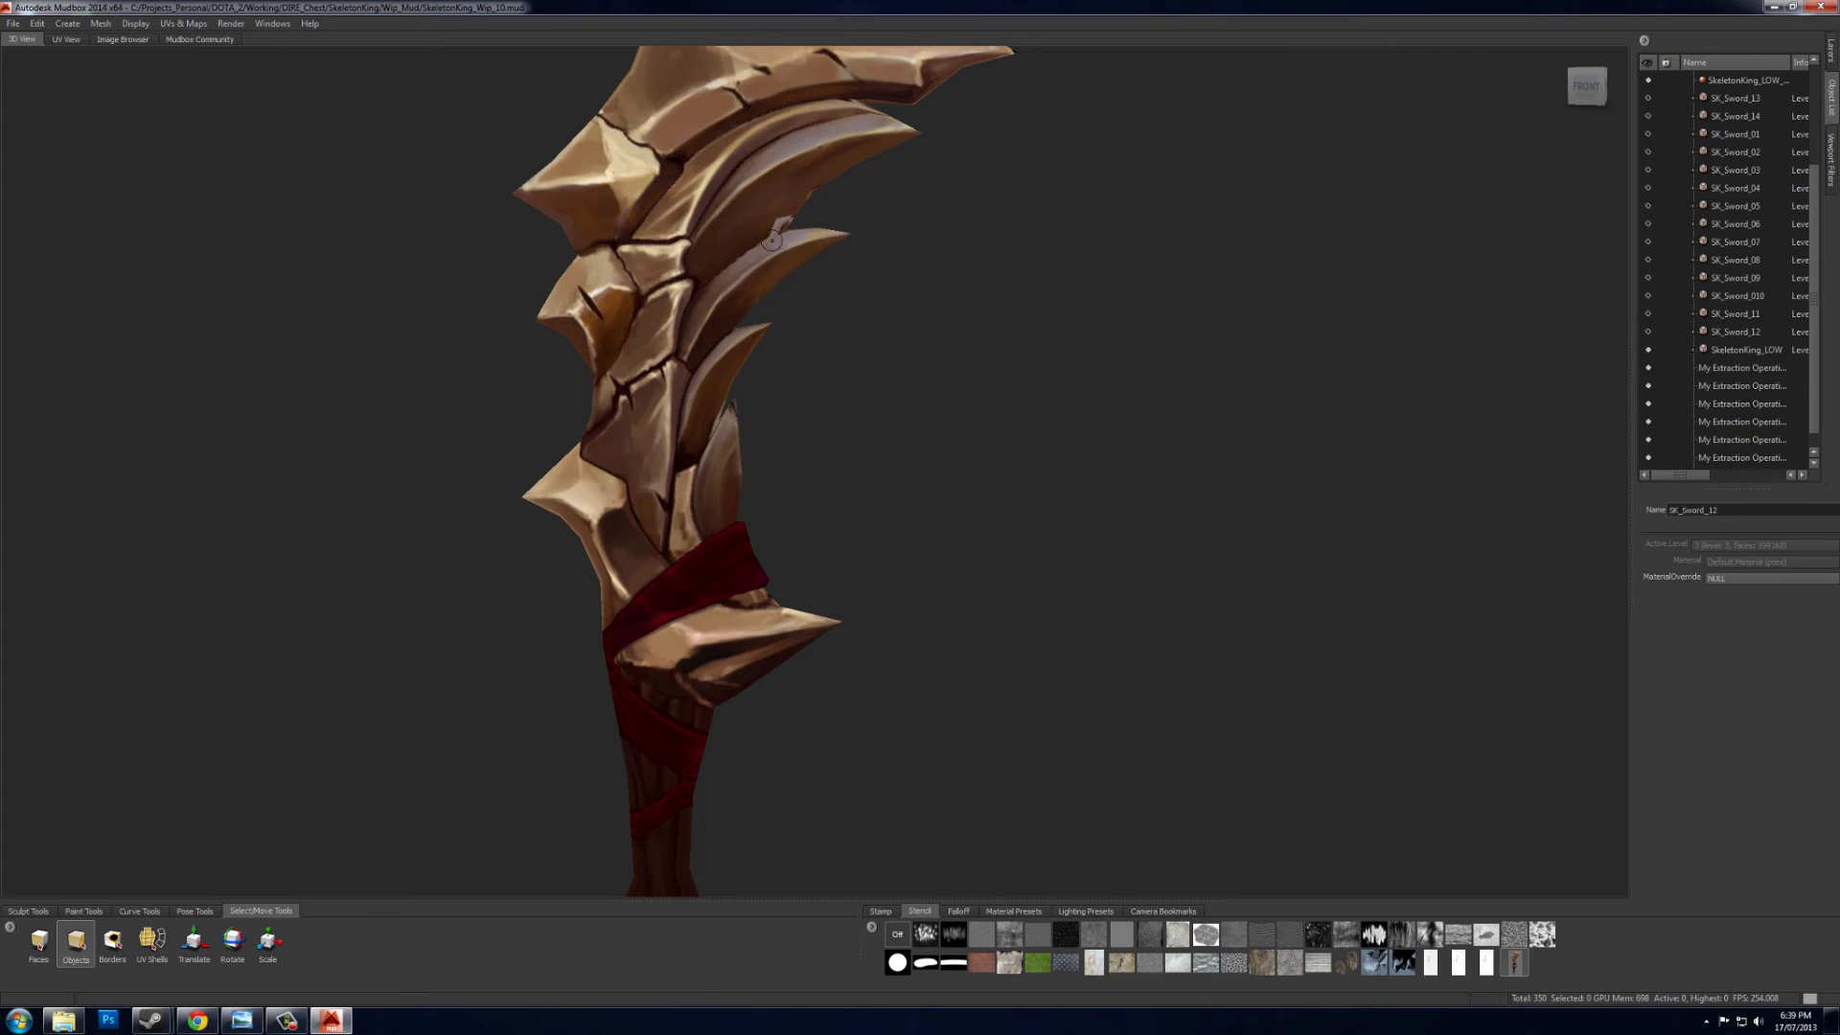
pyautogui.keyDown('alt'); pyautogui.moveTo(976, 309); pyautogui.dragTo(979, 439, button='middle'); pyautogui.keyUp('alt')
pyautogui.keyDown('alt'); pyautogui.moveTo(979, 439); pyautogui.dragTo(972, 400); pyautogui.keyUp('alt')
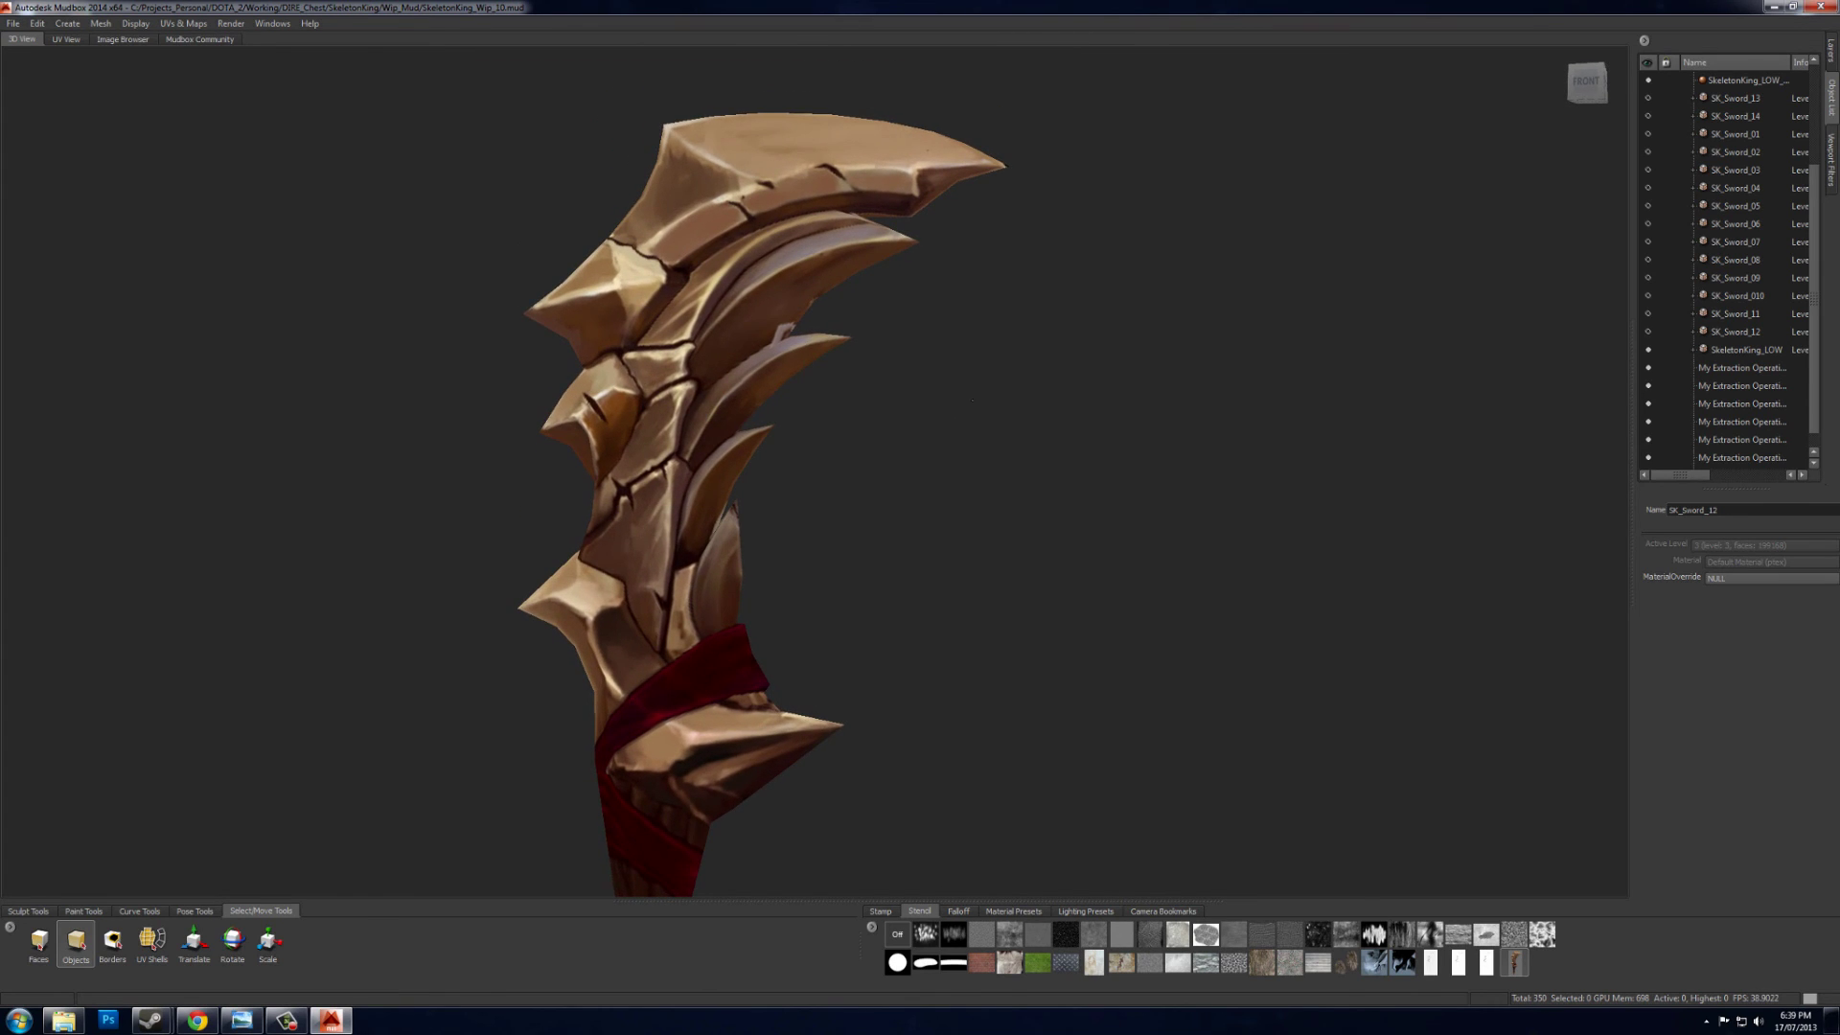
# - Sample a brown from the blade and paint over the stray light patch between the middle spikes with the Paint Brush at size 10.84
pyautogui.click(84, 910)
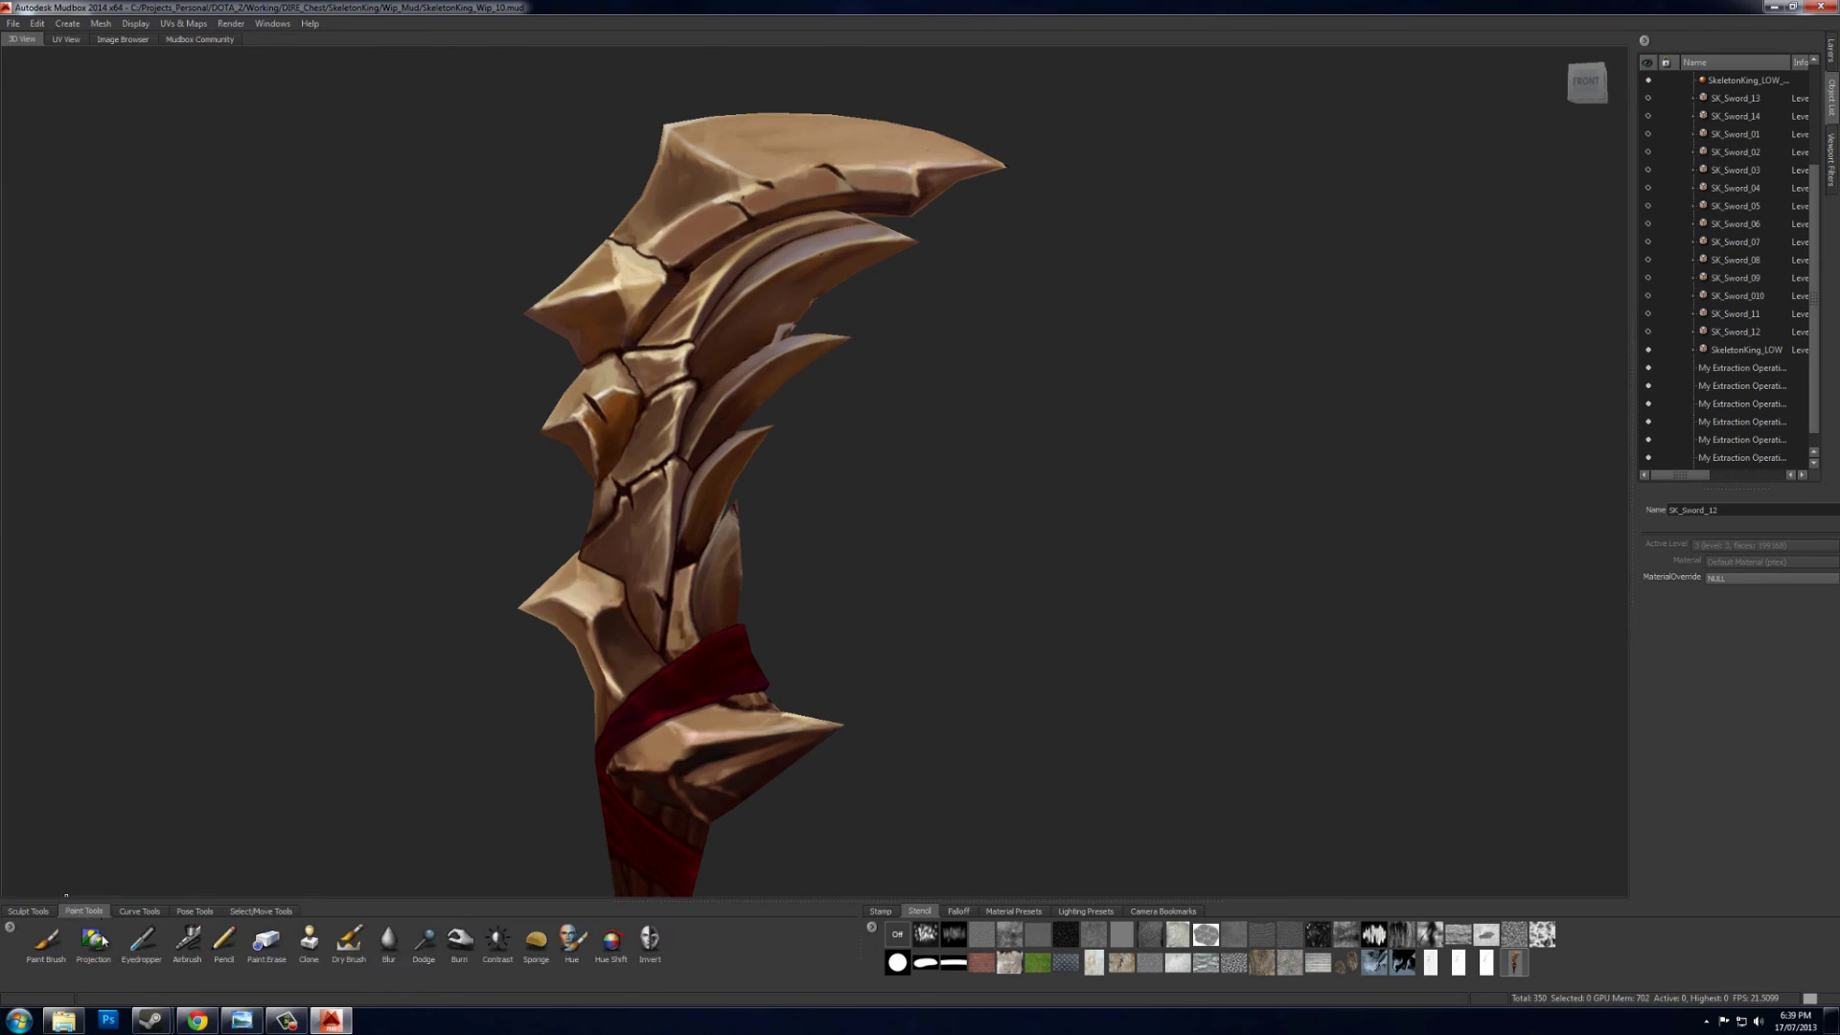
pyautogui.click(142, 941)
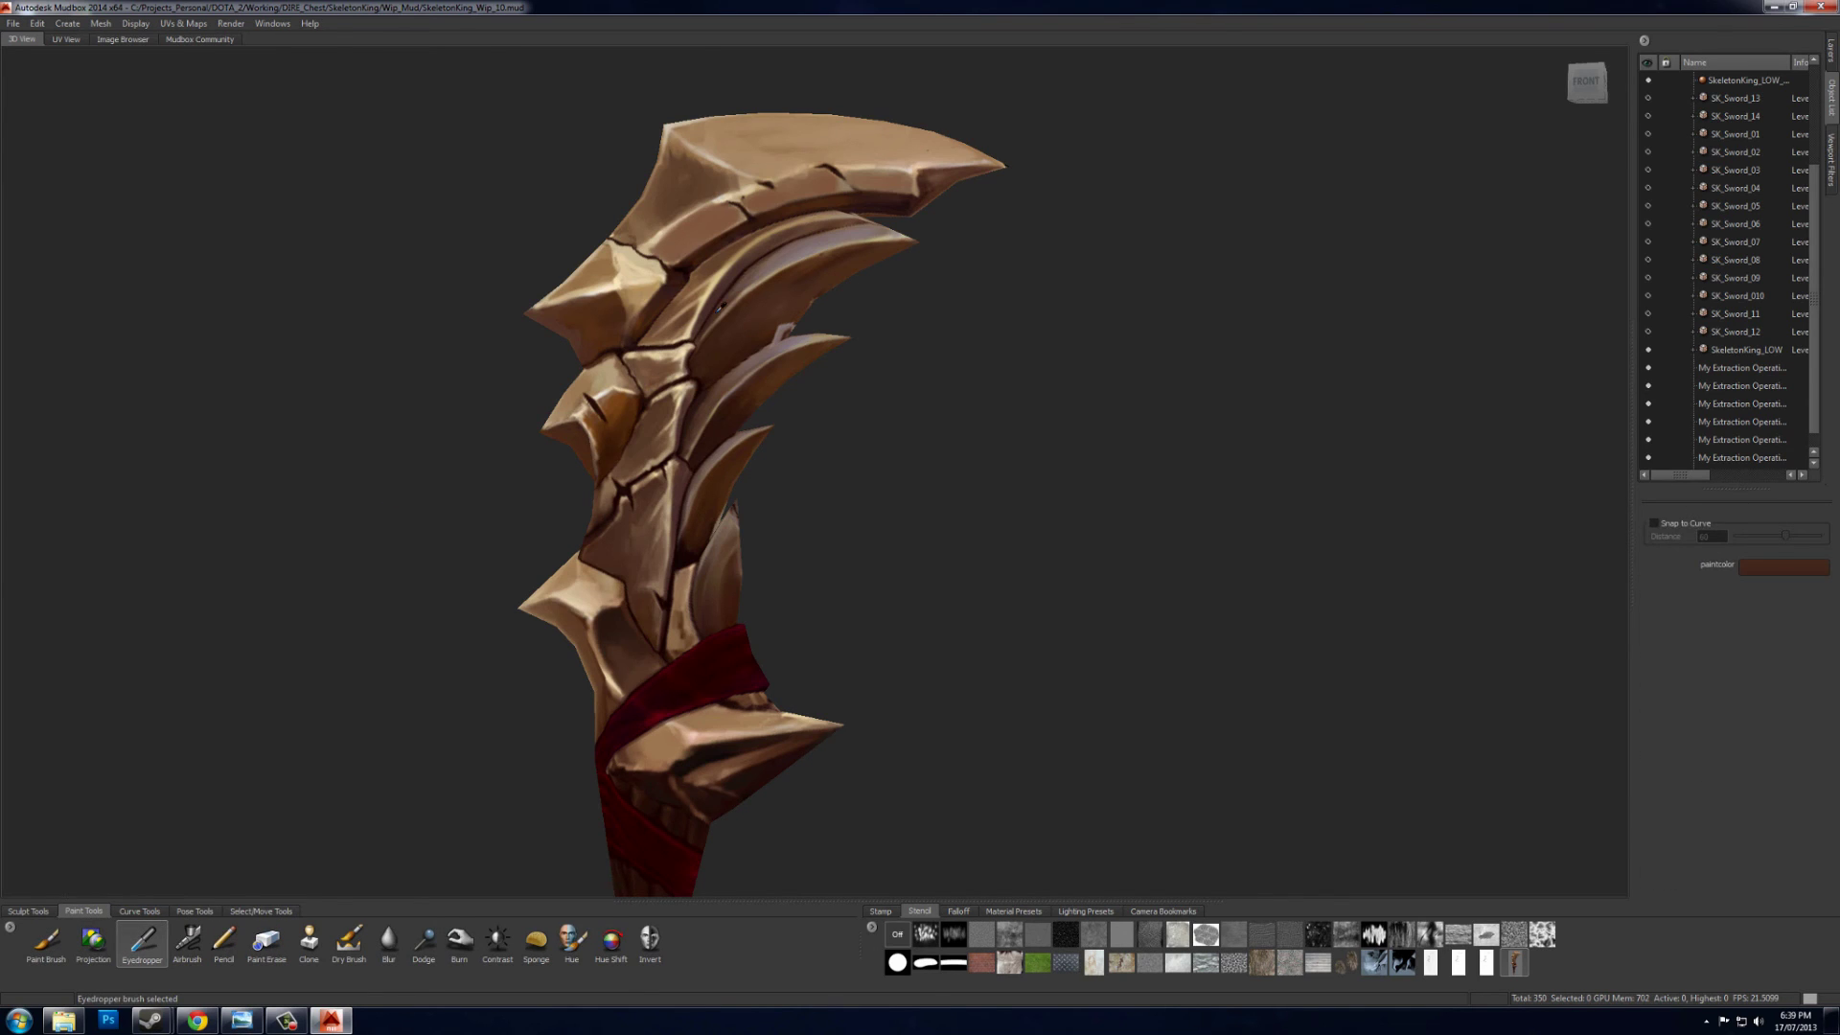
pyautogui.click(770, 330)
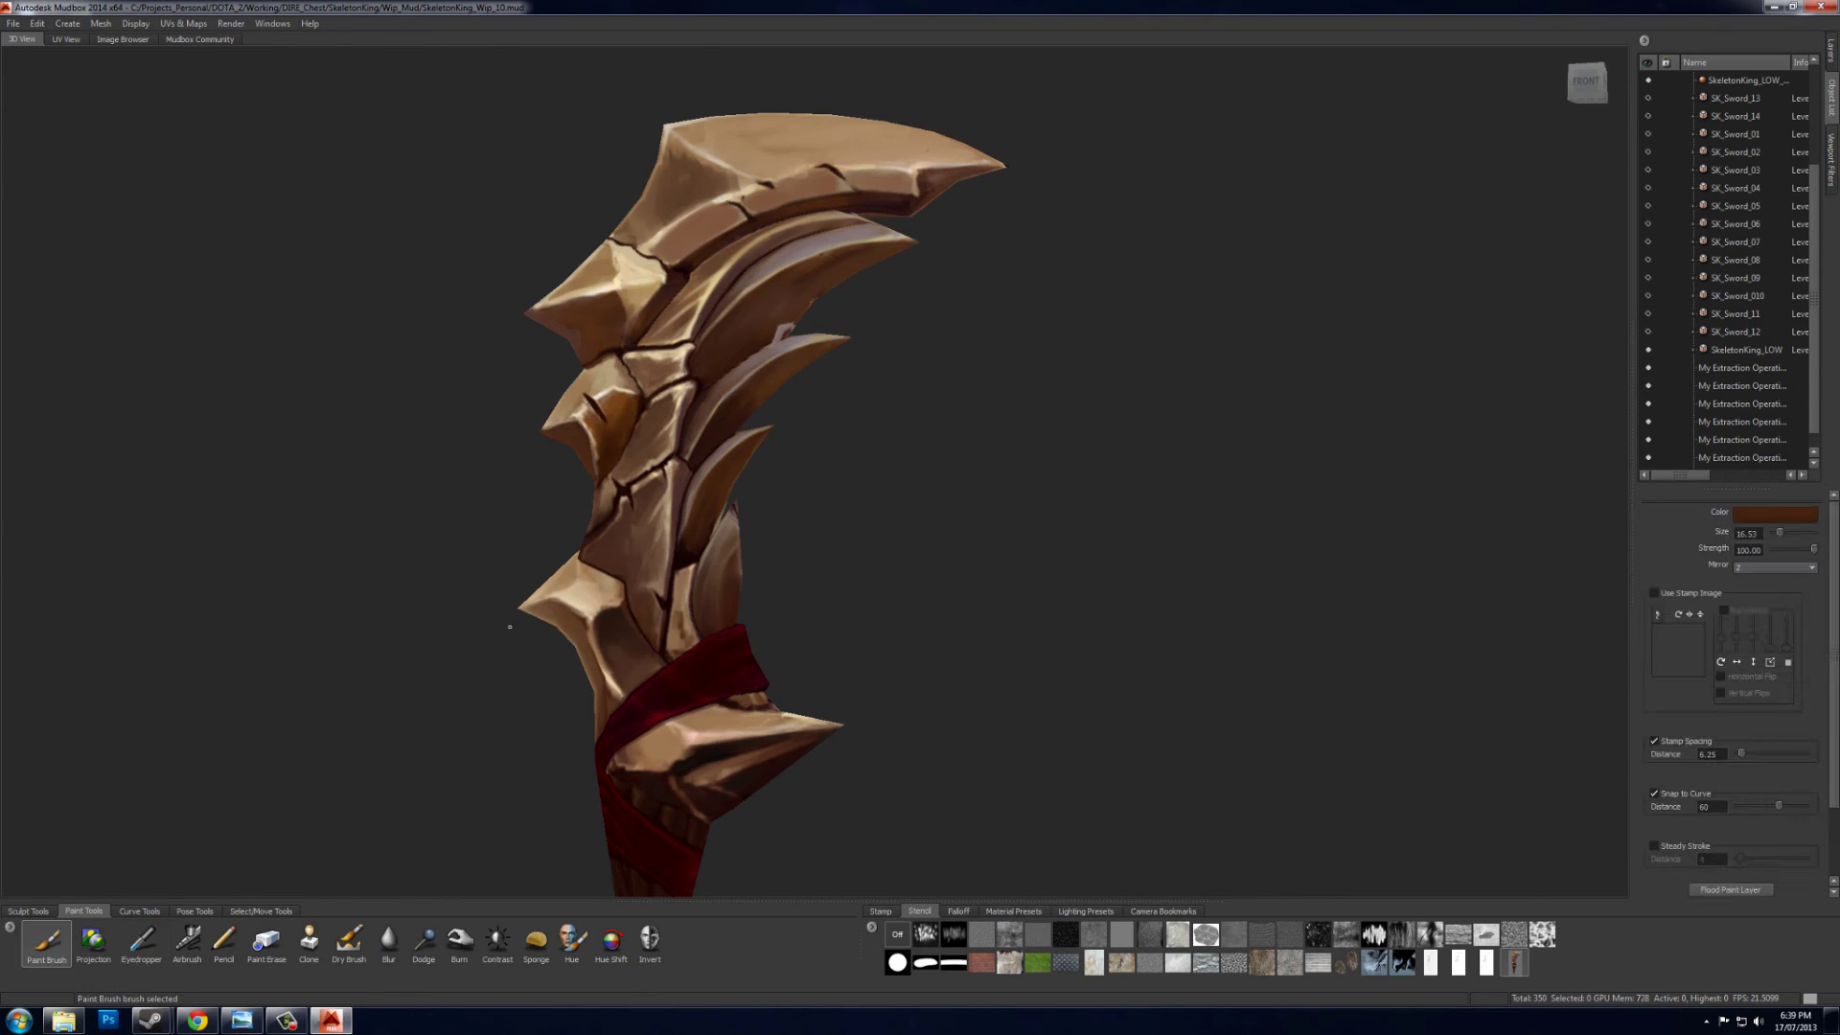
pyautogui.press('b')
pyautogui.moveTo(760, 358); pyautogui.dragTo(790, 327)
pyautogui.hotkey('ctrl', 'shift')
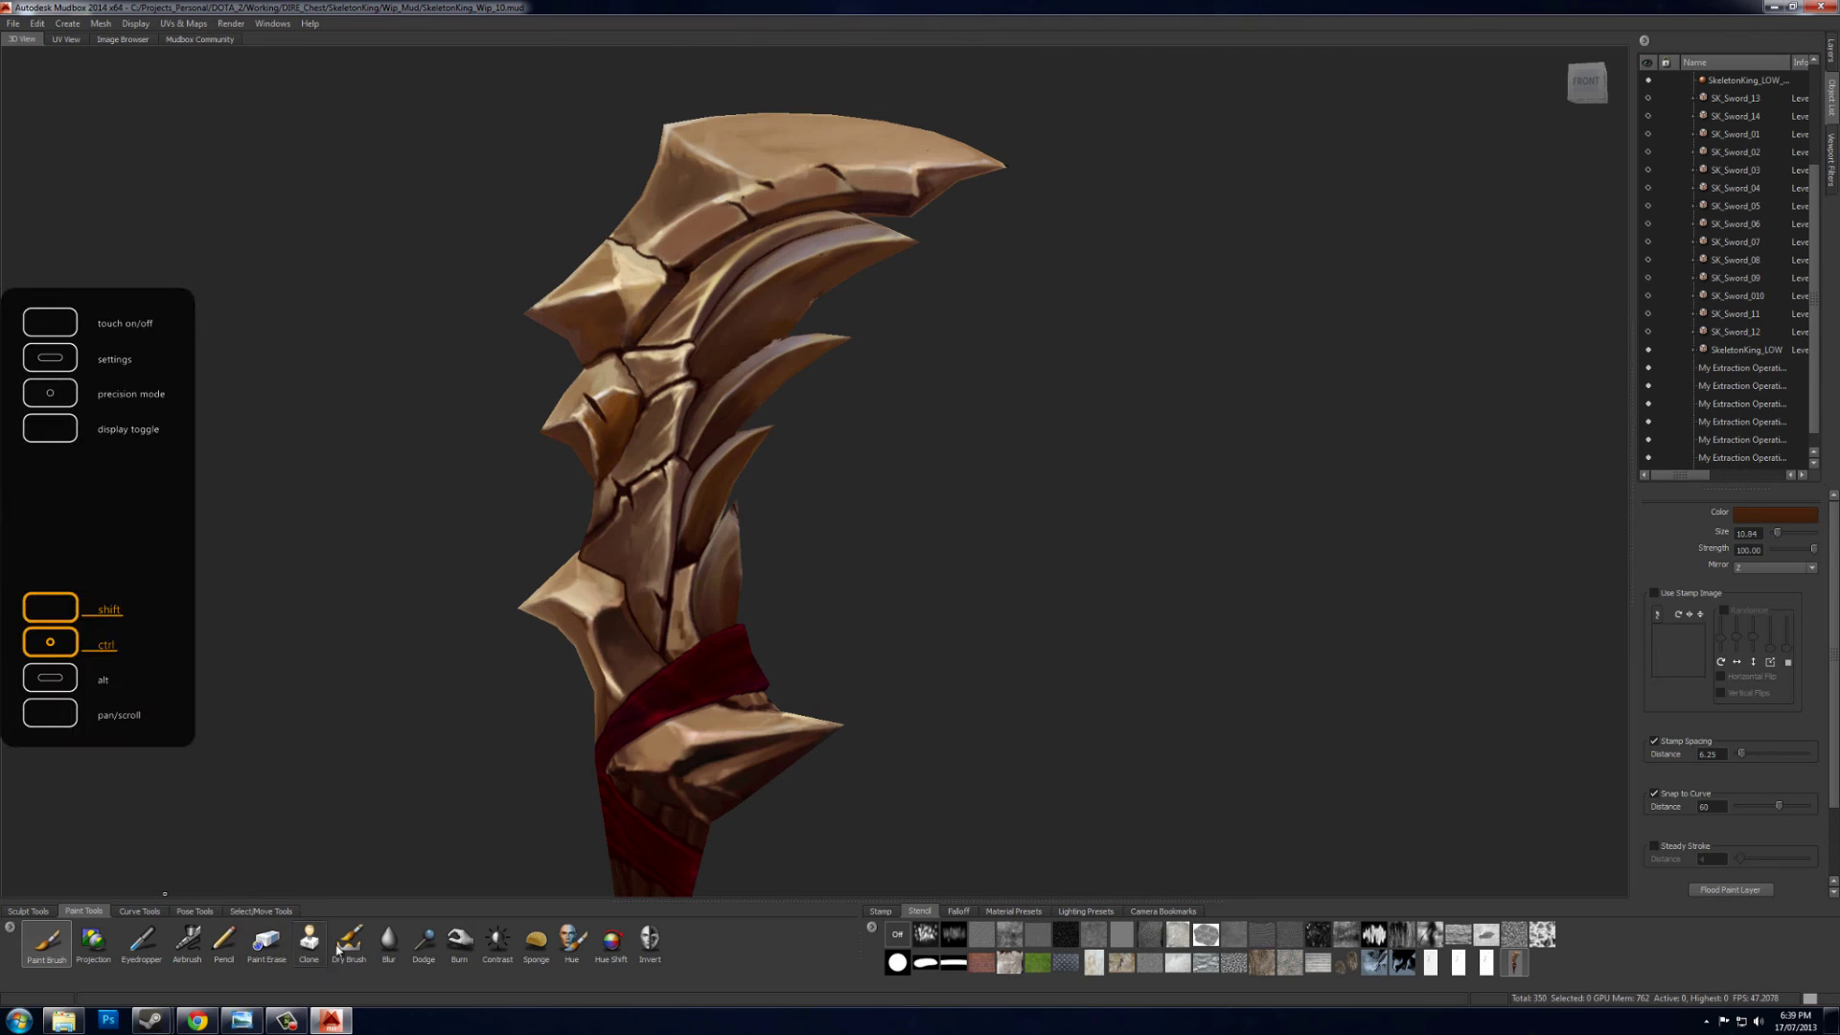
pyautogui.click(389, 942)
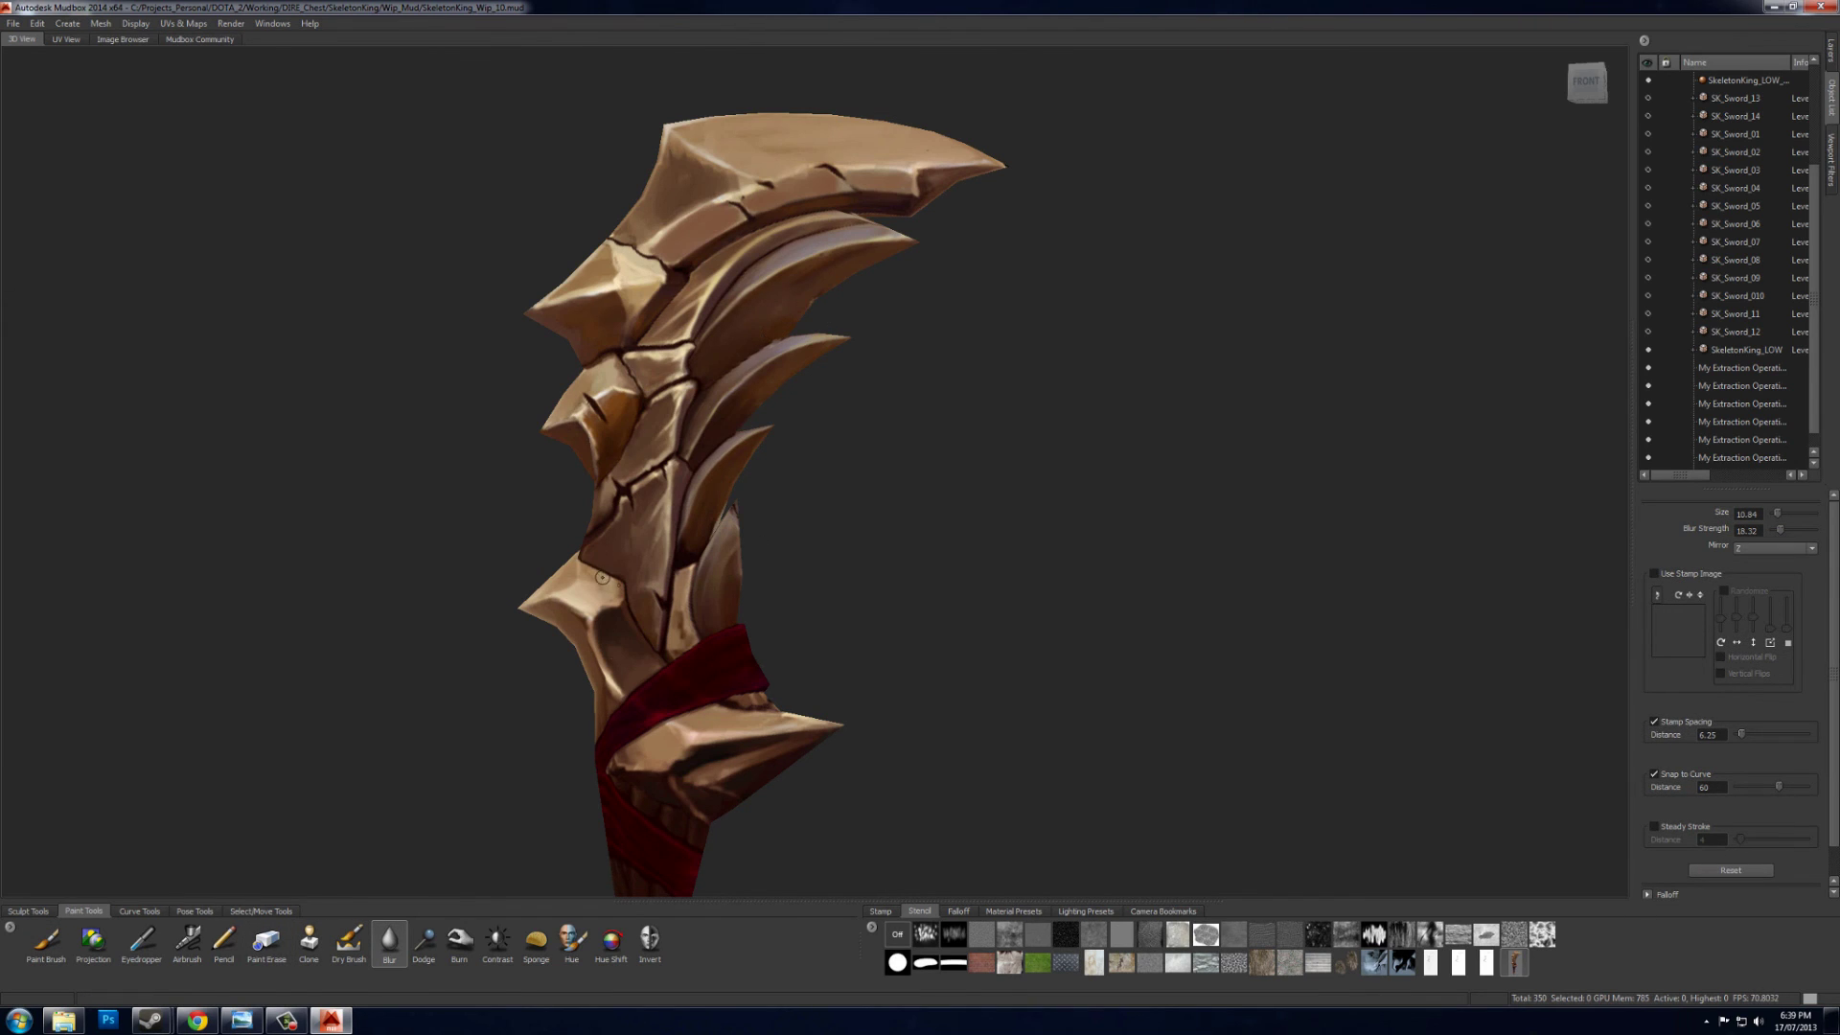
# - Select the low-poly sword and export all paint layers as Targa [8 bit, RGBA] with the file name template skeletonking_color_06, then deselect it
pyautogui.keyDown('alt'); pyautogui.moveTo(863, 517); pyautogui.dragTo(910, 457); pyautogui.keyUp('alt')
pyautogui.keyDown('alt'); pyautogui.moveTo(870, 511); pyautogui.dragTo(829, 476, button='middle'); pyautogui.keyUp('alt')
pyautogui.keyDown('alt'); pyautogui.moveTo(829, 475); pyautogui.dragTo(860, 375, button='right'); pyautogui.keyUp('alt')
pyautogui.keyDown('alt'); pyautogui.moveTo(860, 375); pyautogui.dragTo(880, 306, button='middle'); pyautogui.keyUp('alt')
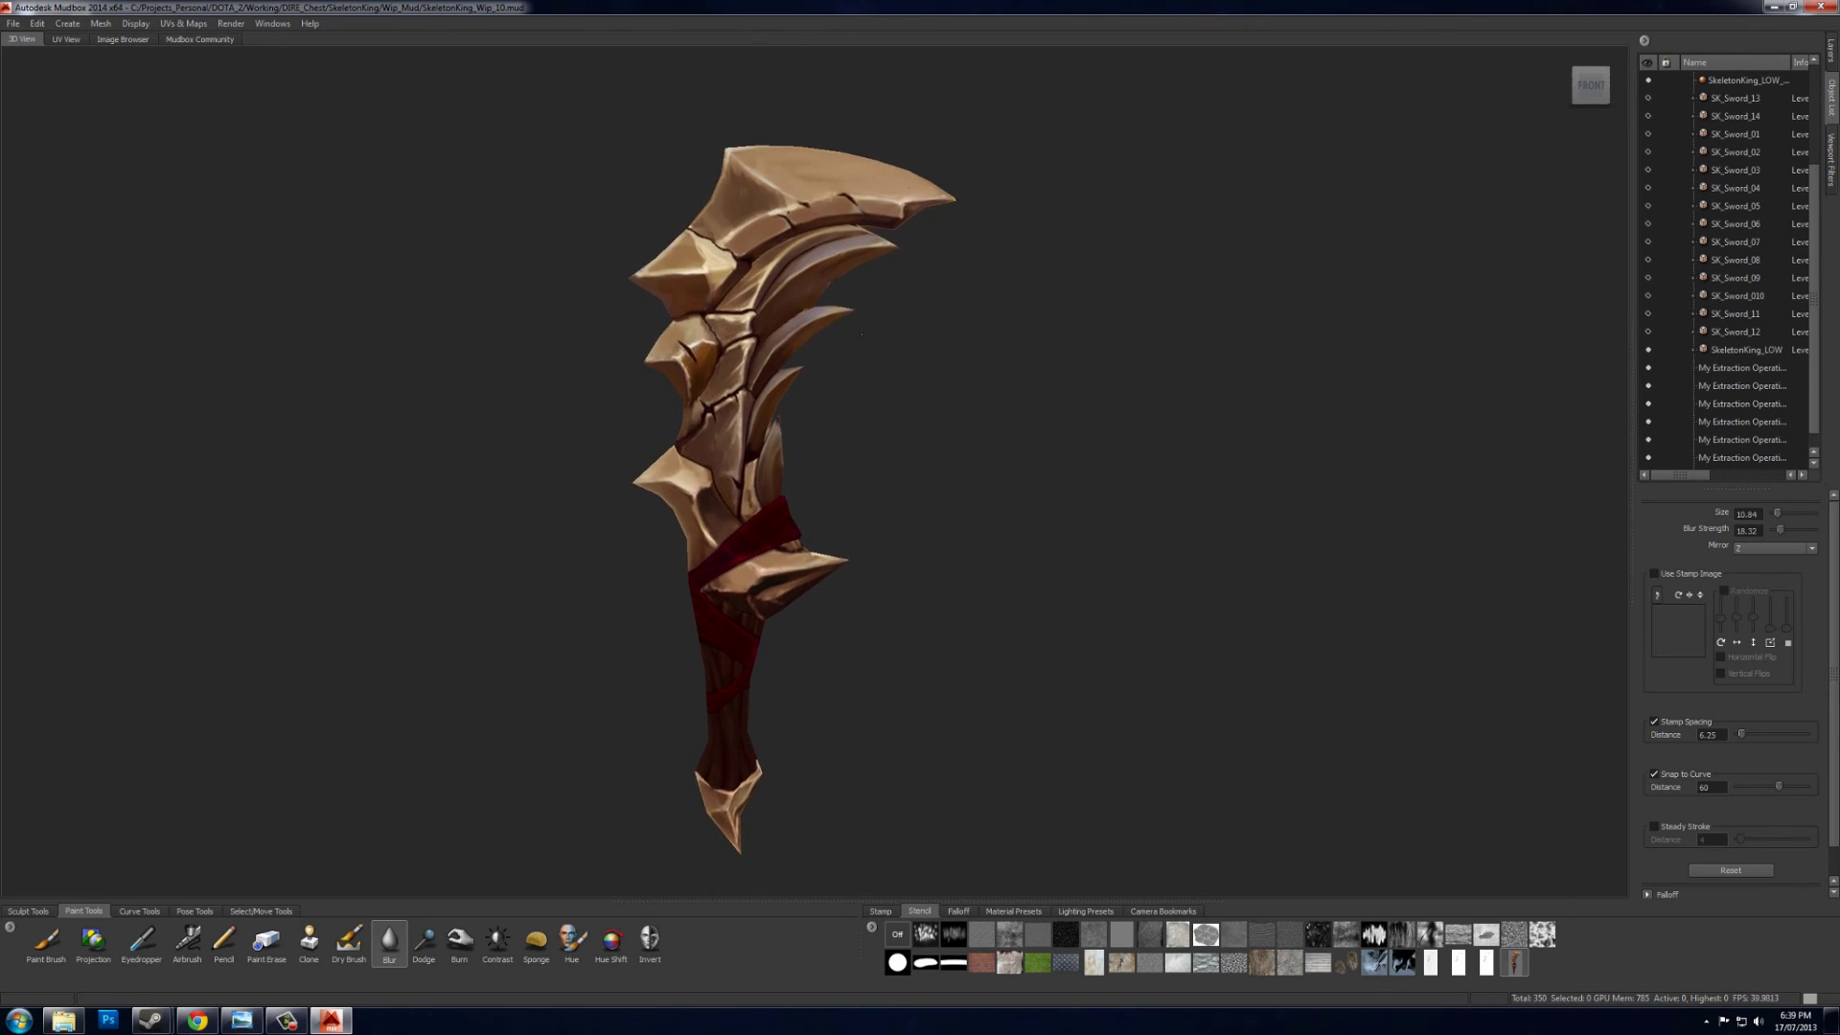
pyautogui.press('q')
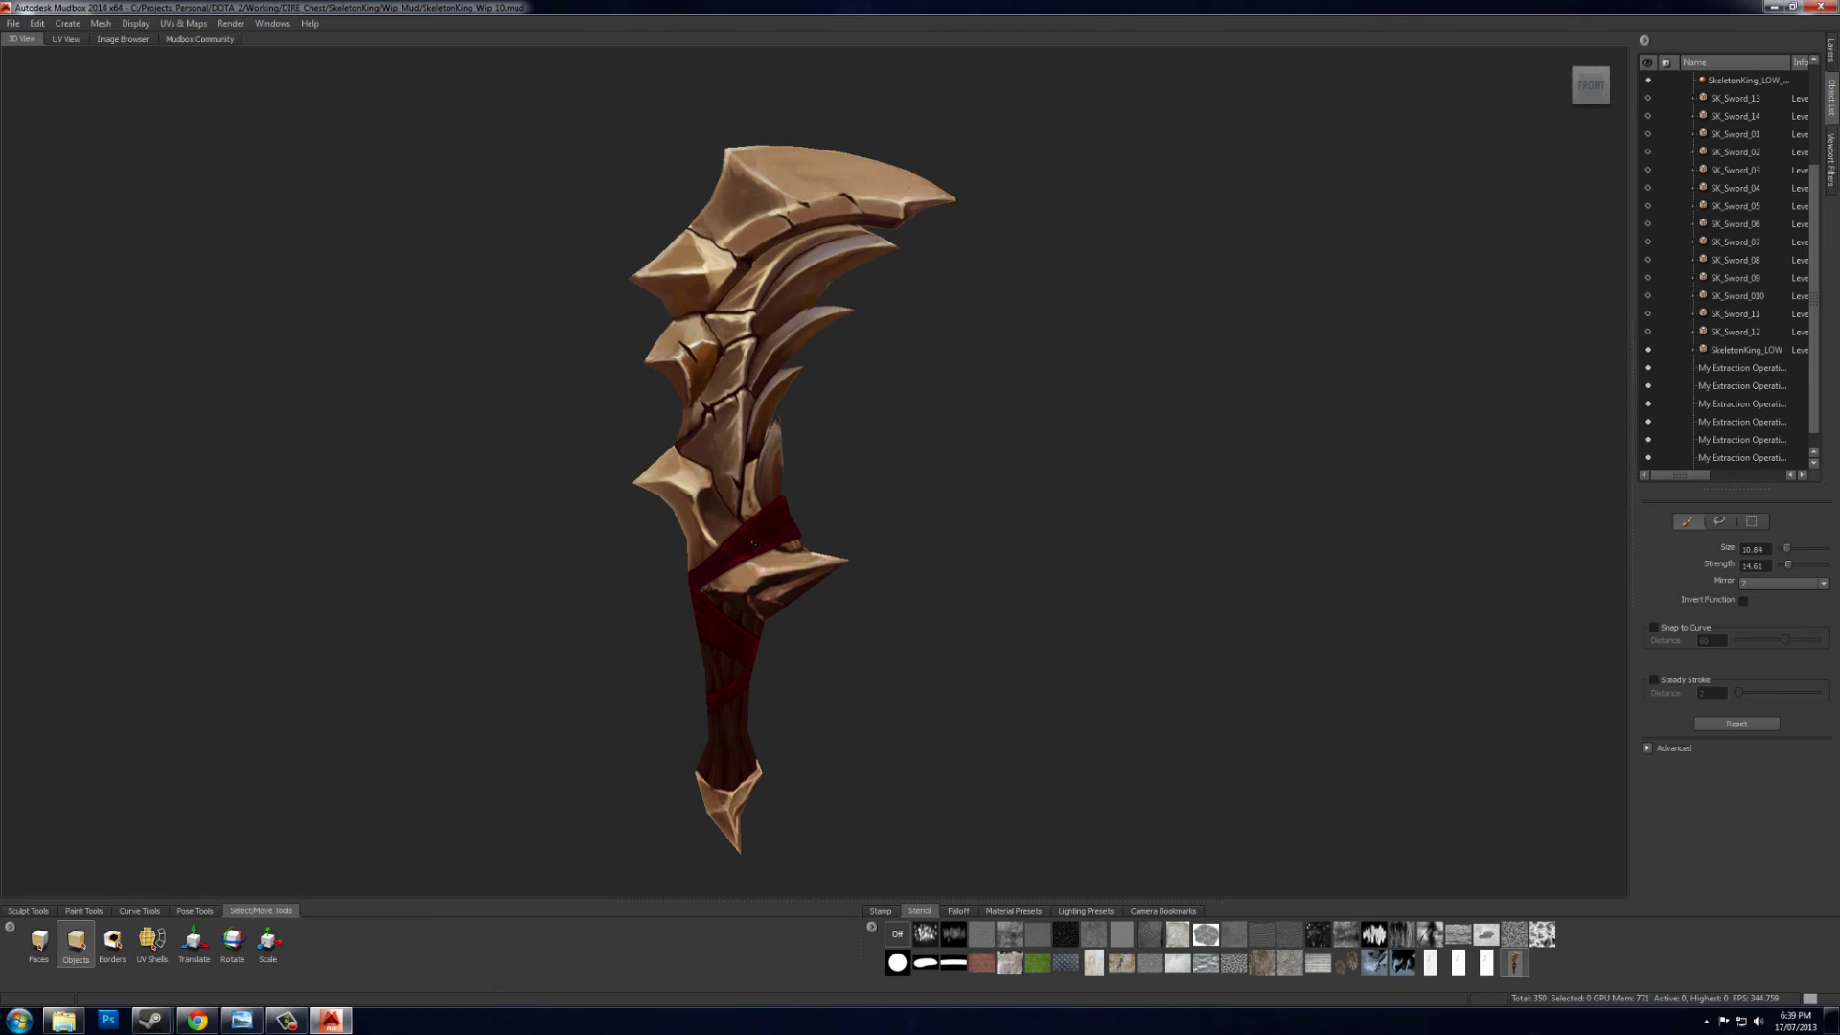
pyautogui.click(844, 508)
pyautogui.click(13, 23)
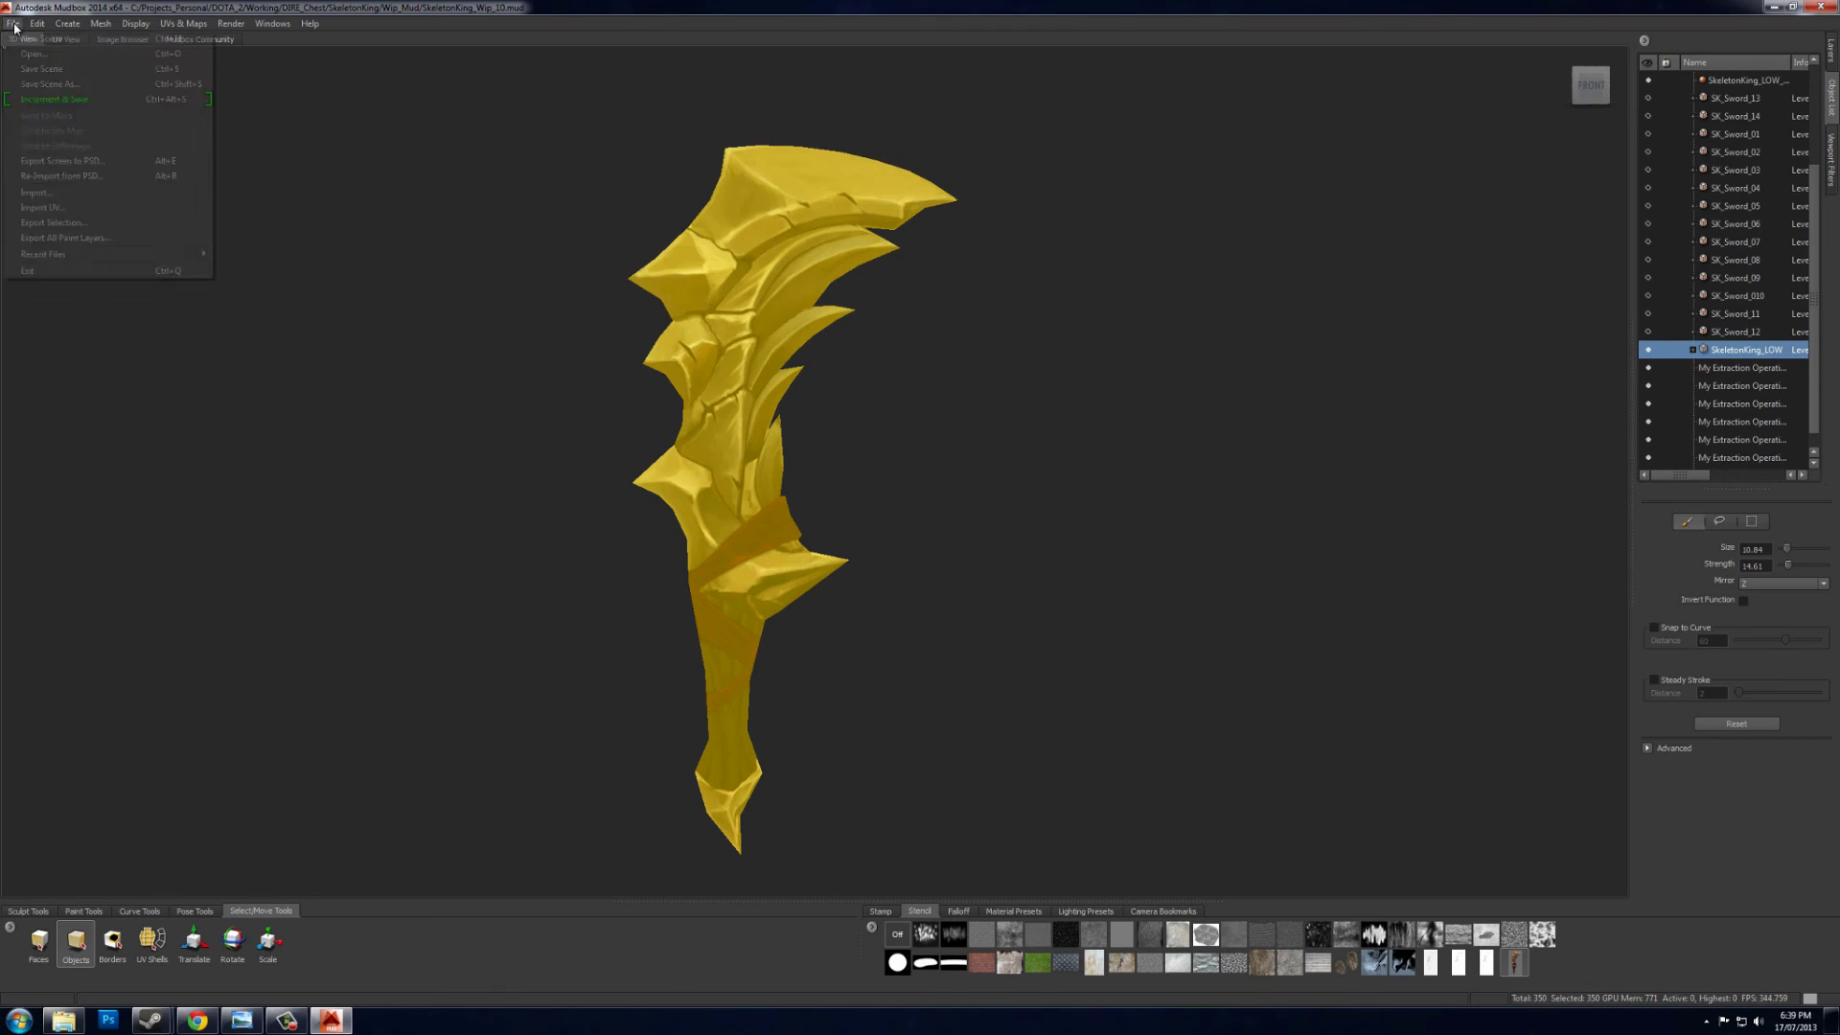
pyautogui.click(111, 237)
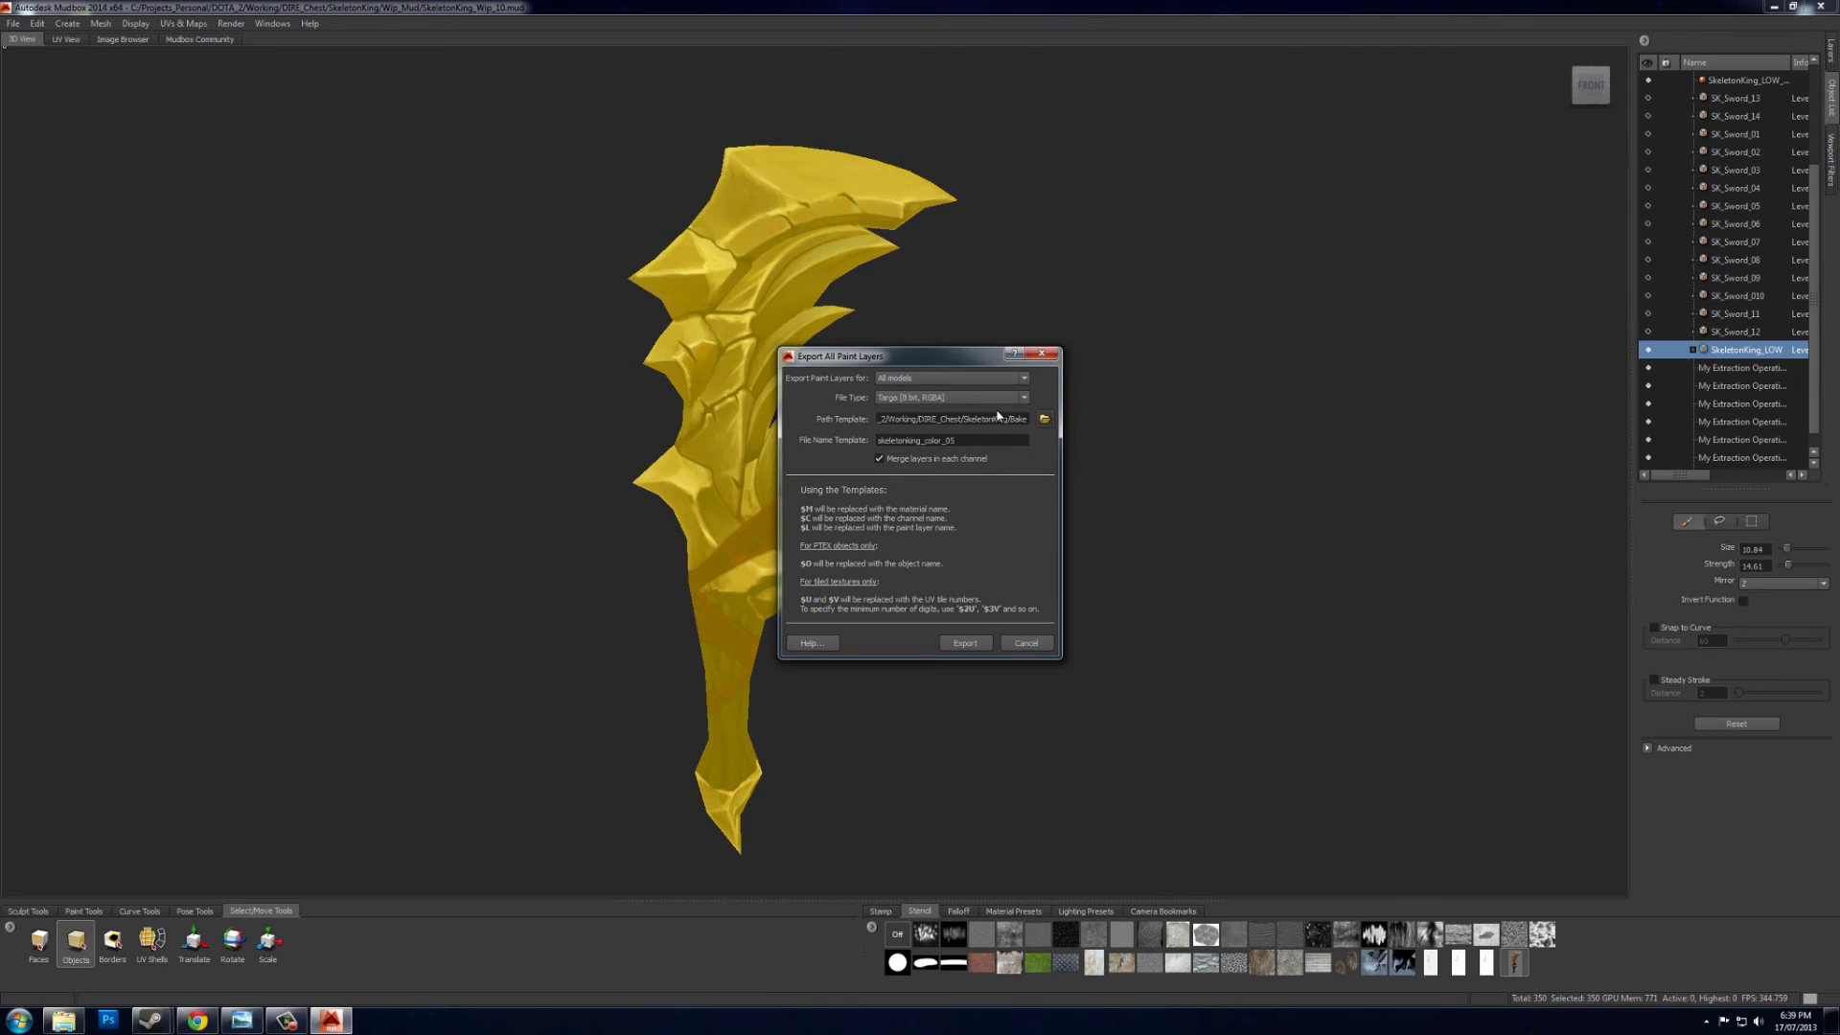
pyautogui.moveTo(964, 356); pyautogui.dragTo(1028, 365)
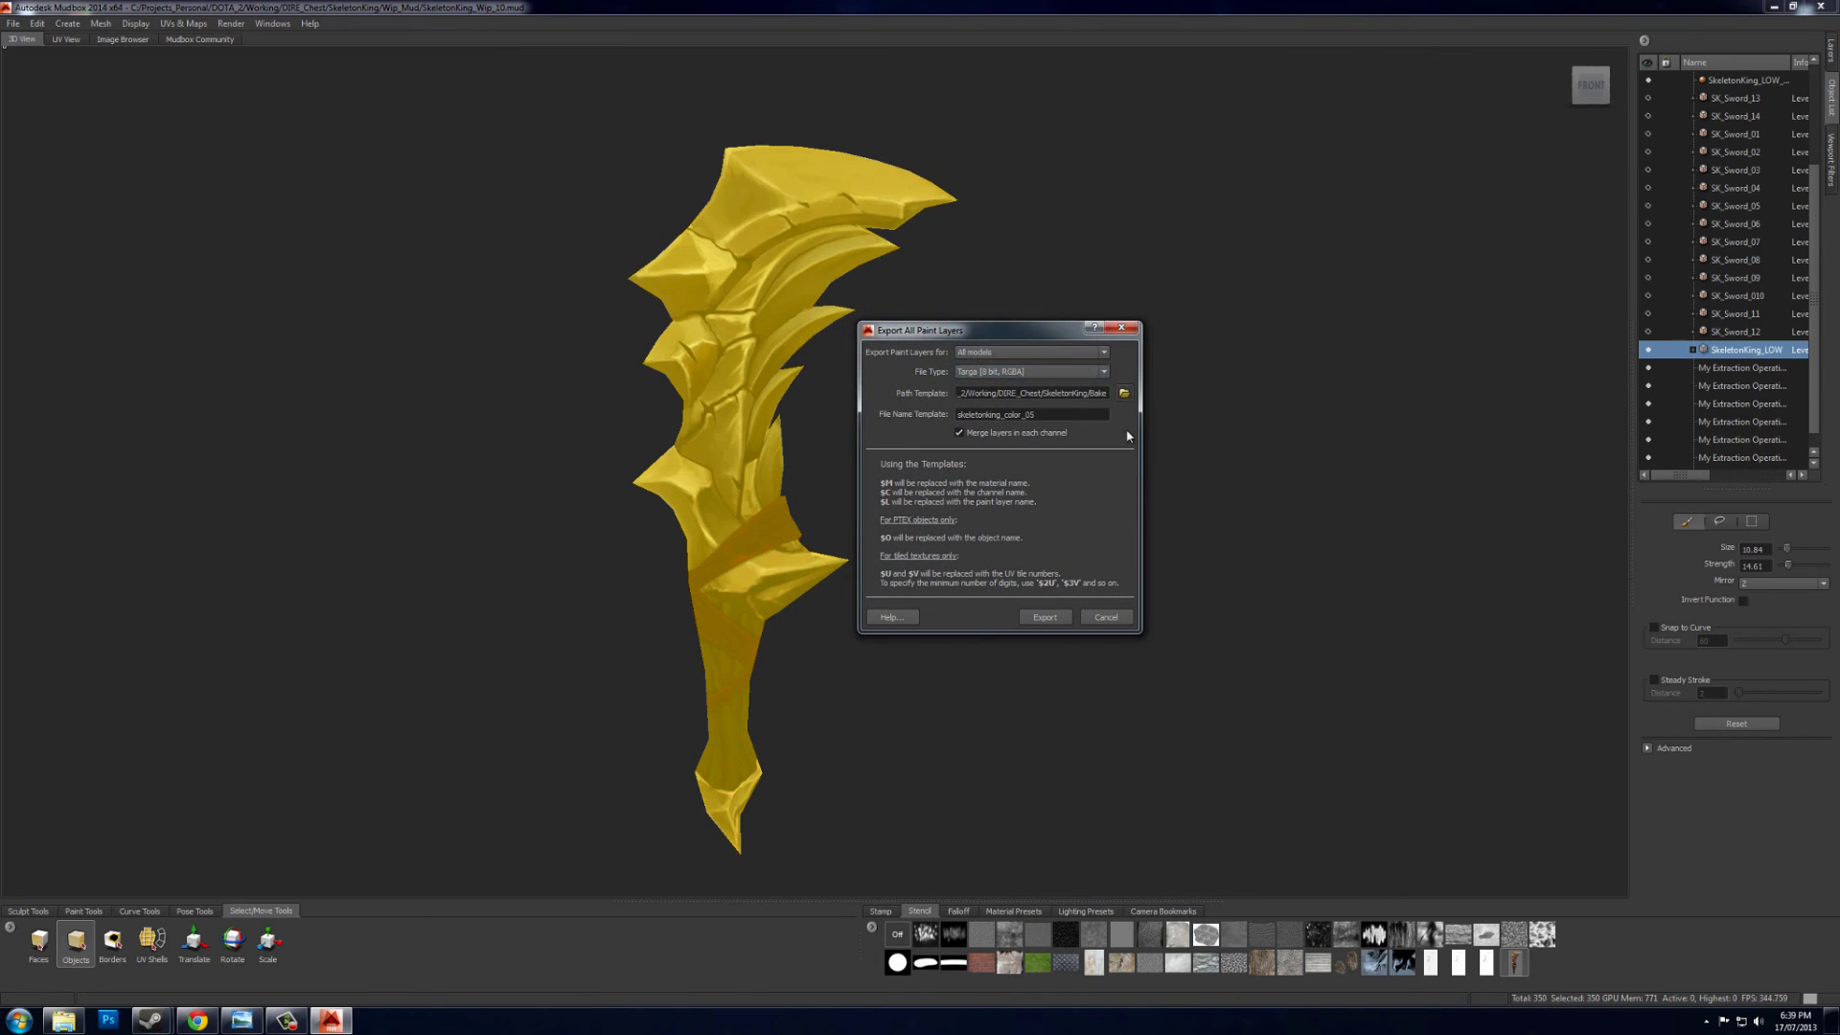
pyautogui.click(1065, 417)
pyautogui.click(1045, 618)
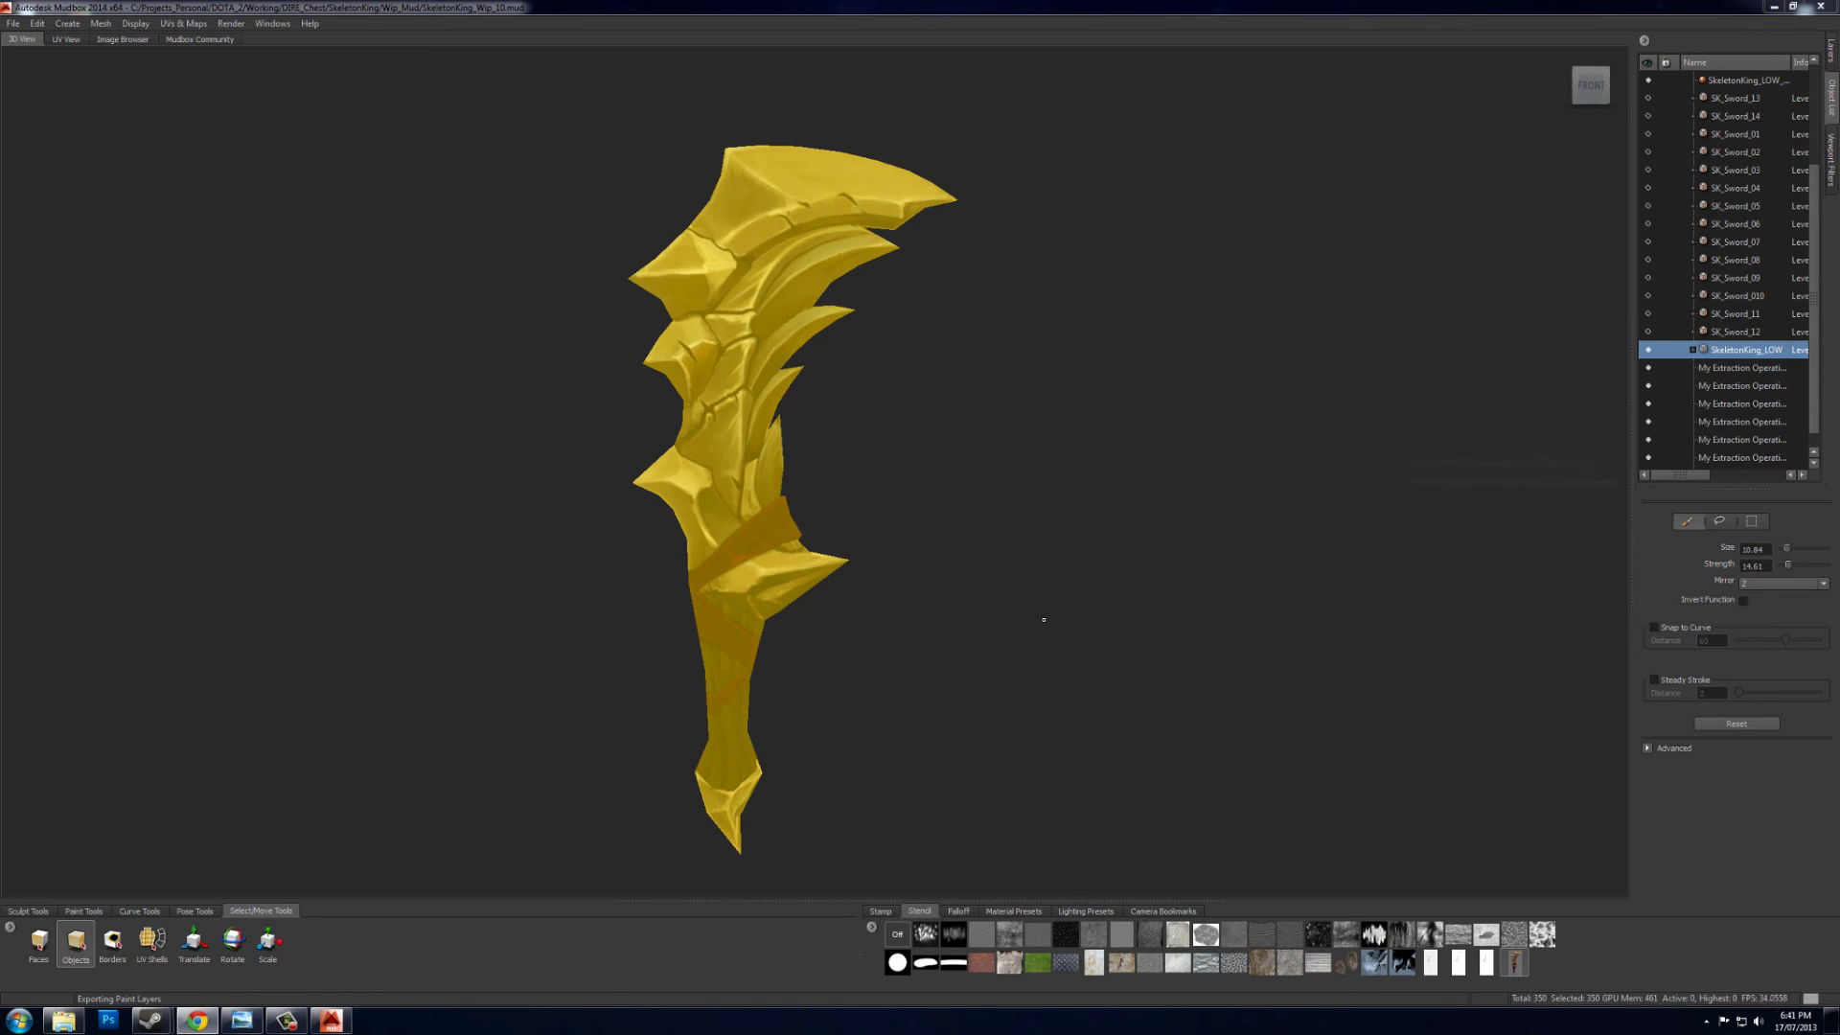
pyautogui.click(1058, 560)
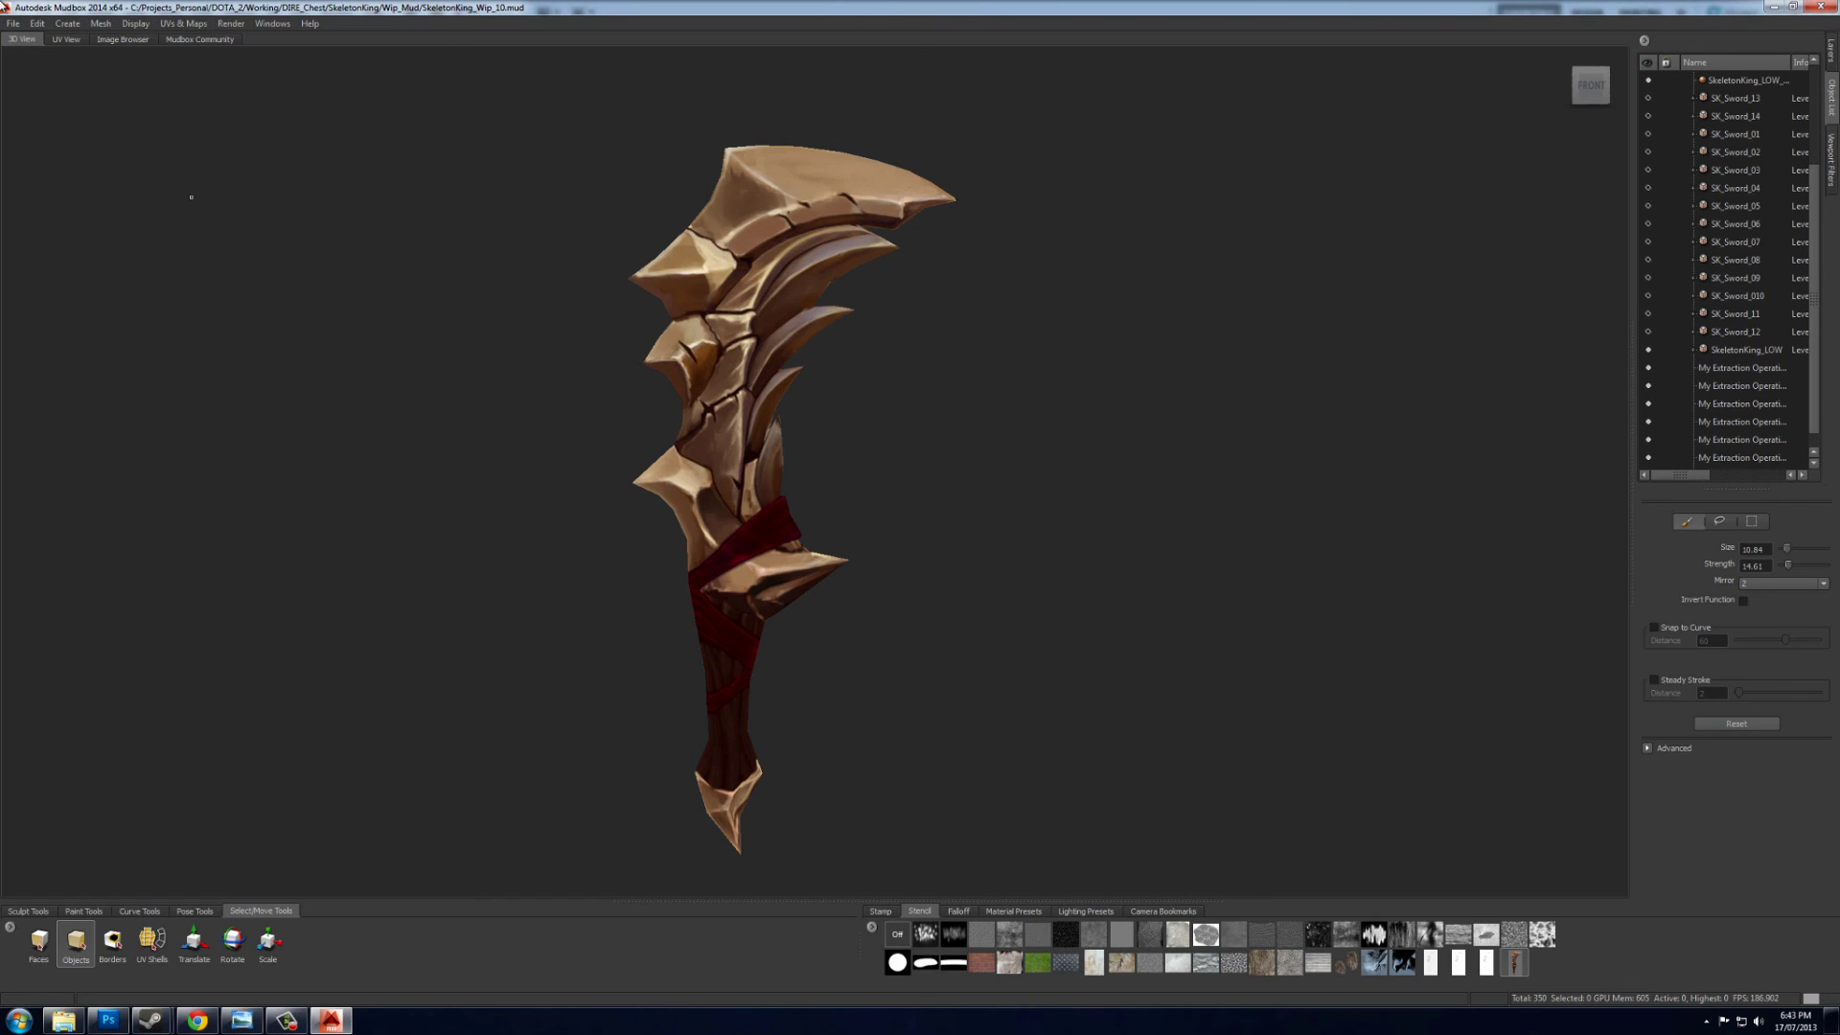
# - Switch to Photoshop and open the exported texture skeletonking_color_06_u1_v1.tga from the Bake folder
pyautogui.click(12, 23)
pyautogui.click(299, 624)
pyautogui.click(108, 1020)
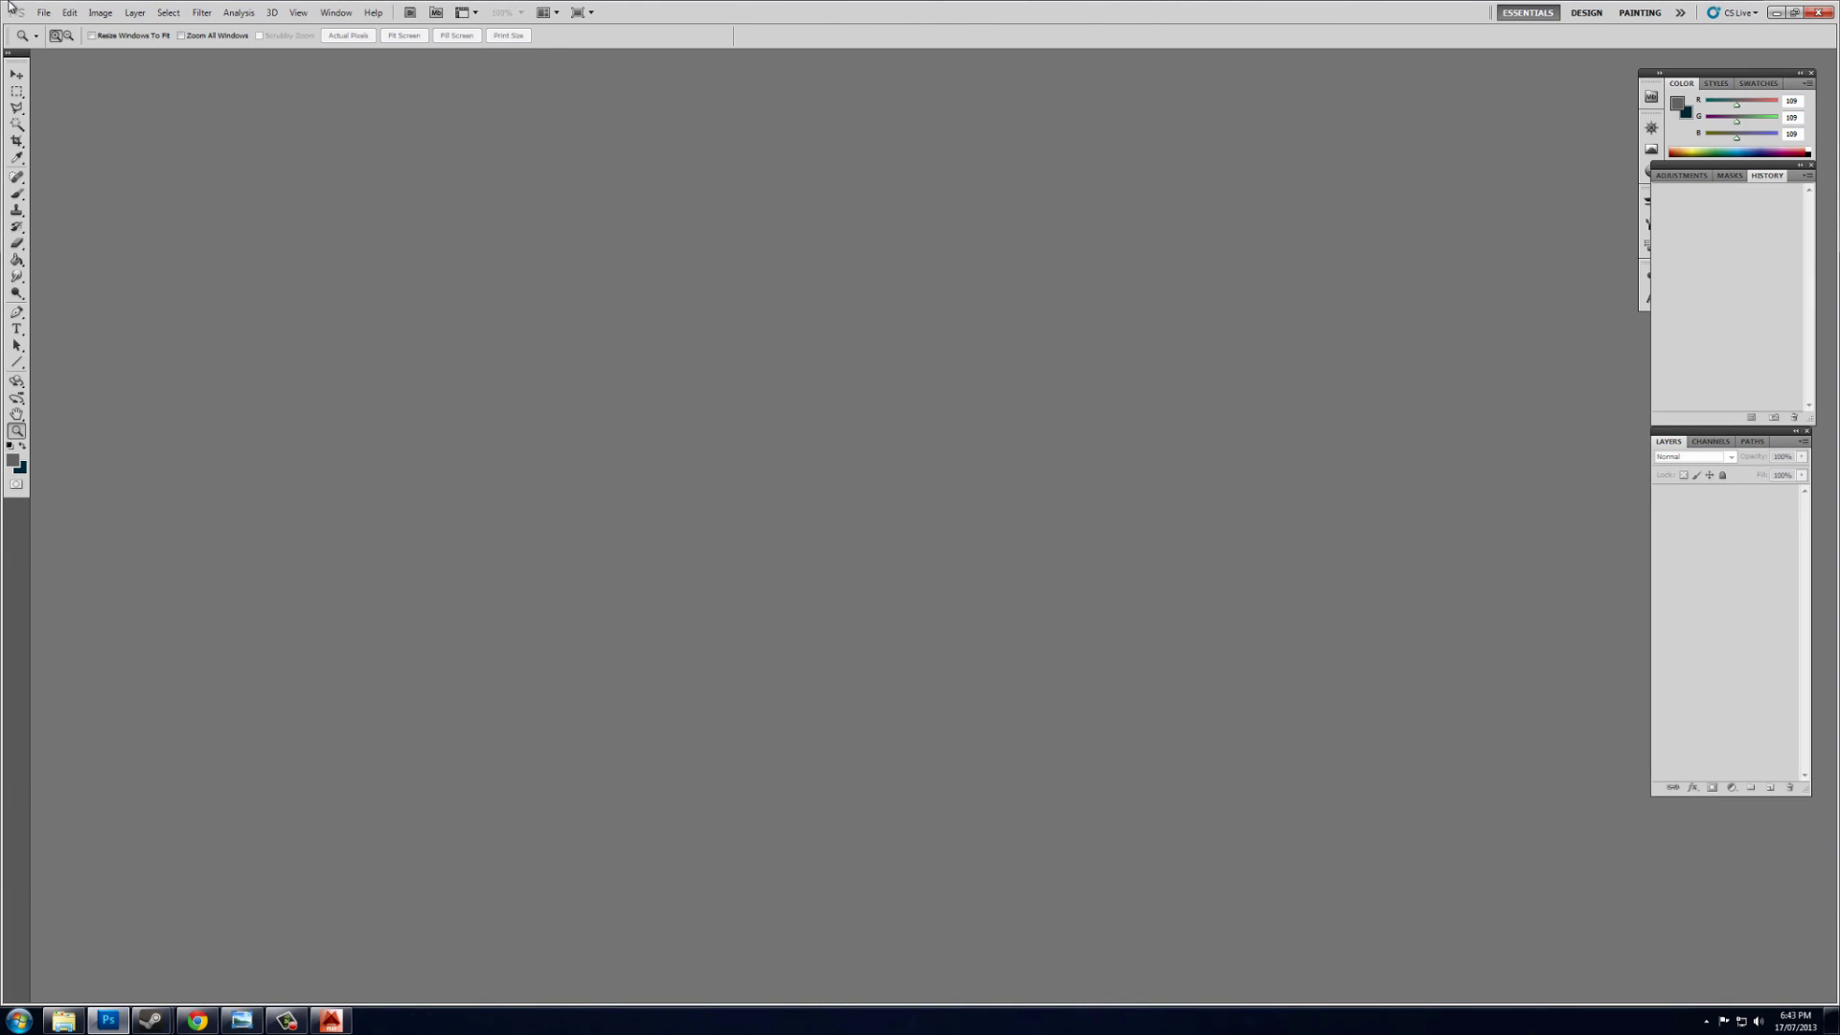
pyautogui.click(44, 13)
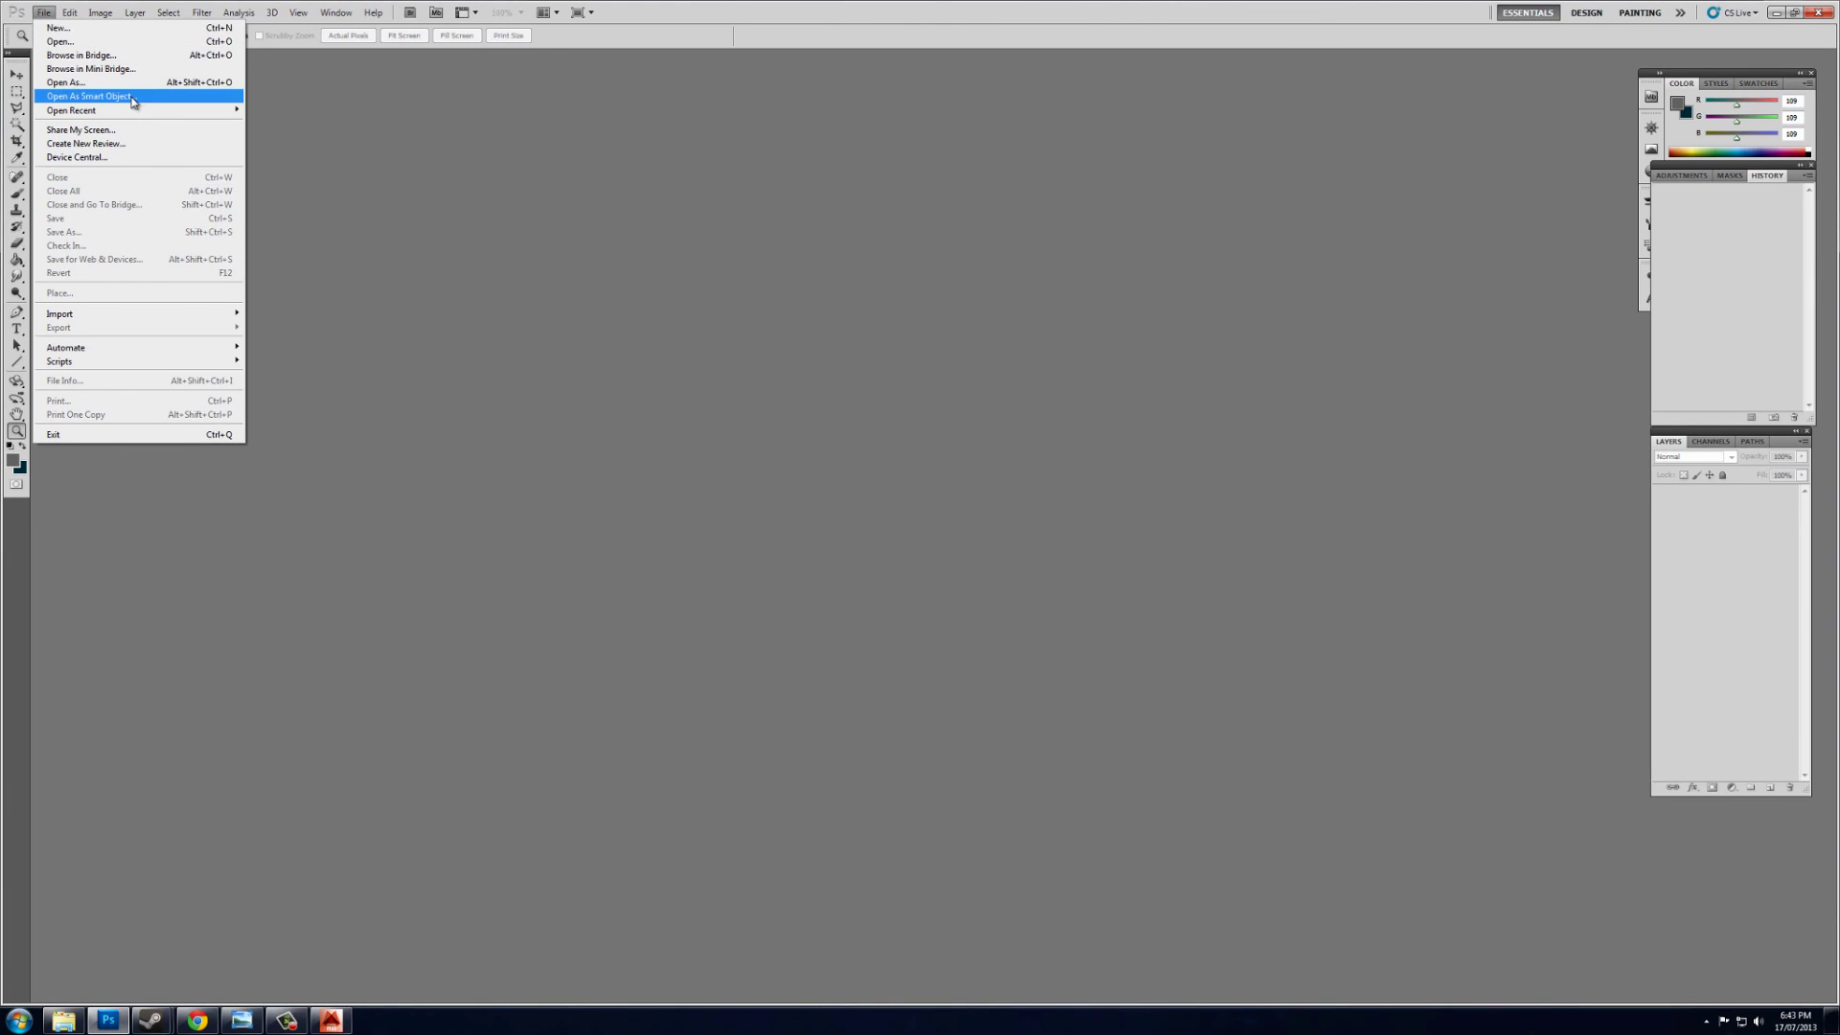
pyautogui.click(59, 42)
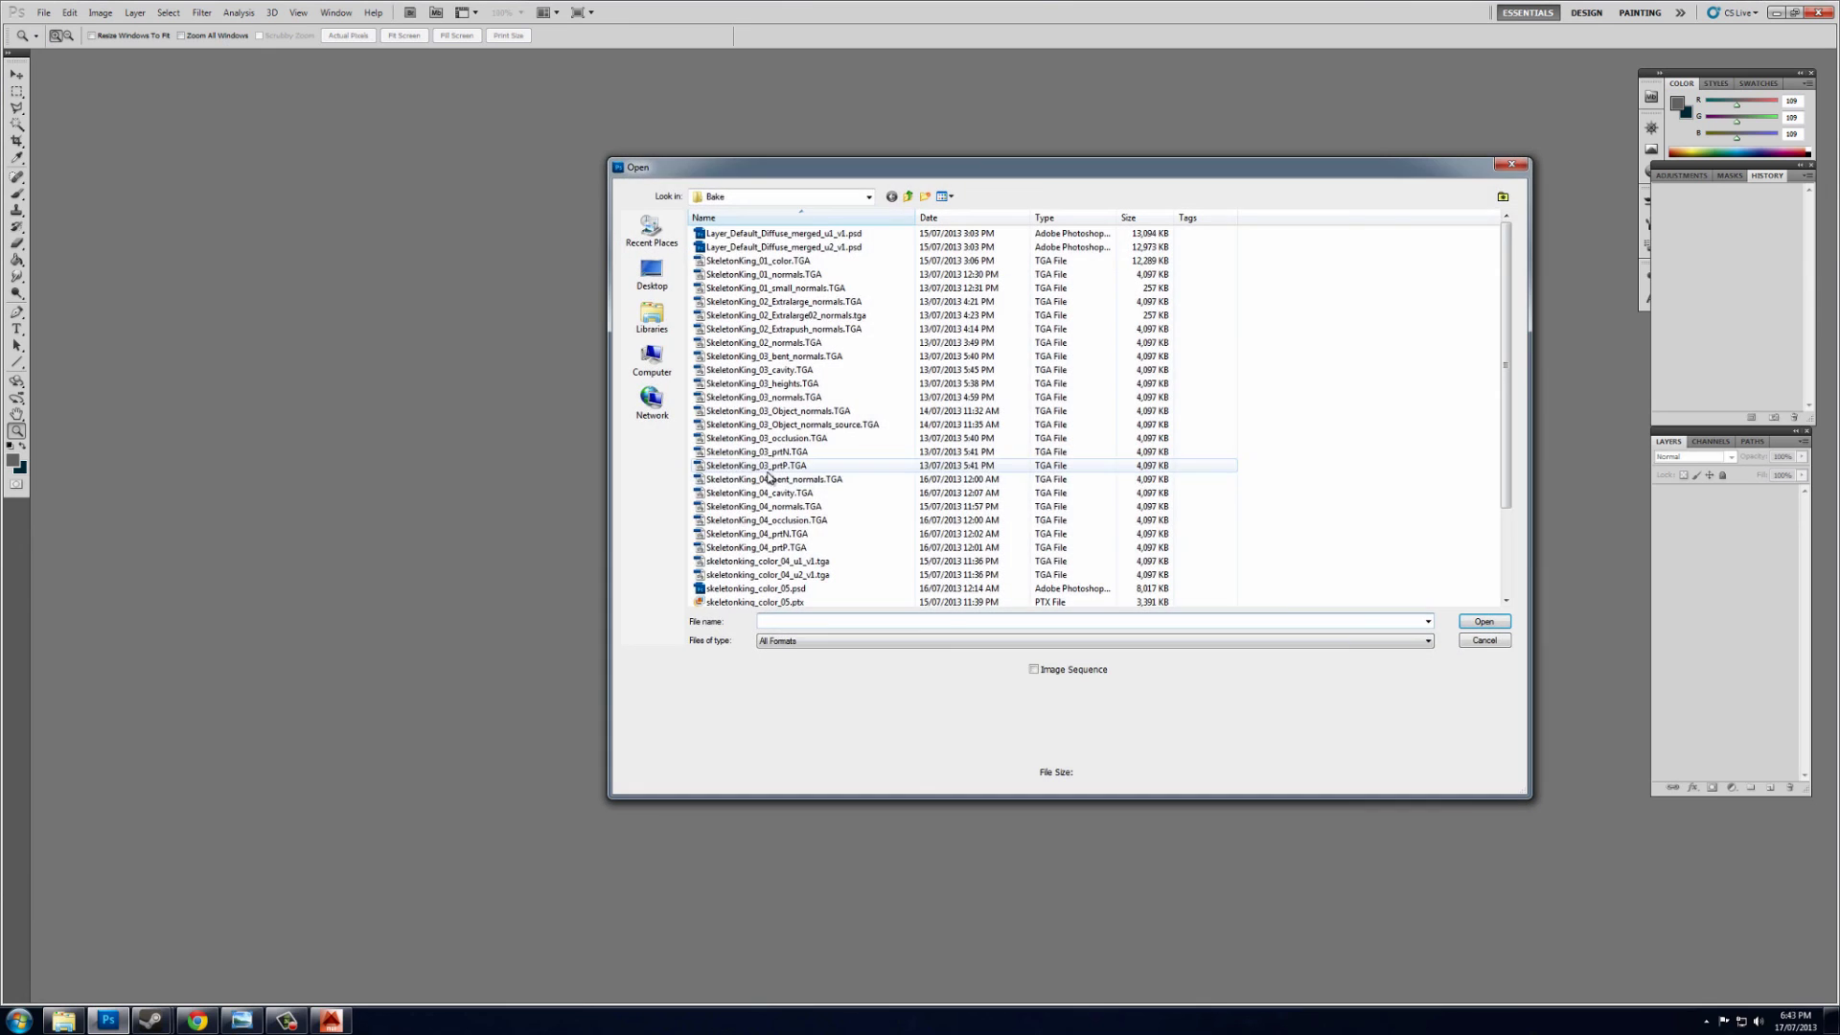
pyautogui.scroll(-1, 775, 479)
pyautogui.click(810, 552)
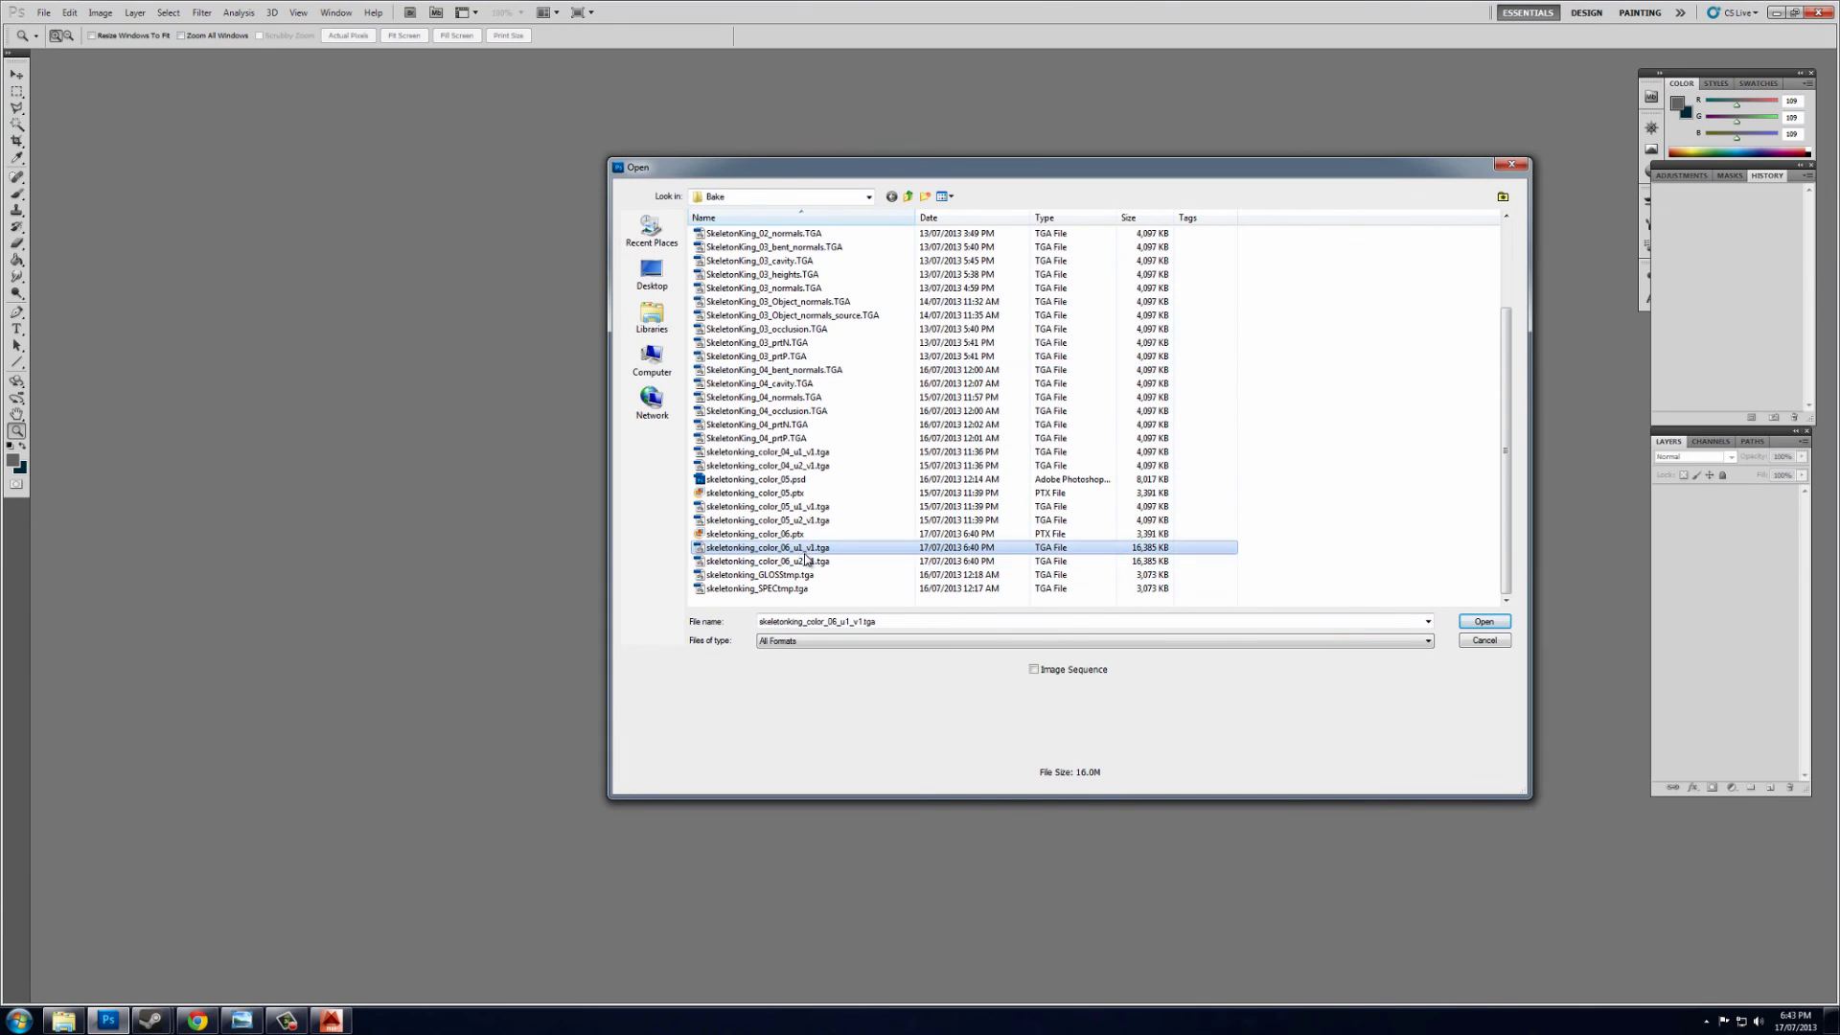
pyautogui.click(1484, 621)
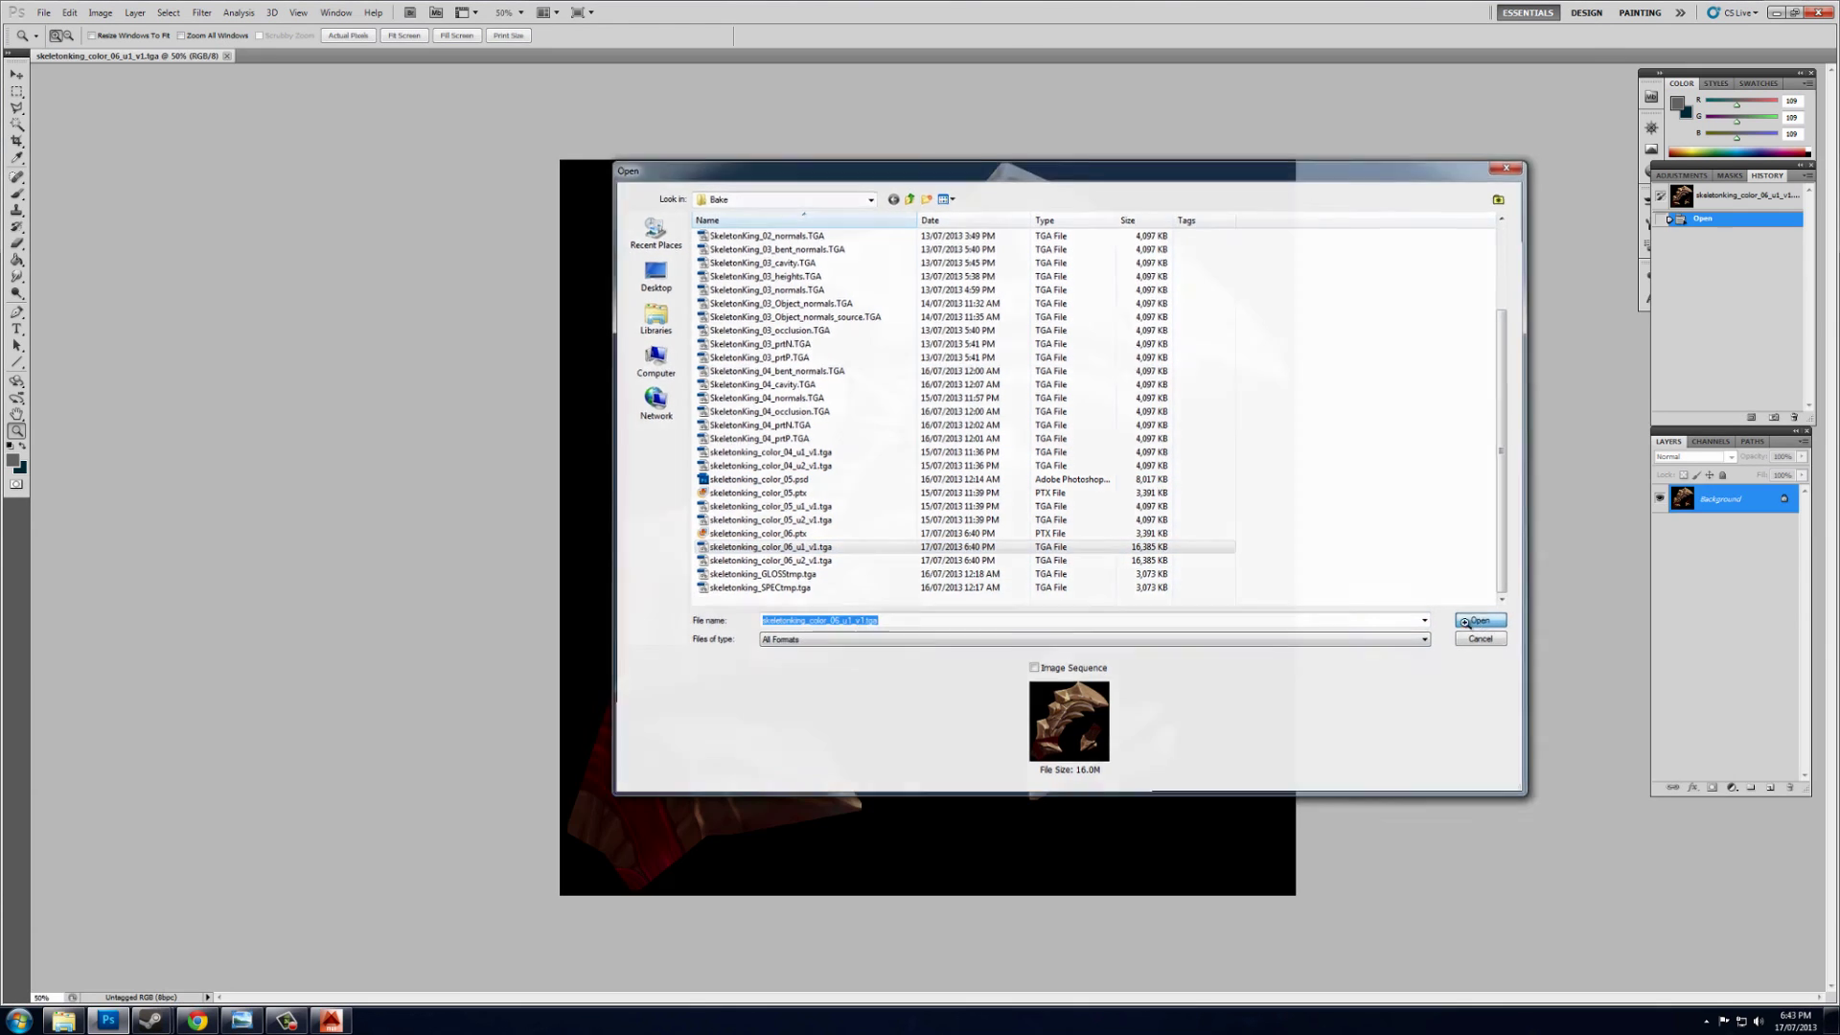